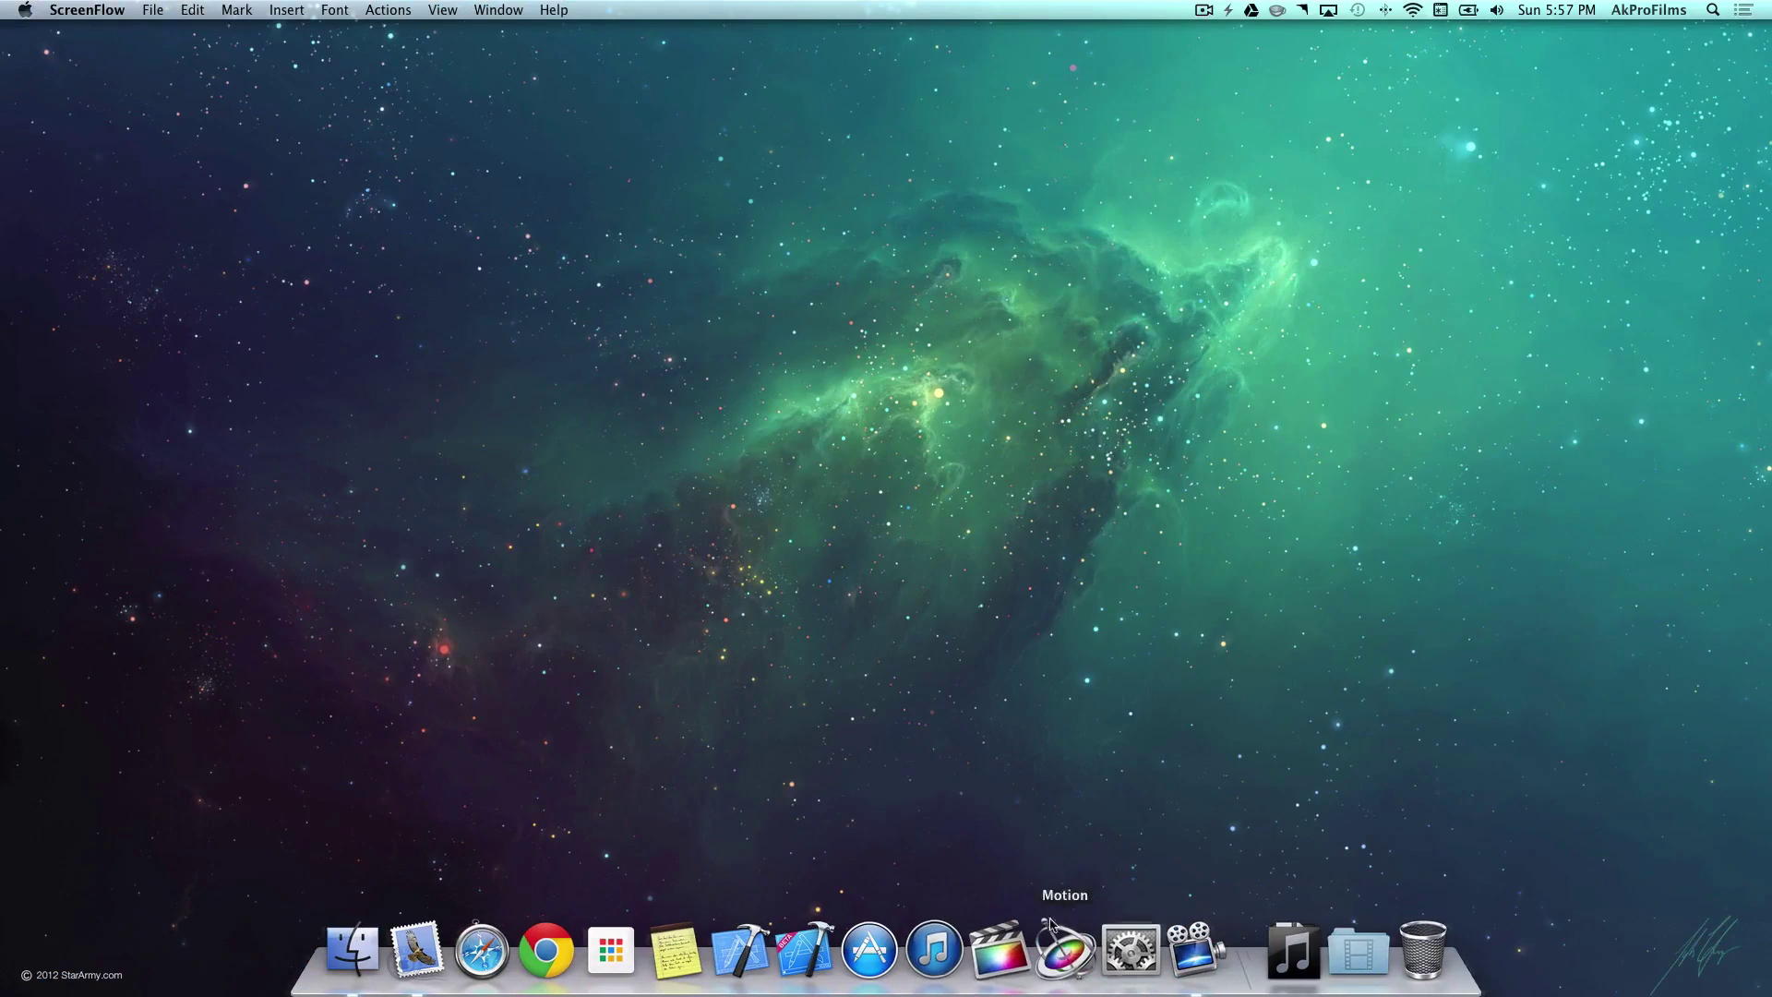
# Step: Open Motion and create a blank Motion project with the Broadcast HD 1080 preset, 29.97 fps and 10 seconds duration
pyautogui.click(1075, 935)
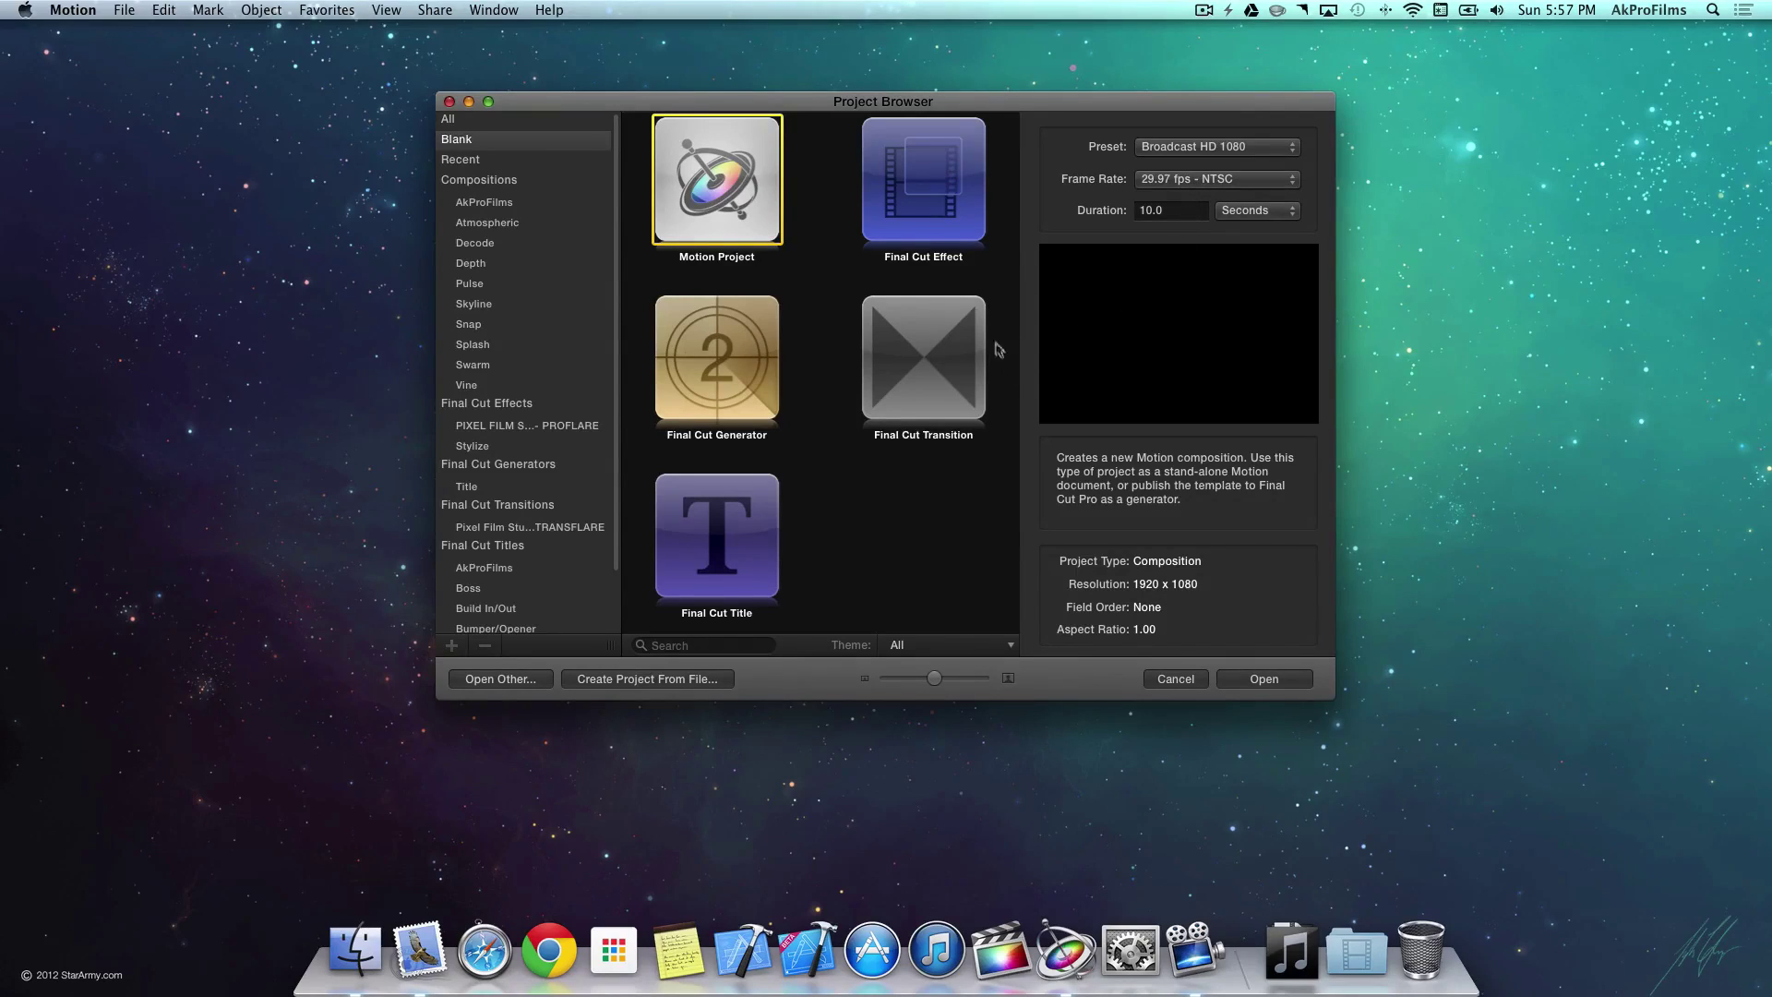
pyautogui.click(1234, 686)
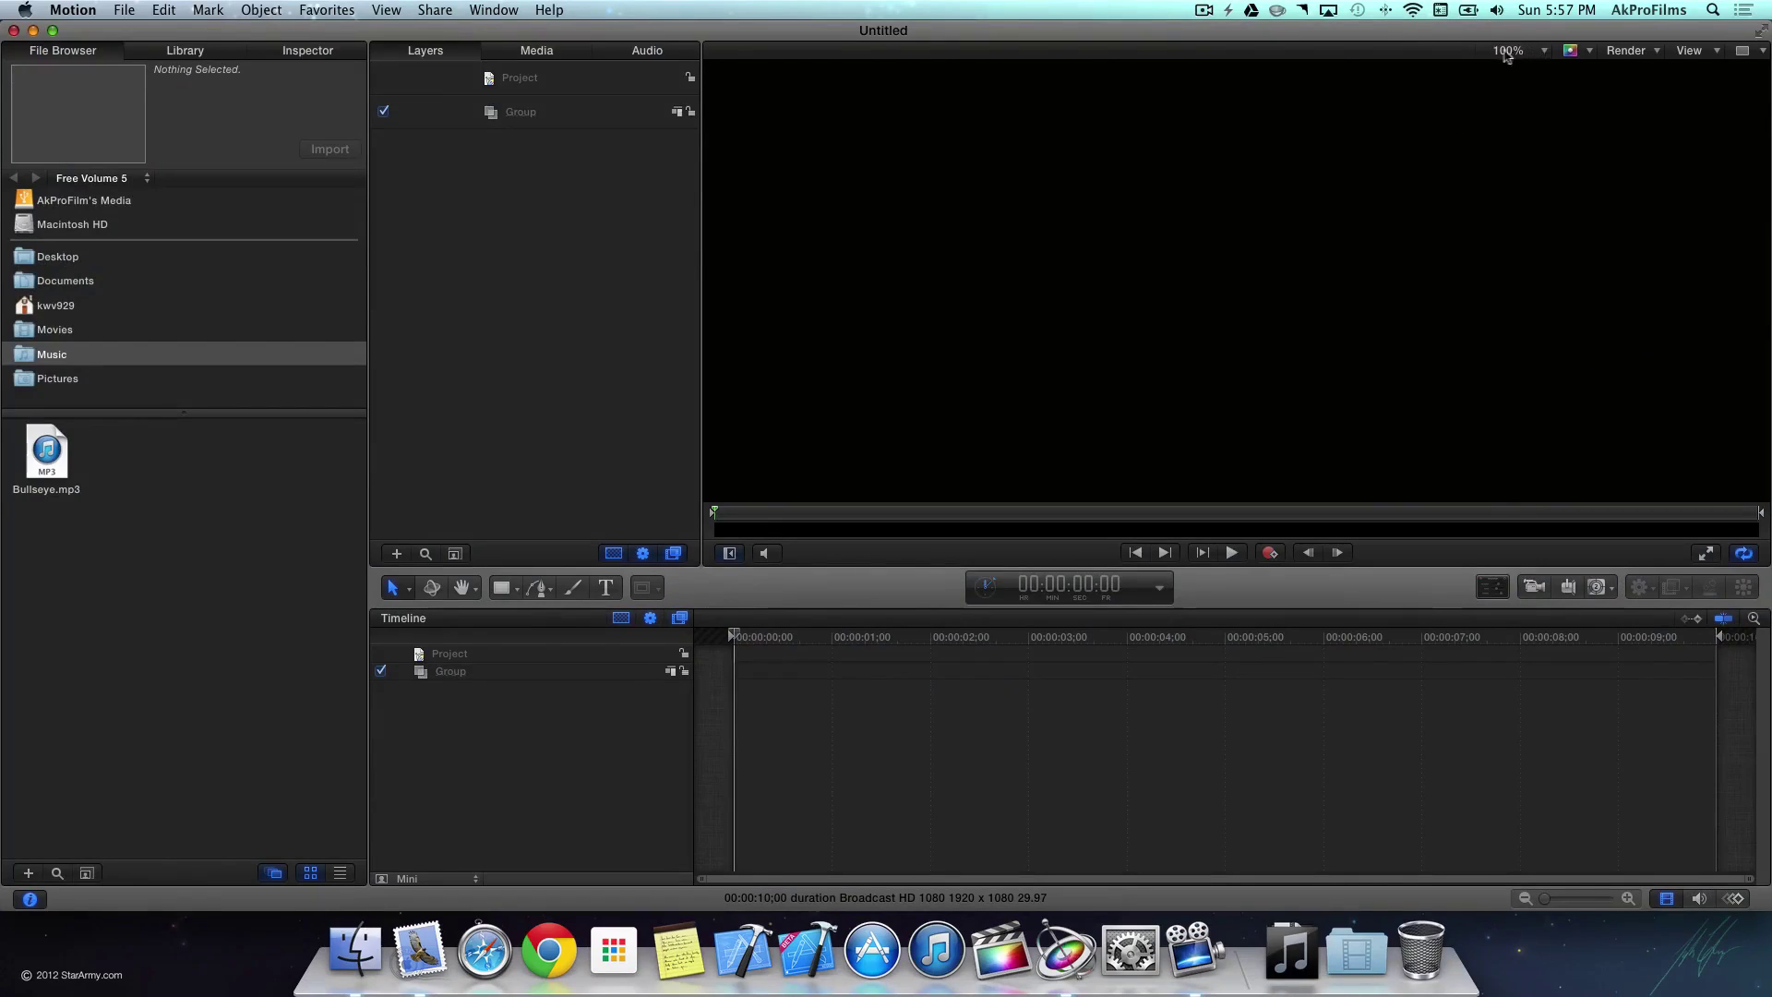
# Step: Draw a rectangle that extends past all edges of the frame, viewing the canvas at 25%
pyautogui.click(1544, 52)
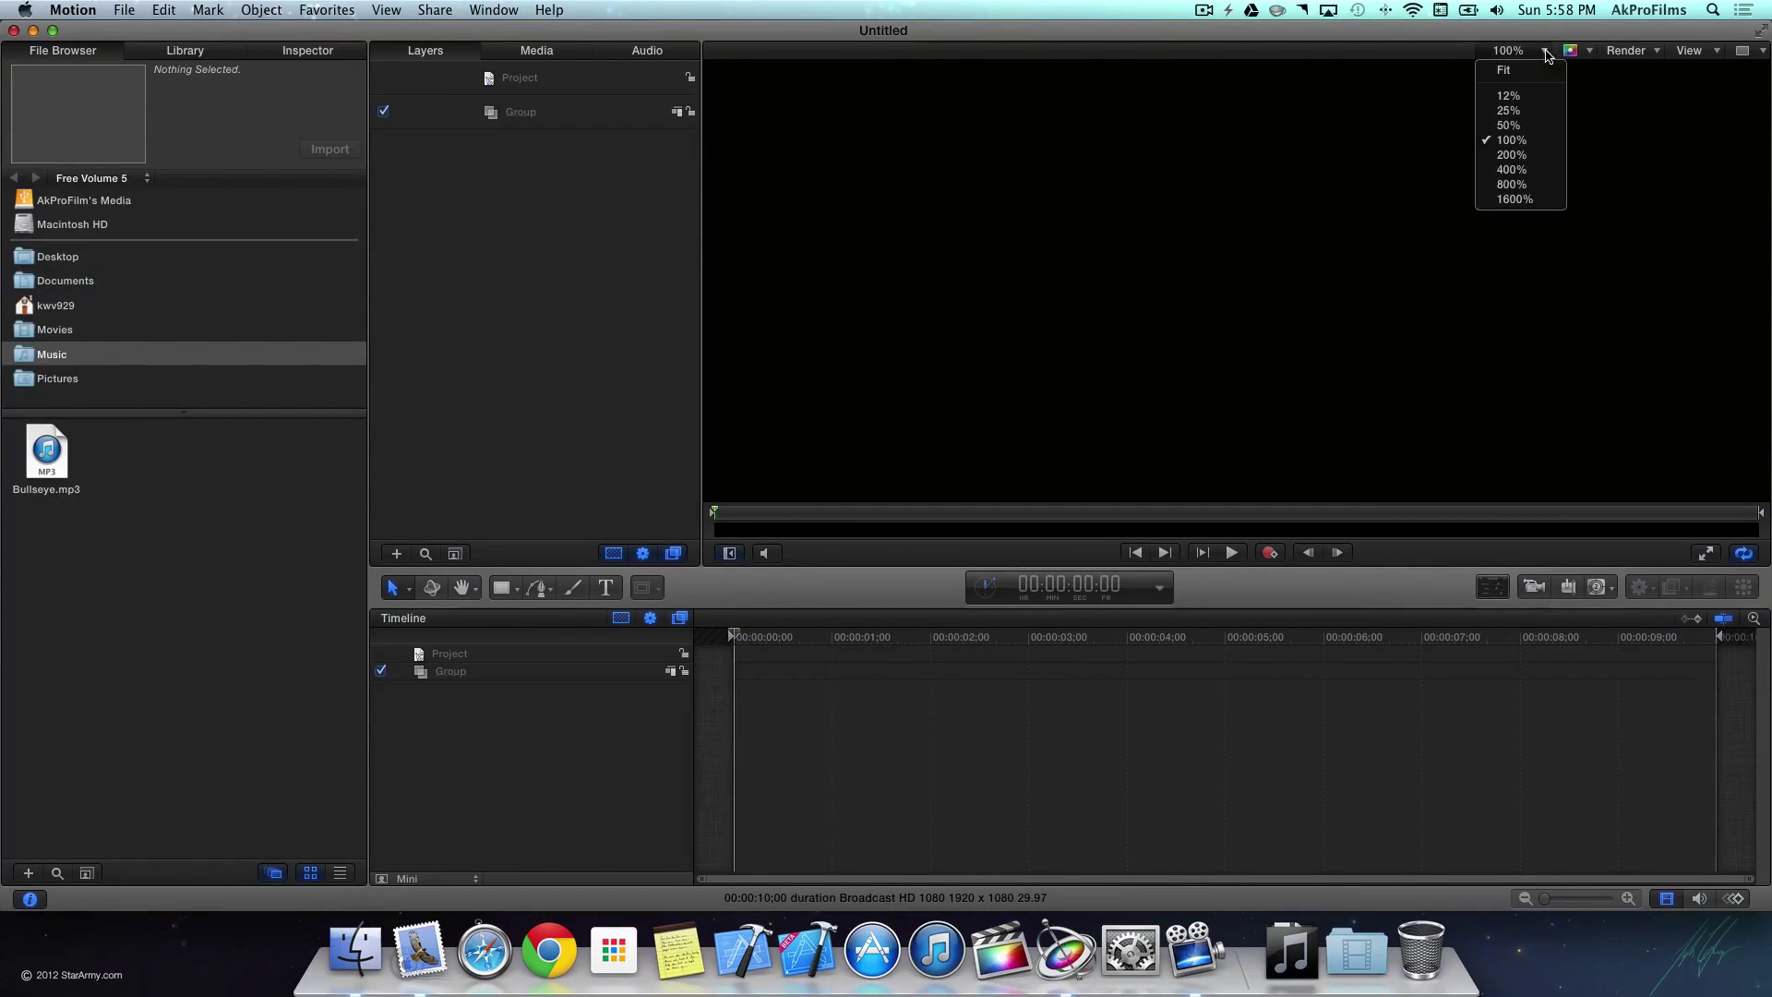
pyautogui.click(1528, 66)
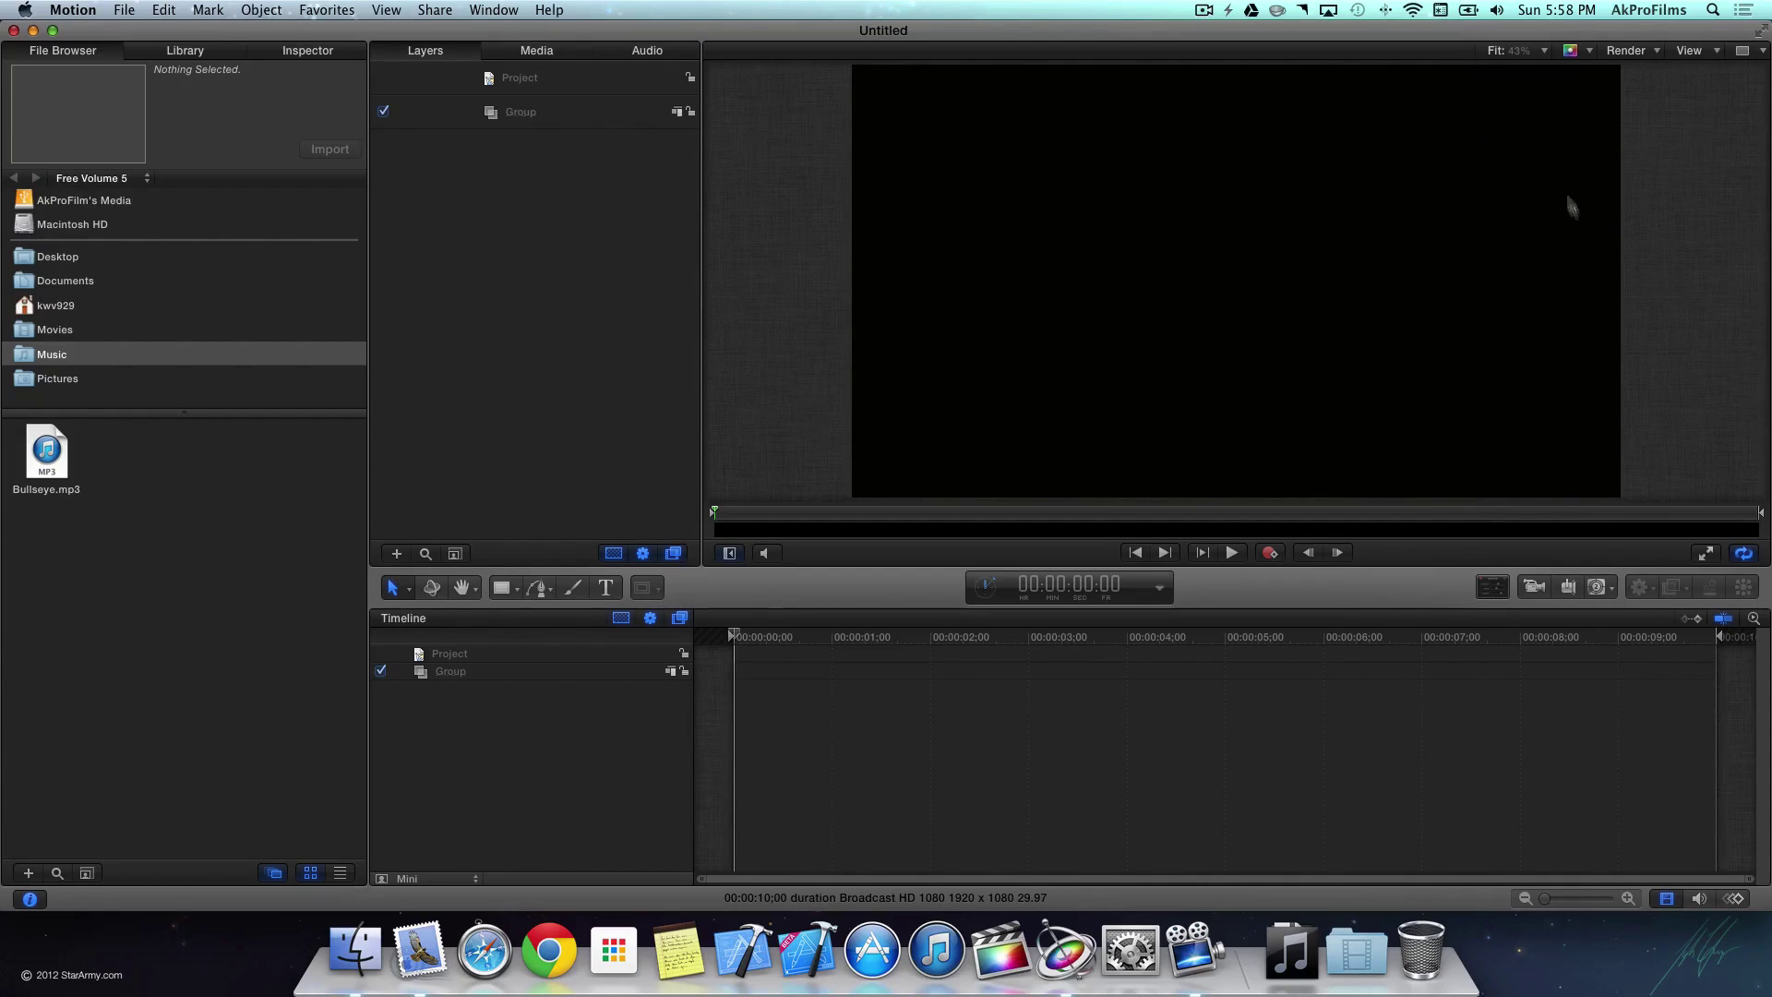
pyautogui.click(1521, 57)
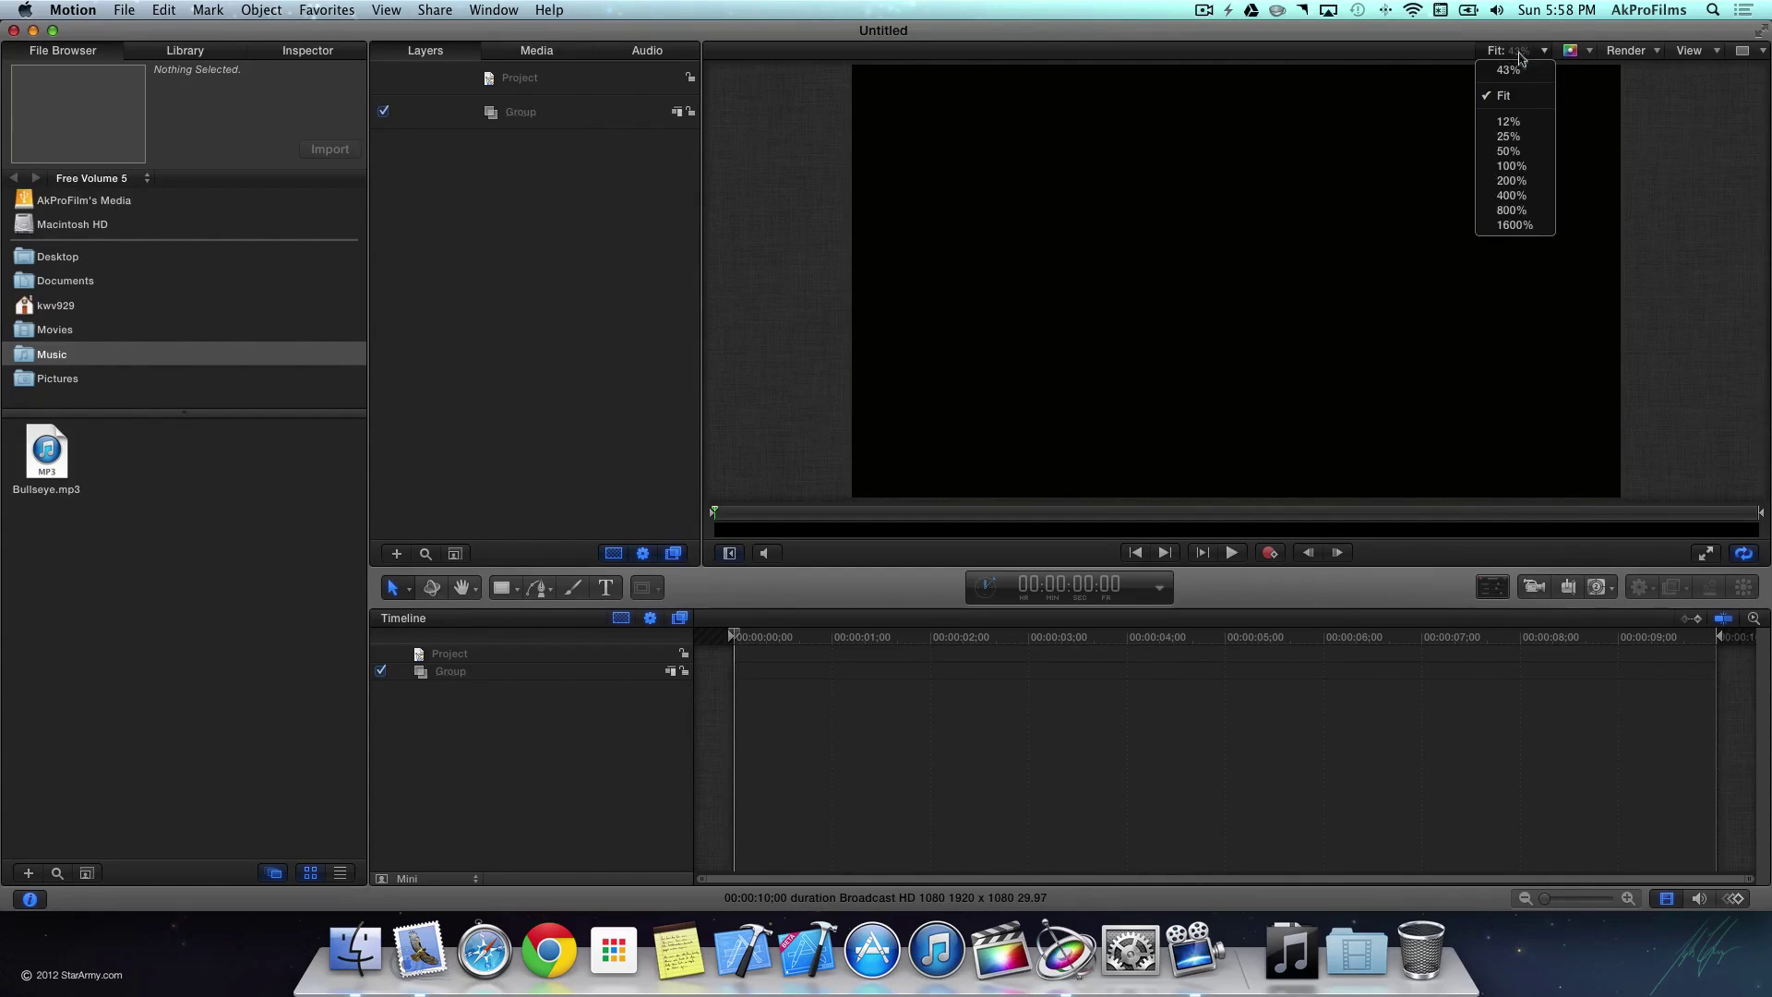
pyautogui.click(1514, 137)
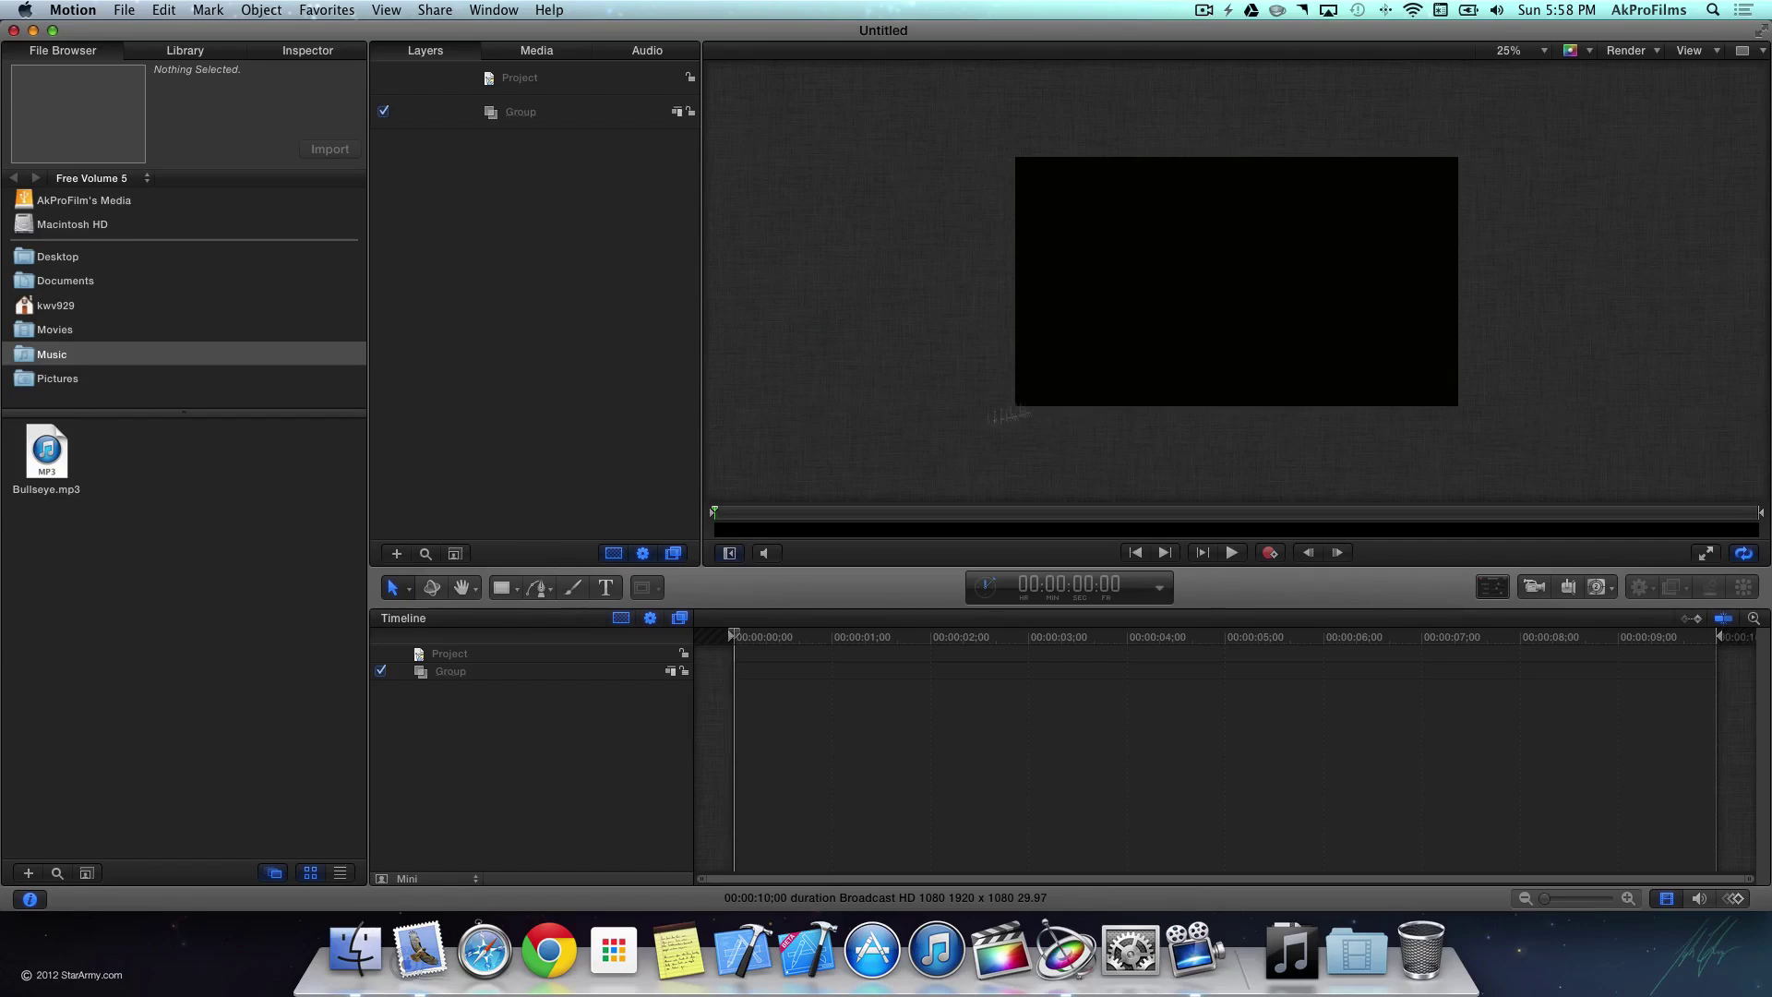
pyautogui.click(505, 588)
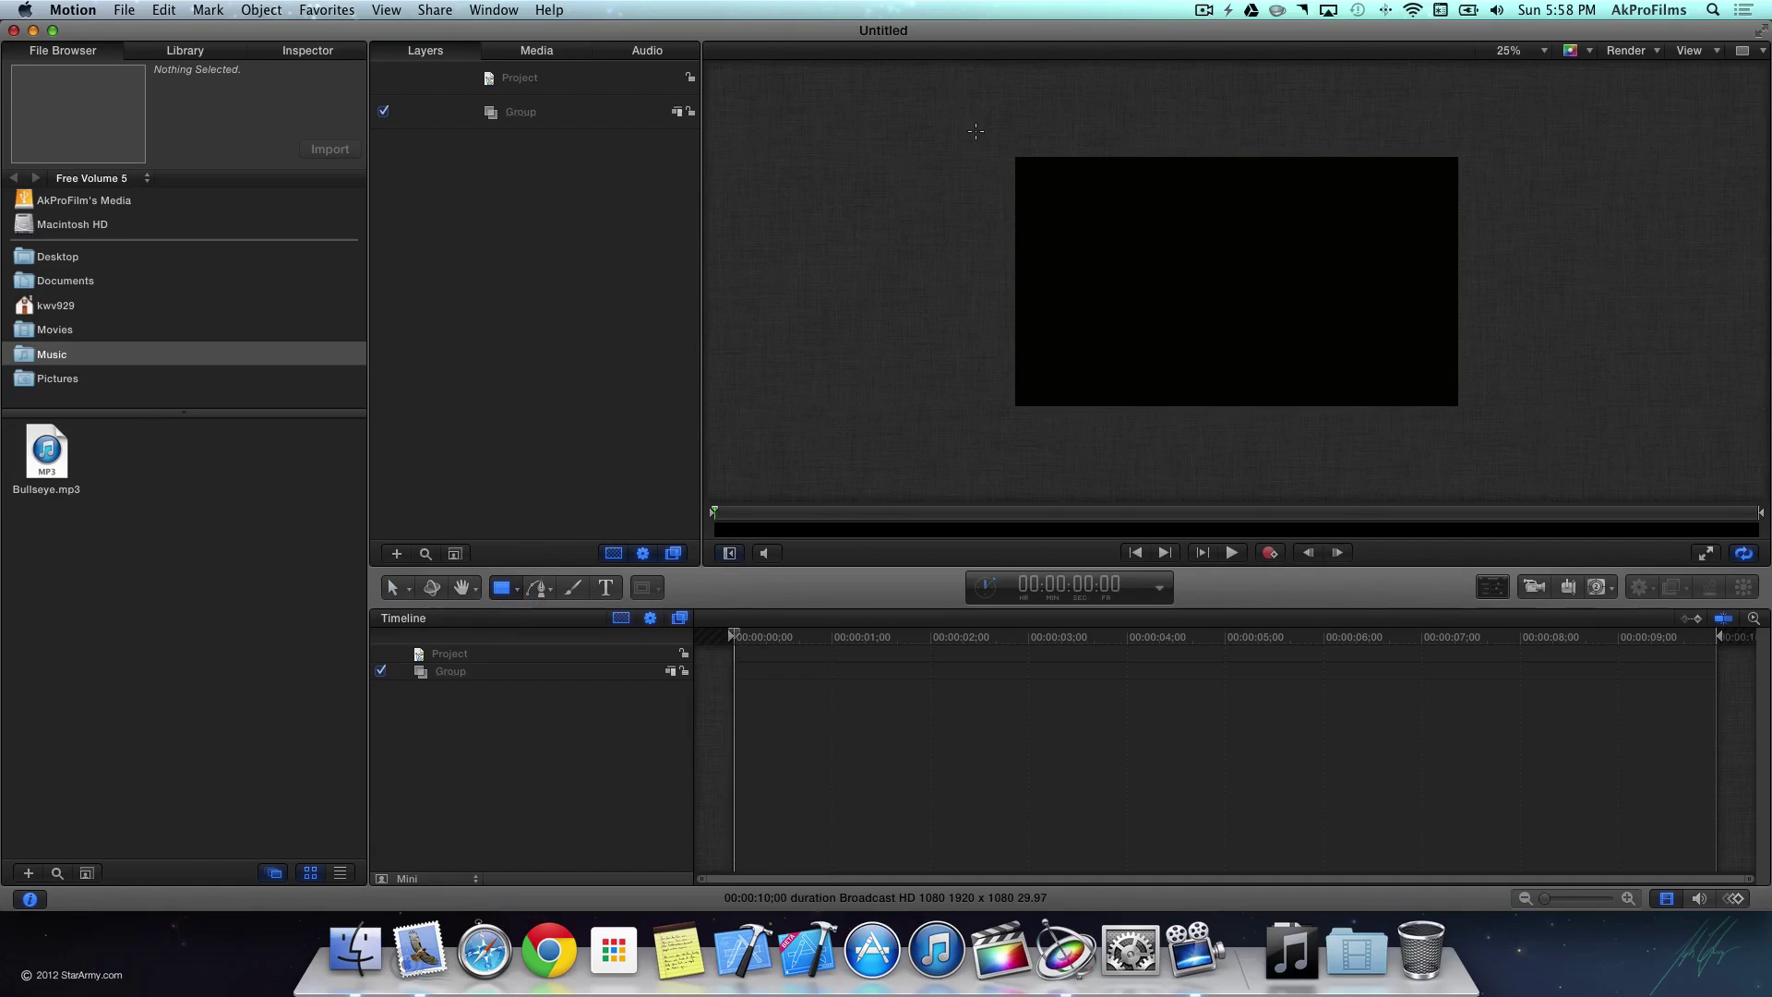
pyautogui.moveTo(980, 132); pyautogui.dragTo(1496, 426)
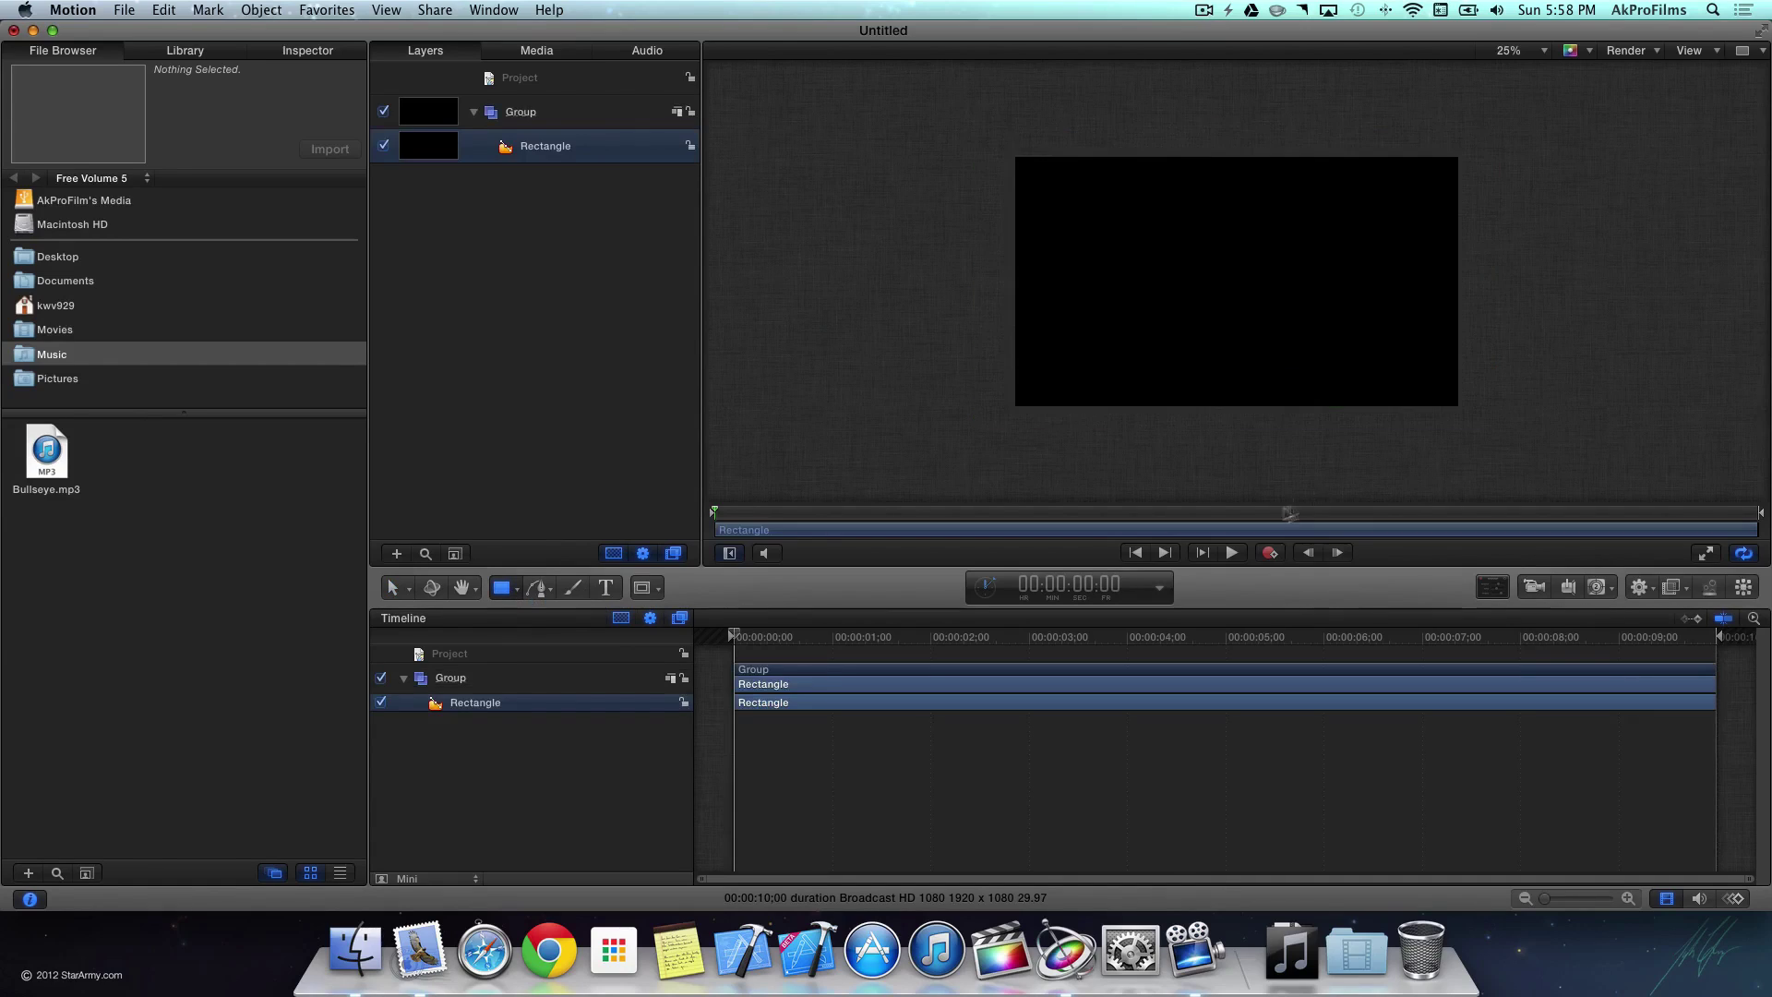
pyautogui.click(606, 345)
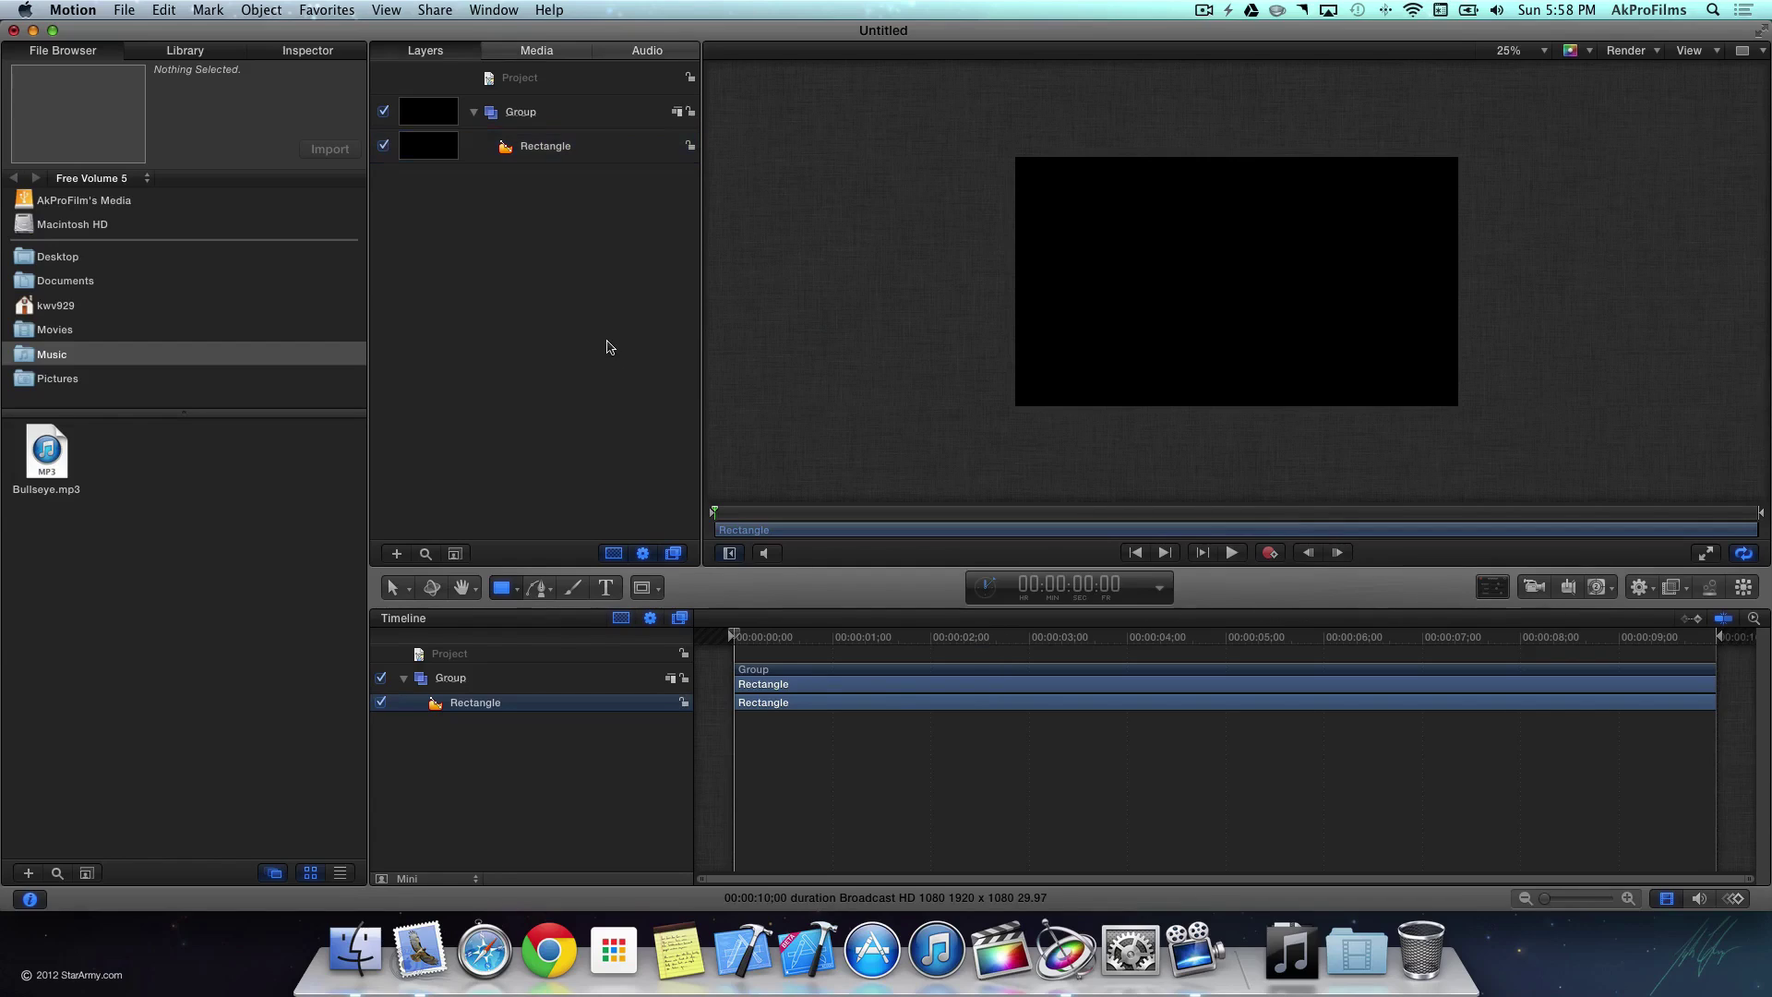
# Step: Change the rectangle's fill from black to dark red by picking a red crayon color and lowering its brightness
pyautogui.click(558, 163)
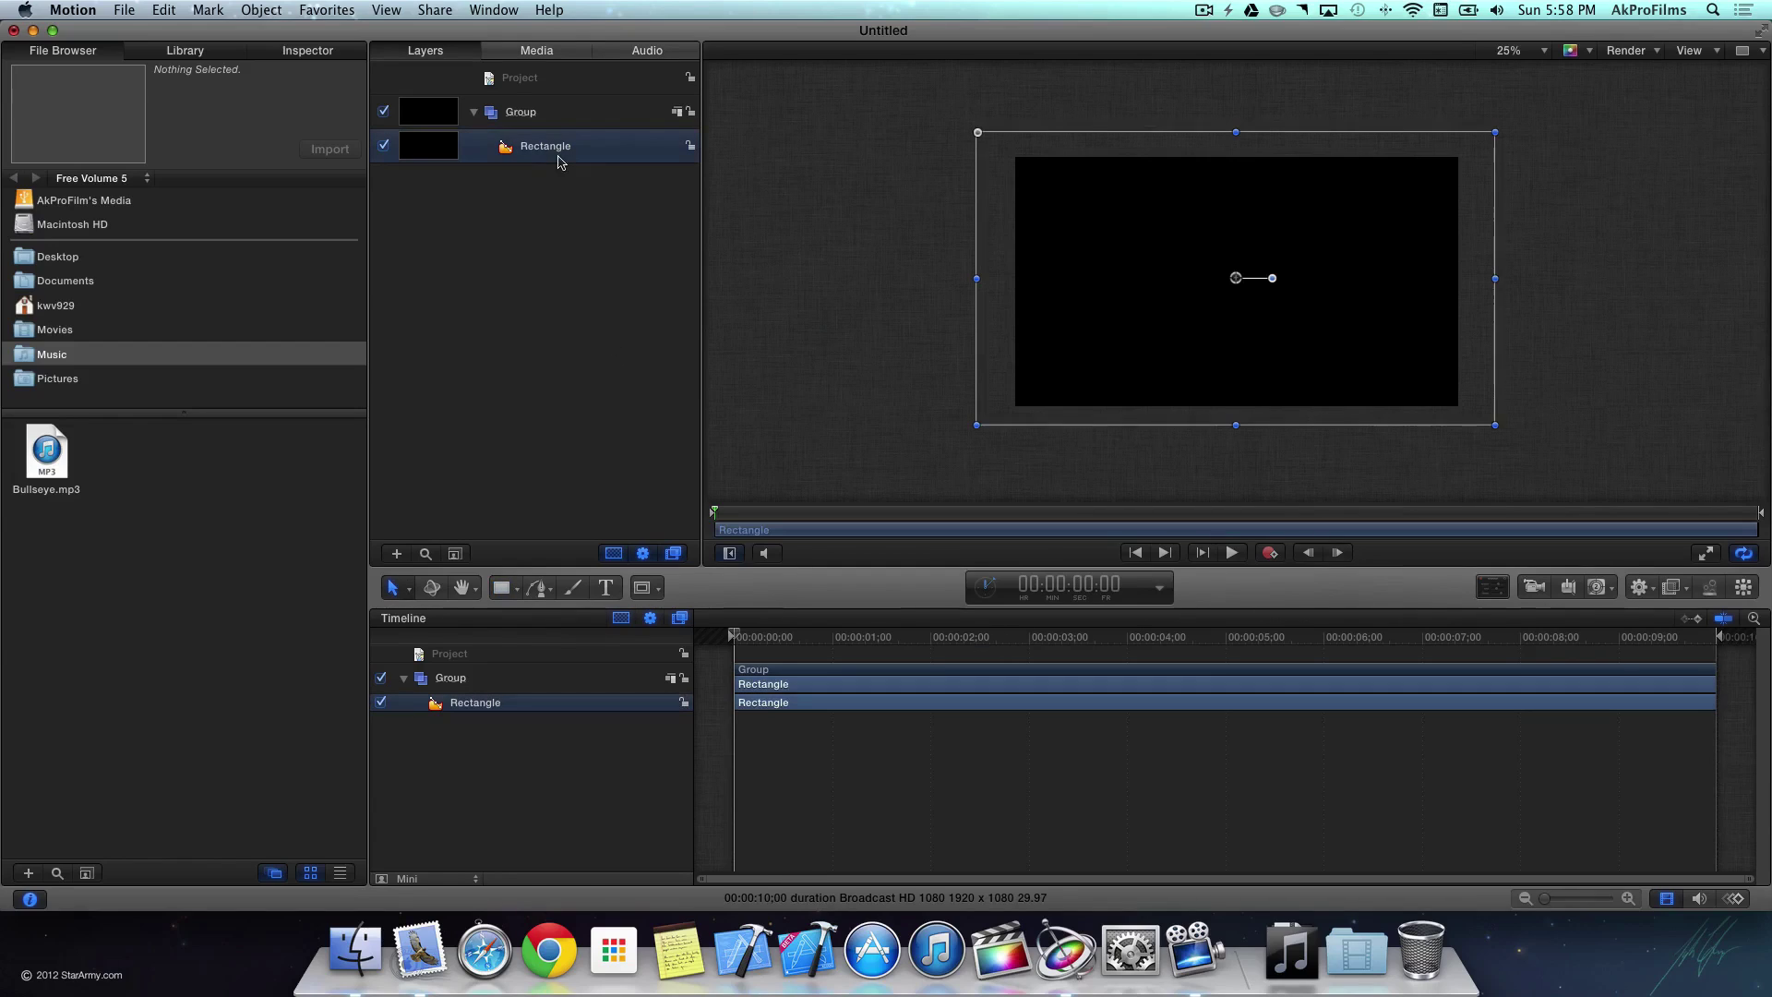
pyautogui.click(1488, 596)
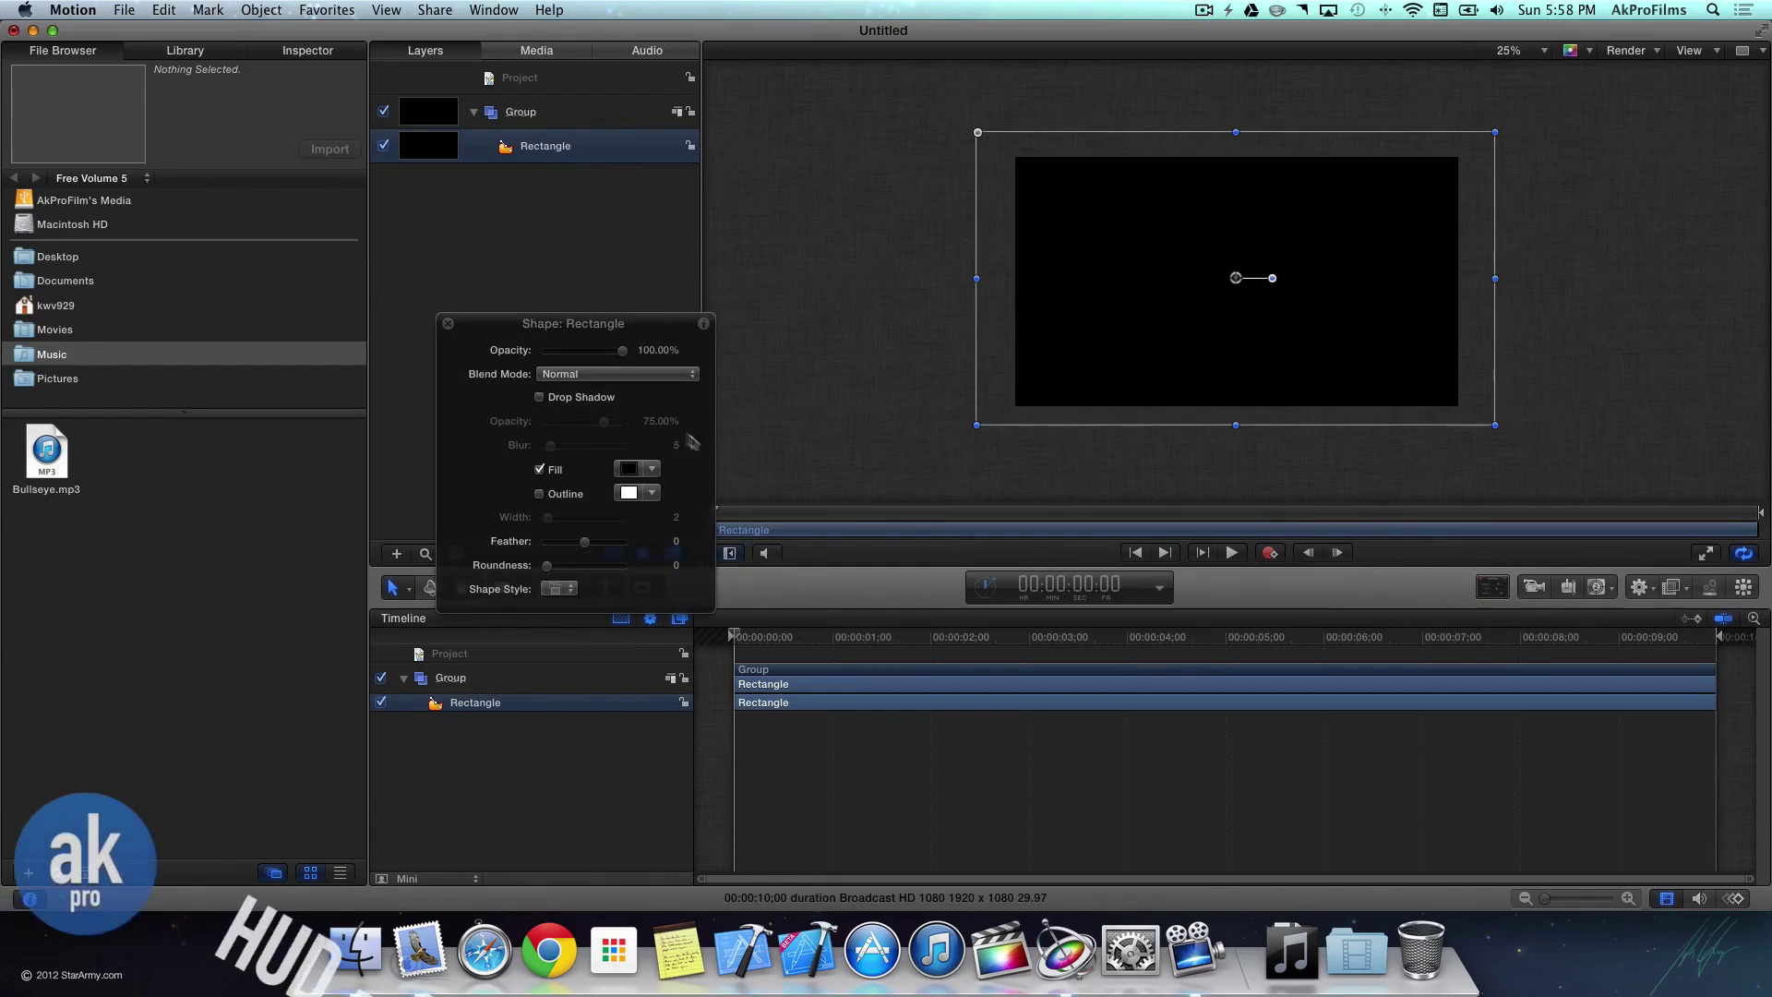
pyautogui.click(655, 471)
pyautogui.click(635, 471)
pyautogui.click(659, 448)
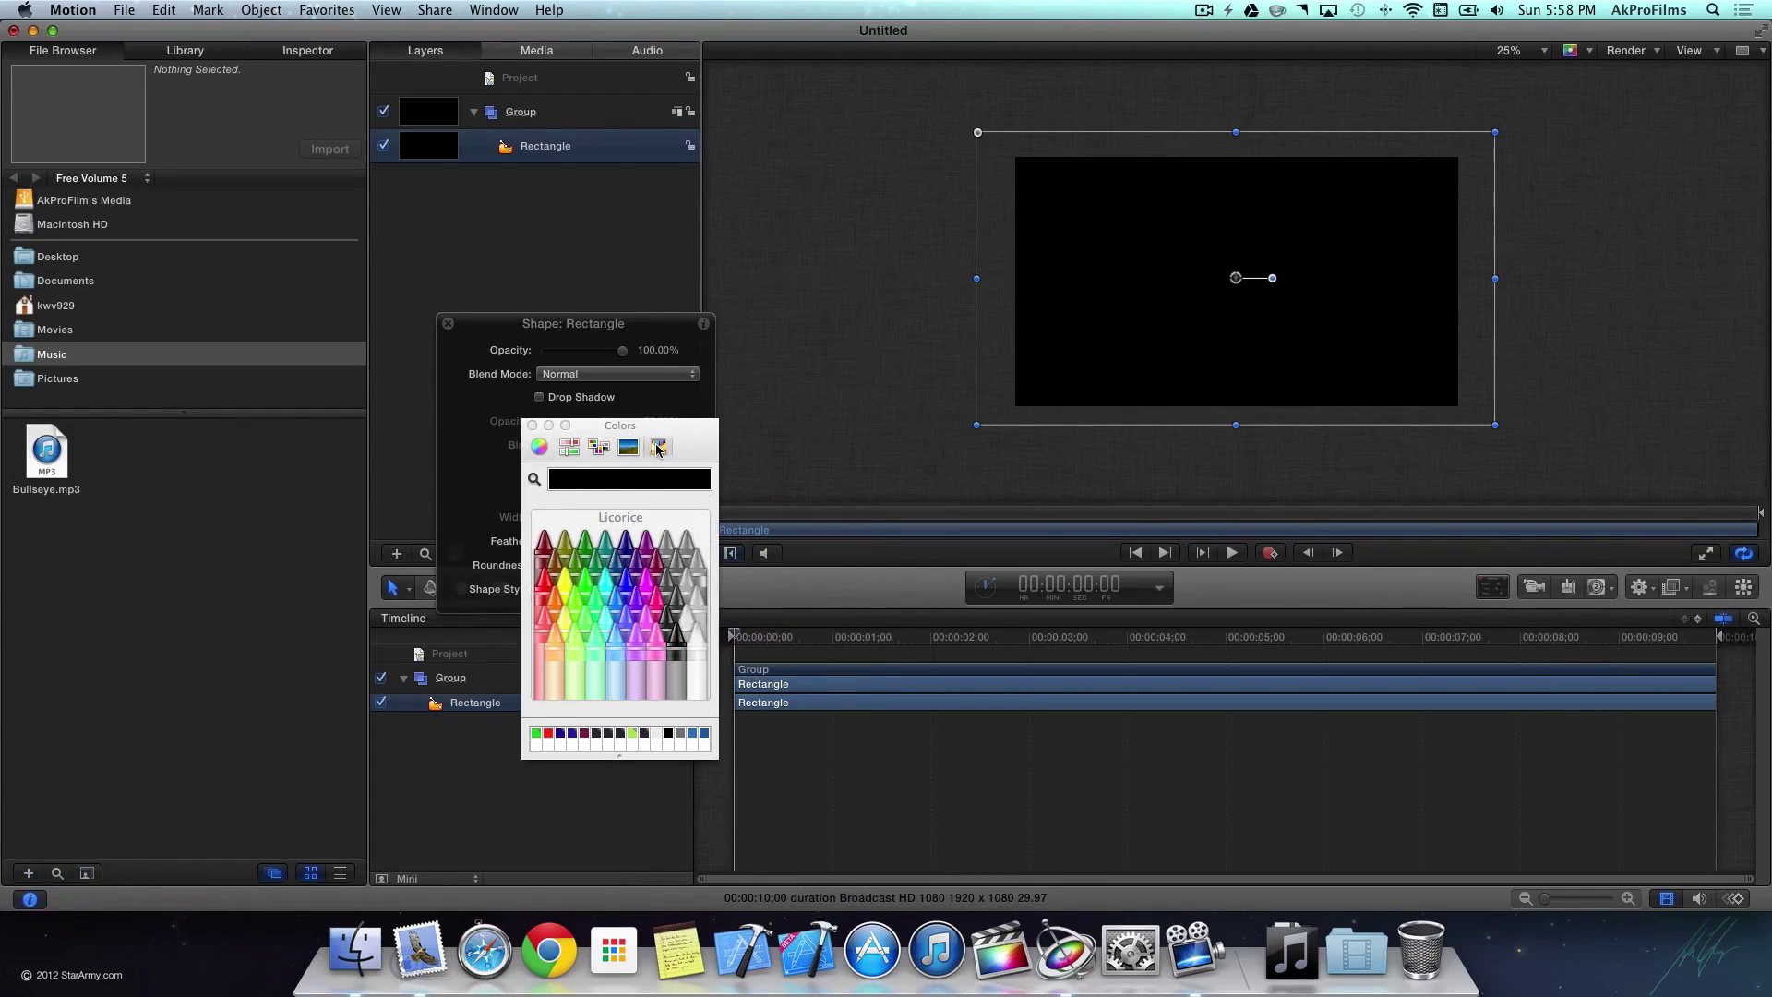
pyautogui.click(547, 583)
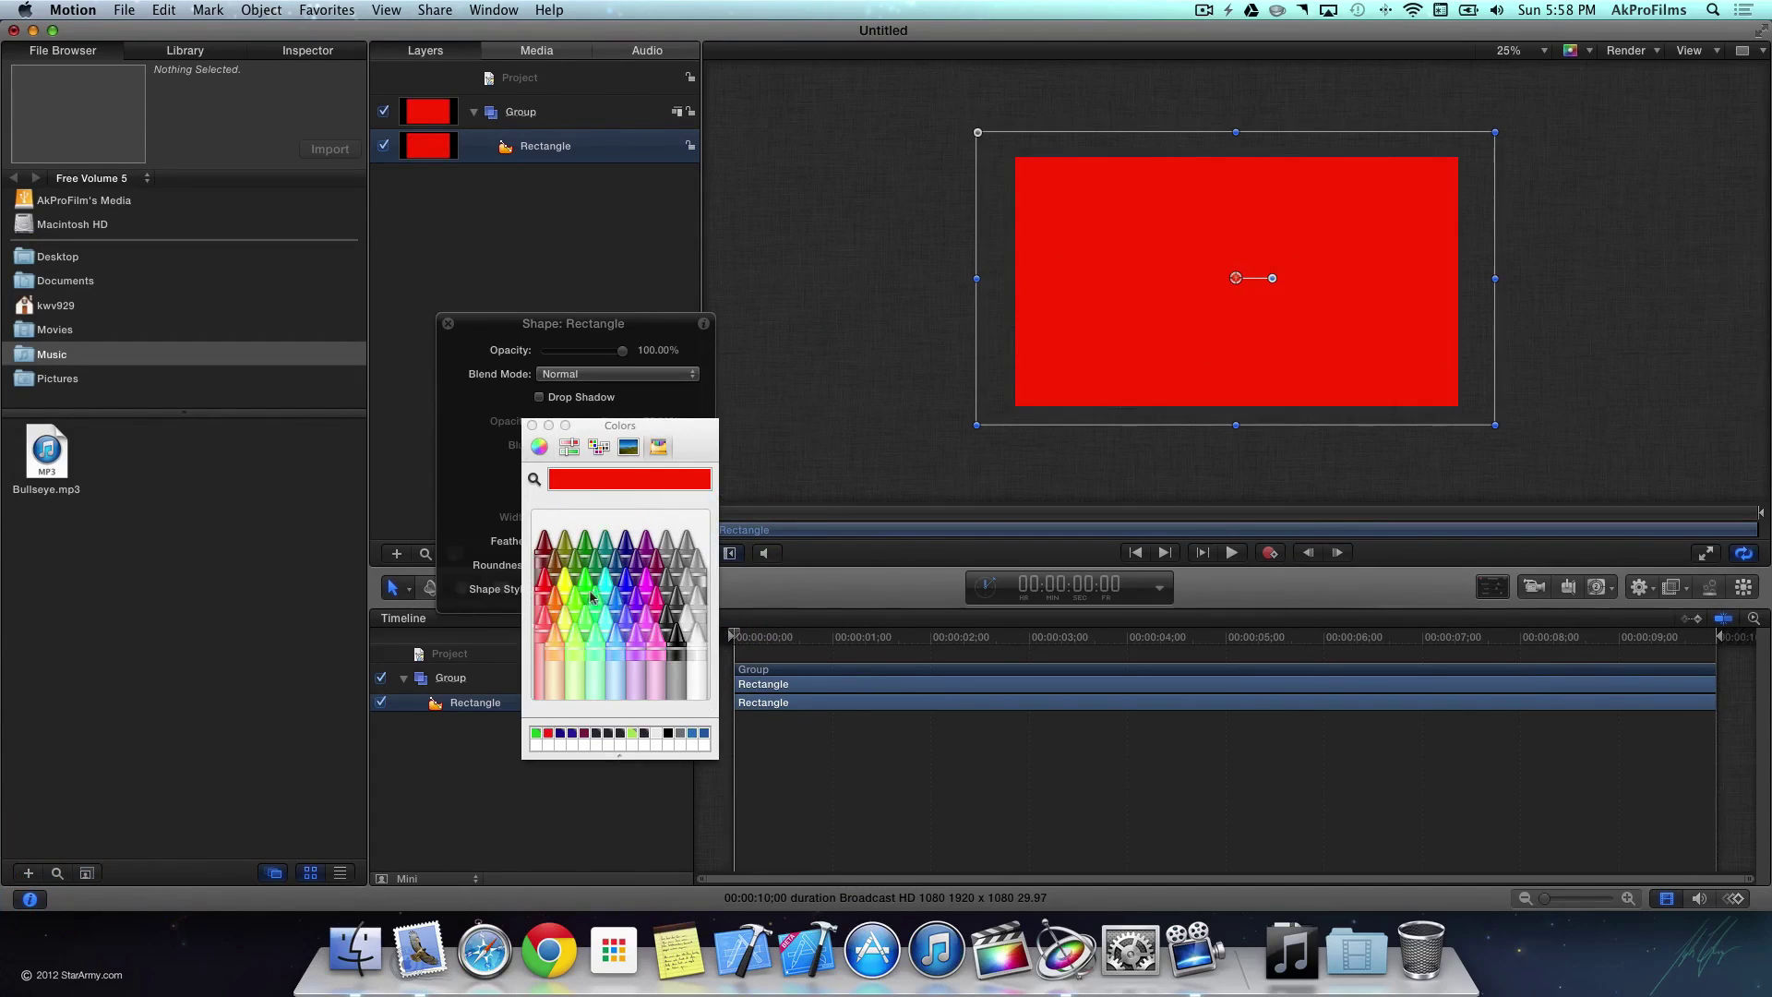
pyautogui.click(538, 449)
pyautogui.moveTo(711, 513); pyautogui.dragTo(707, 591)
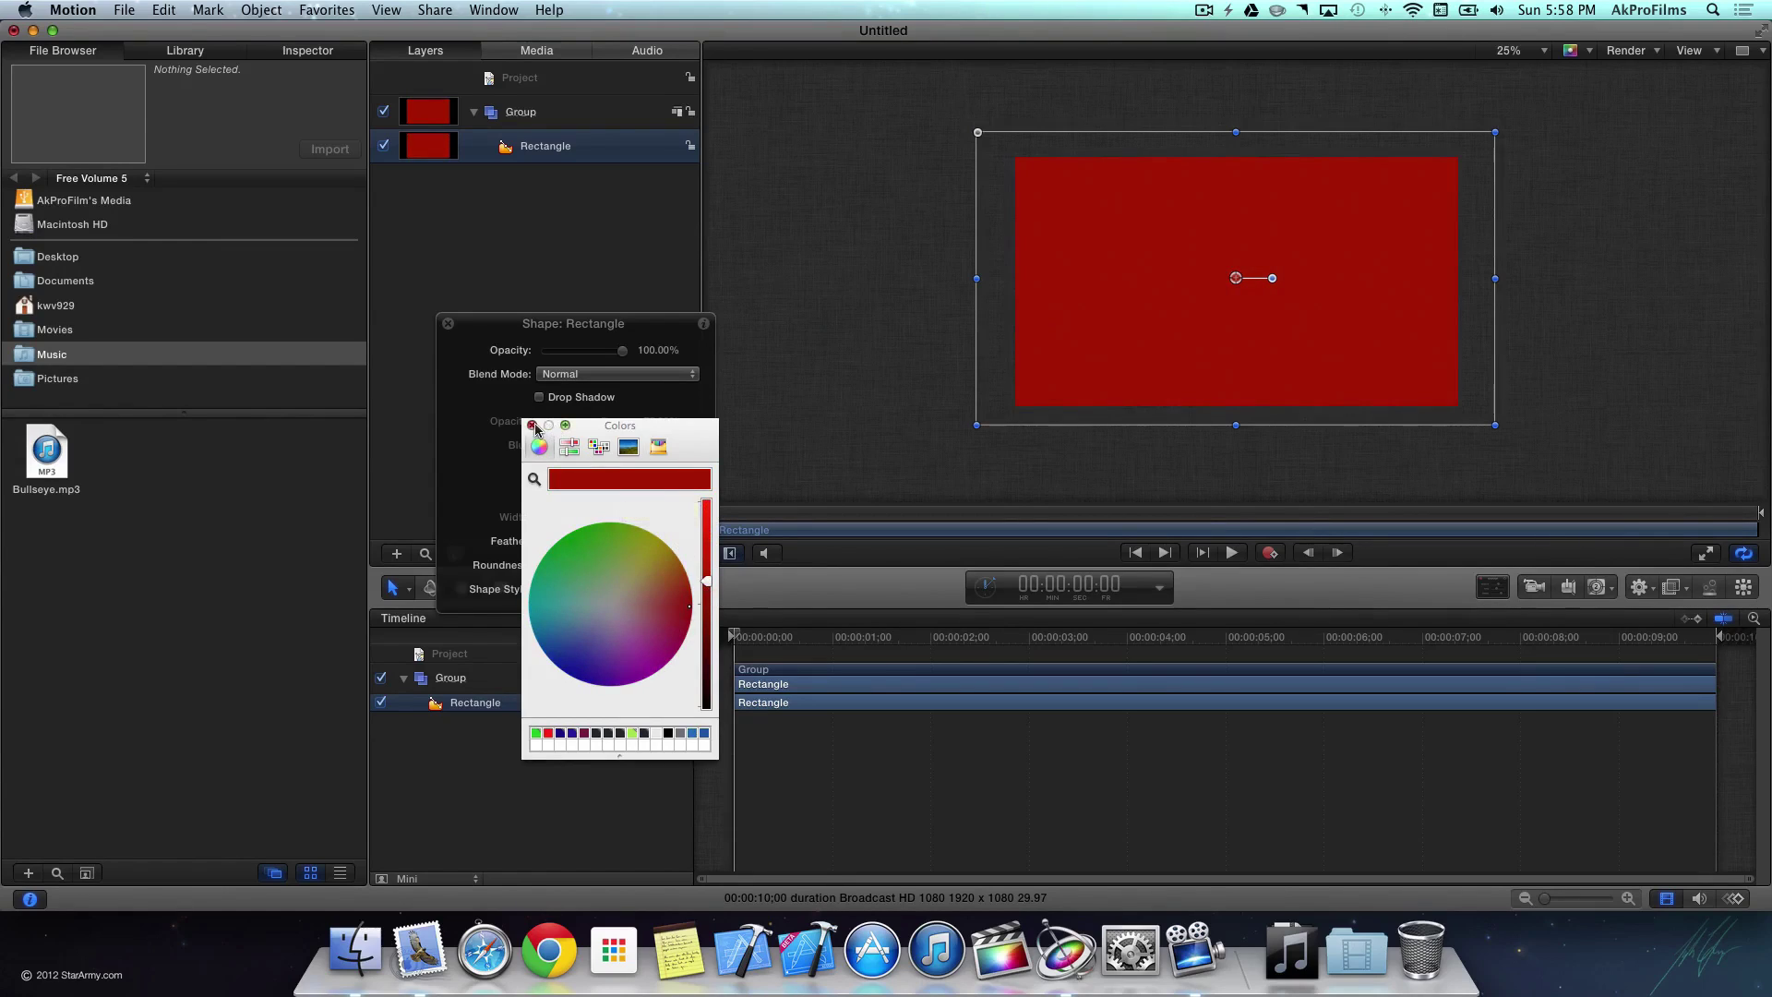
pyautogui.click(531, 427)
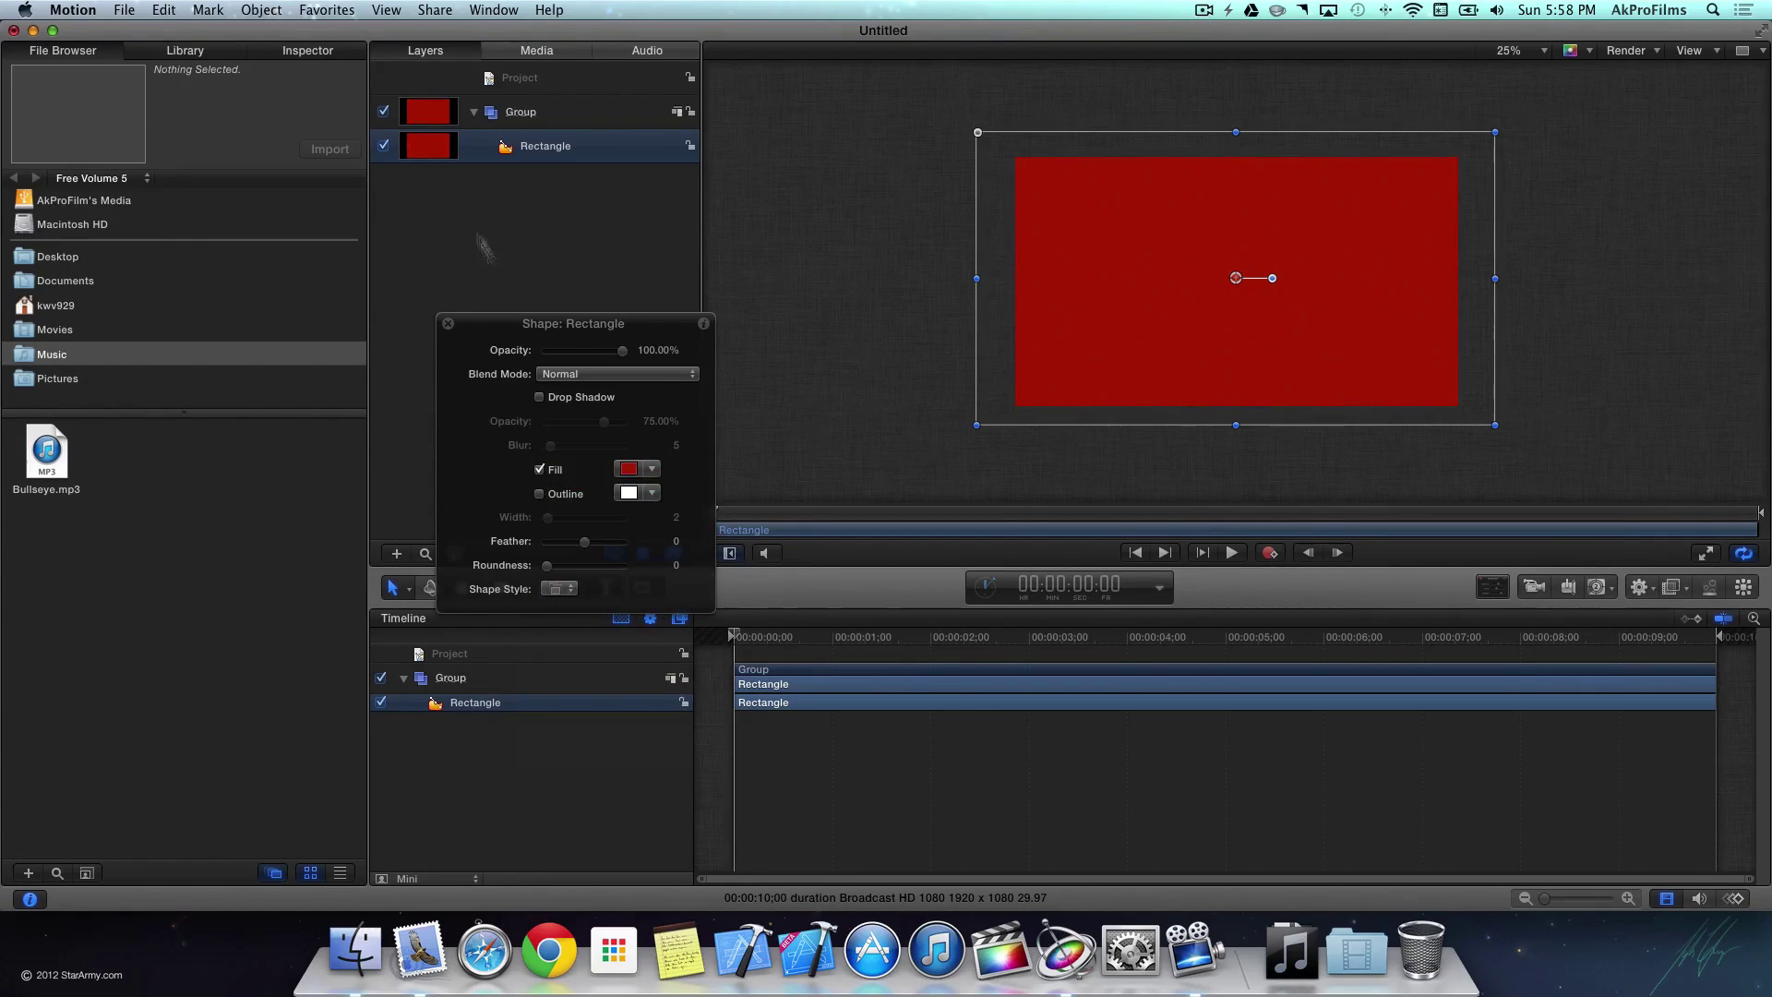
# Step: Examine the rectangle's fill color in the Inspector, and dismiss the color picker and the floating shape controls
pyautogui.click(324, 55)
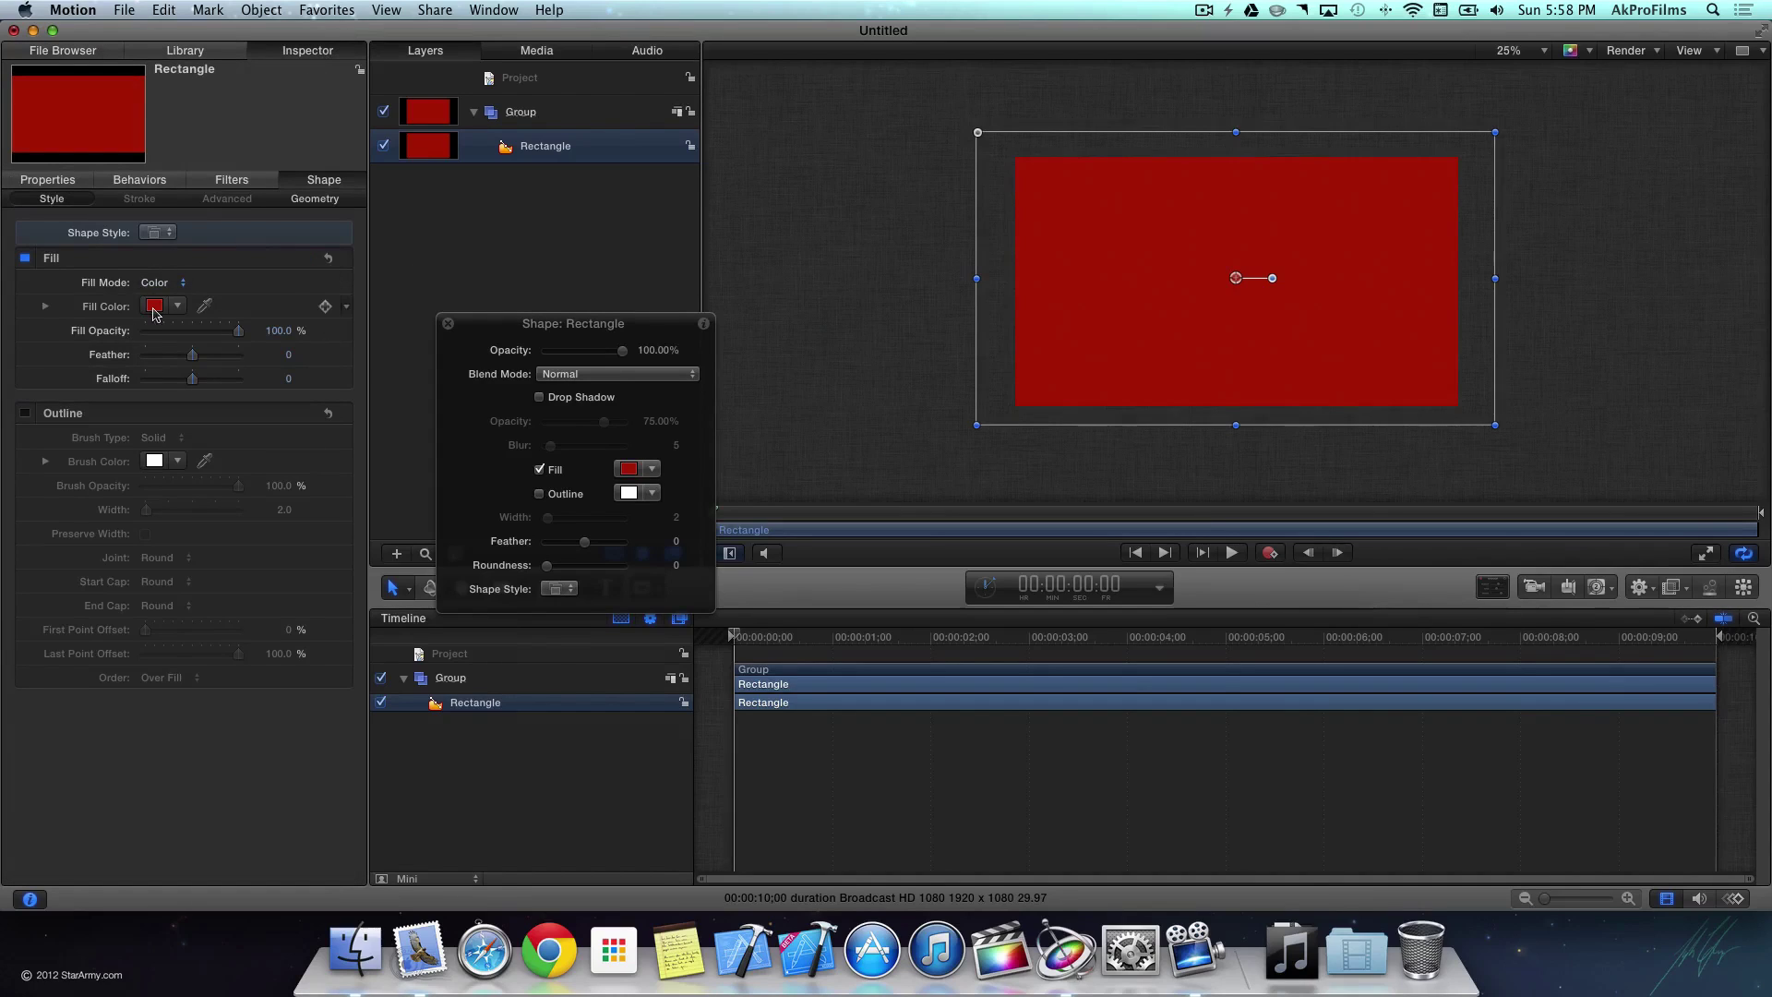
pyautogui.click(155, 306)
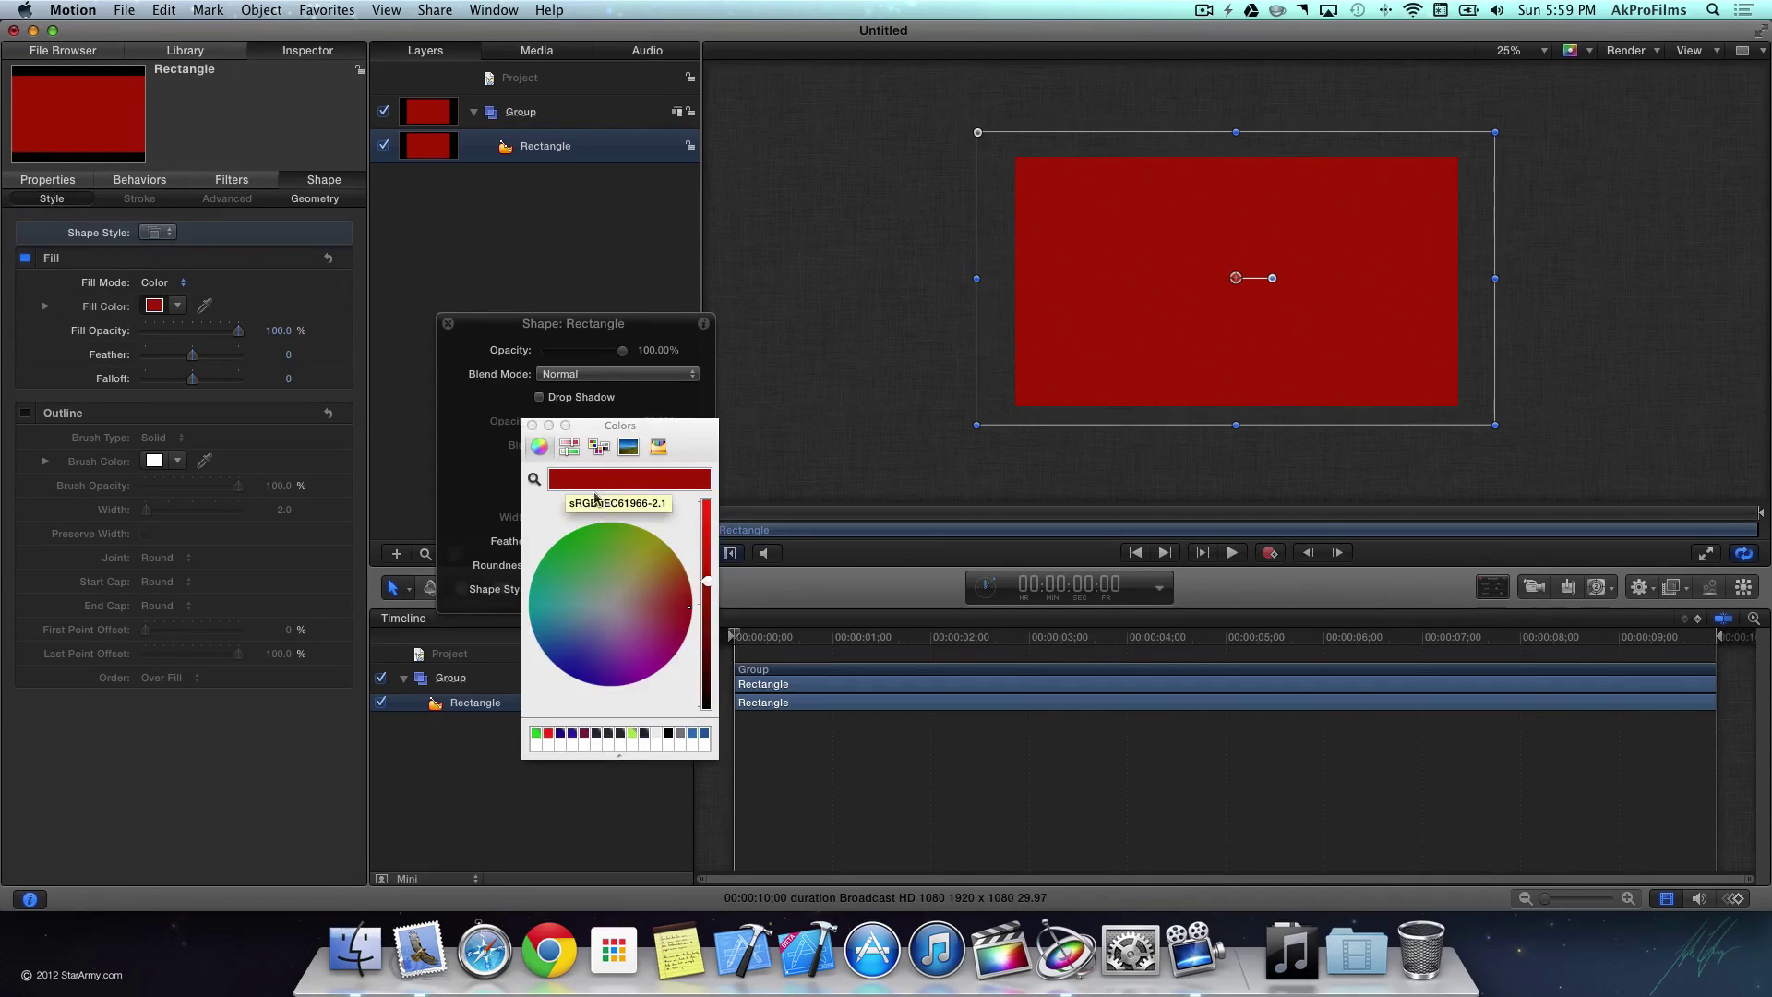
pyautogui.click(533, 426)
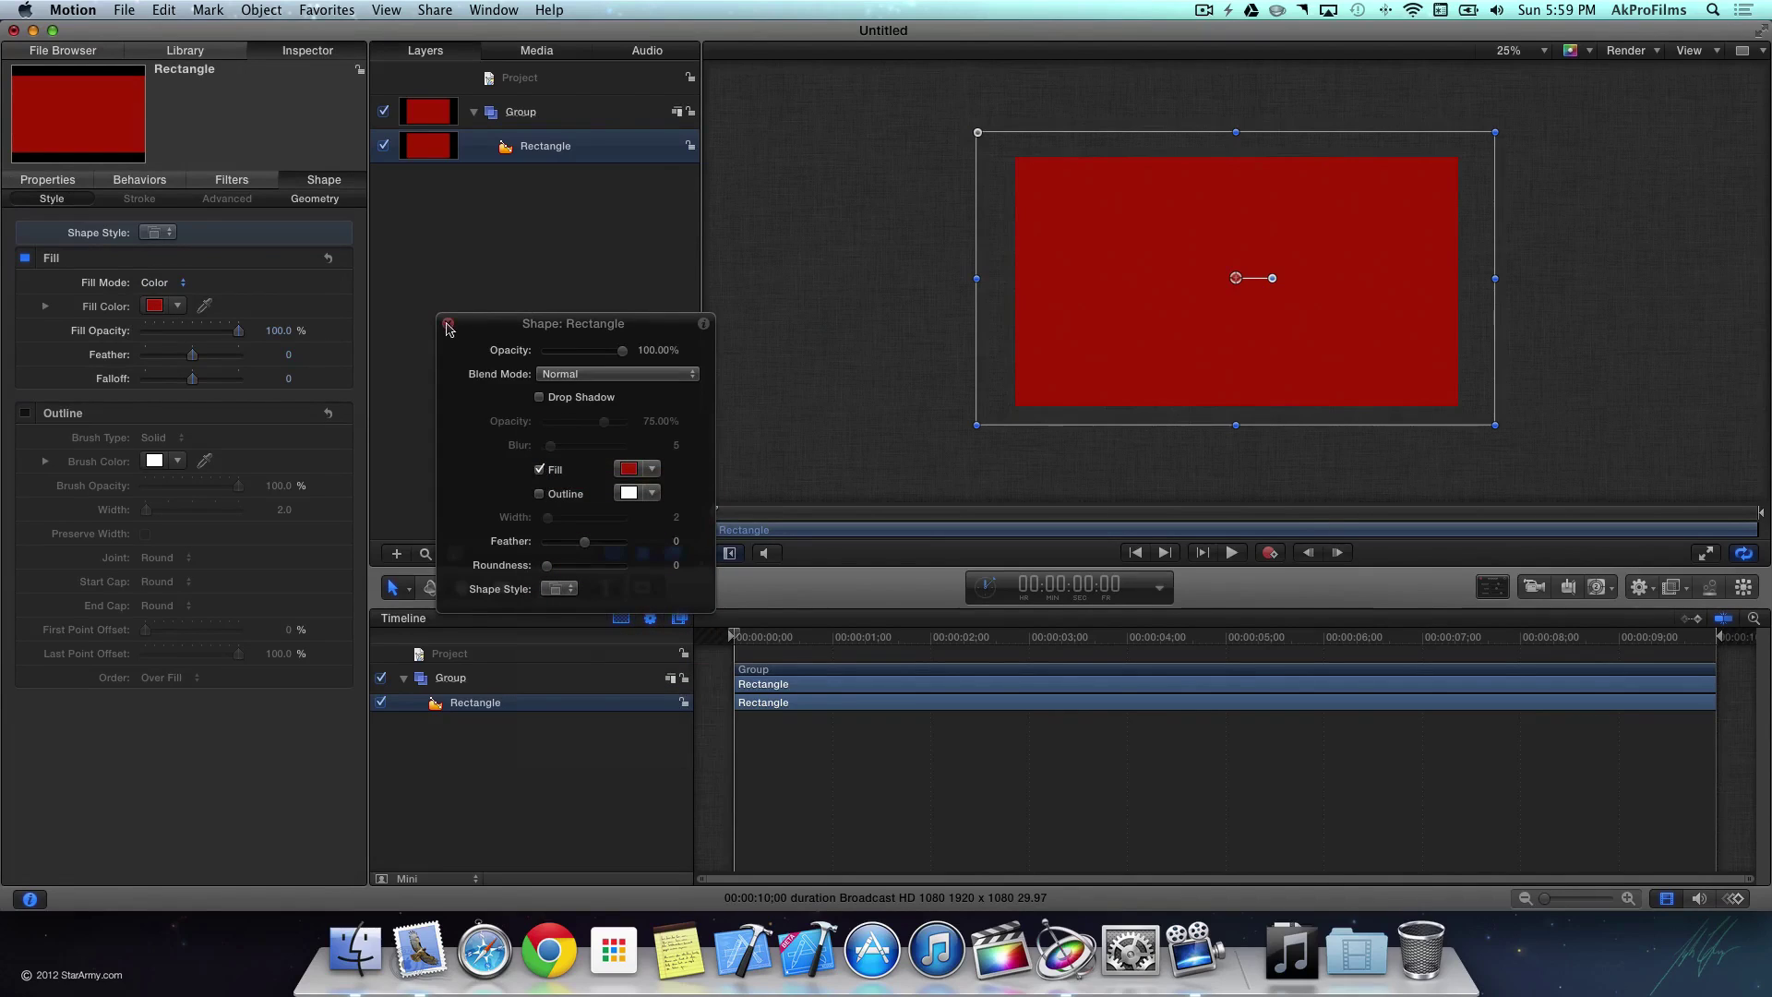
pyautogui.click(473, 292)
pyautogui.click(448, 323)
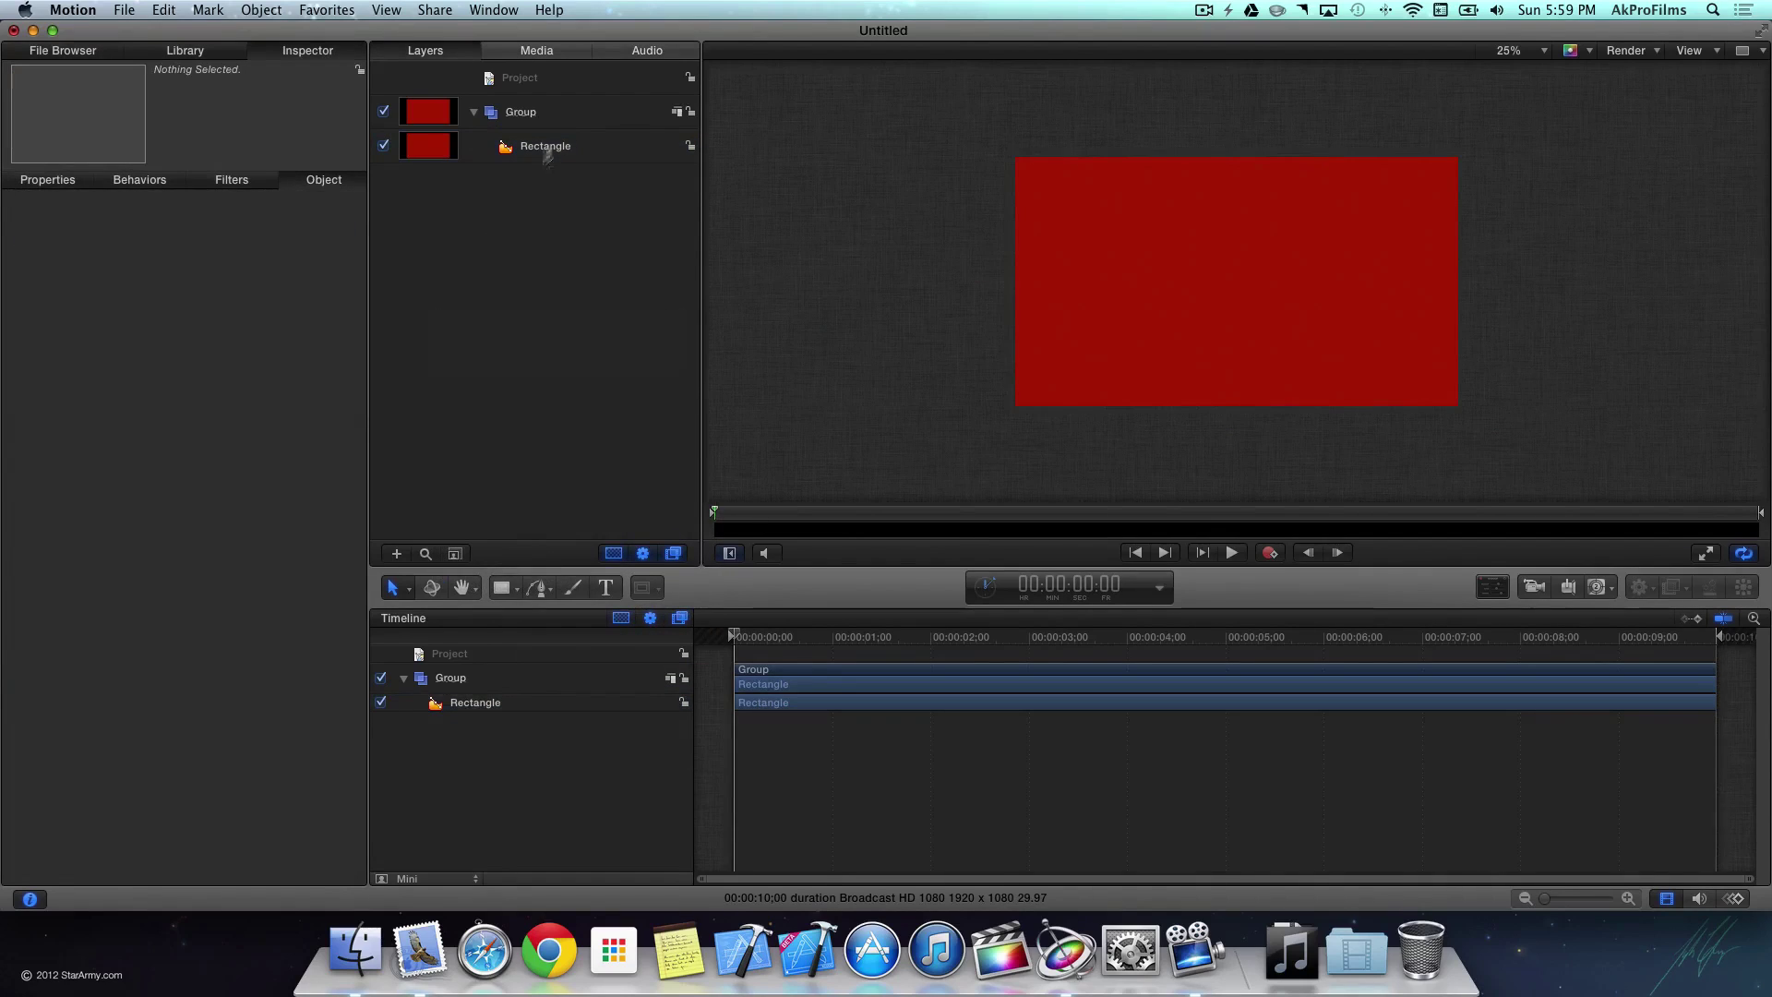
# Step: Rename the group that contains the rectangle to Background
pyautogui.click(576, 122)
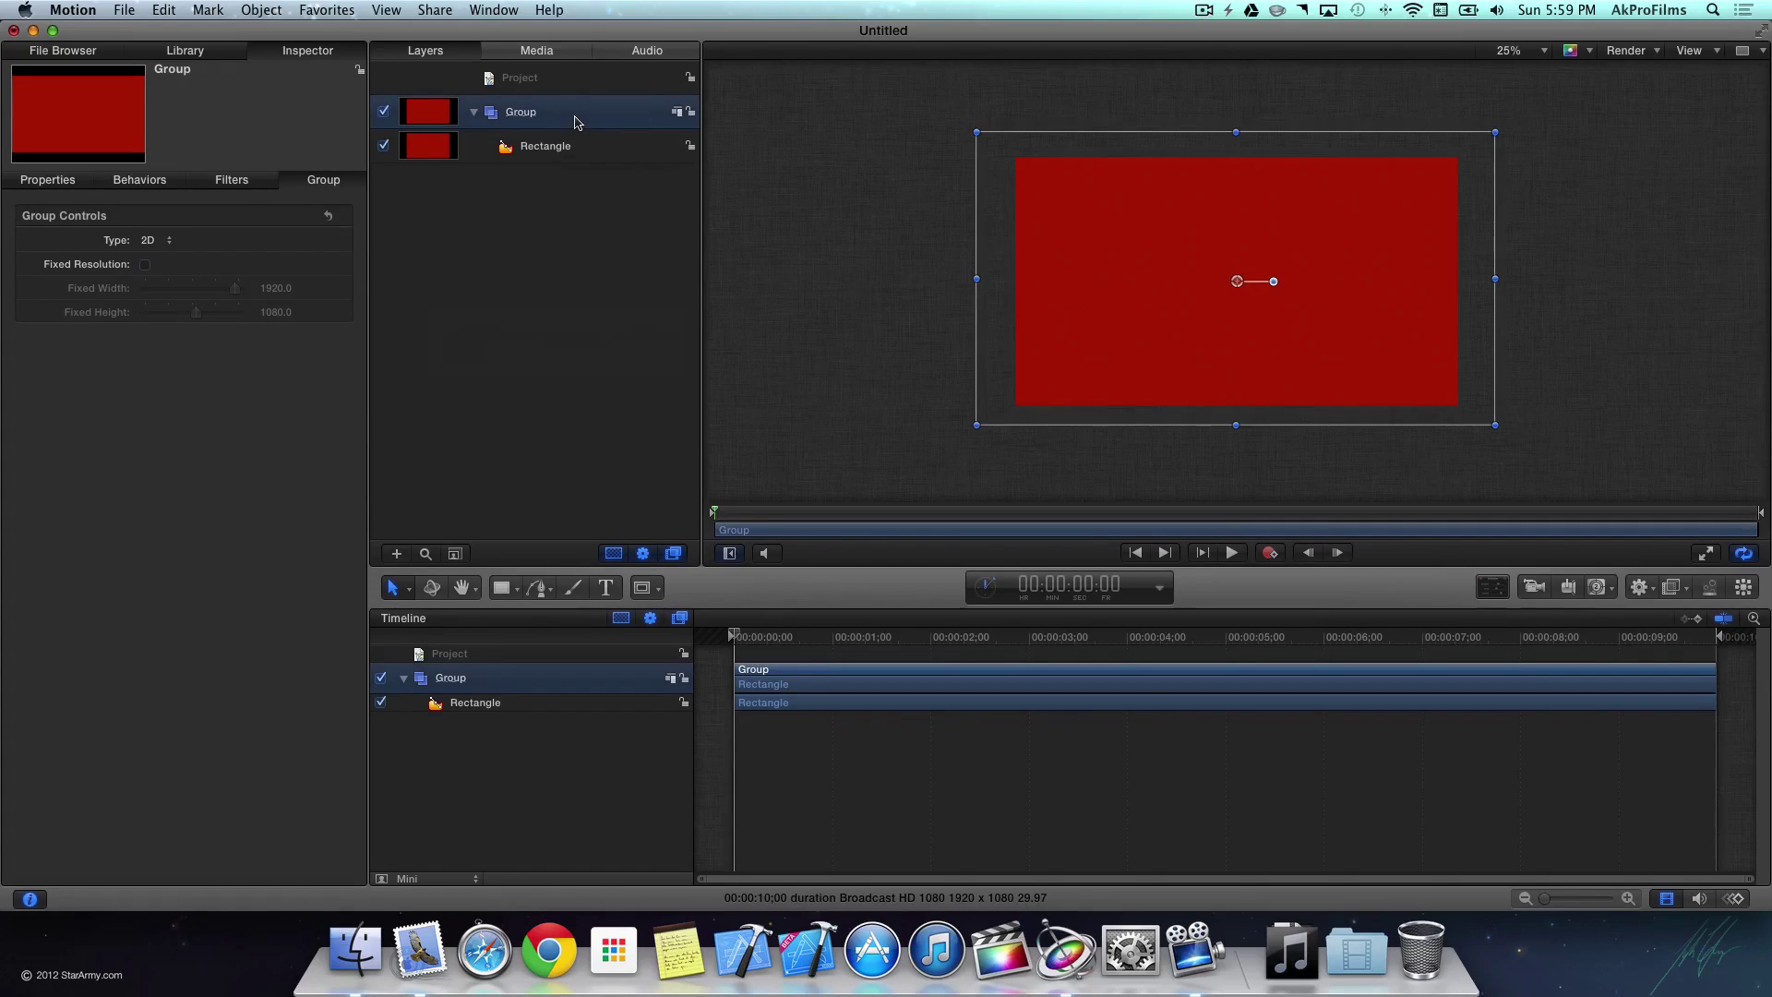
pyautogui.doubleClick(575, 118)
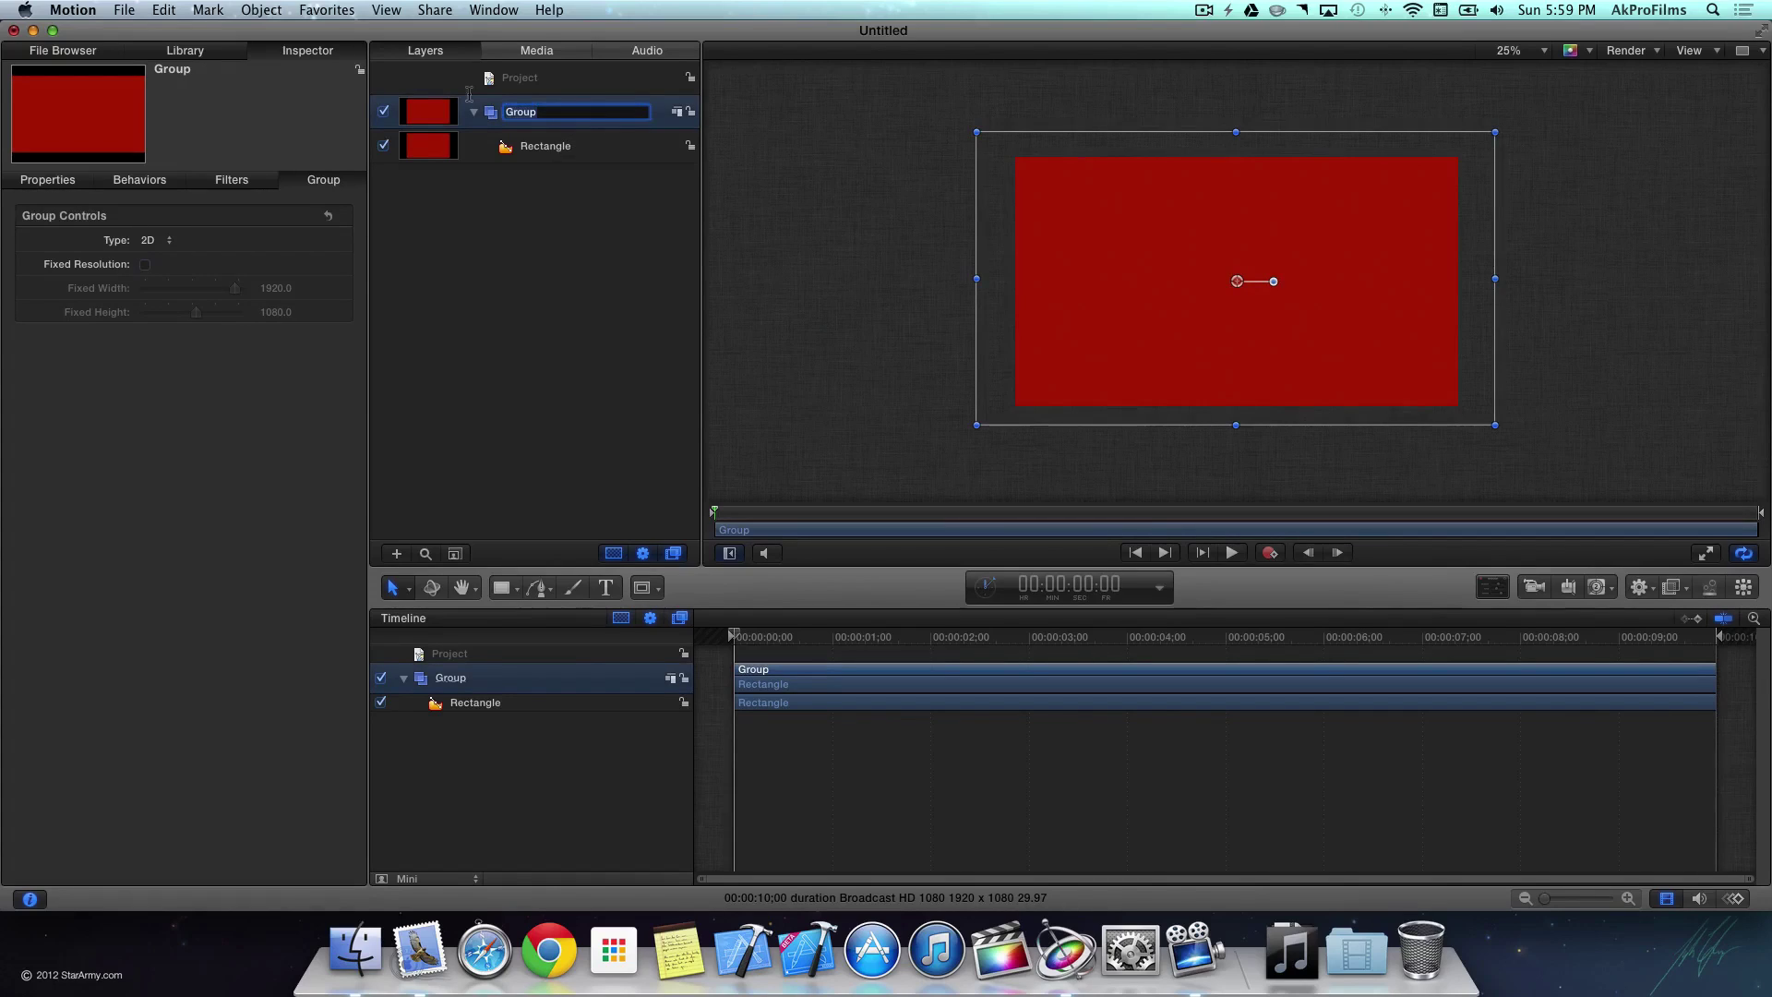
pyautogui.write('Backg')
pyautogui.press('Return')
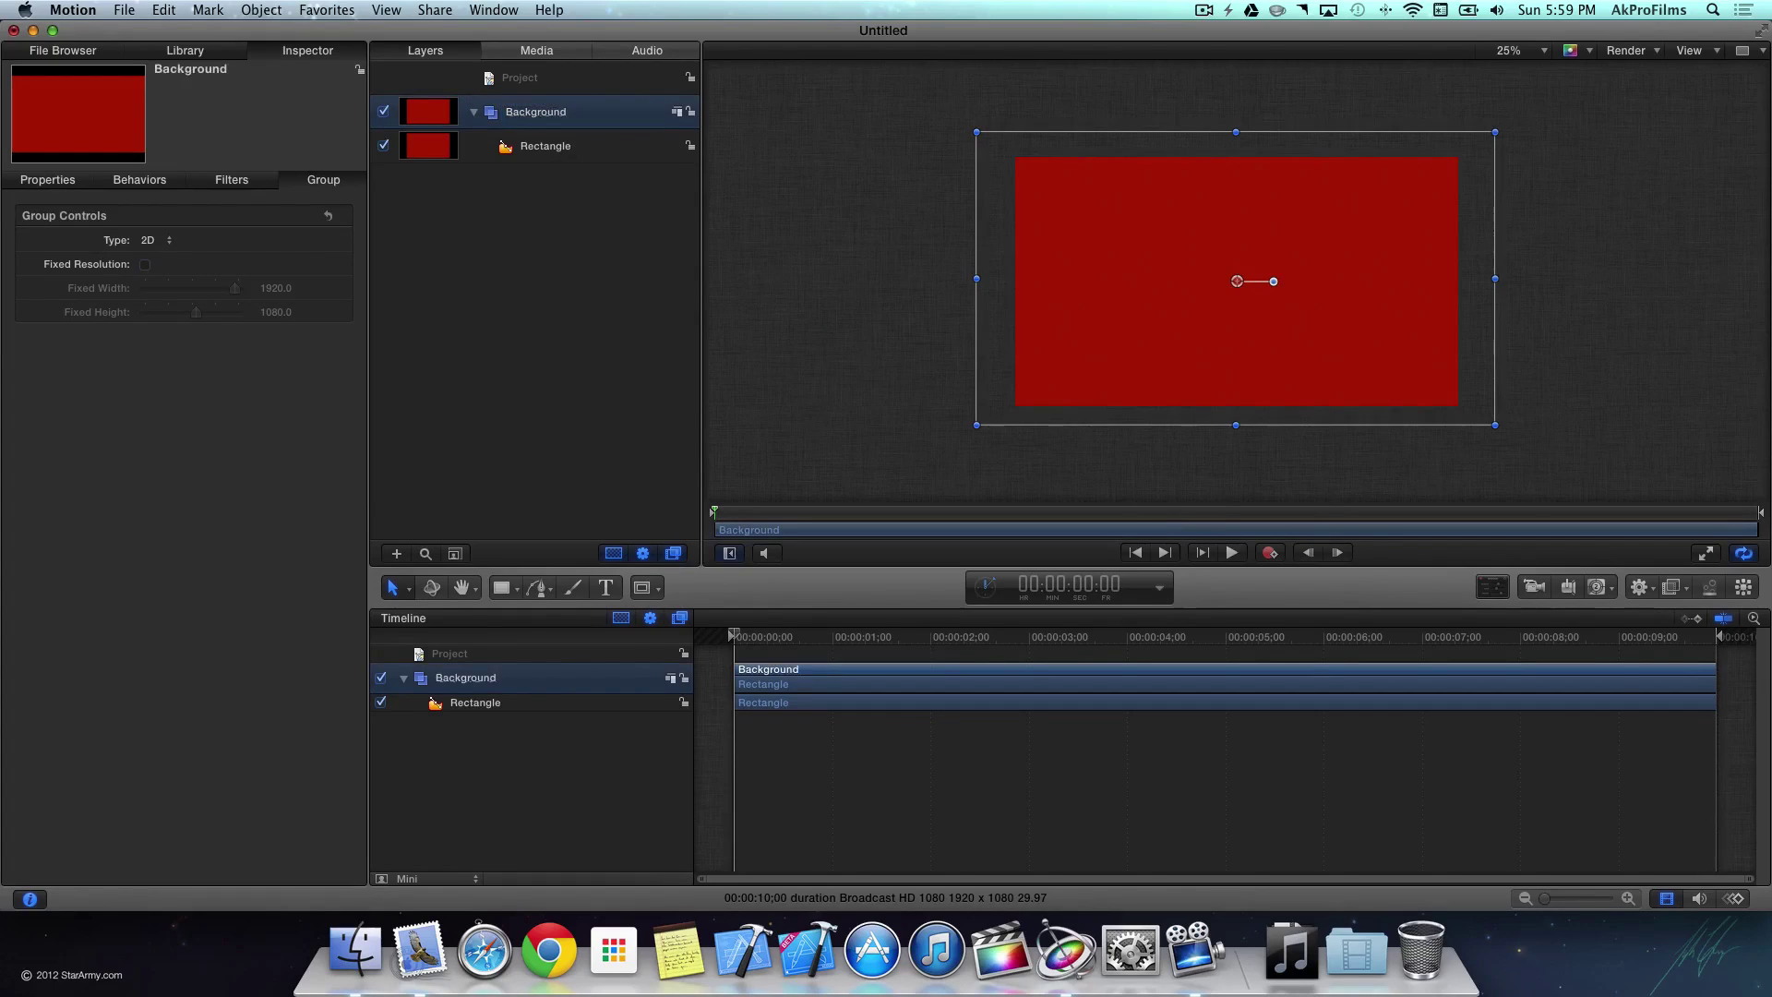
# Step: Add a camera to the project and switch the existing 2D group to 3D
pyautogui.click(559, 268)
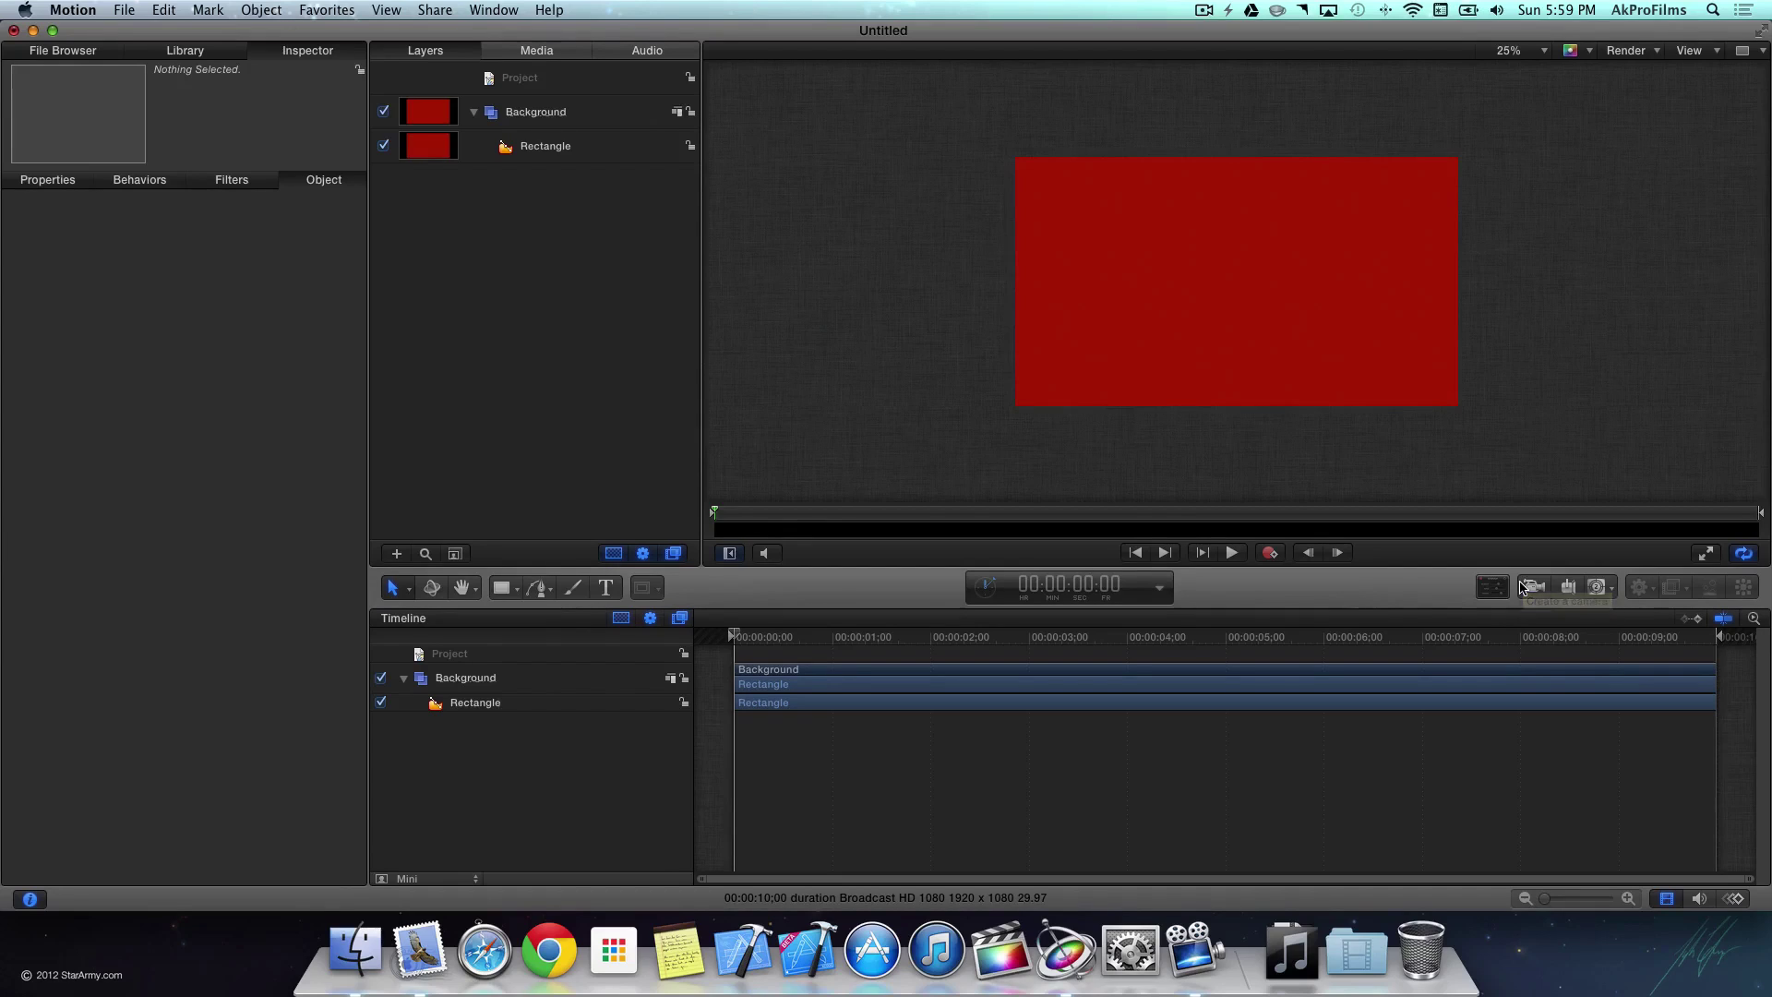
pyautogui.click(1532, 587)
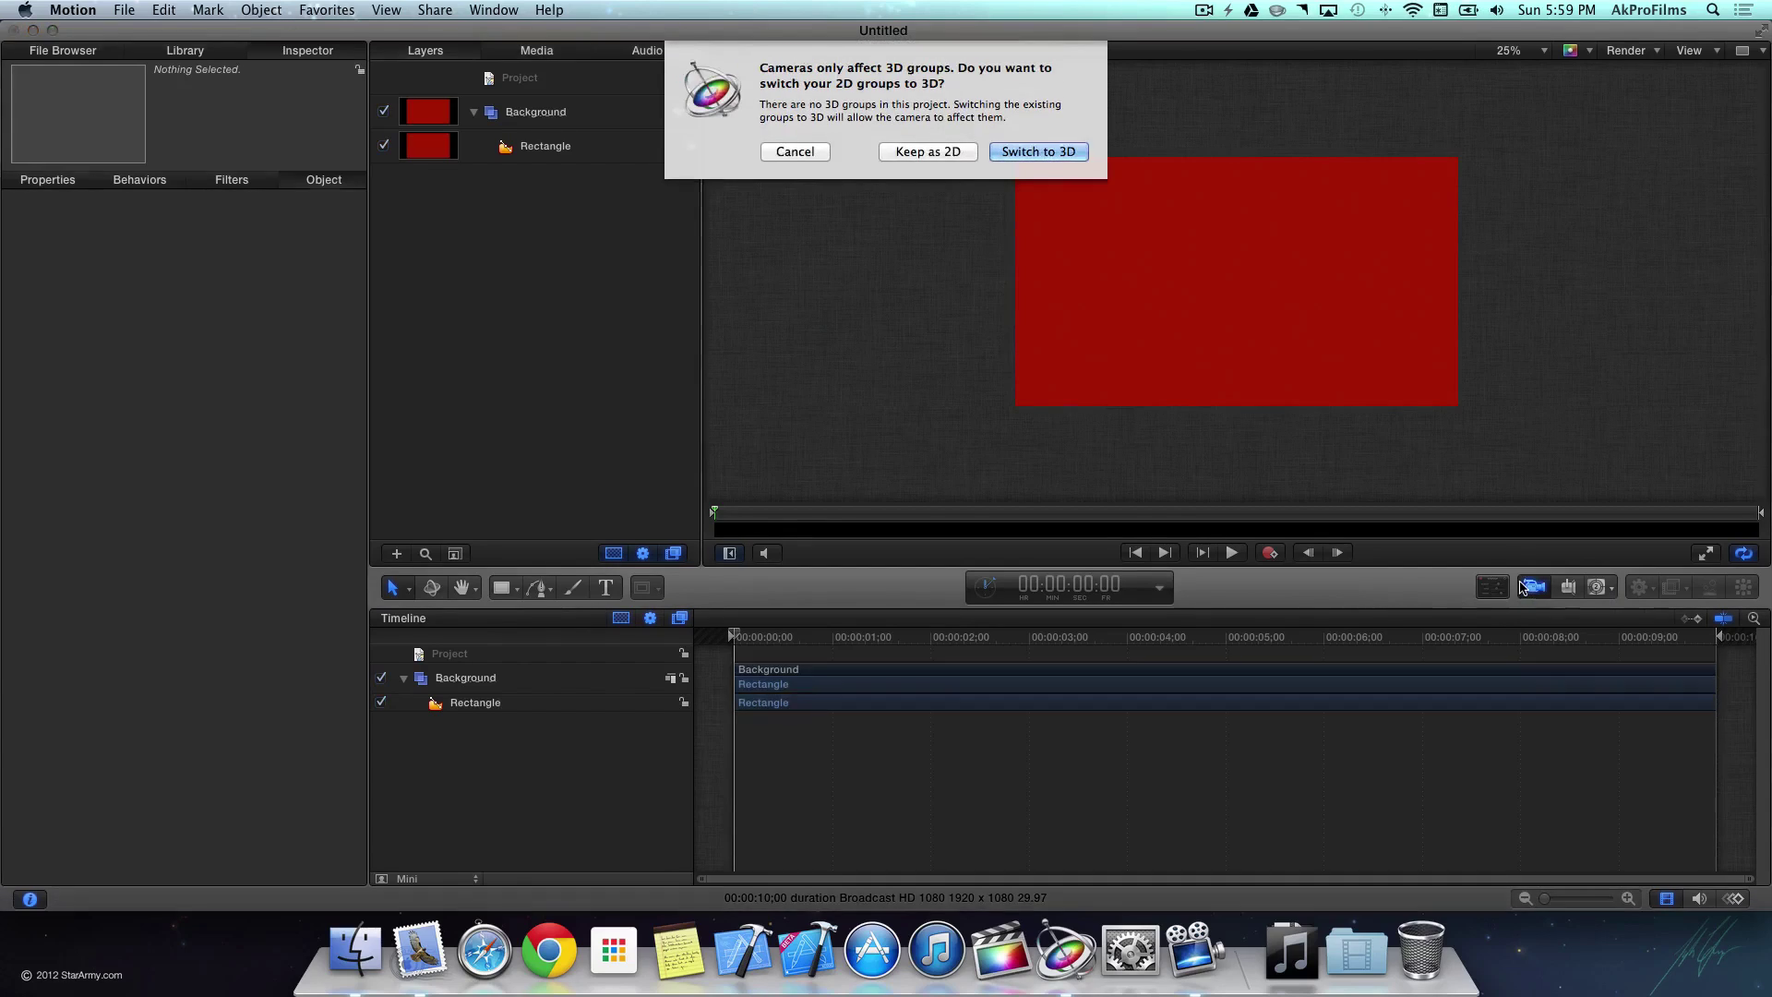
pyautogui.click(1037, 153)
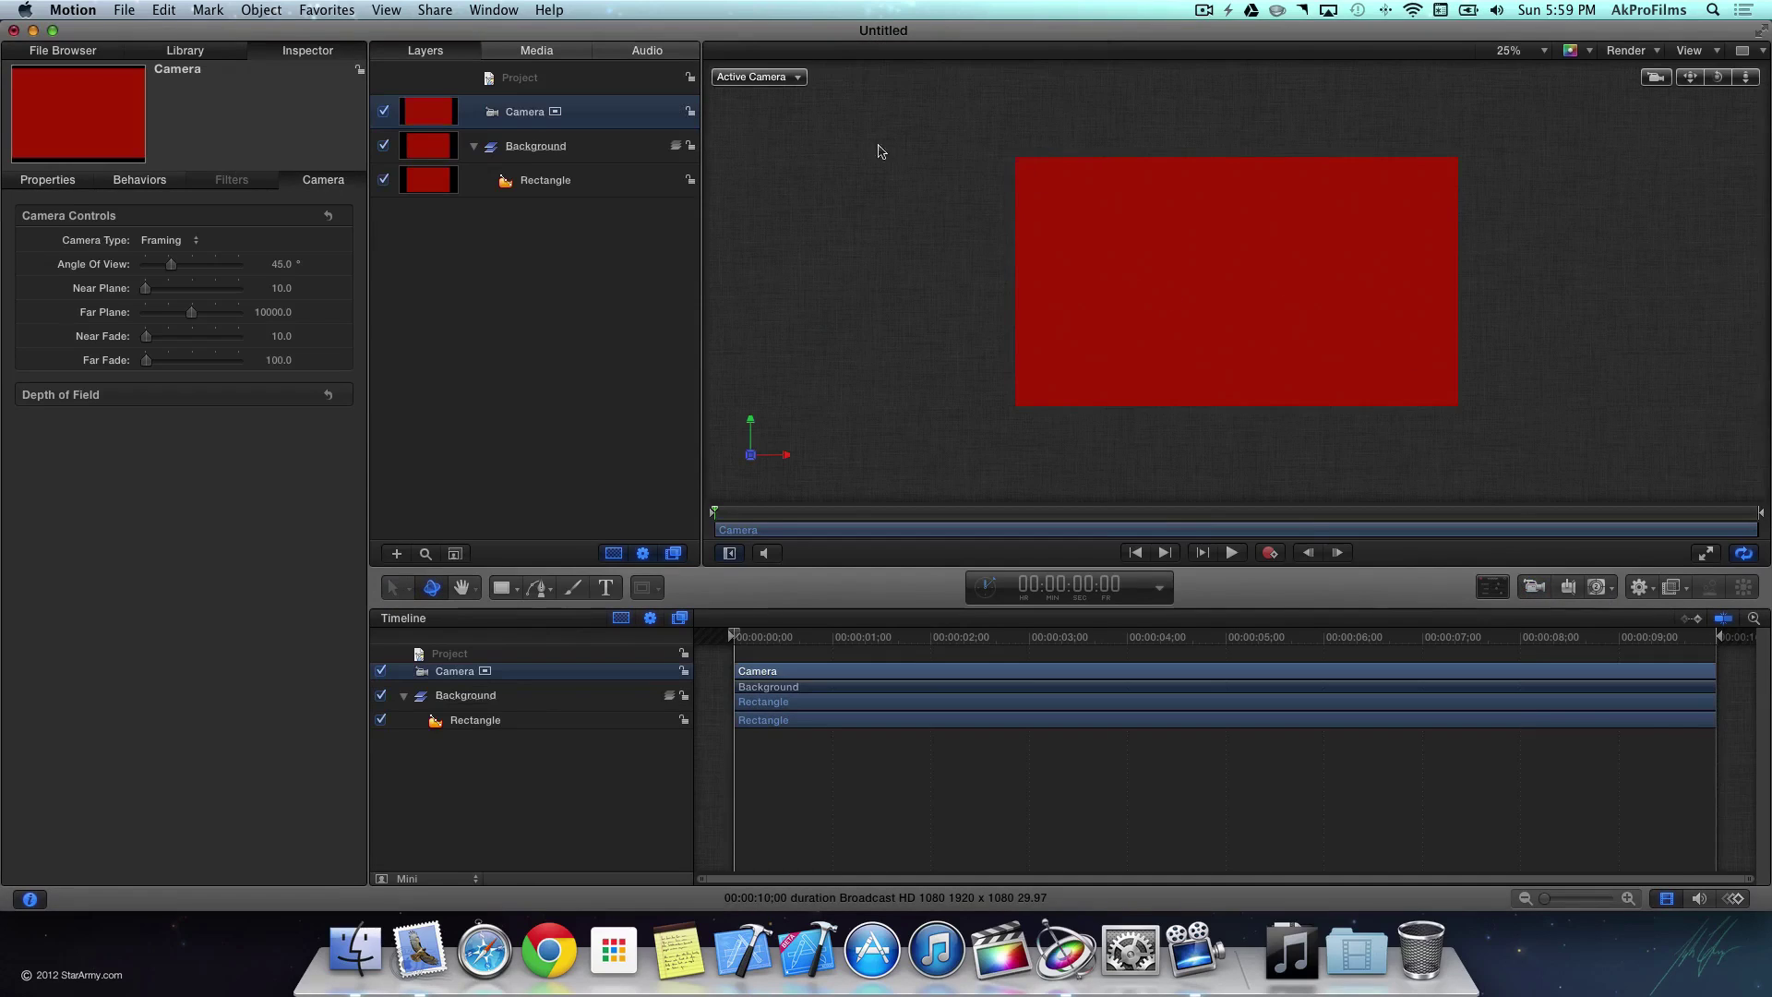
# Step: Split the canvas into three views, with two side by side above one wide view
pyautogui.click(1763, 54)
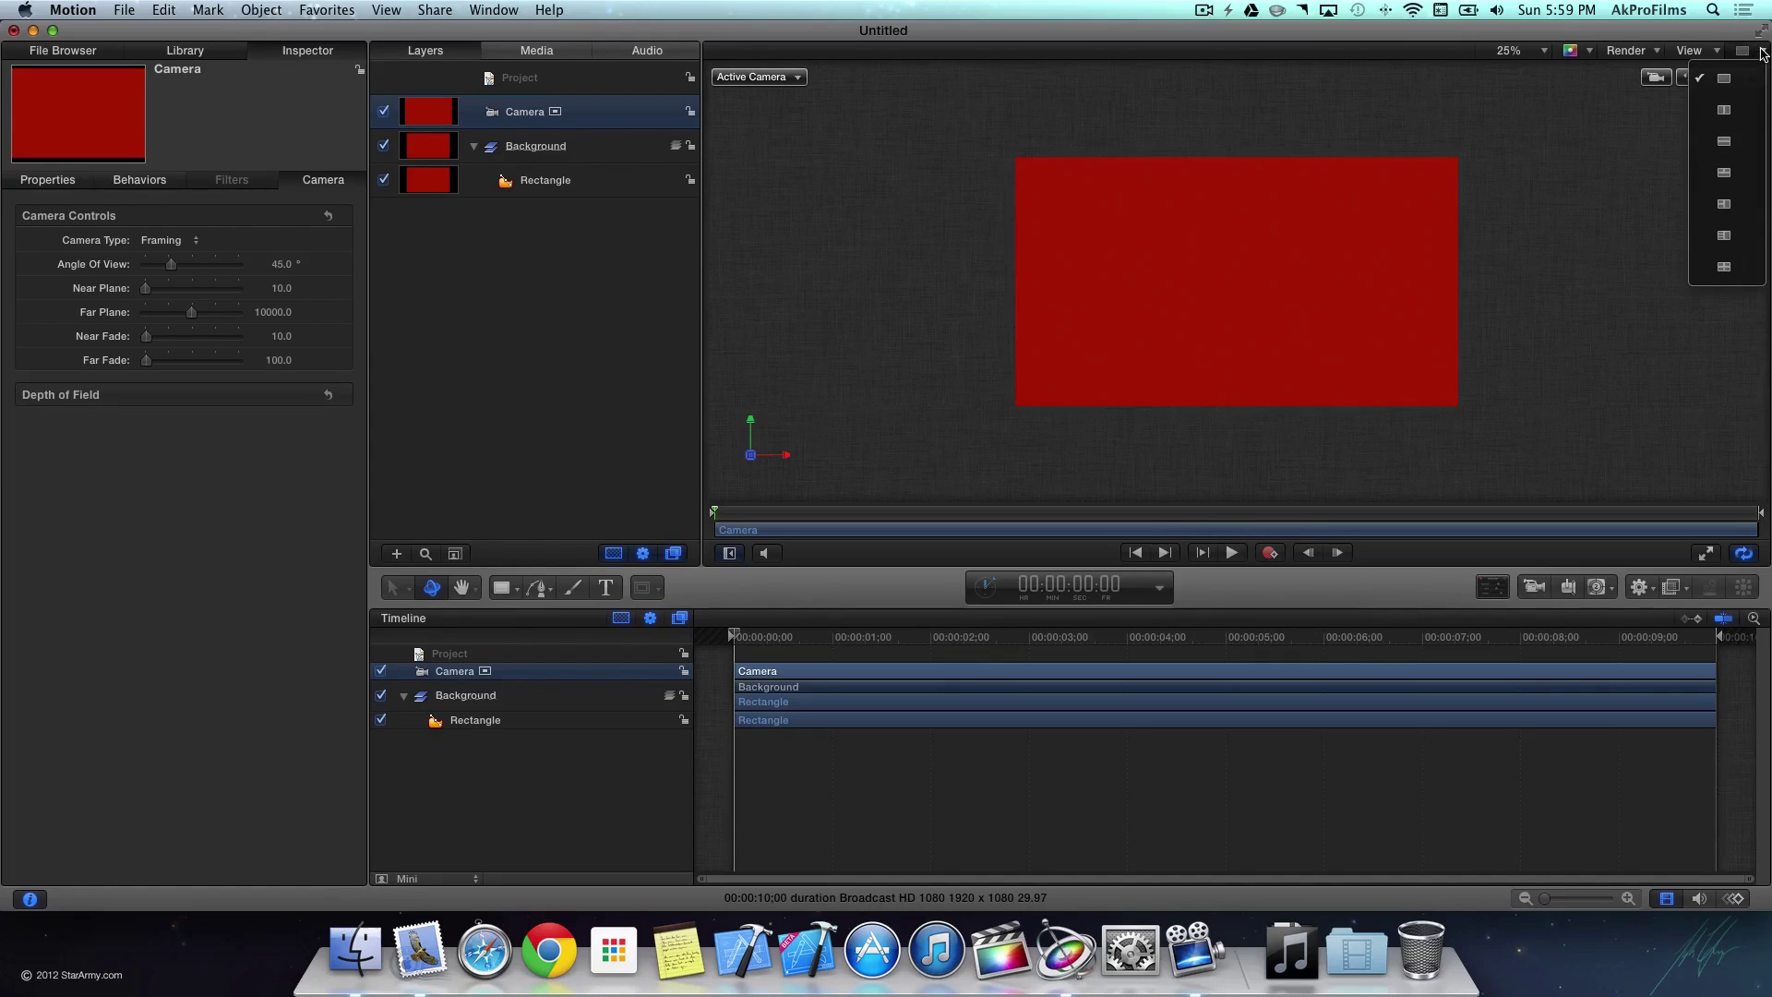
pyautogui.click(1743, 180)
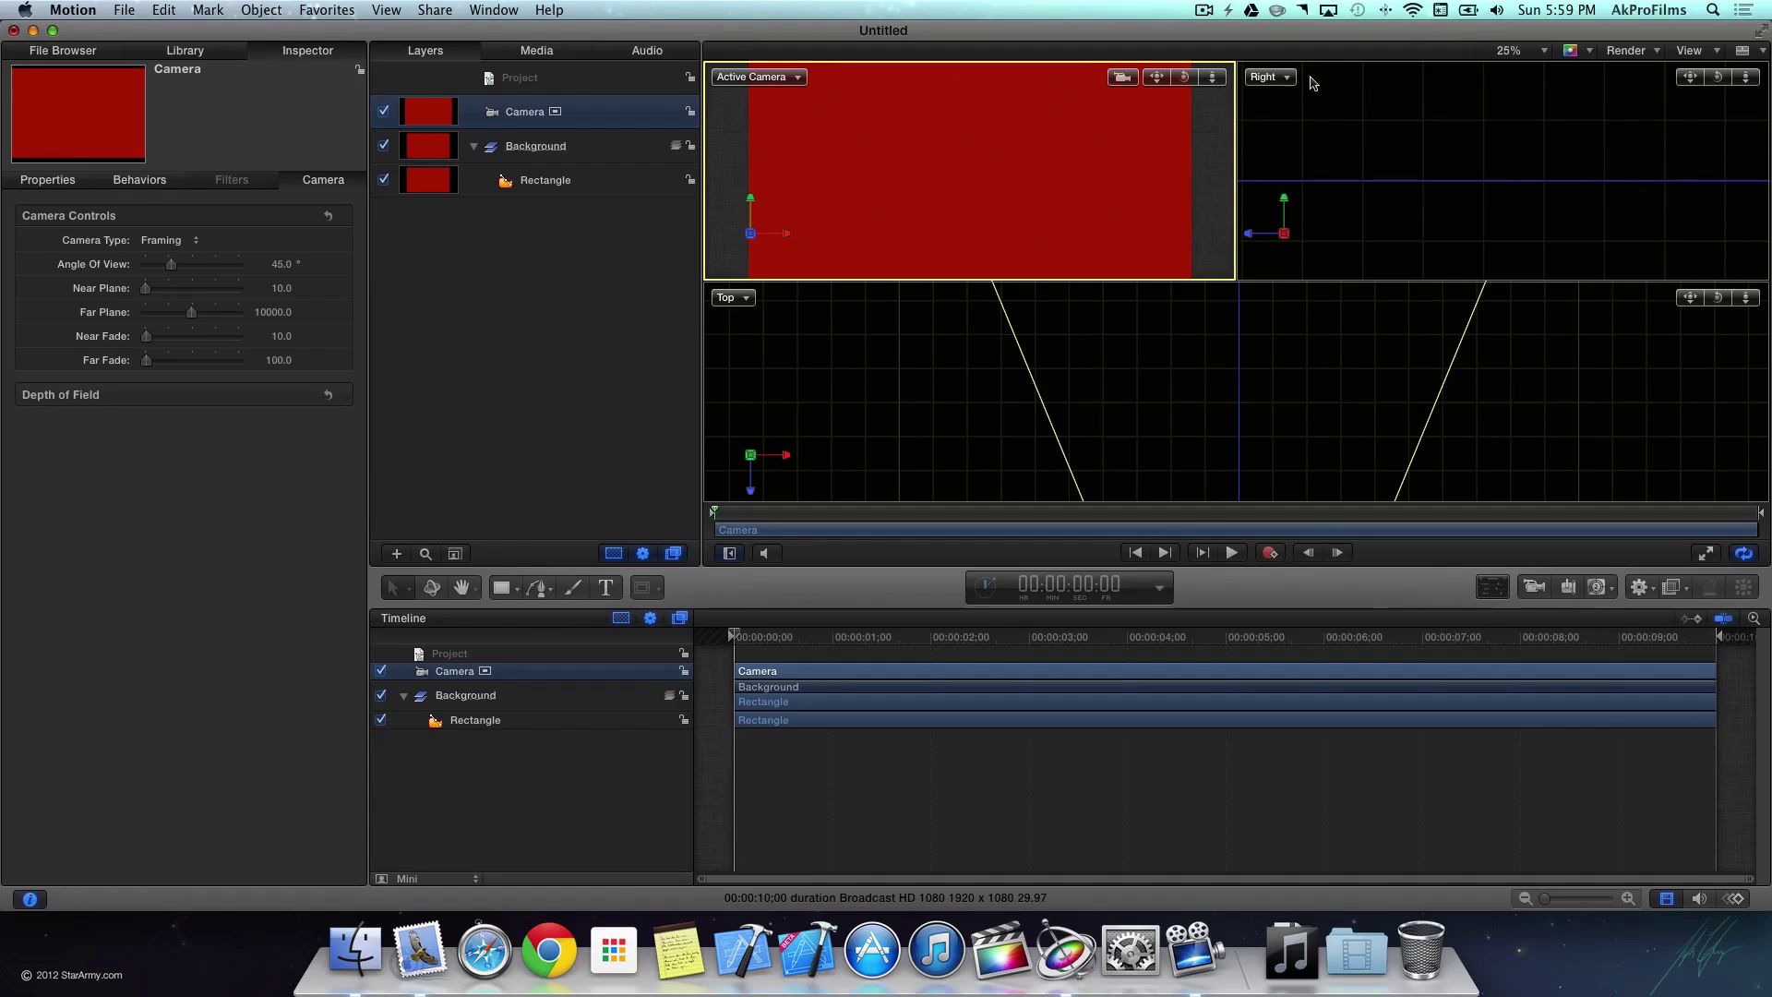
pyautogui.click(863, 157)
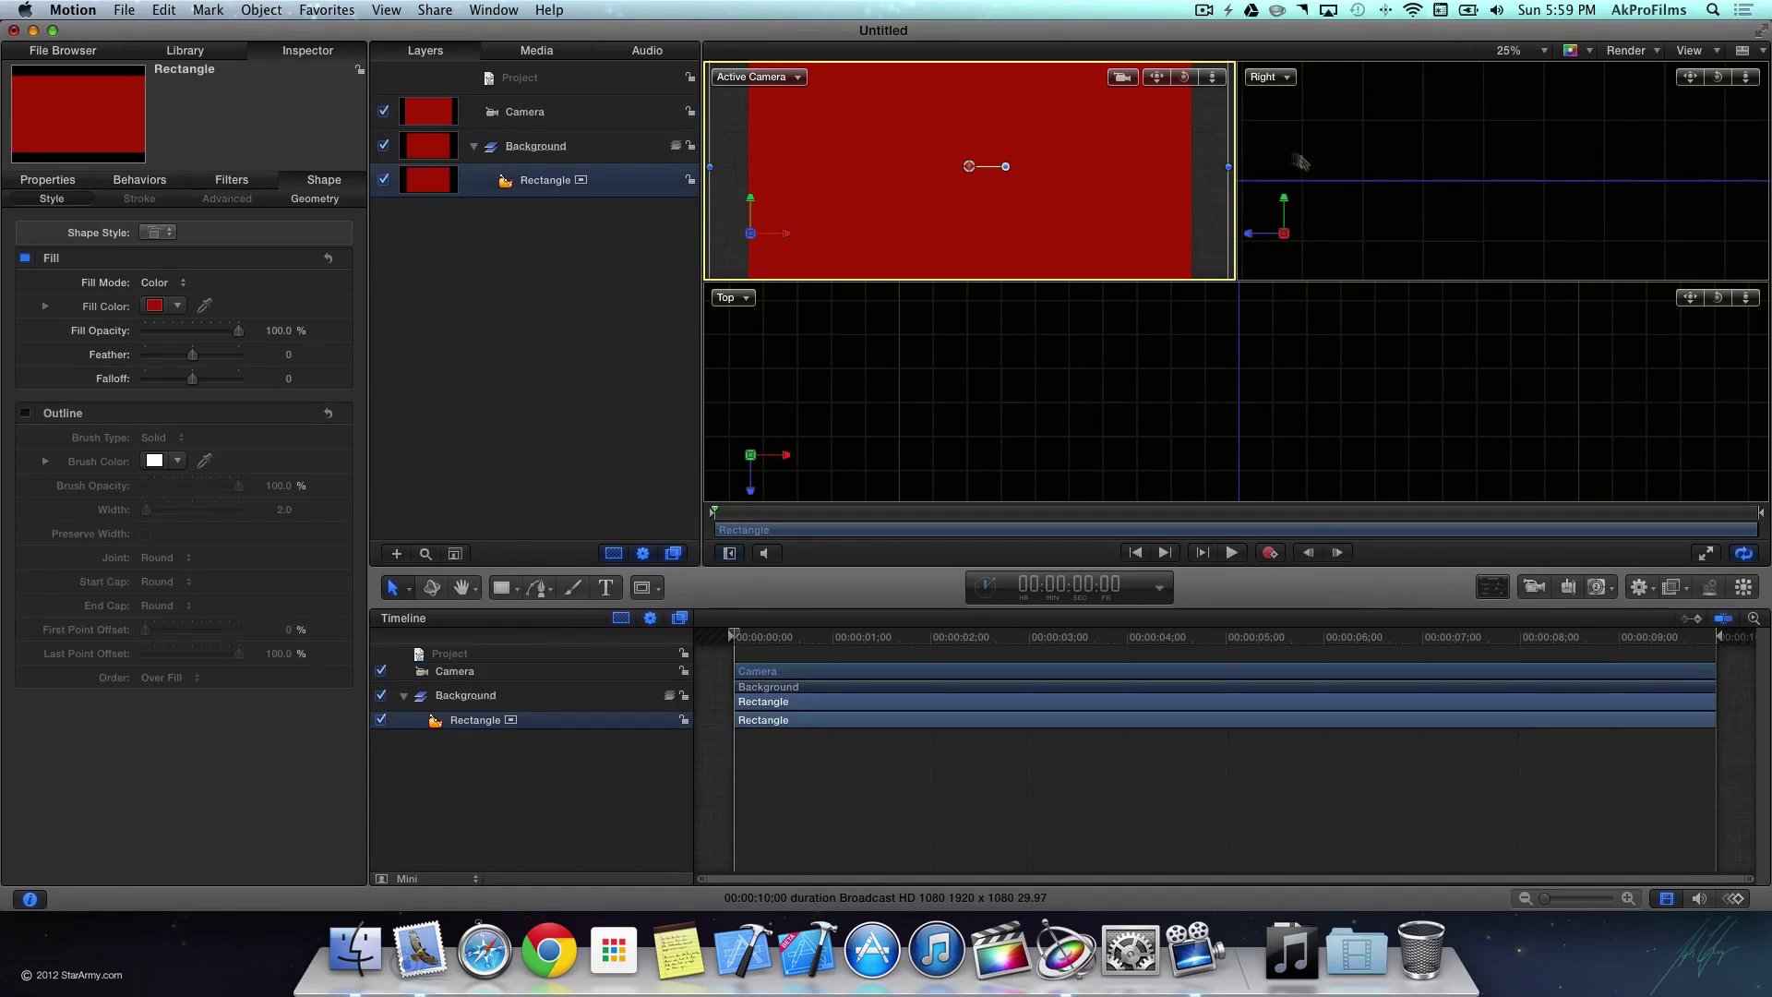
pyautogui.click(1296, 159)
pyautogui.click(1094, 380)
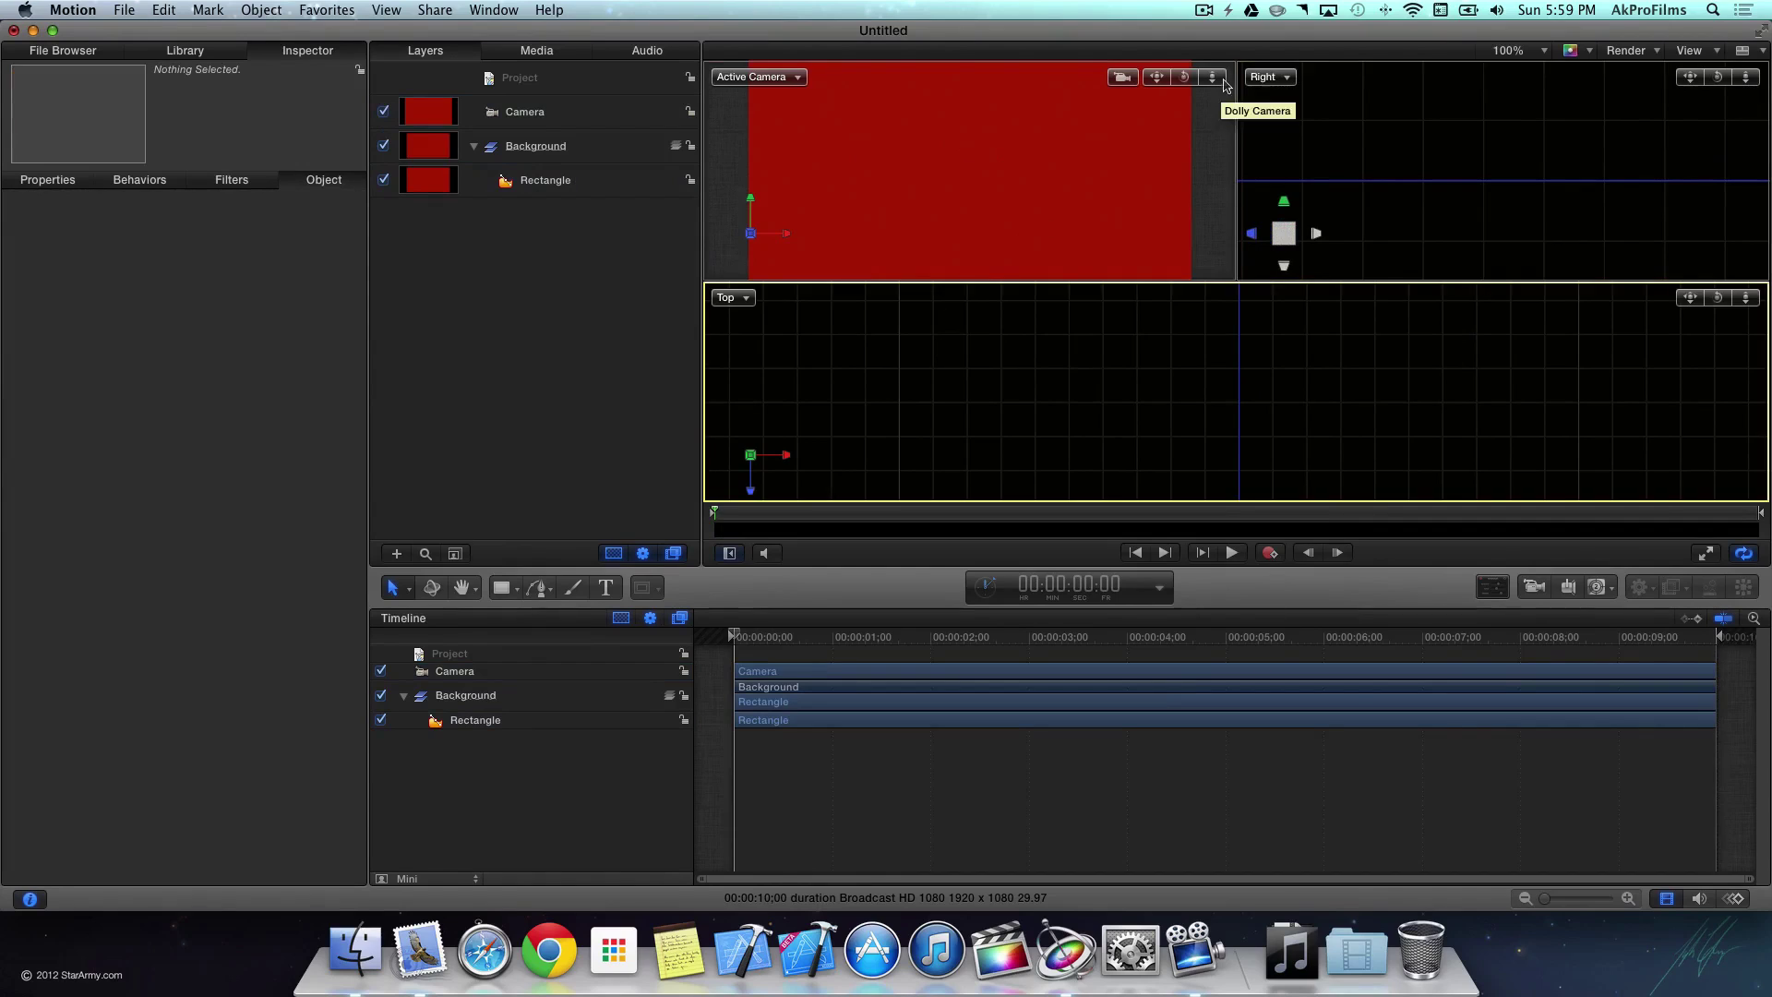
# Step: Switch the Right view to Perspective and orbit it to see the scene at an angle
pyautogui.click(1268, 79)
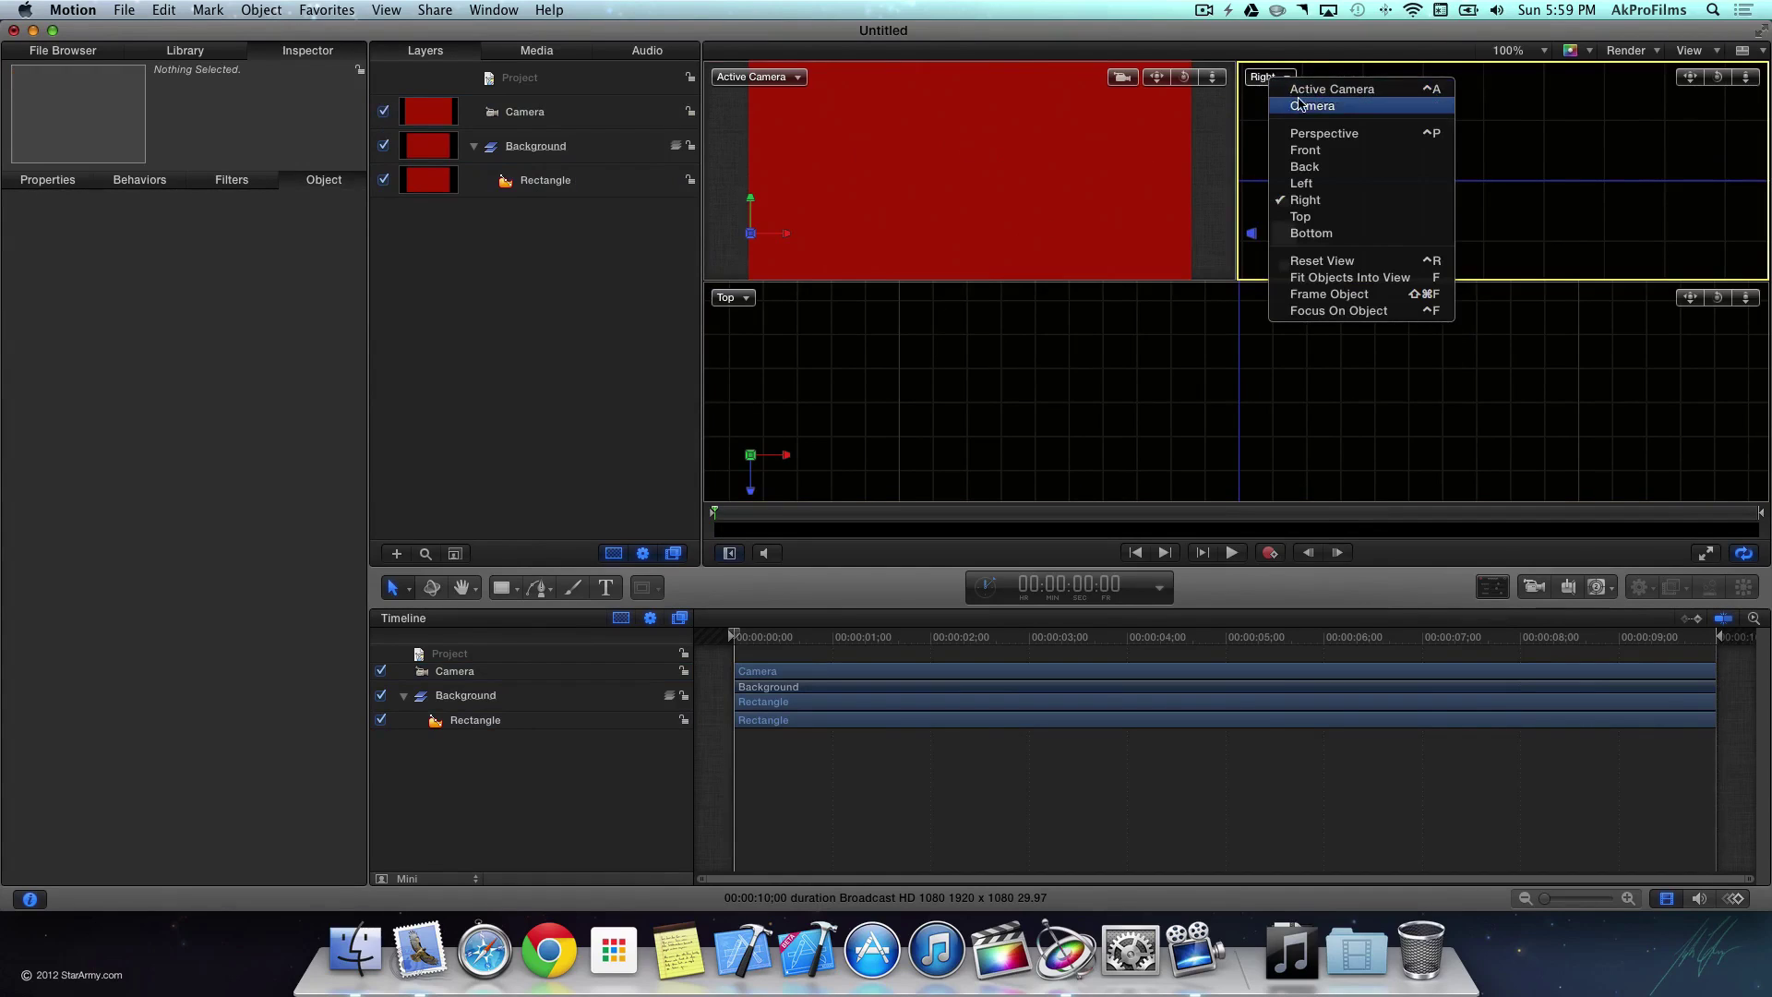
pyautogui.click(1329, 135)
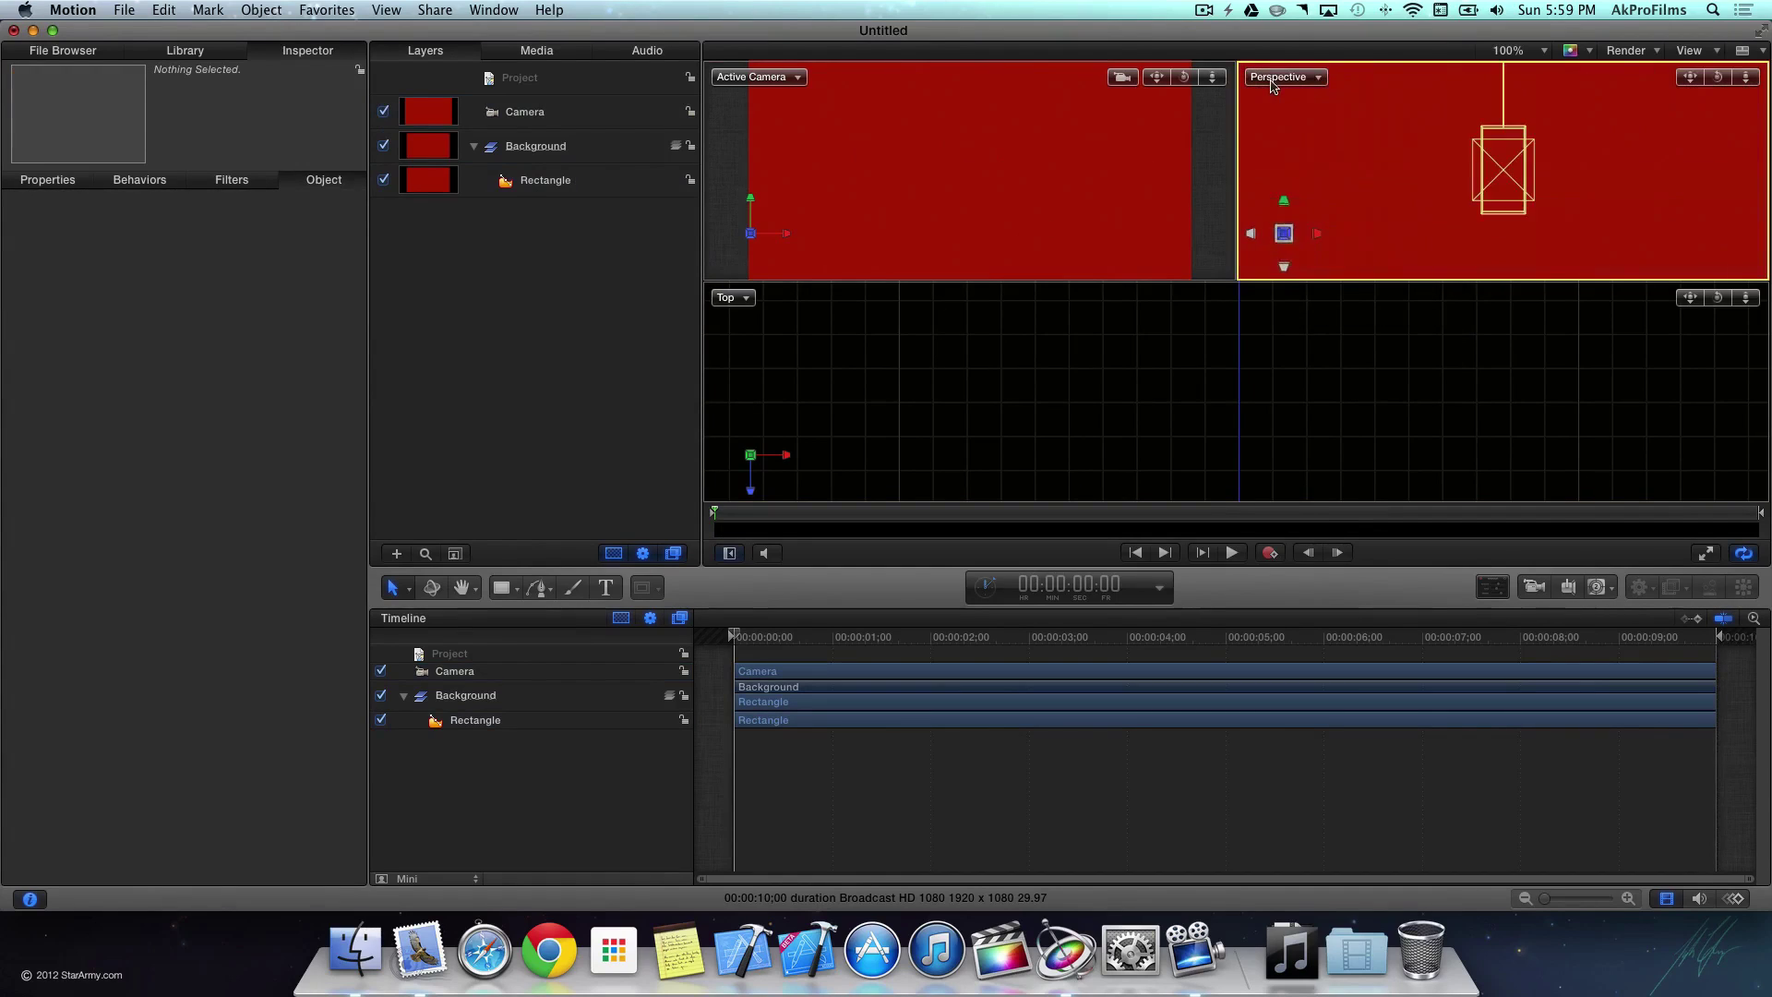
pyautogui.click(1274, 80)
pyautogui.click(1304, 132)
pyautogui.moveTo(1718, 77); pyautogui.dragTo(1644, 104)
# Step: Switch the Top view to Perspective, then orbit and pan it to show the camera beside the red rectangle
pyautogui.click(730, 298)
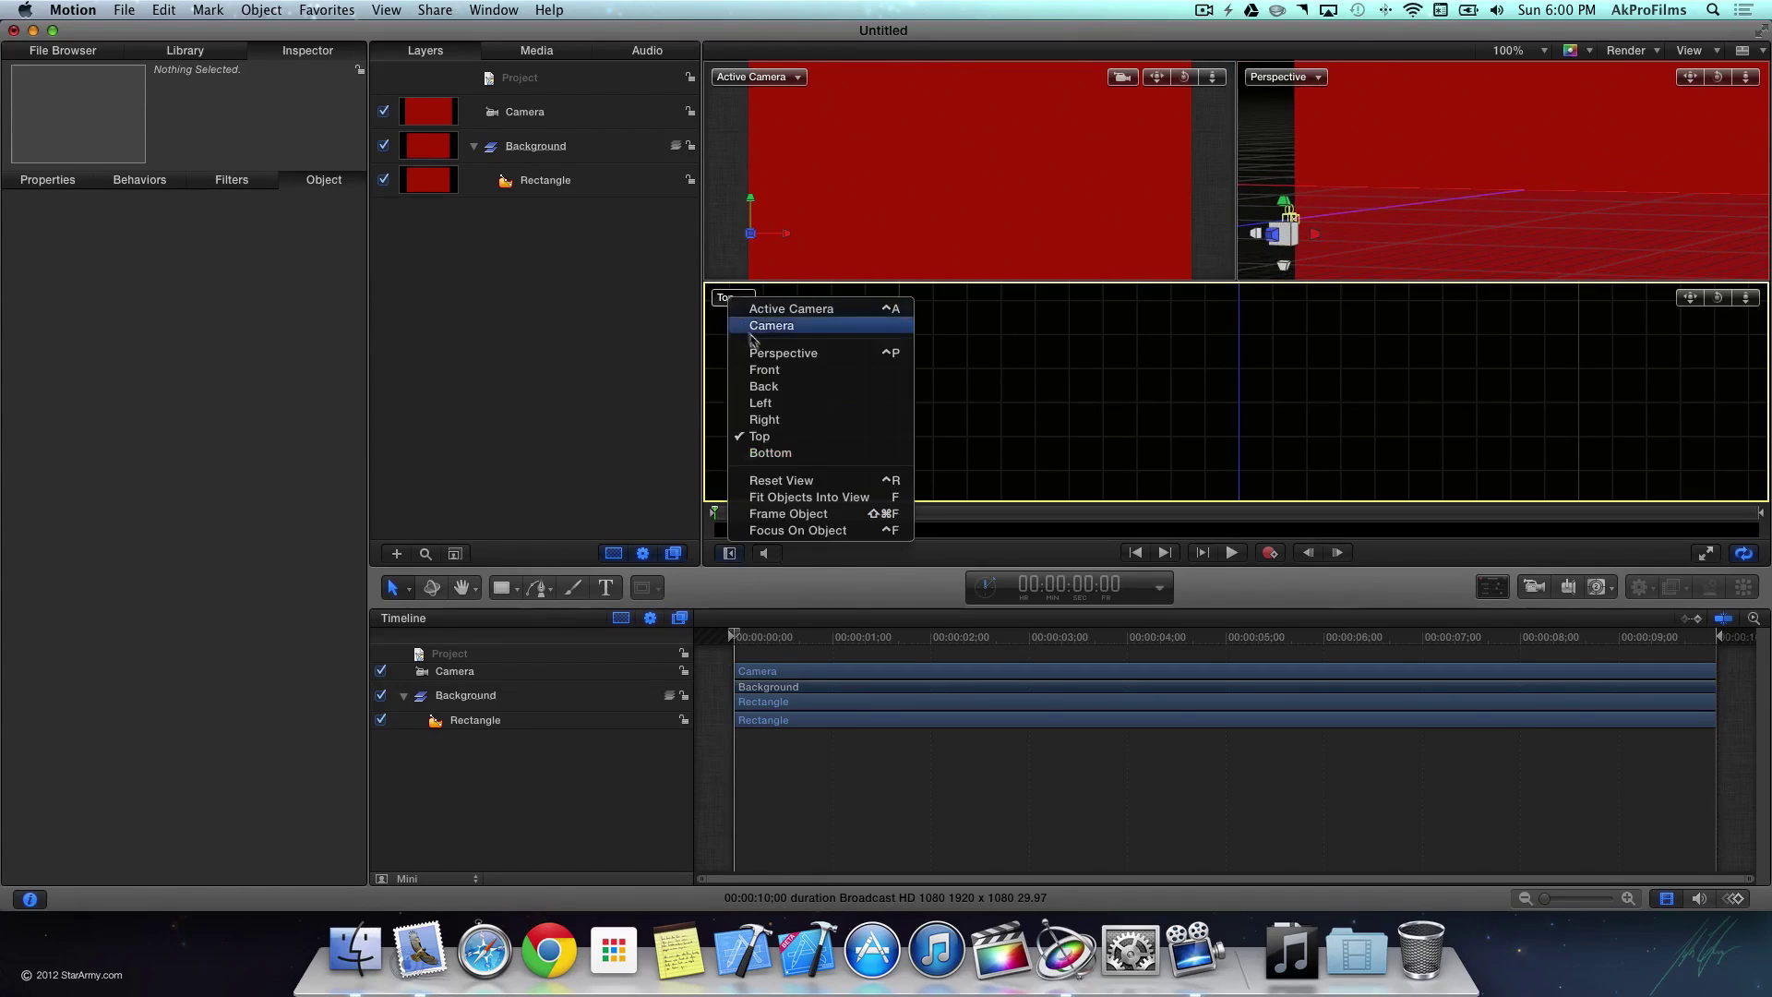
pyautogui.click(779, 347)
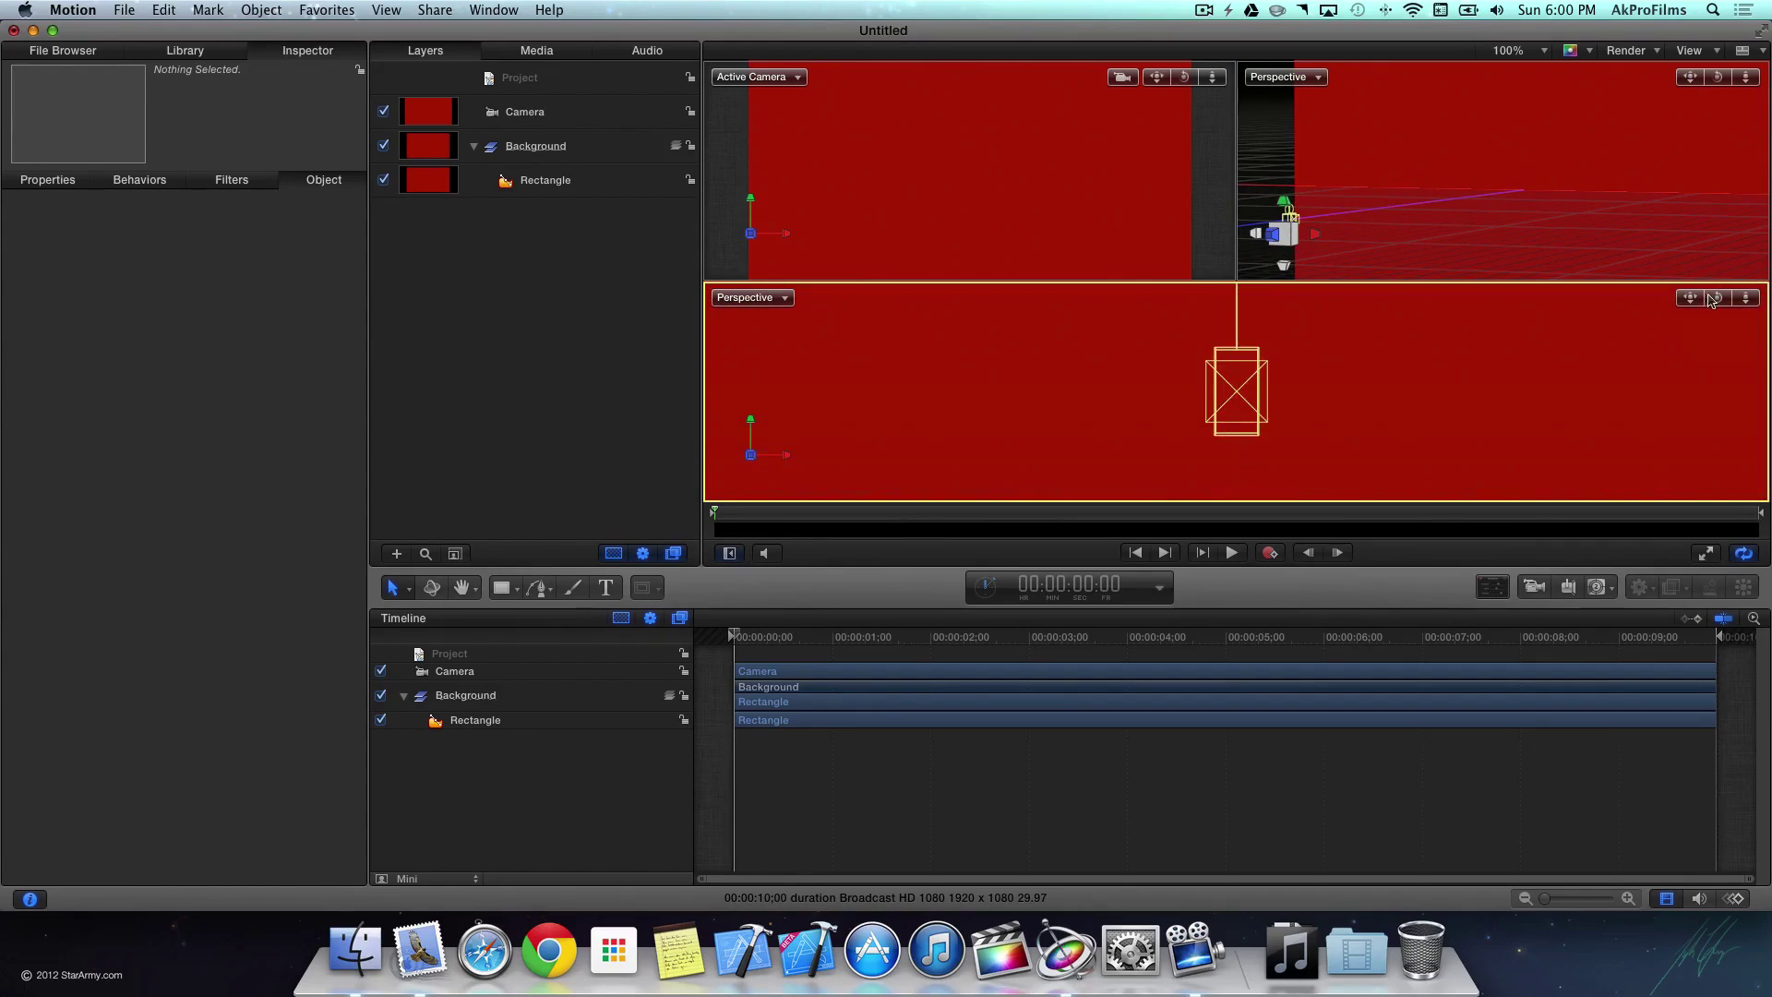
pyautogui.moveTo(1719, 302); pyautogui.dragTo(1745, 365)
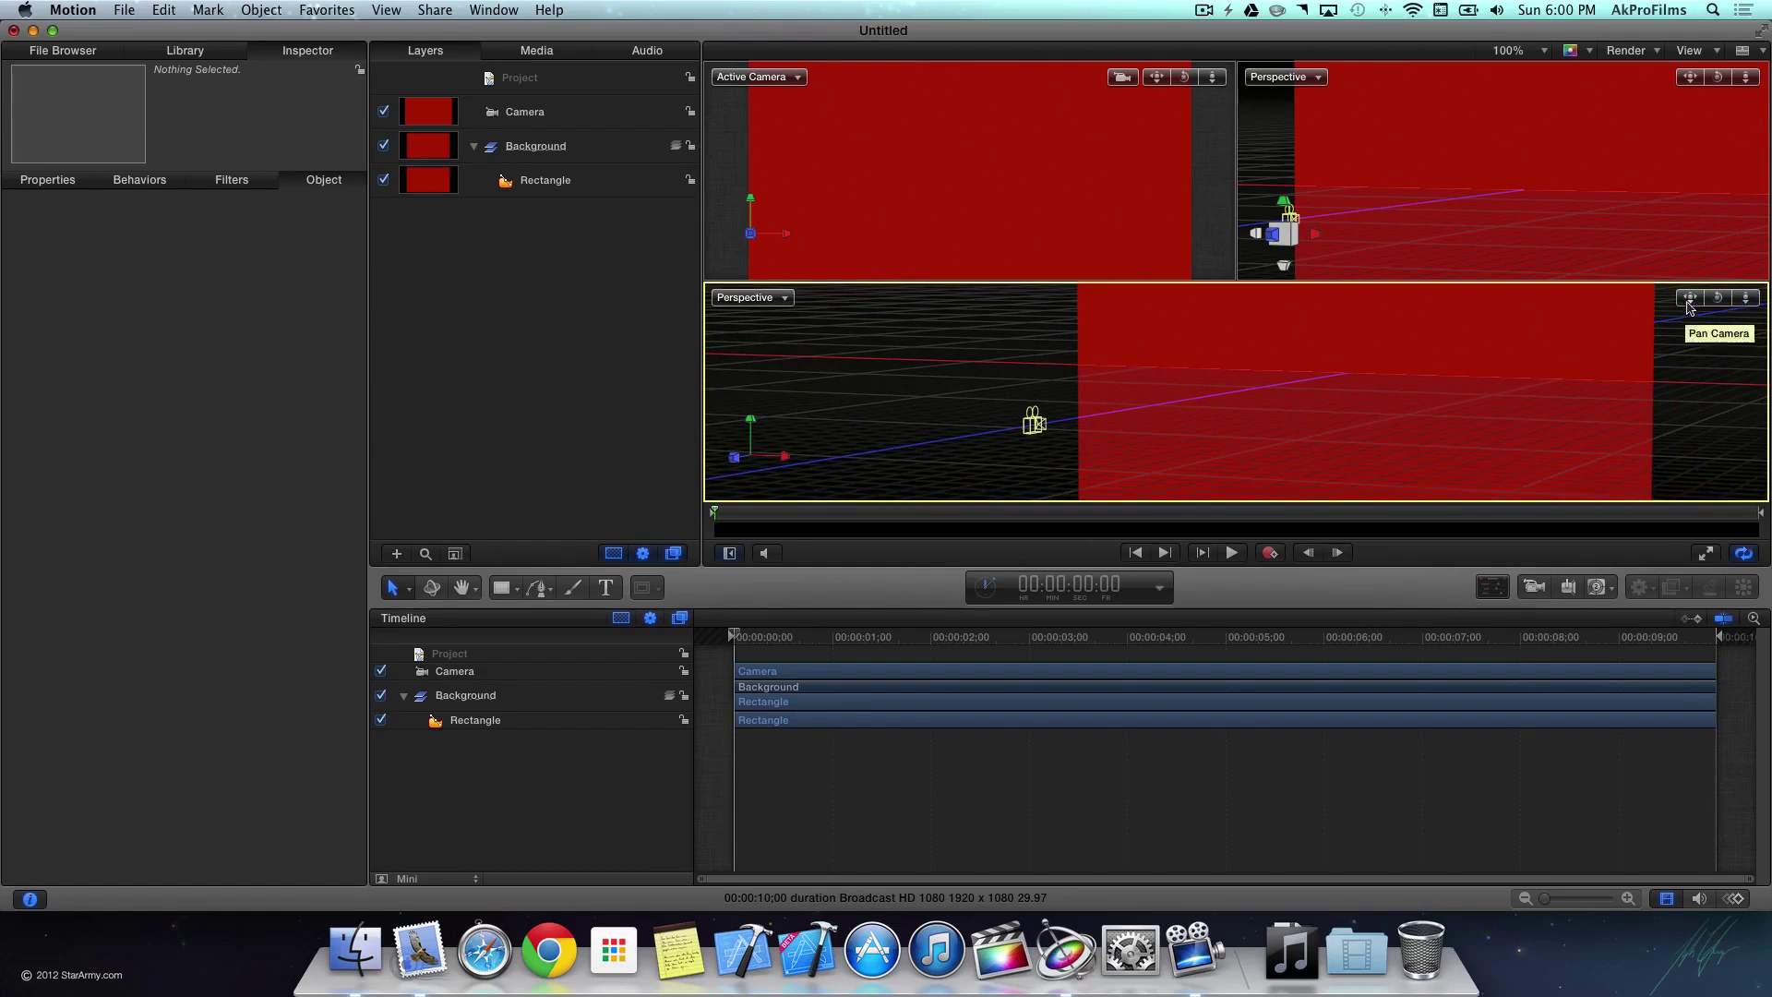
pyautogui.moveTo(1690, 307); pyautogui.dragTo(1593, 308)
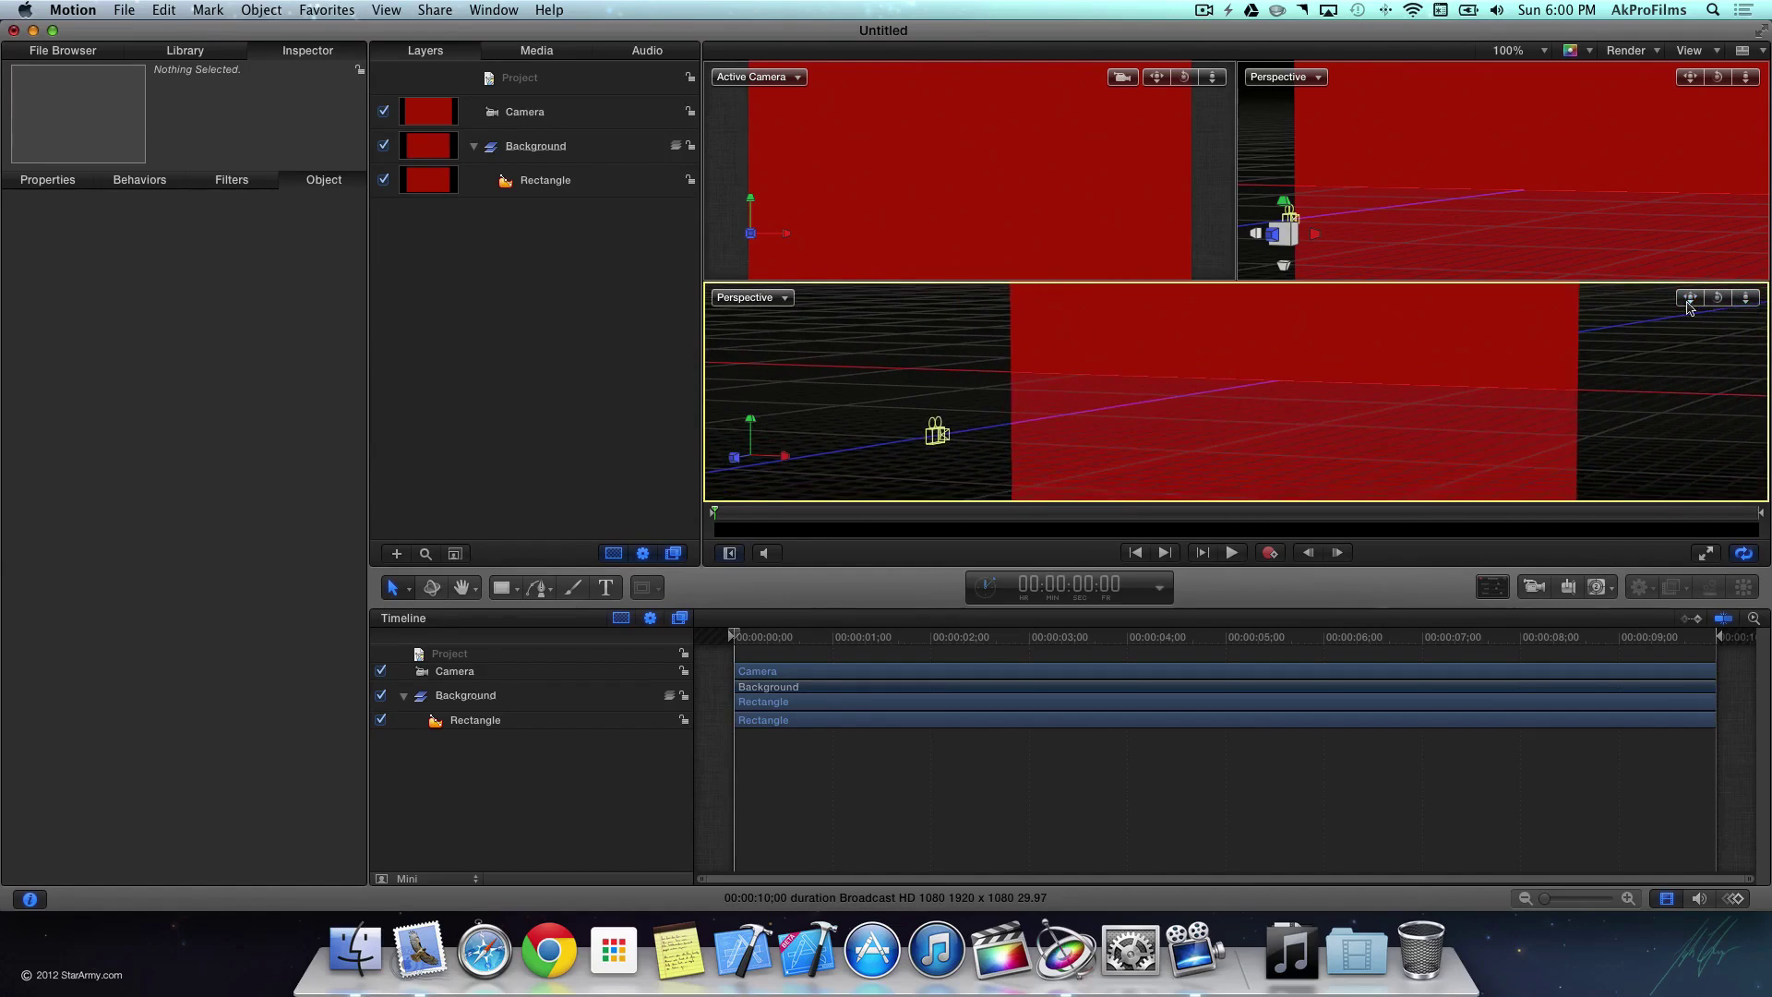
# Step: Orbit the wide Perspective view to show the camera and the red rectangle from a more sideways angle
pyautogui.moveTo(1719, 302)
pyautogui.mouseDown()
pyautogui.moveTo(1648, 308)
pyautogui.moveTo(1688, 308)
pyautogui.mouseUp()
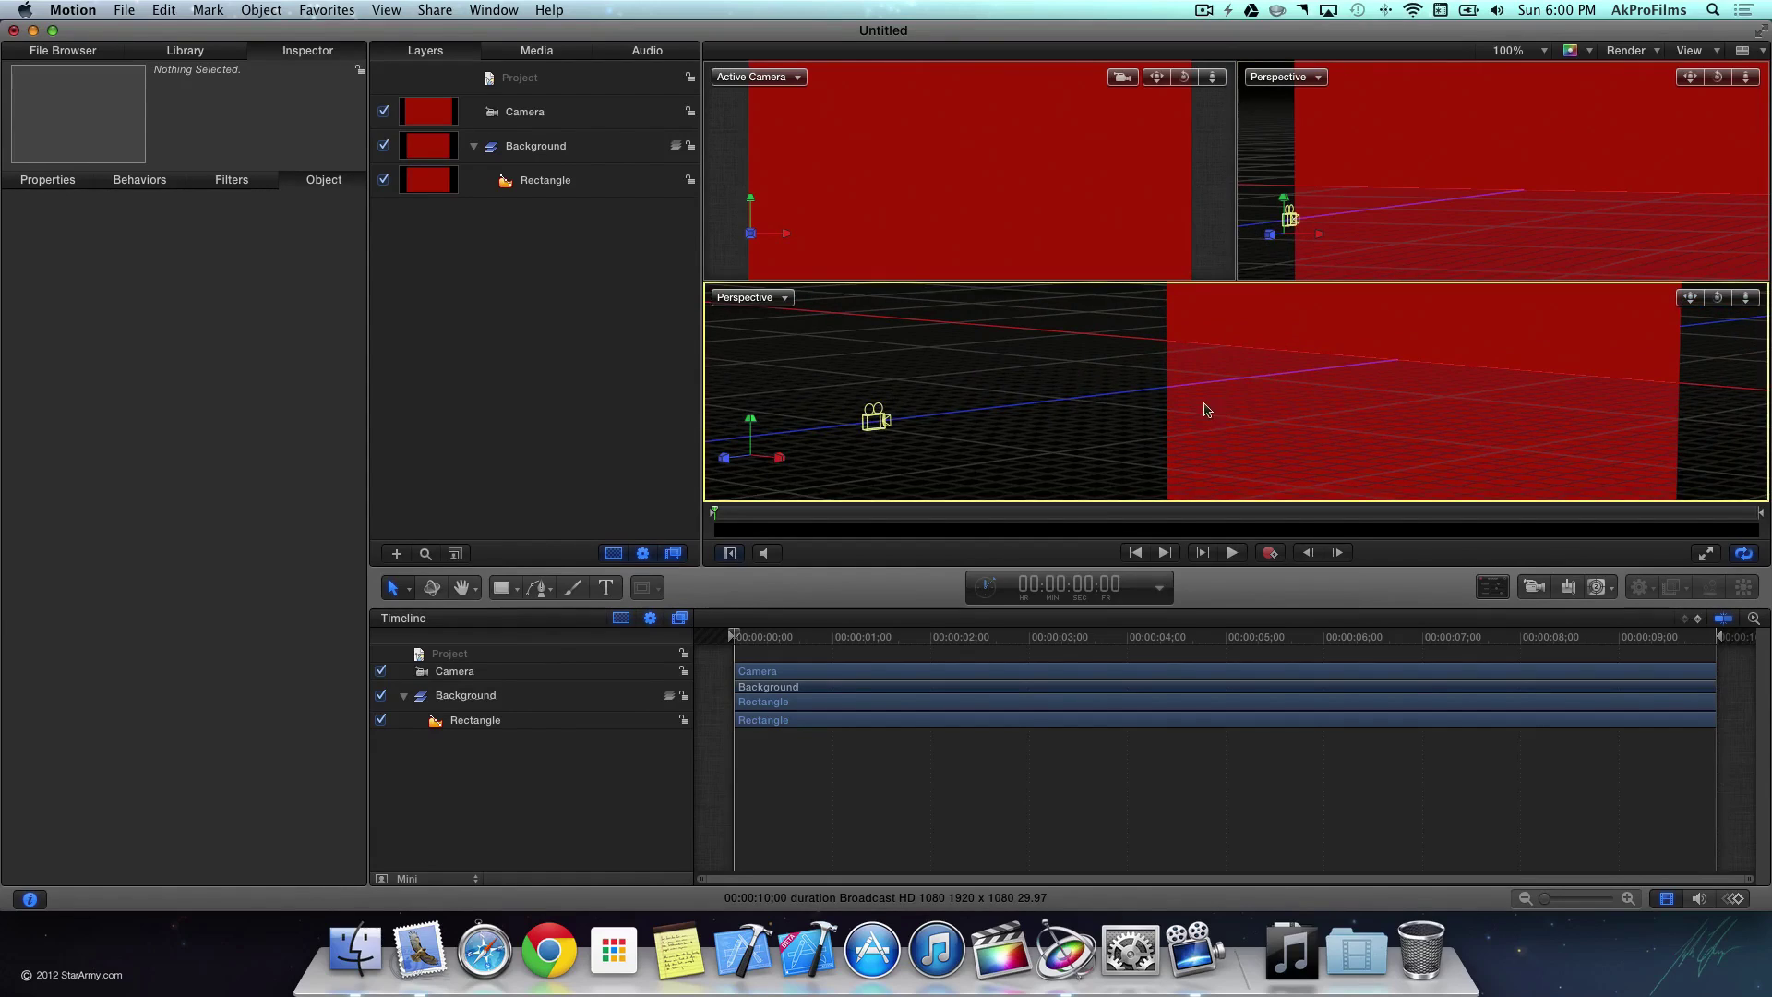
pyautogui.click(722, 130)
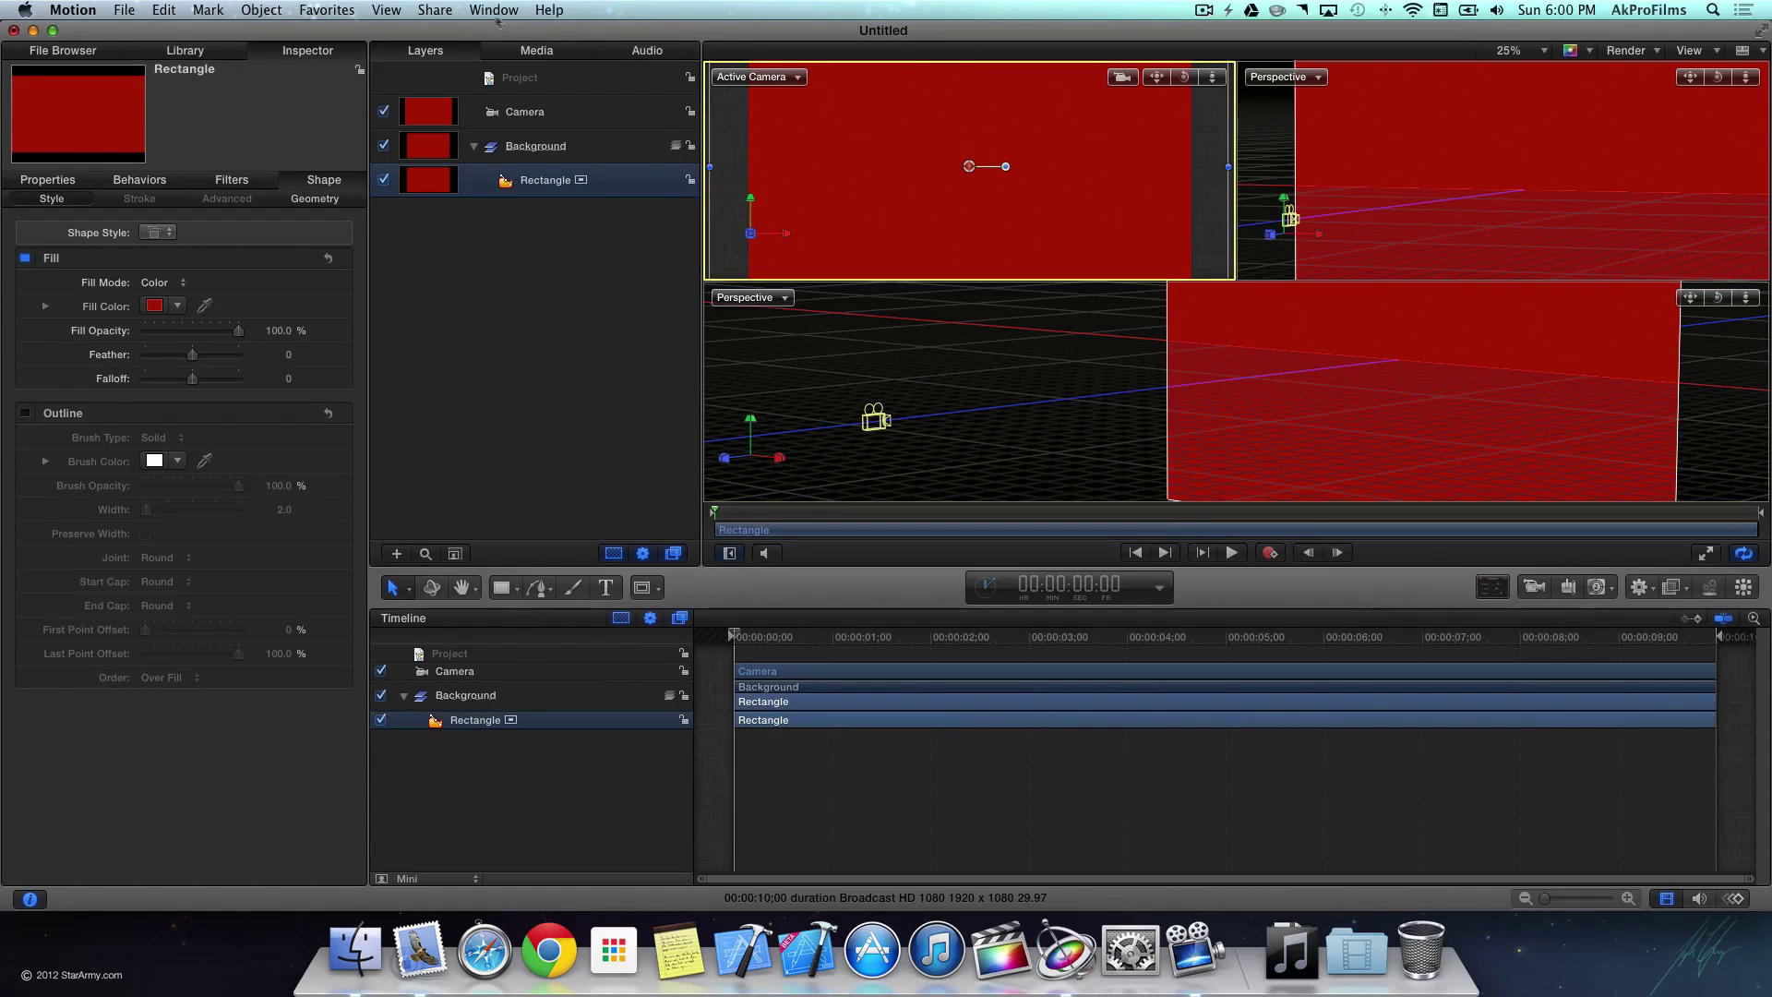
pyautogui.click(443, 10)
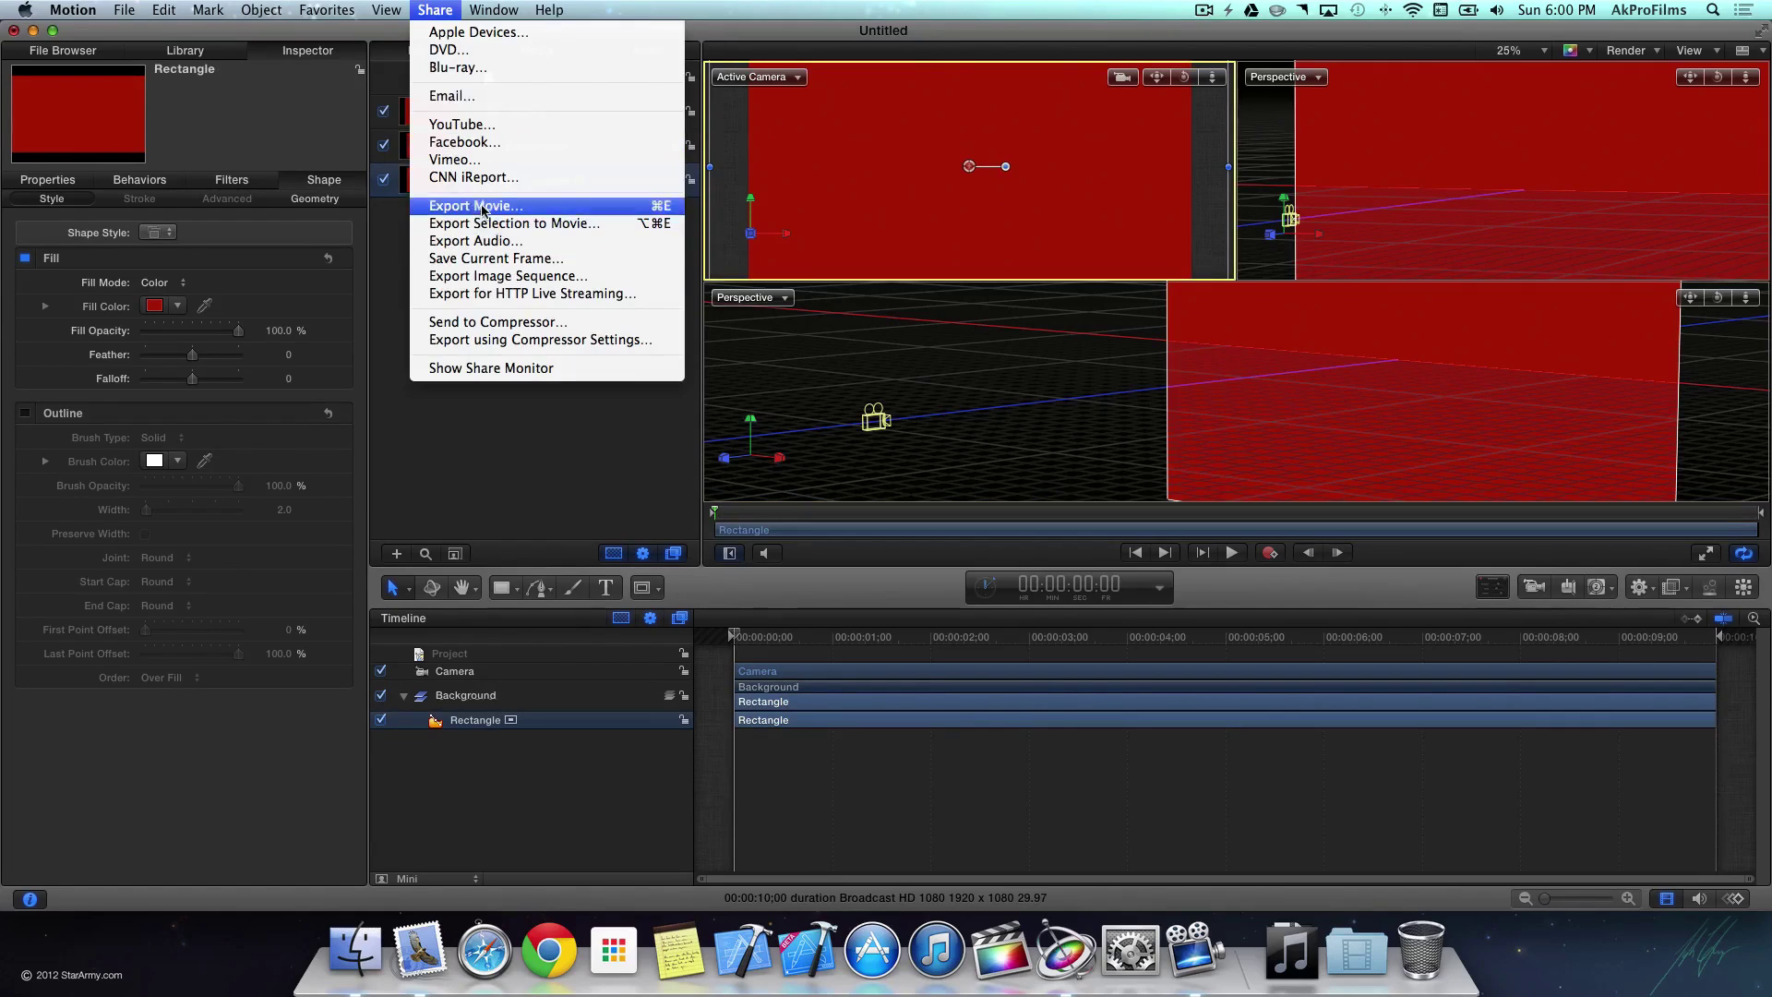
pyautogui.click(506, 425)
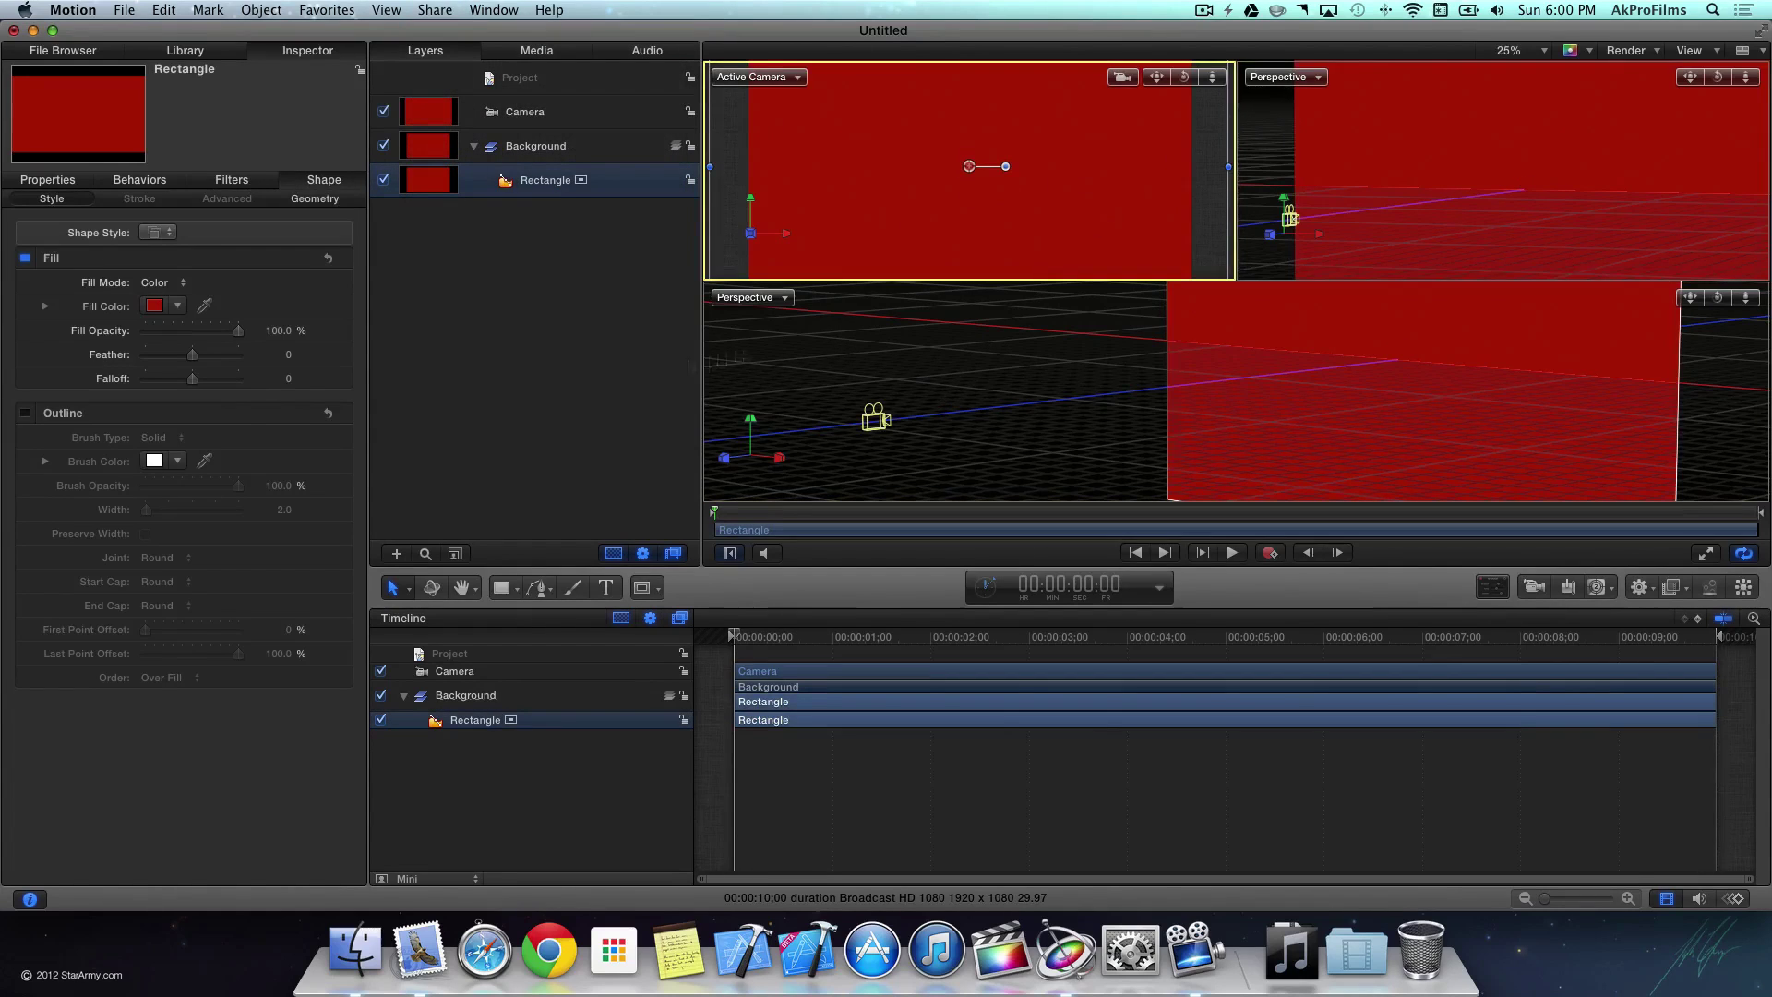
pyautogui.click(545, 388)
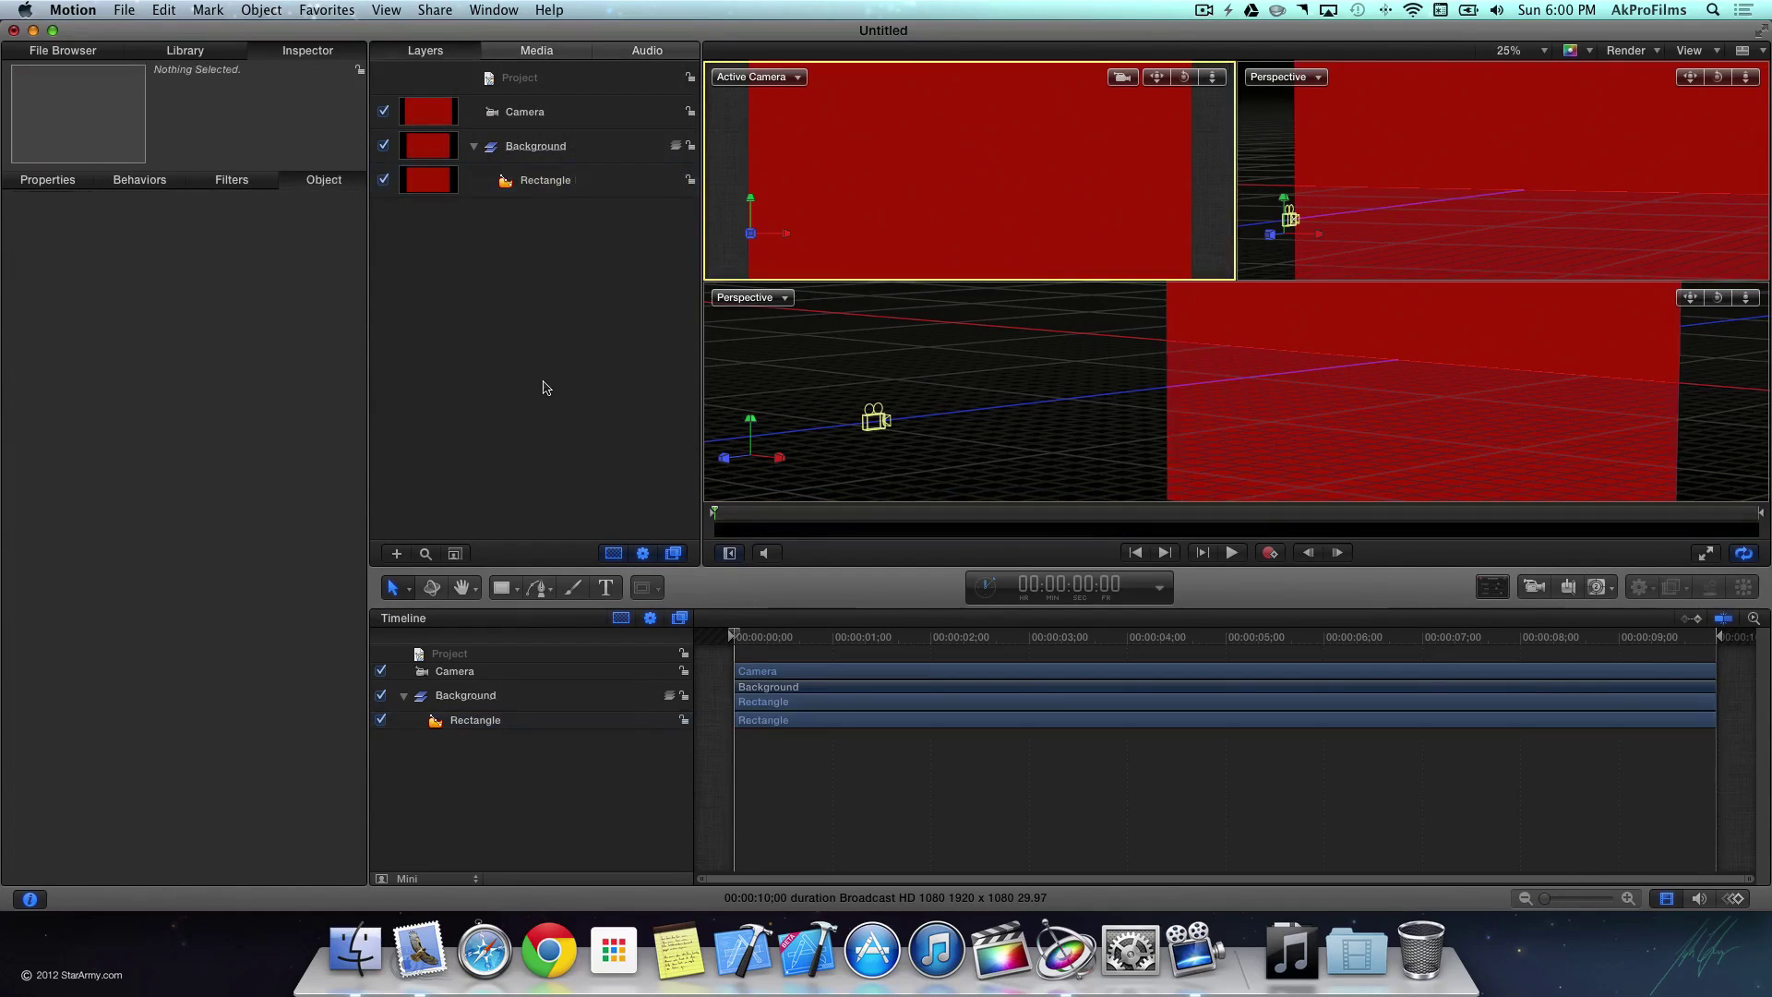
# Step: Add the text "AkProFIlms" over the red rectangle in the Active Camera view and set its size to 190
pyautogui.click(606, 587)
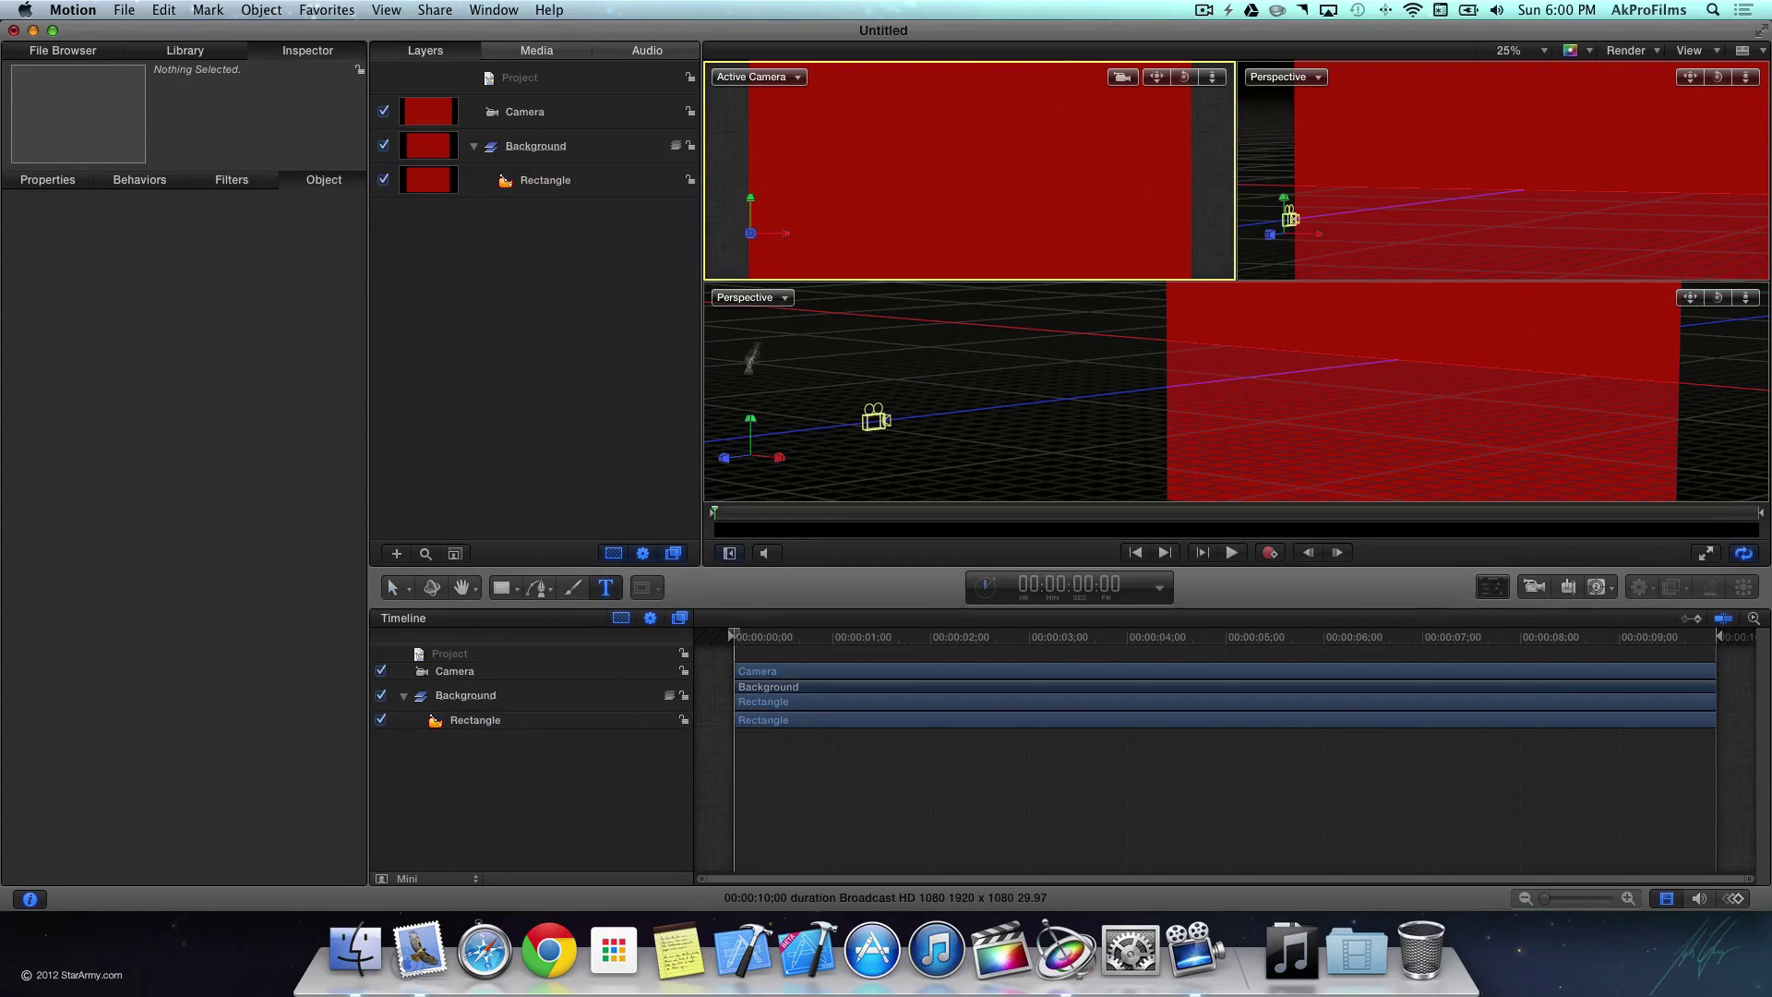
pyautogui.click(839, 178)
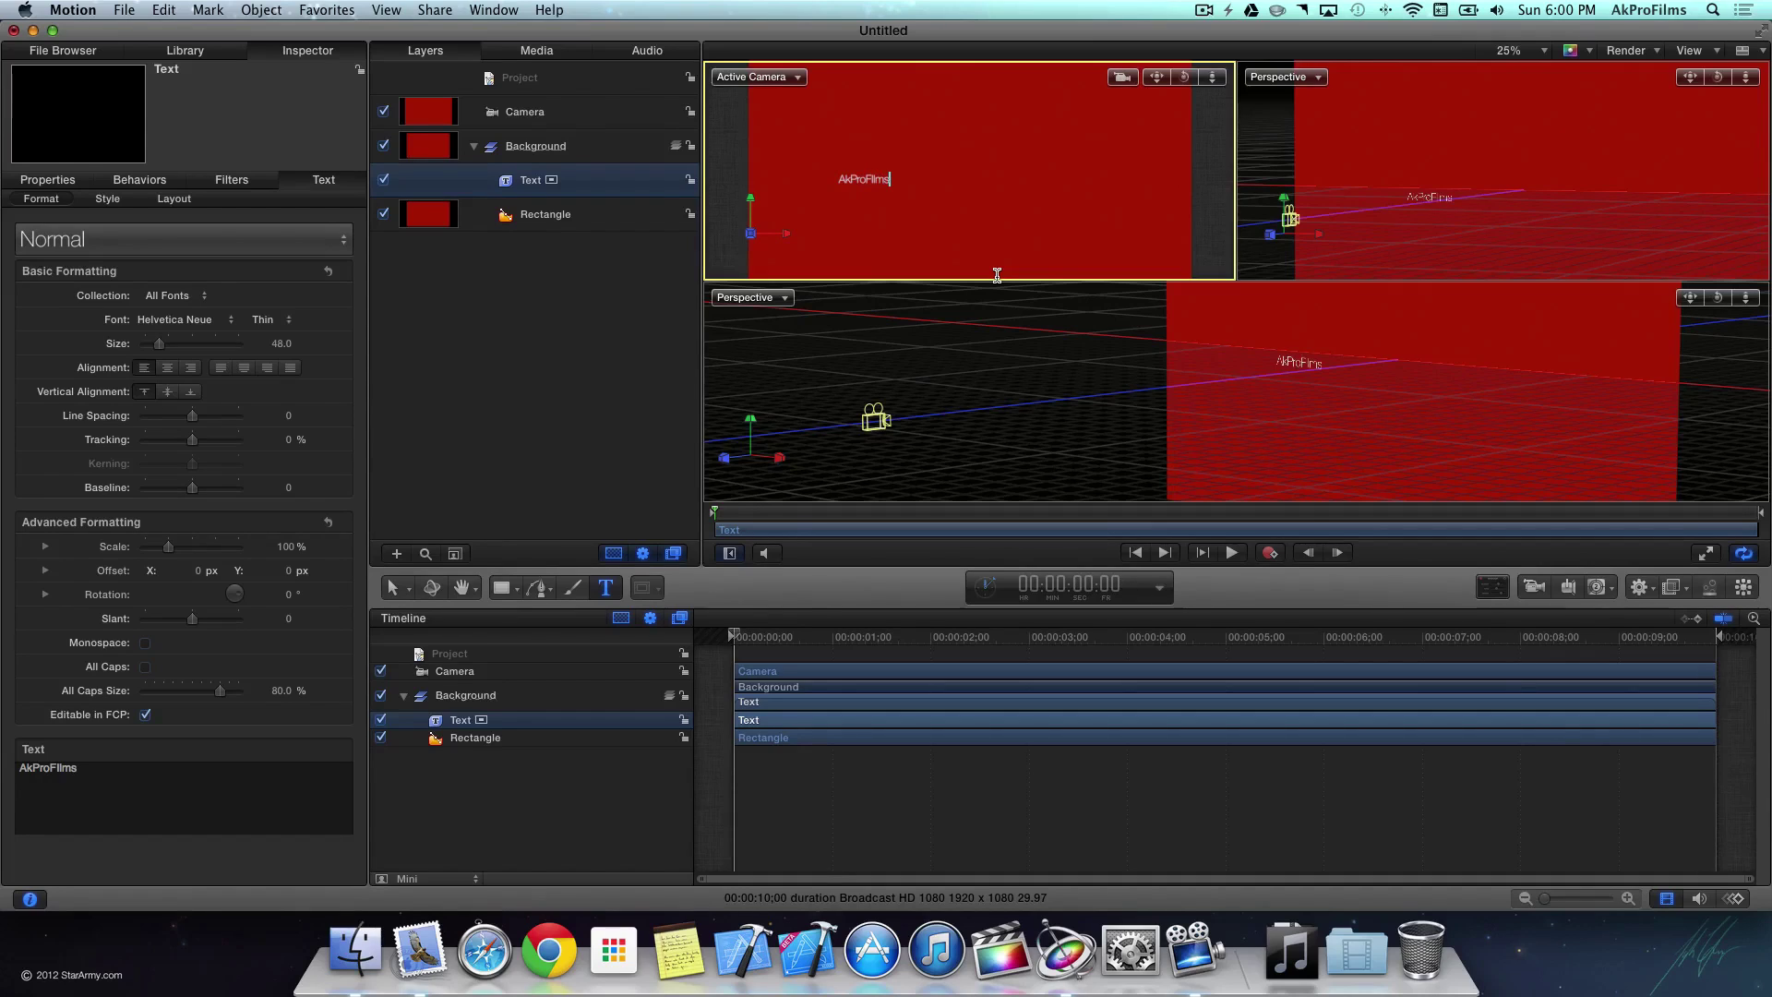
pyautogui.moveTo(937, 174); pyautogui.dragTo(766, 173)
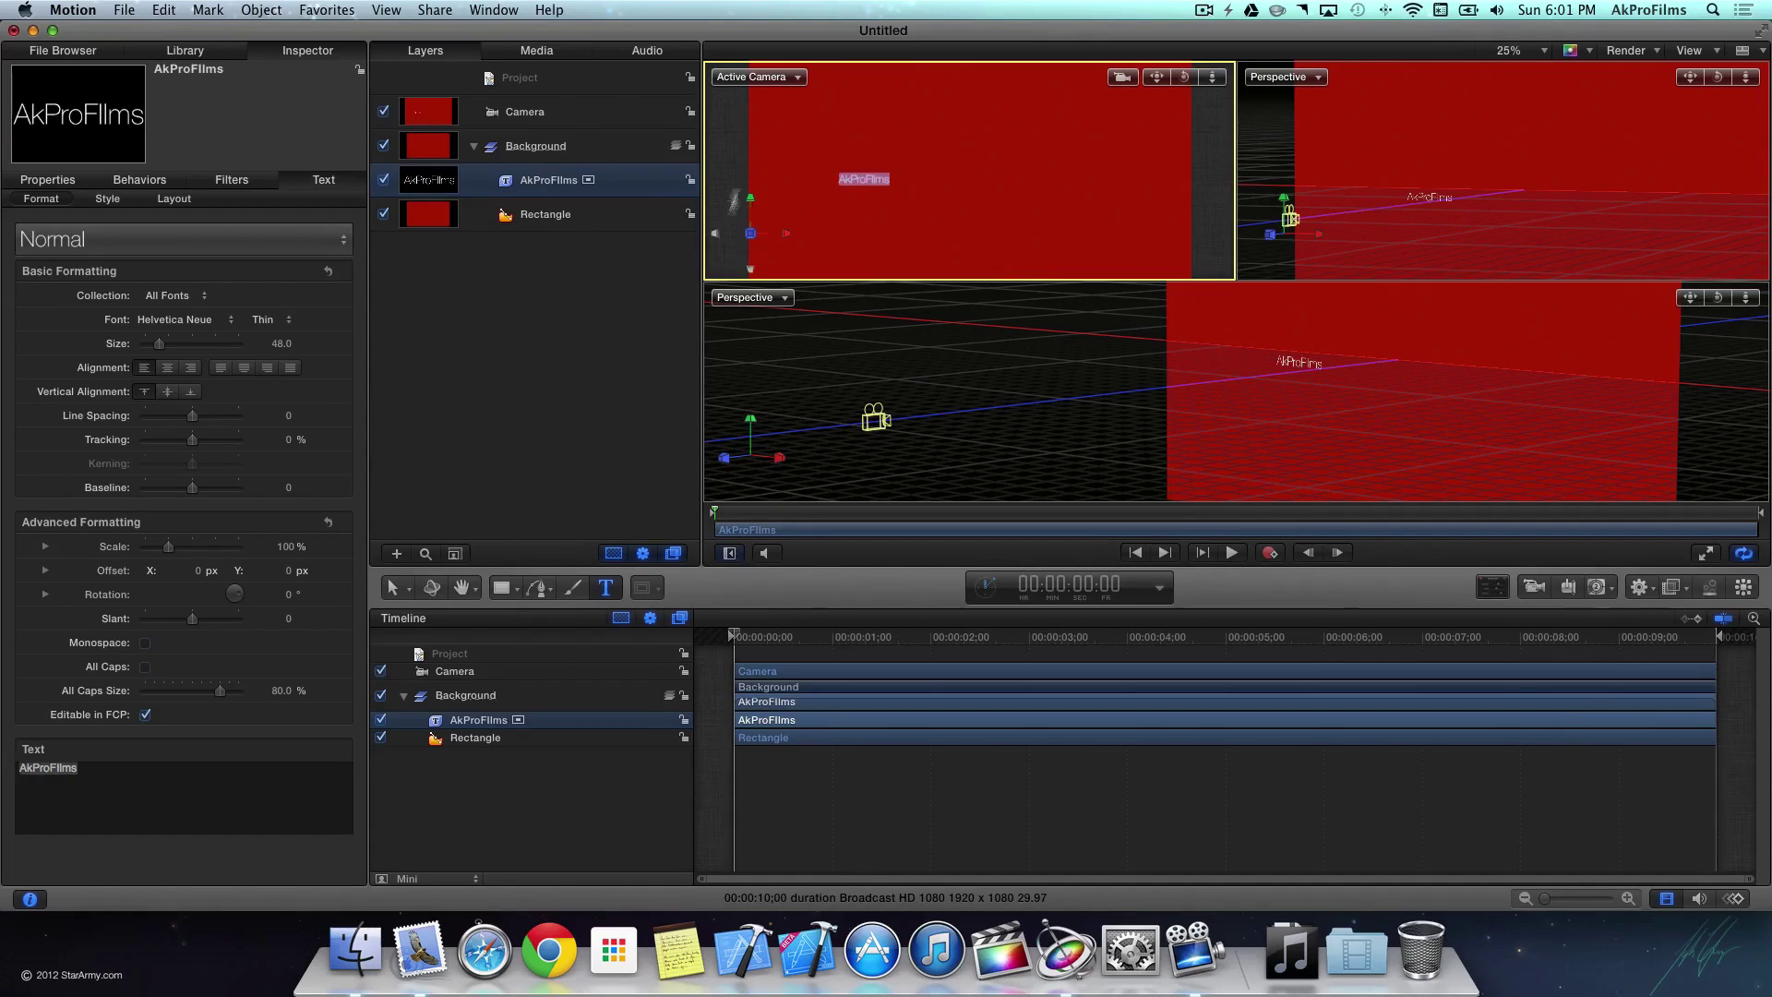
pyautogui.click(1496, 586)
pyautogui.moveTo(557, 493); pyautogui.dragTo(589, 494)
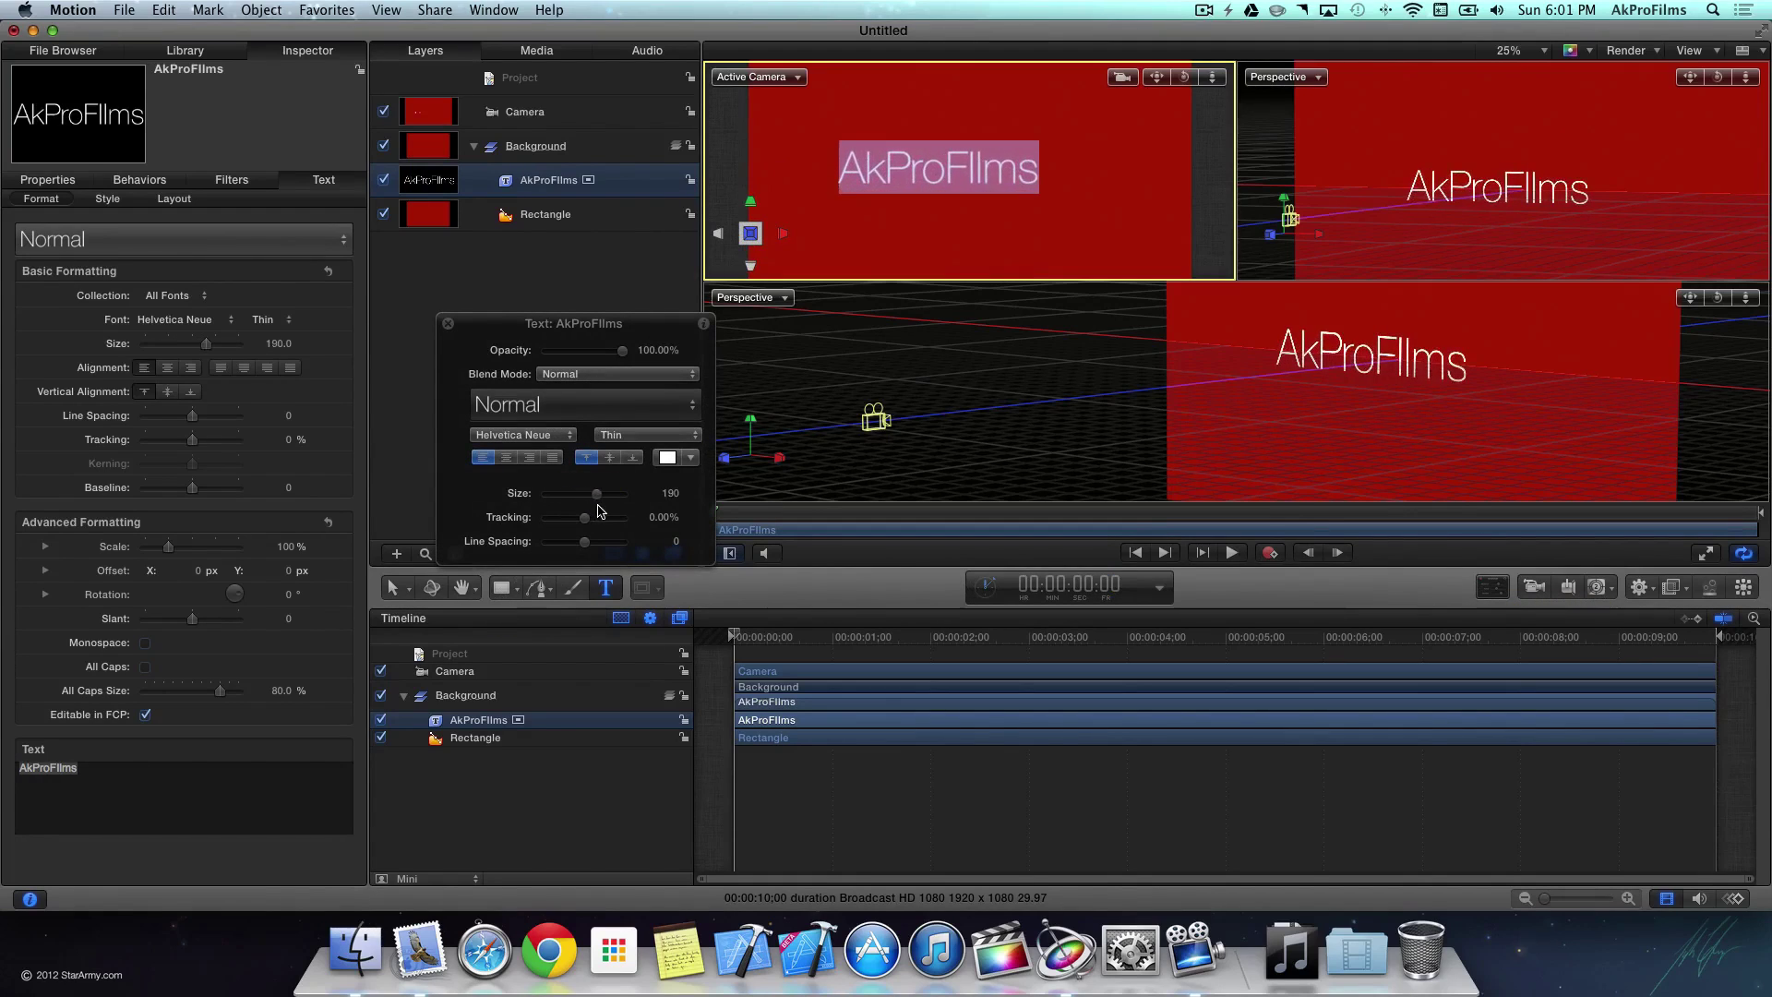
# Step: Change the title text's font to Bebas, Regular
pyautogui.click(557, 442)
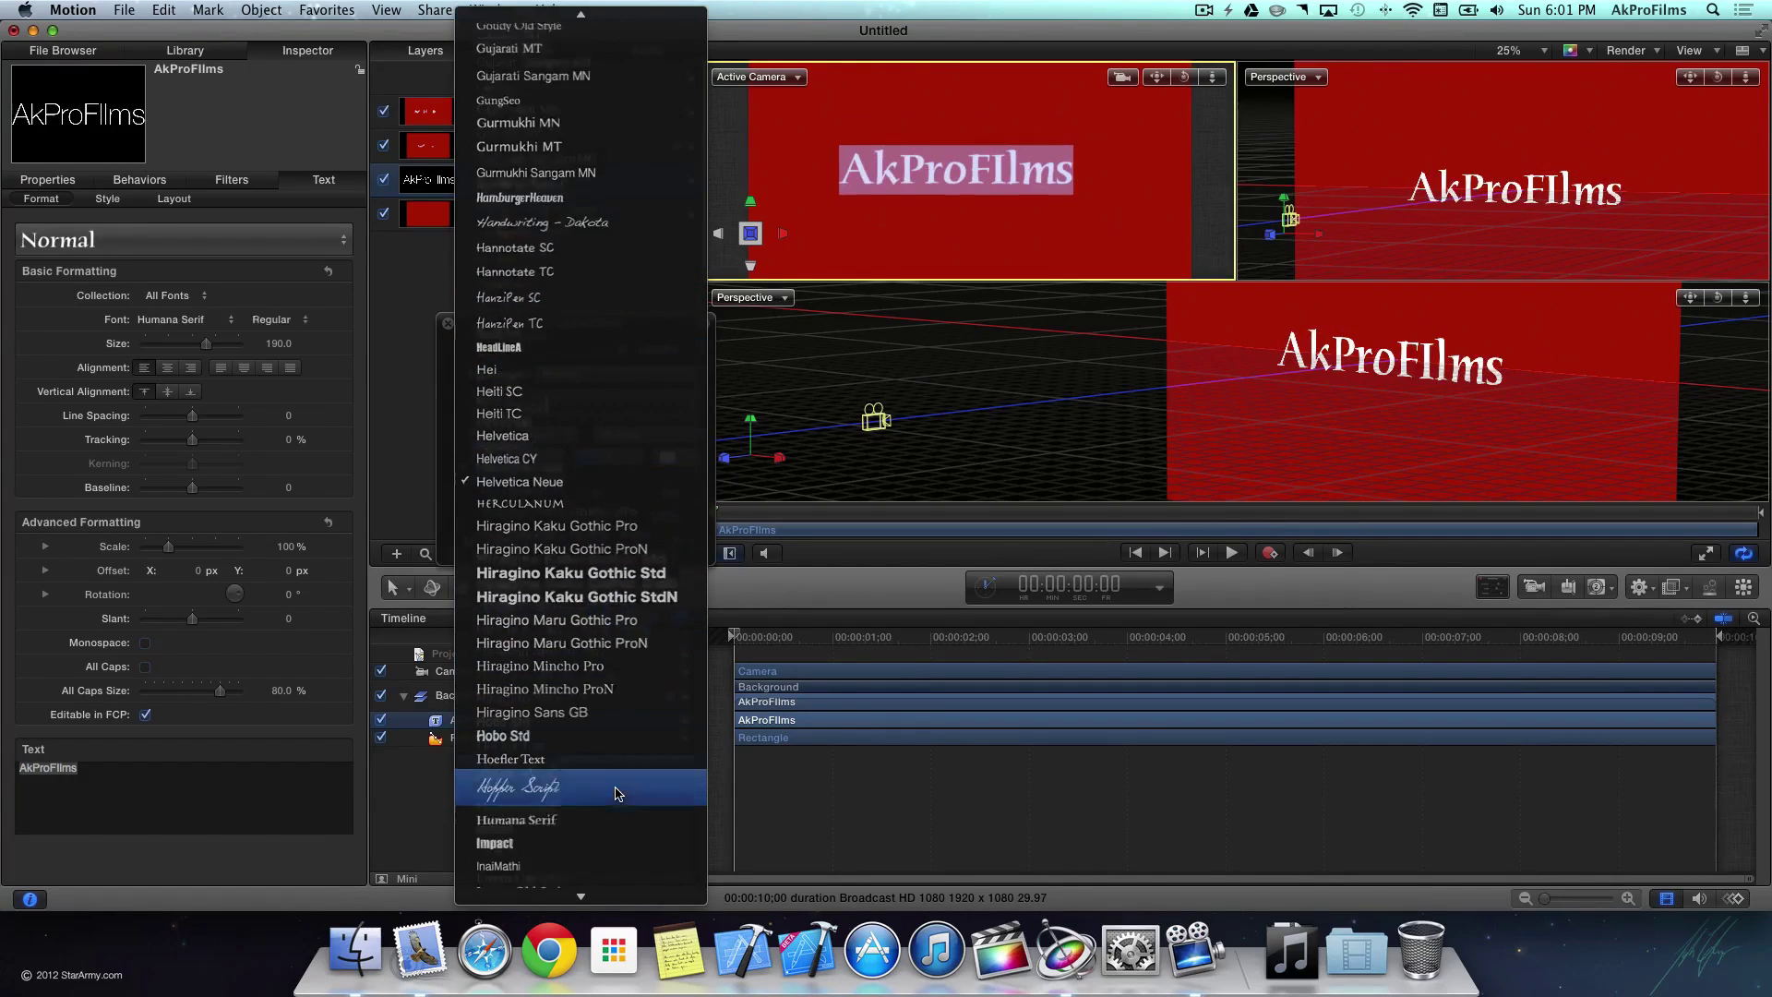
pyautogui.scroll(5, 617, 792)
pyautogui.scroll(4, 620, 356)
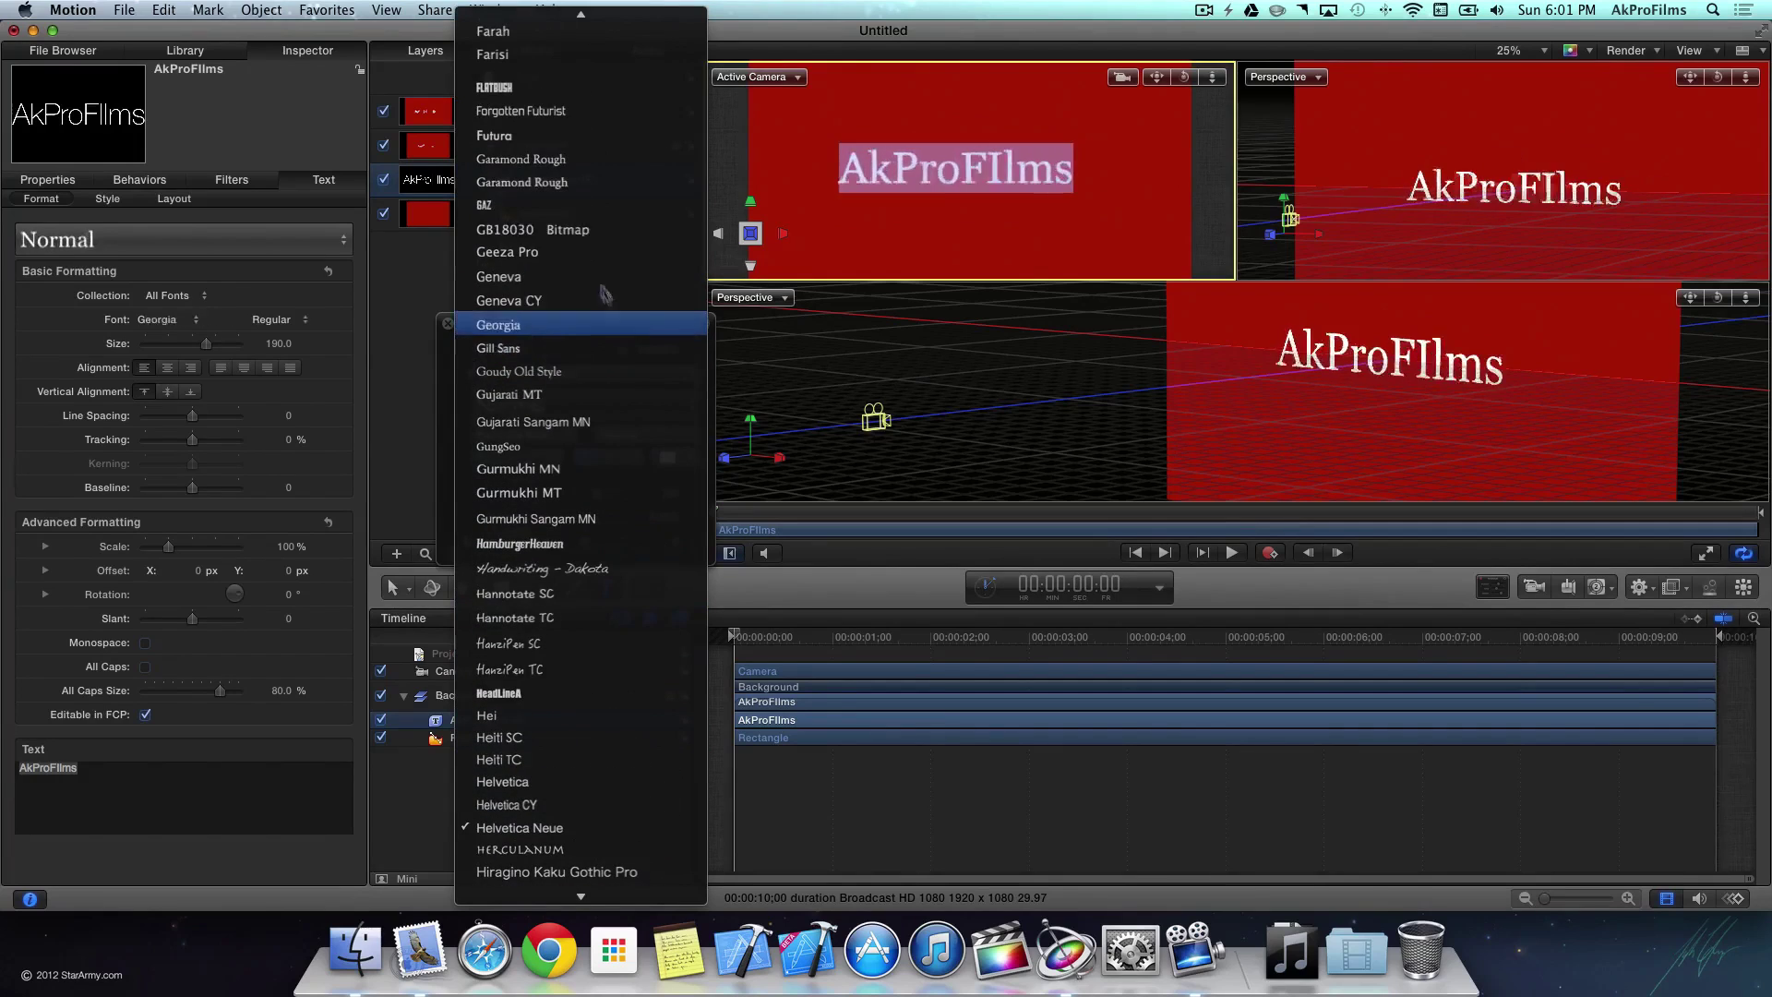
pyautogui.scroll(4, 563, 88)
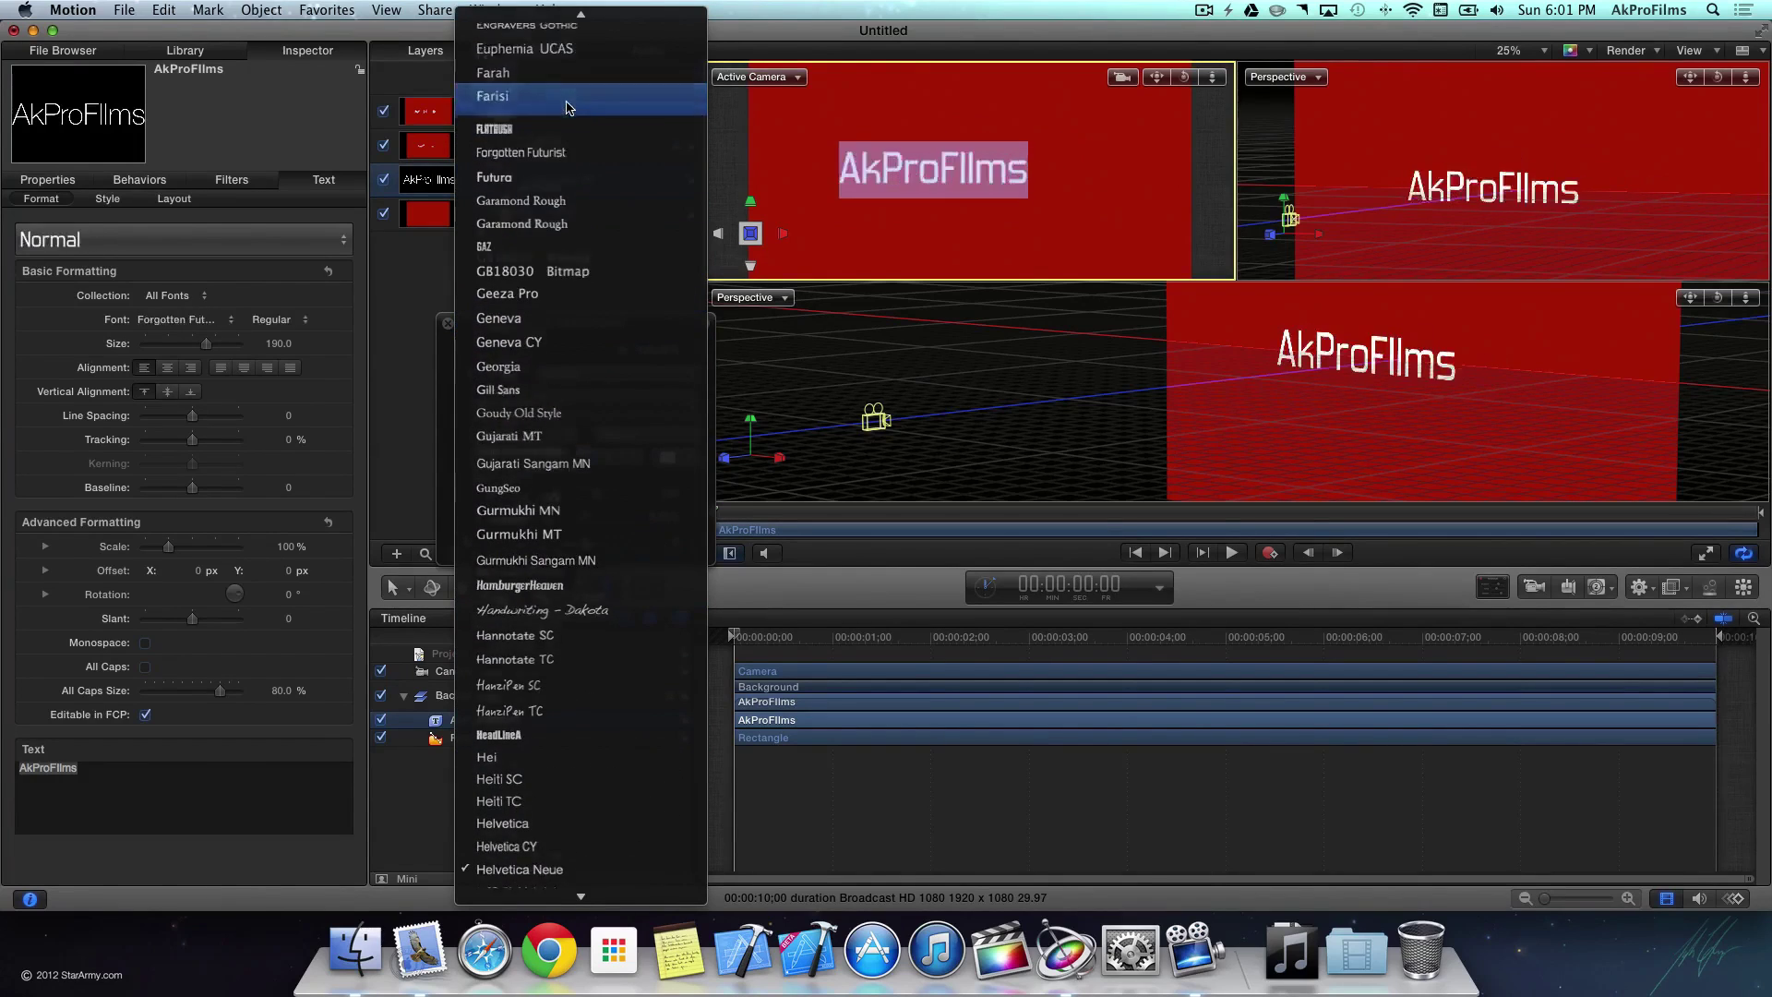
pyautogui.scroll(2, 563, 88)
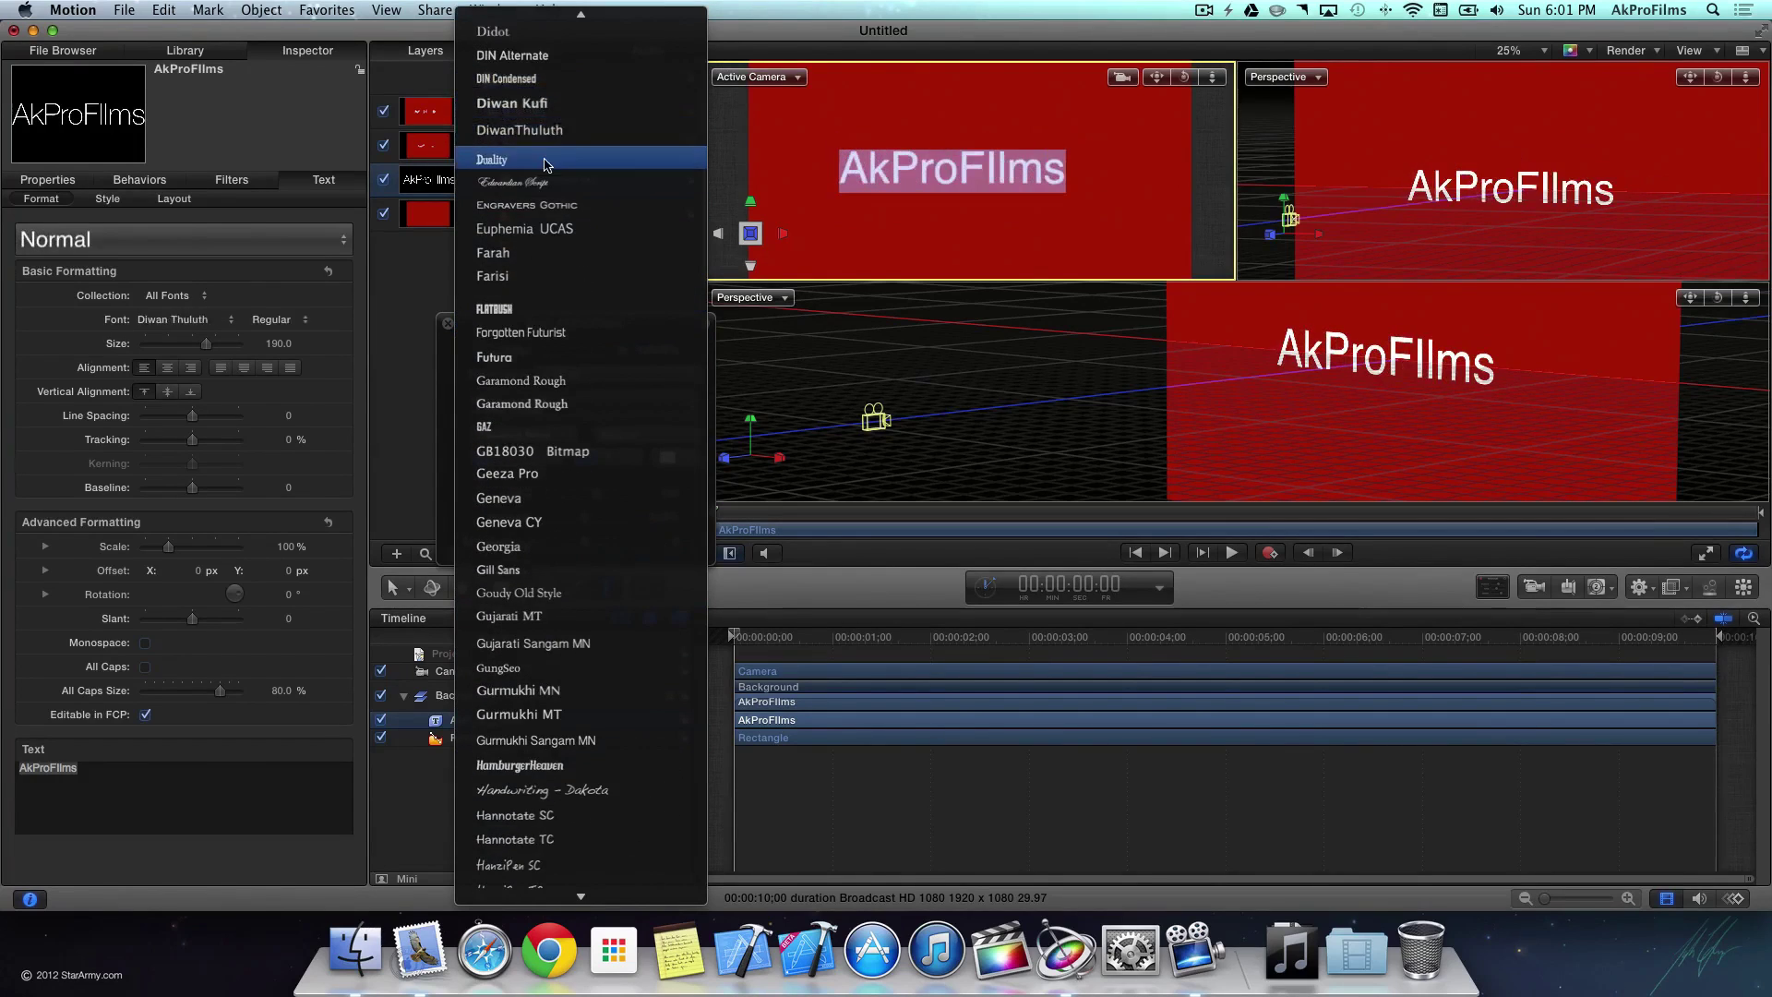
pyautogui.scroll(6, 548, 140)
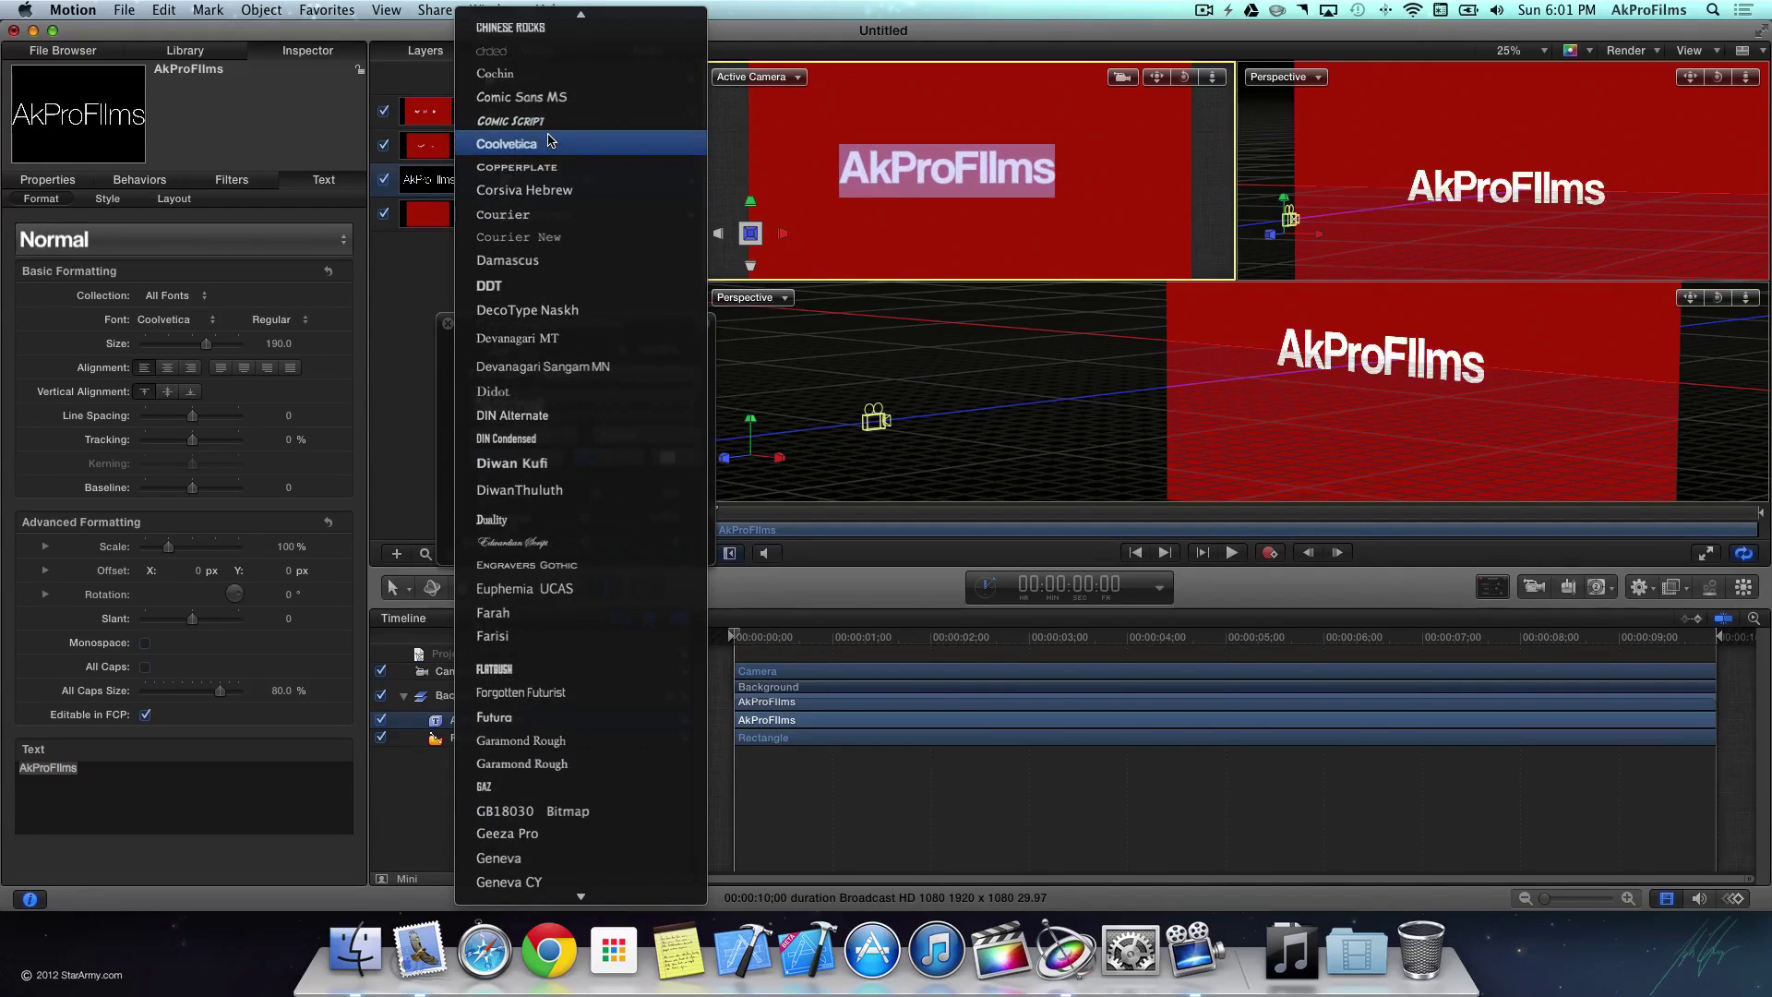
pyautogui.scroll(8, 550, 120)
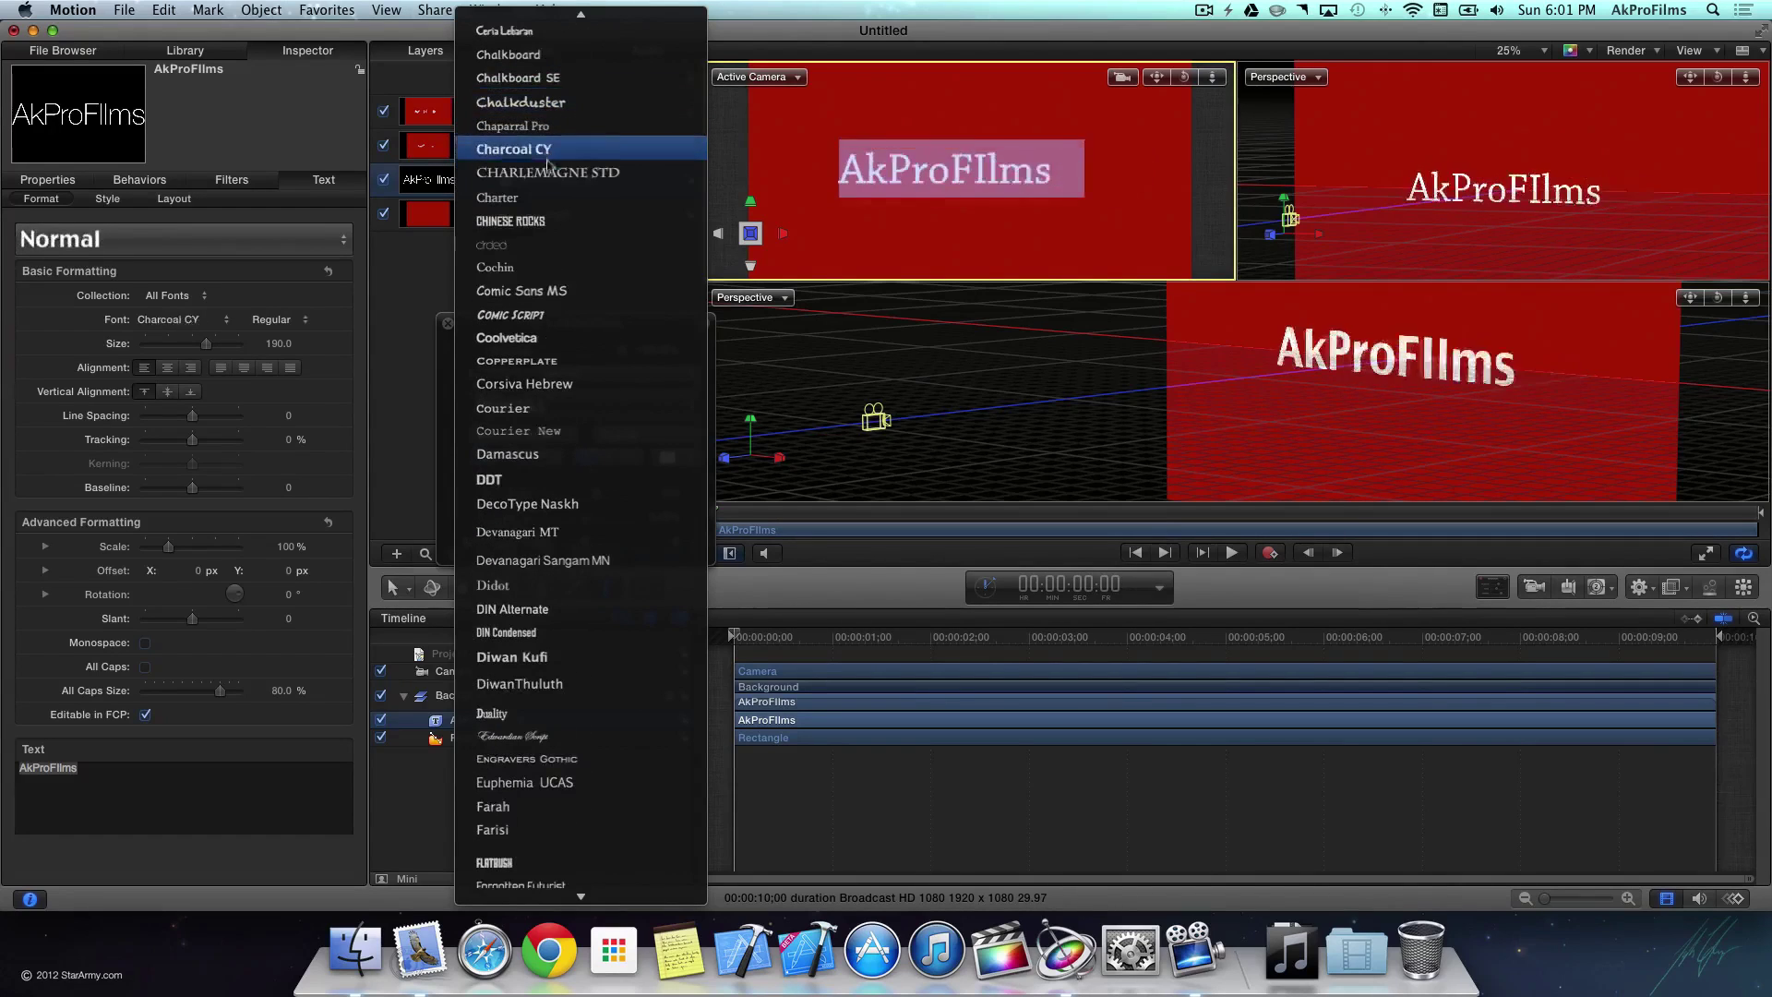
pyautogui.scroll(7, 552, 148)
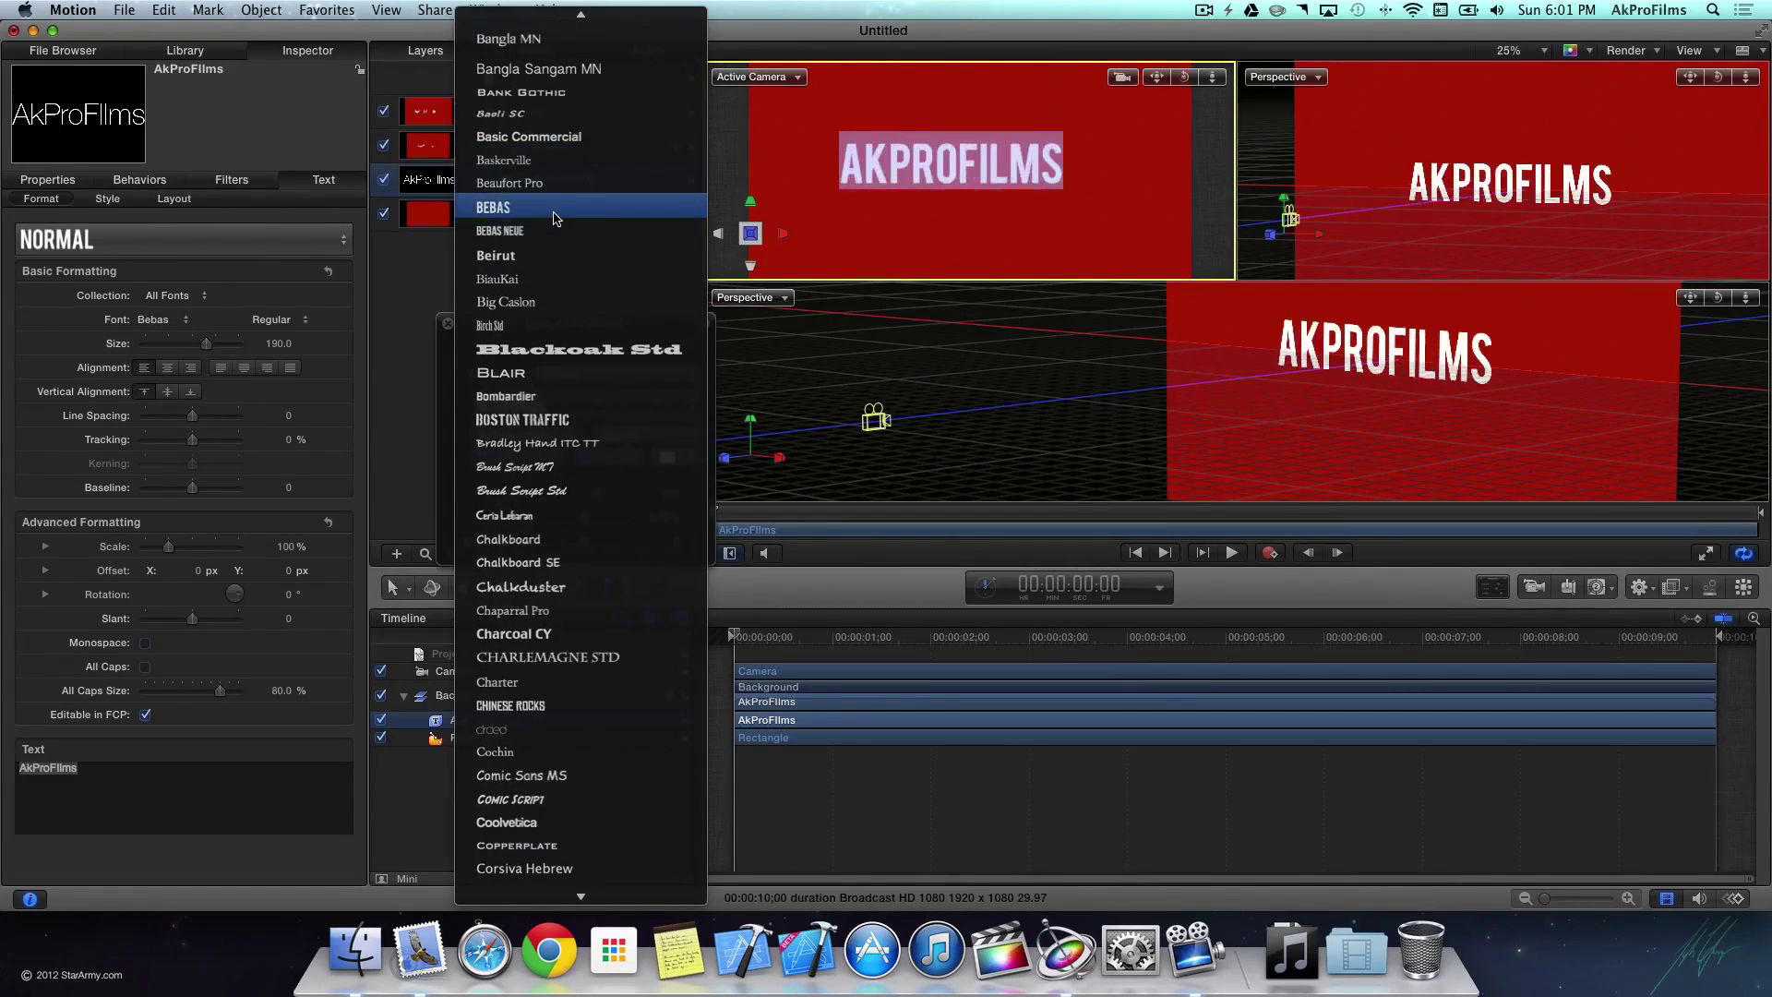
pyautogui.scroll(8, 554, 245)
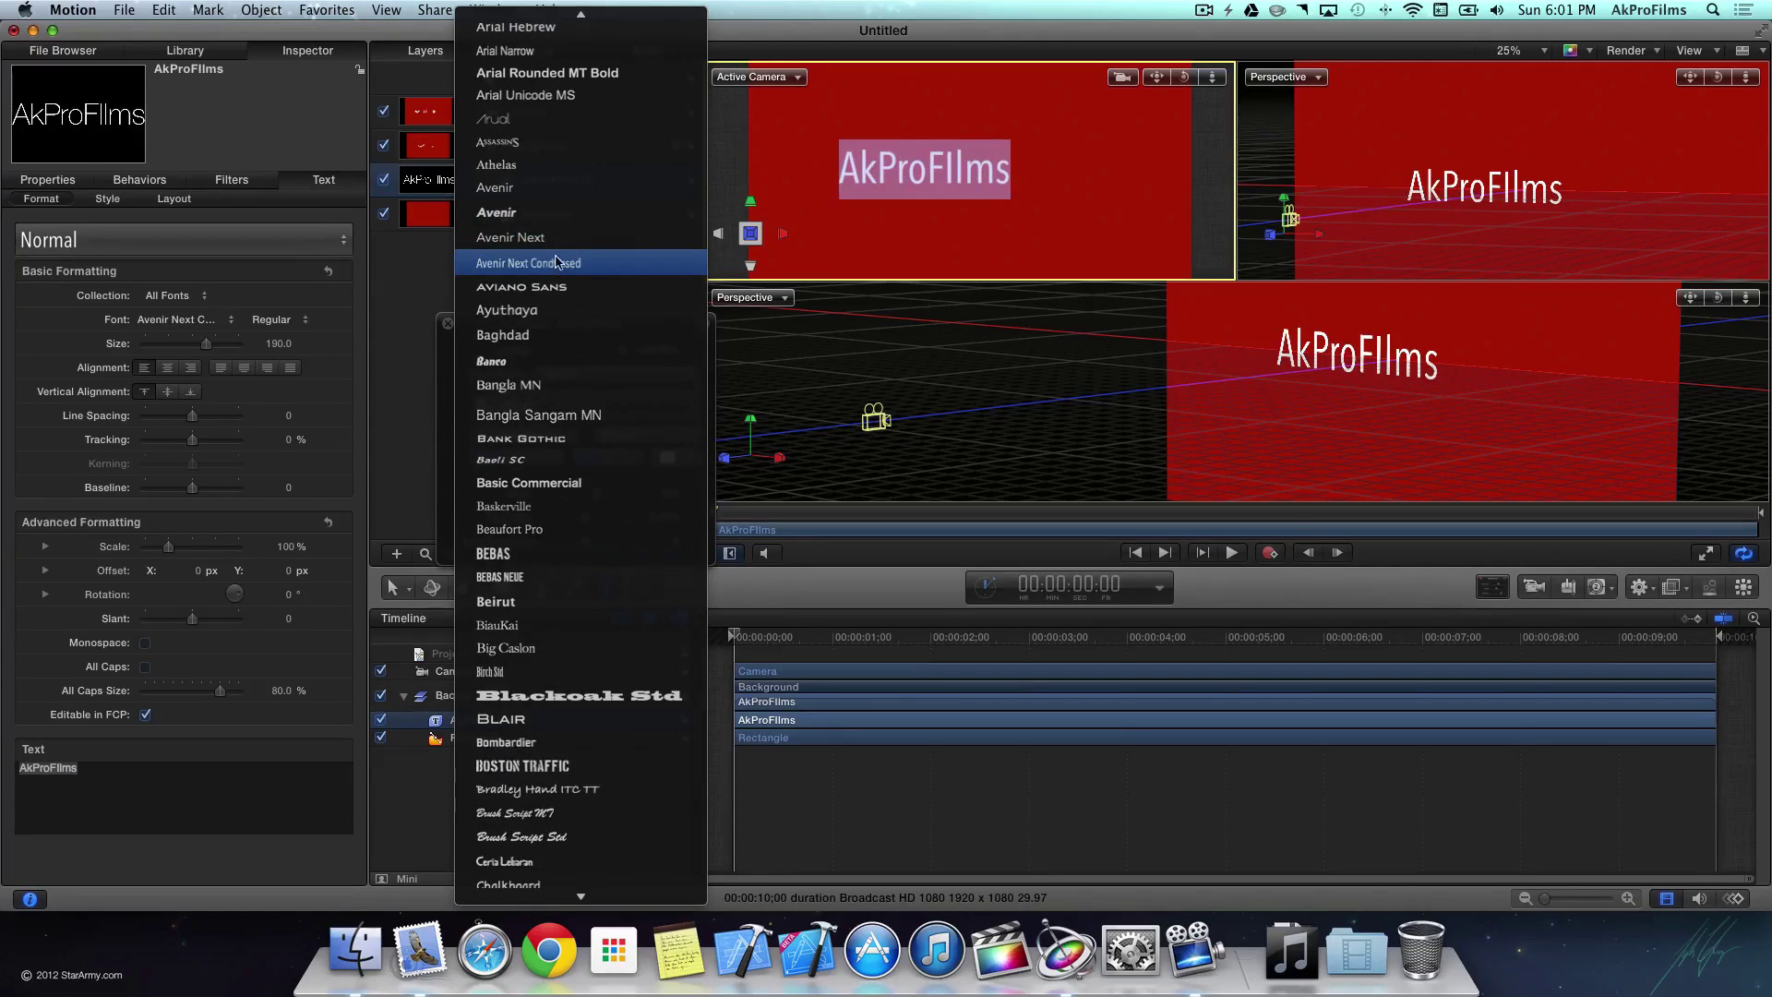
pyautogui.click(545, 554)
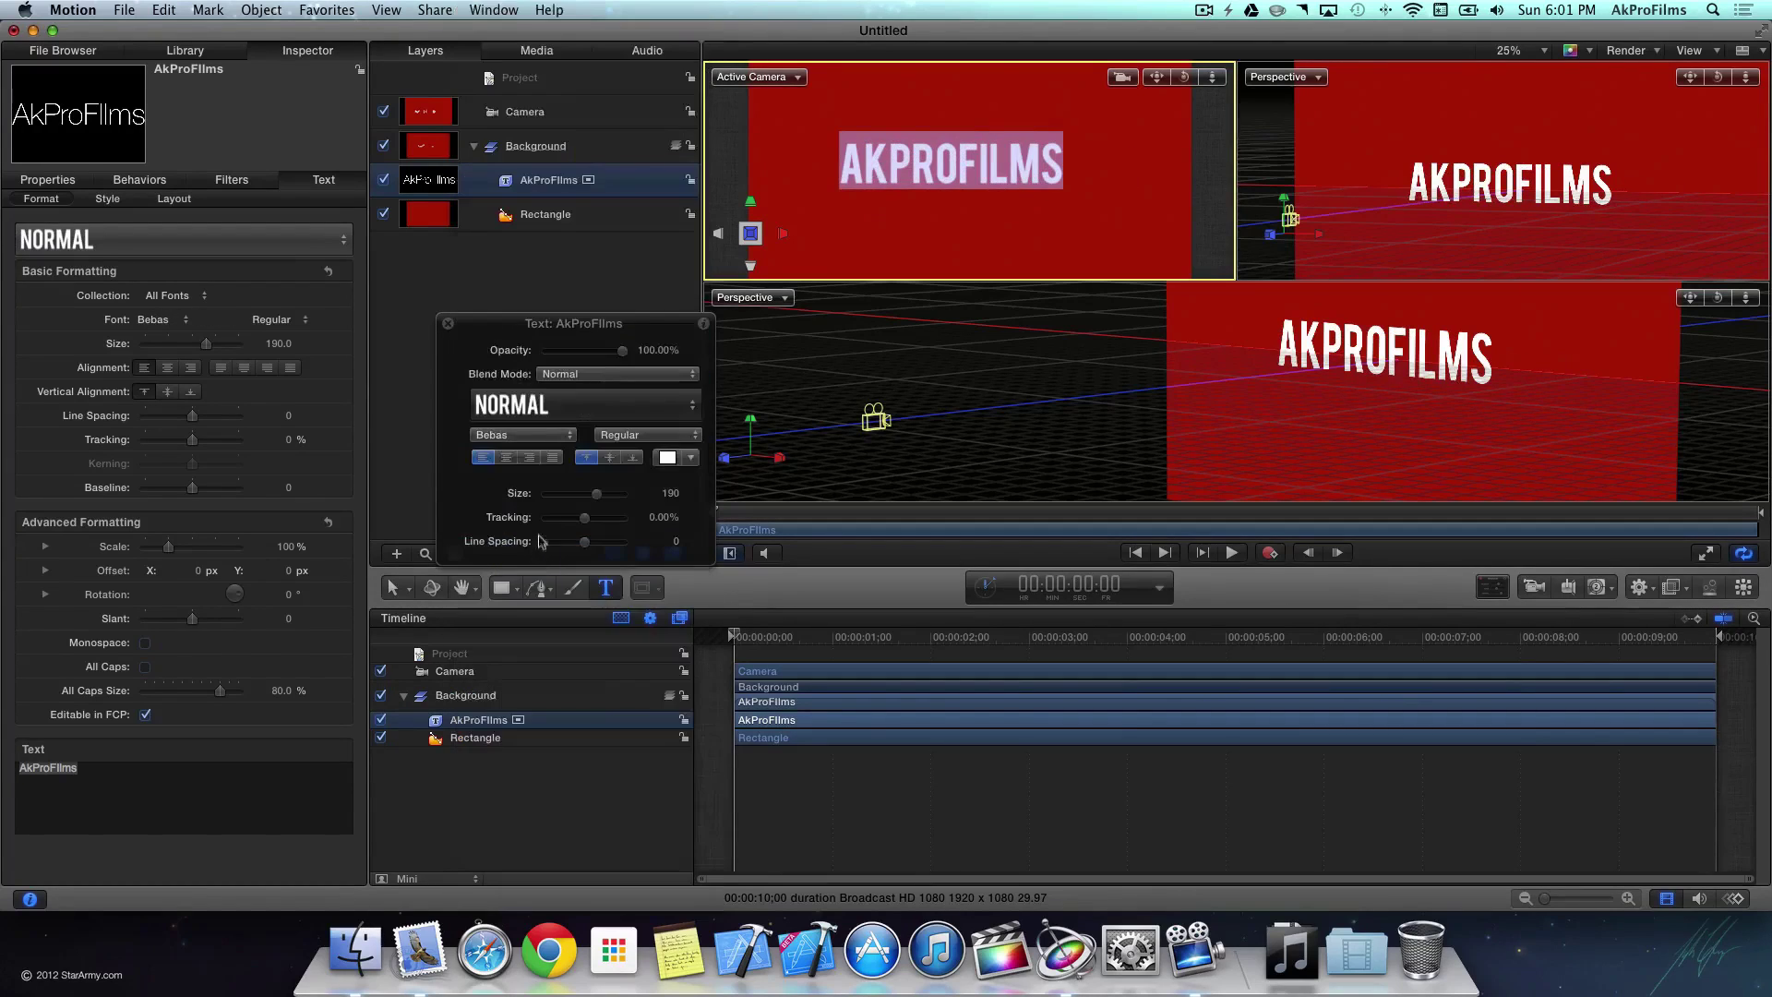
pyautogui.click(447, 325)
pyautogui.click(522, 277)
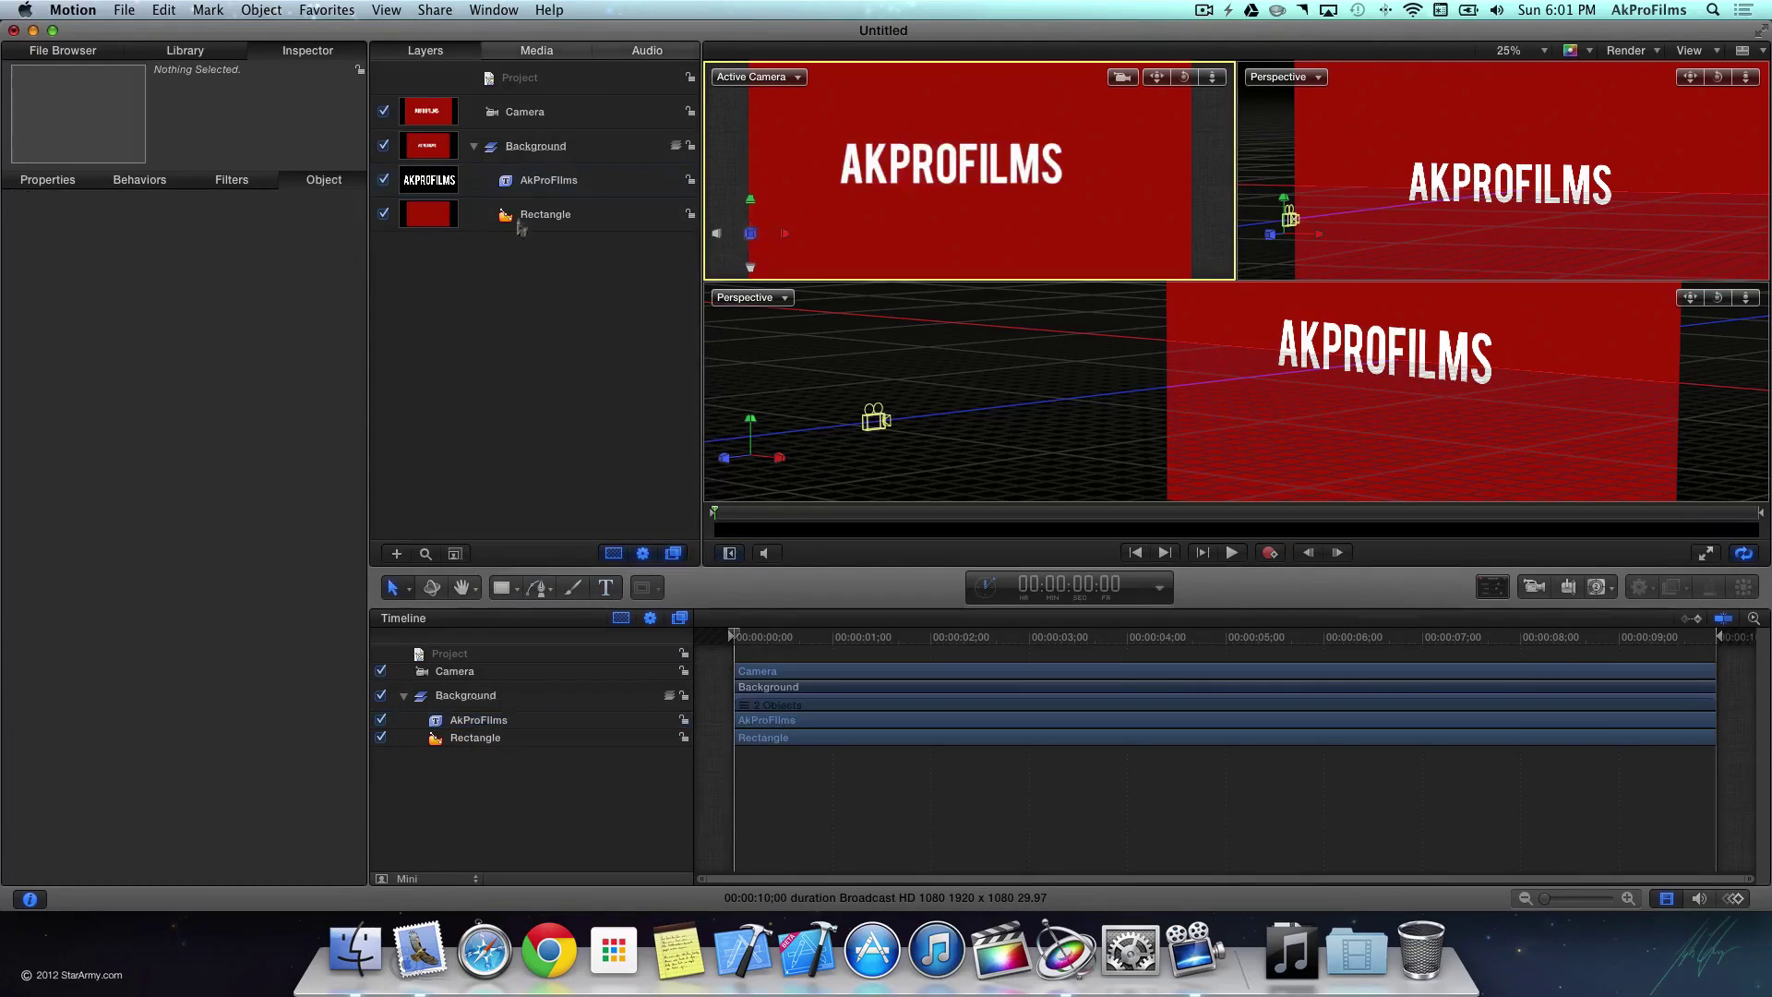
# Step: Put the title text layer into its own group above Background and name the group "Text"
pyautogui.click(536, 180)
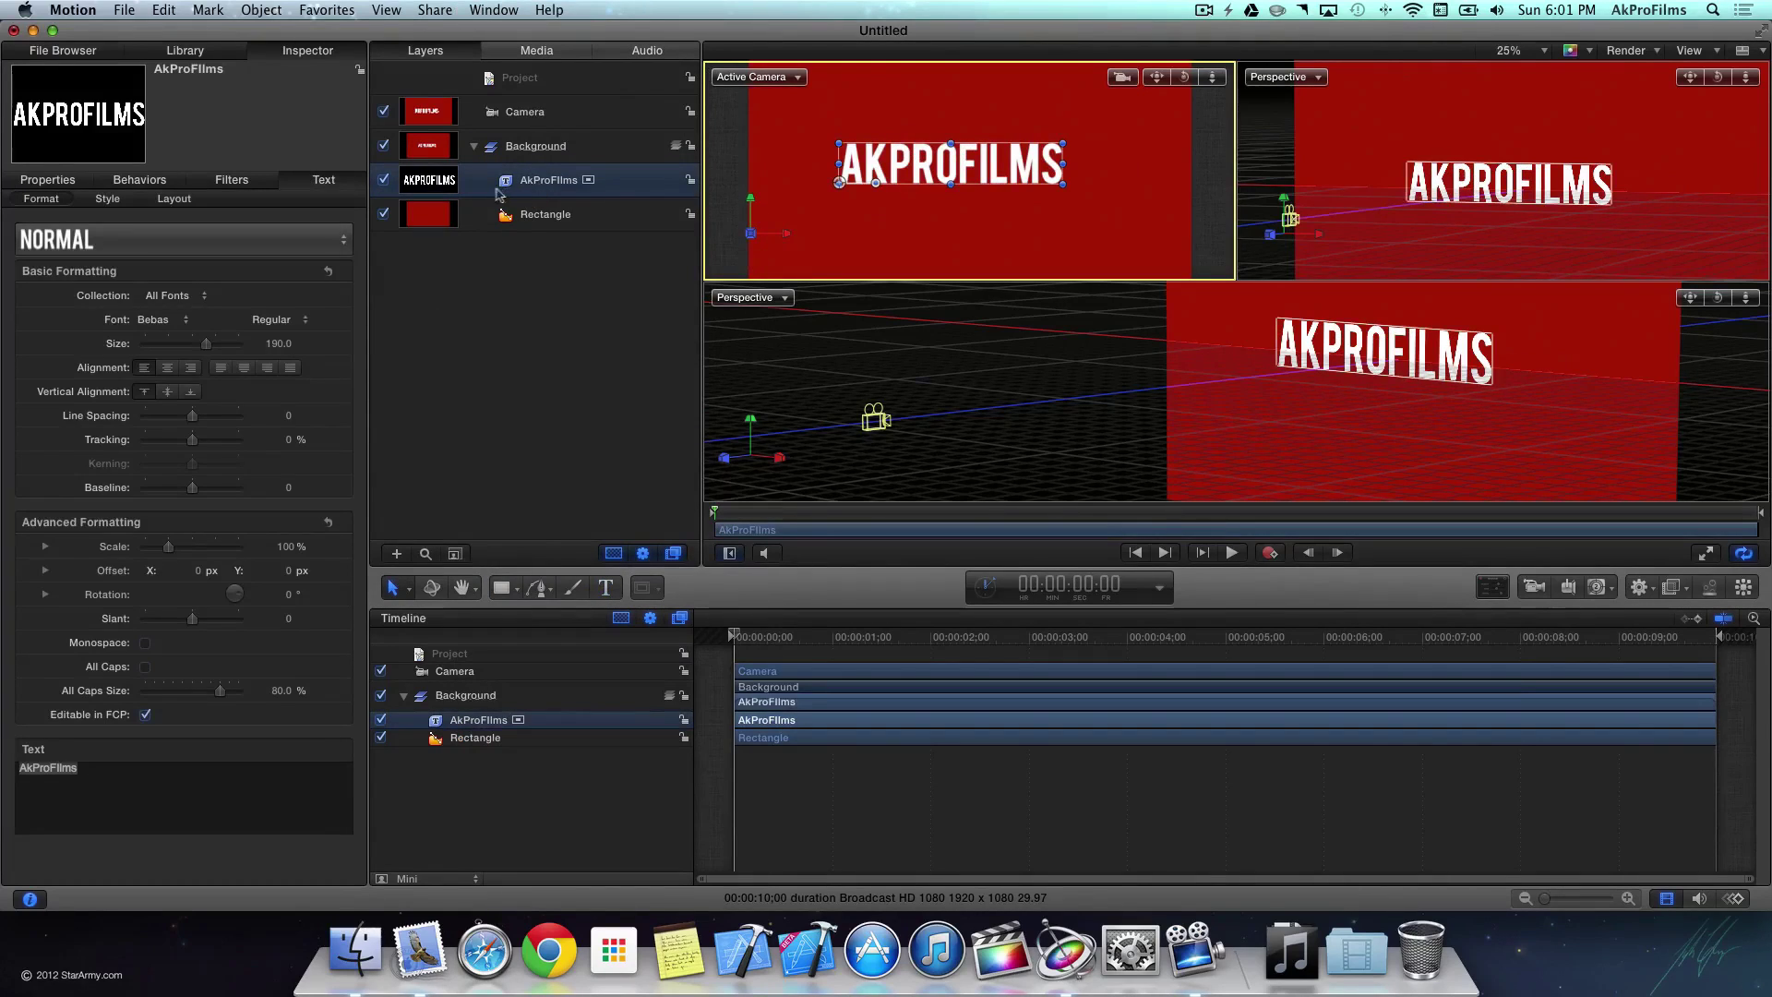
pyautogui.press('super+shift+g')
pyautogui.click(522, 148)
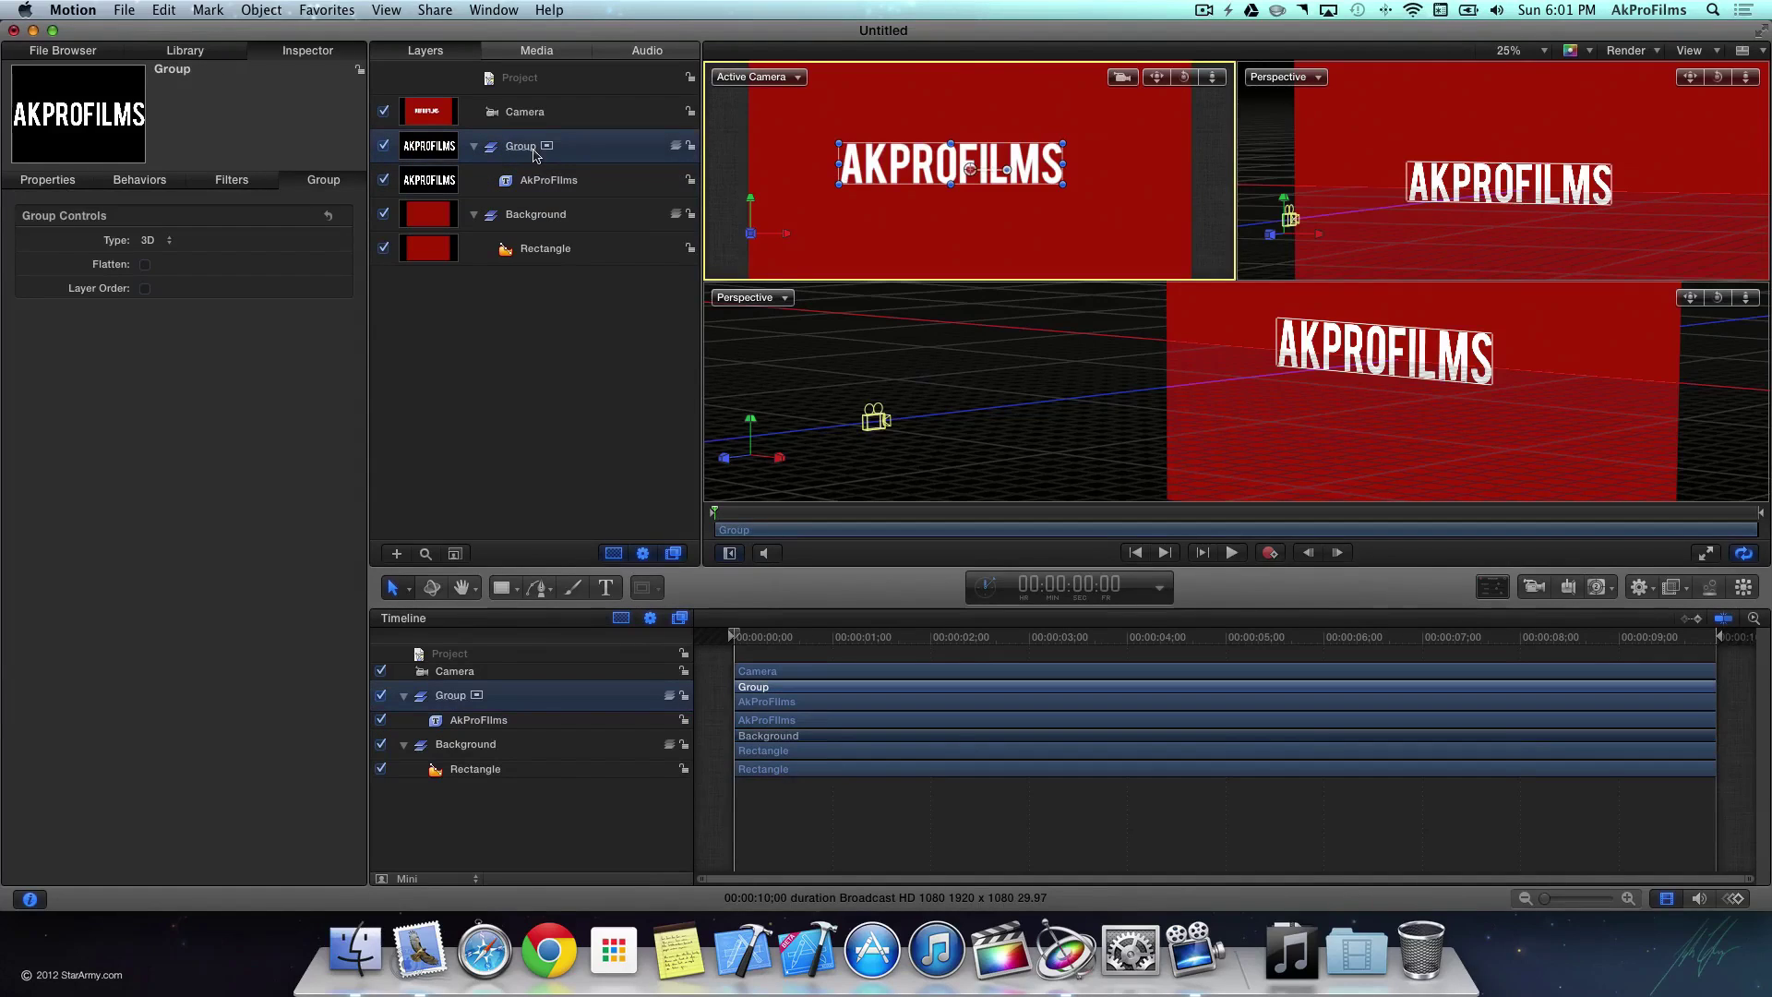
pyautogui.doubleClick(521, 146)
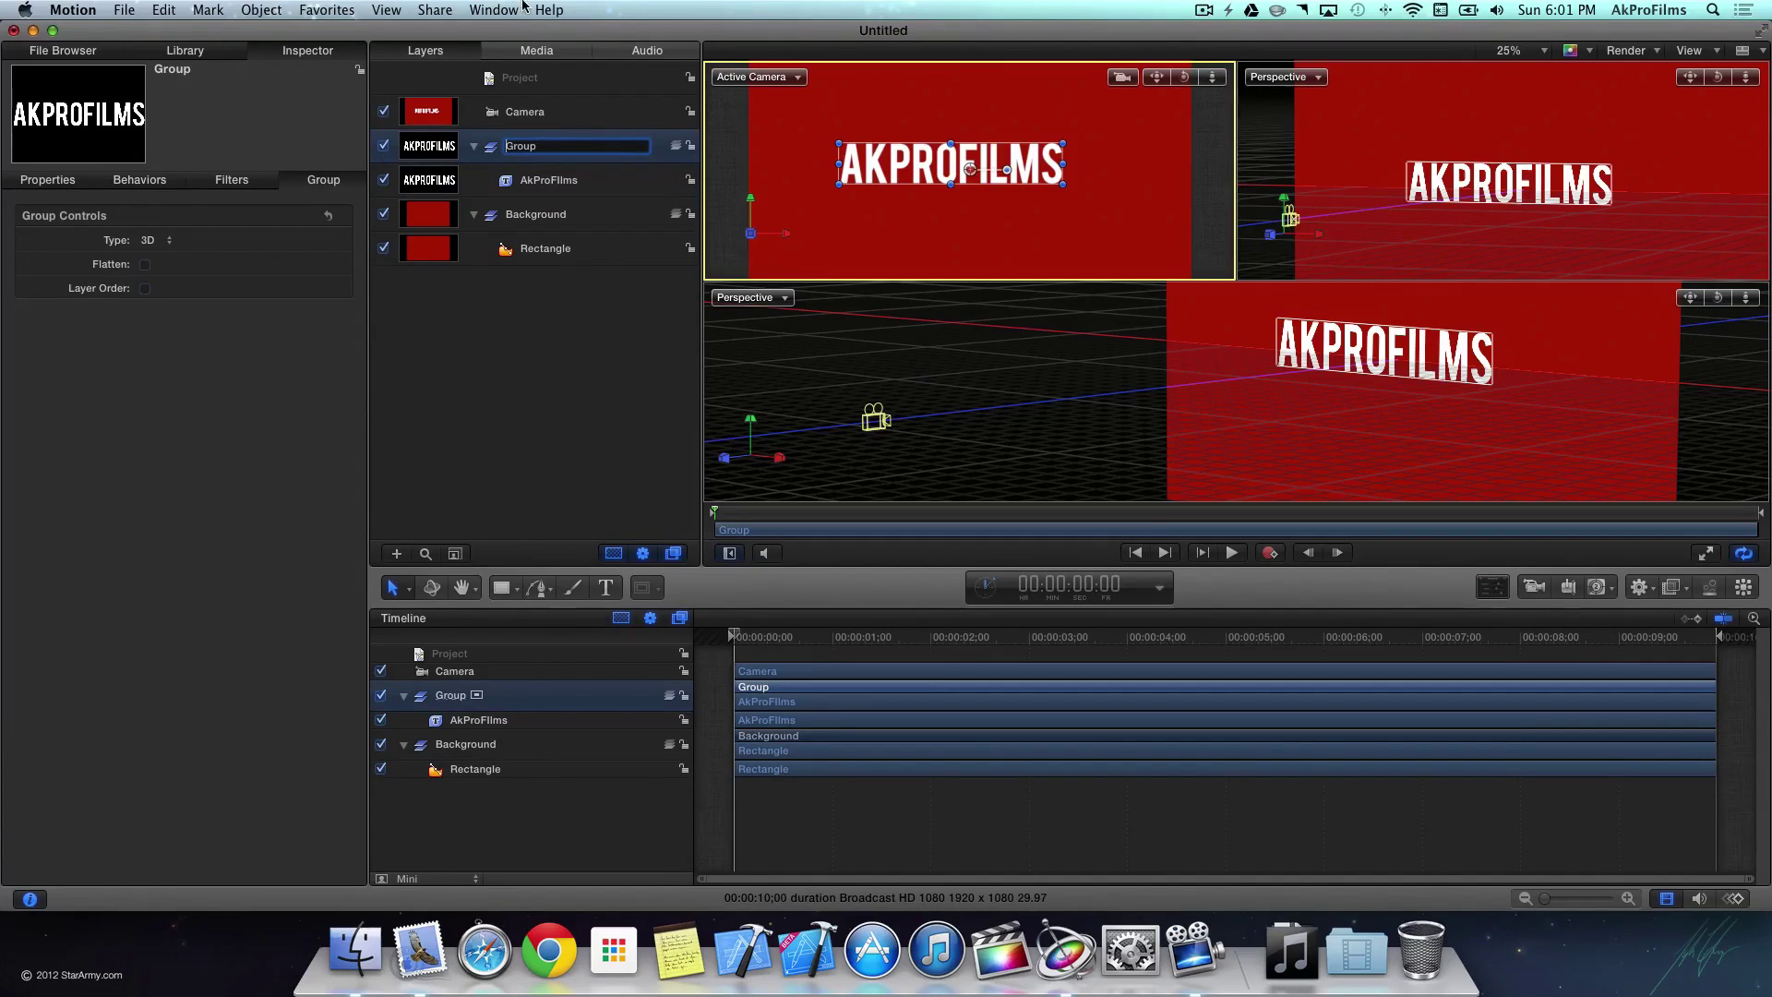
pyautogui.press('super+a')
pyautogui.write('Text')
pyautogui.press('Return')
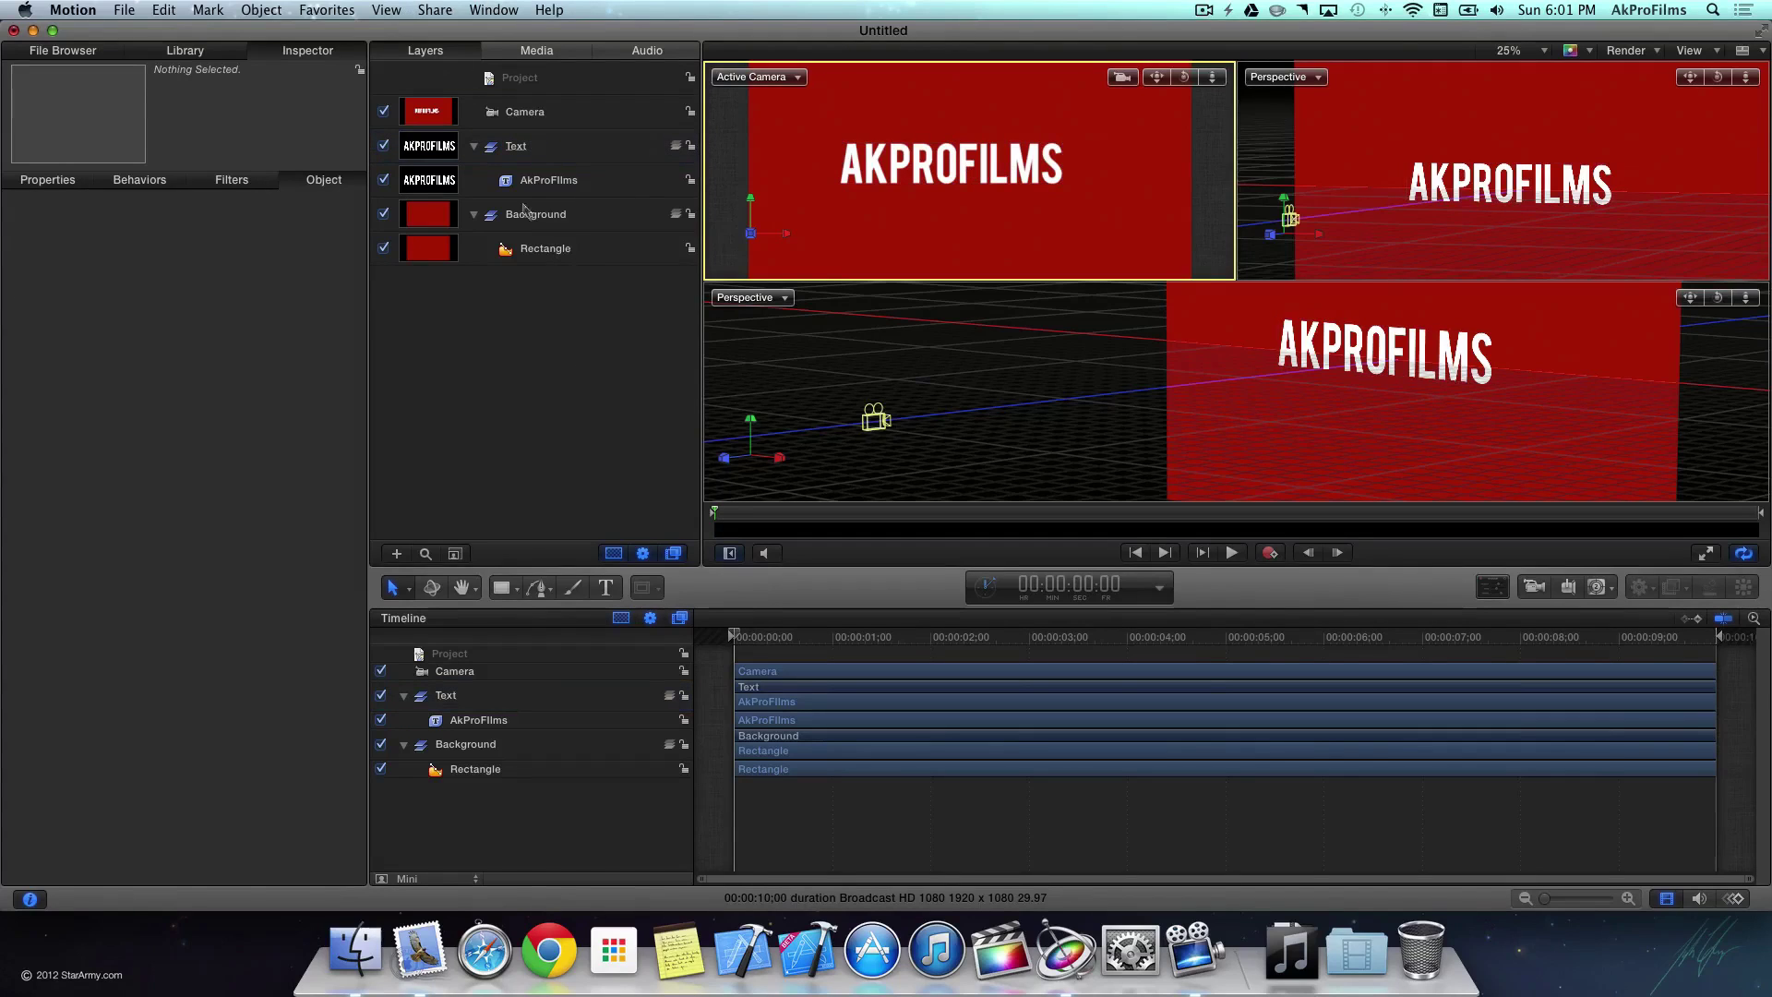
# Step: Center the title text on the red background in the Active Camera view
pyautogui.click(956, 179)
pyautogui.moveTo(956, 178); pyautogui.dragTo(973, 175)
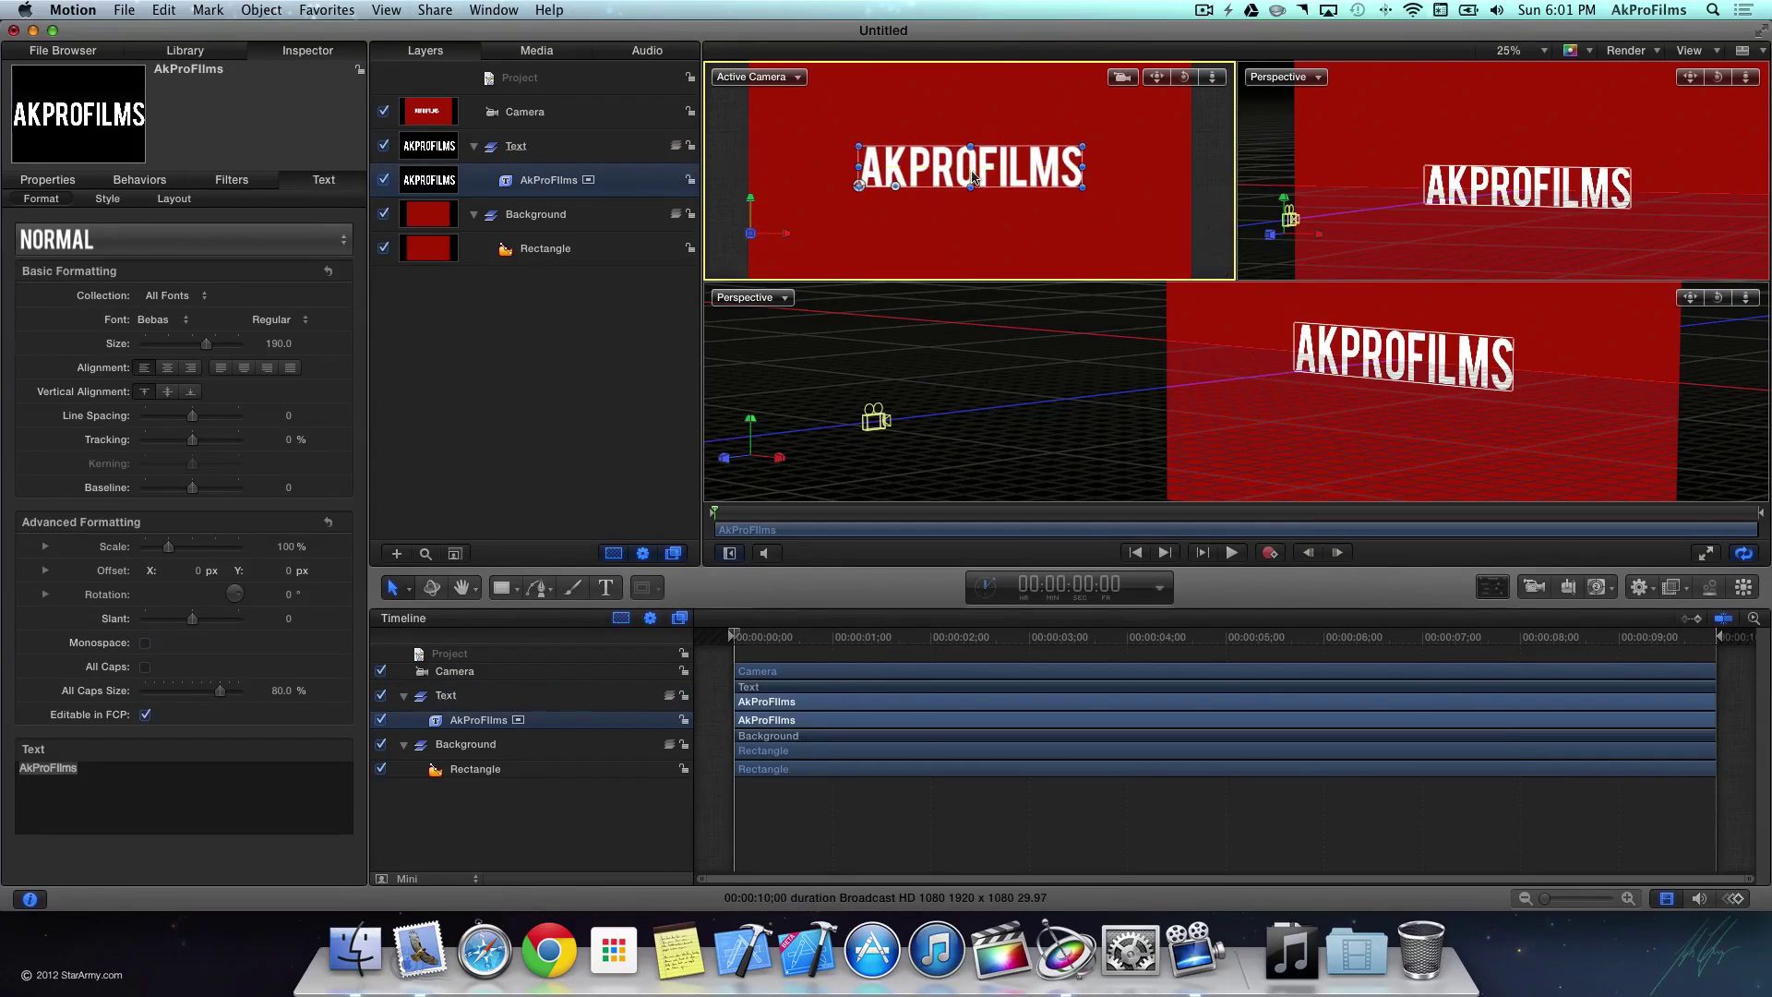
pyautogui.click(579, 422)
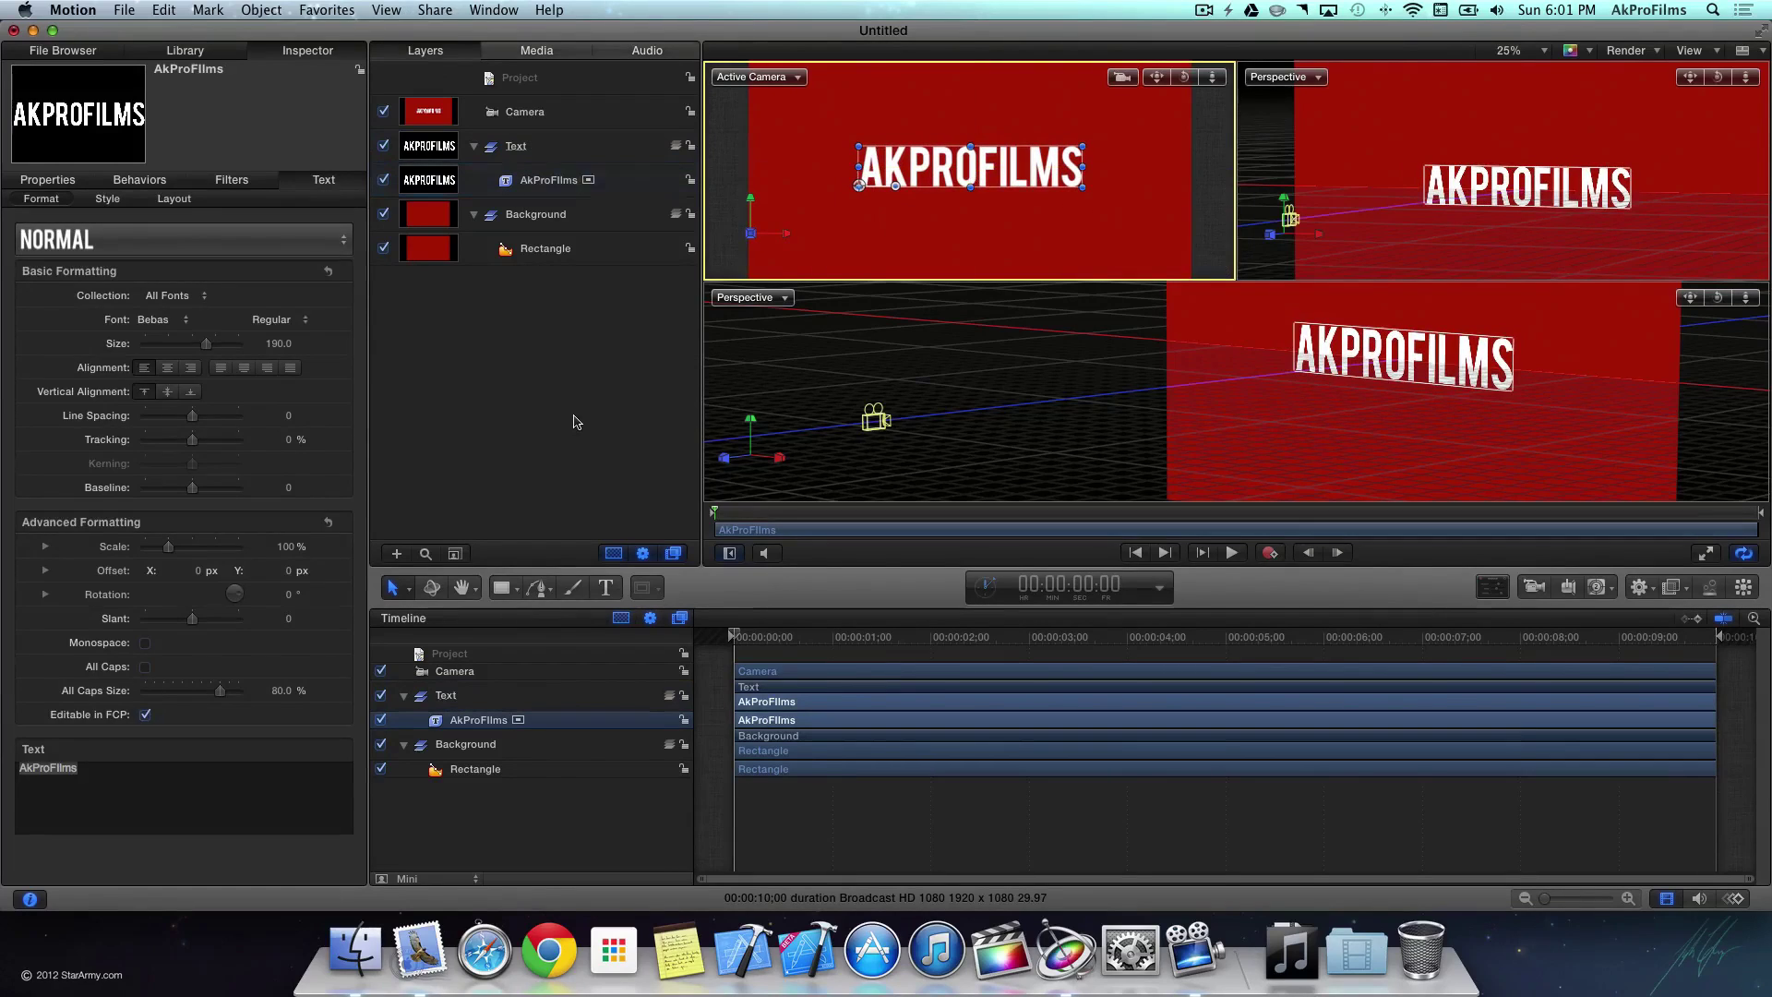
pyautogui.click(1390, 345)
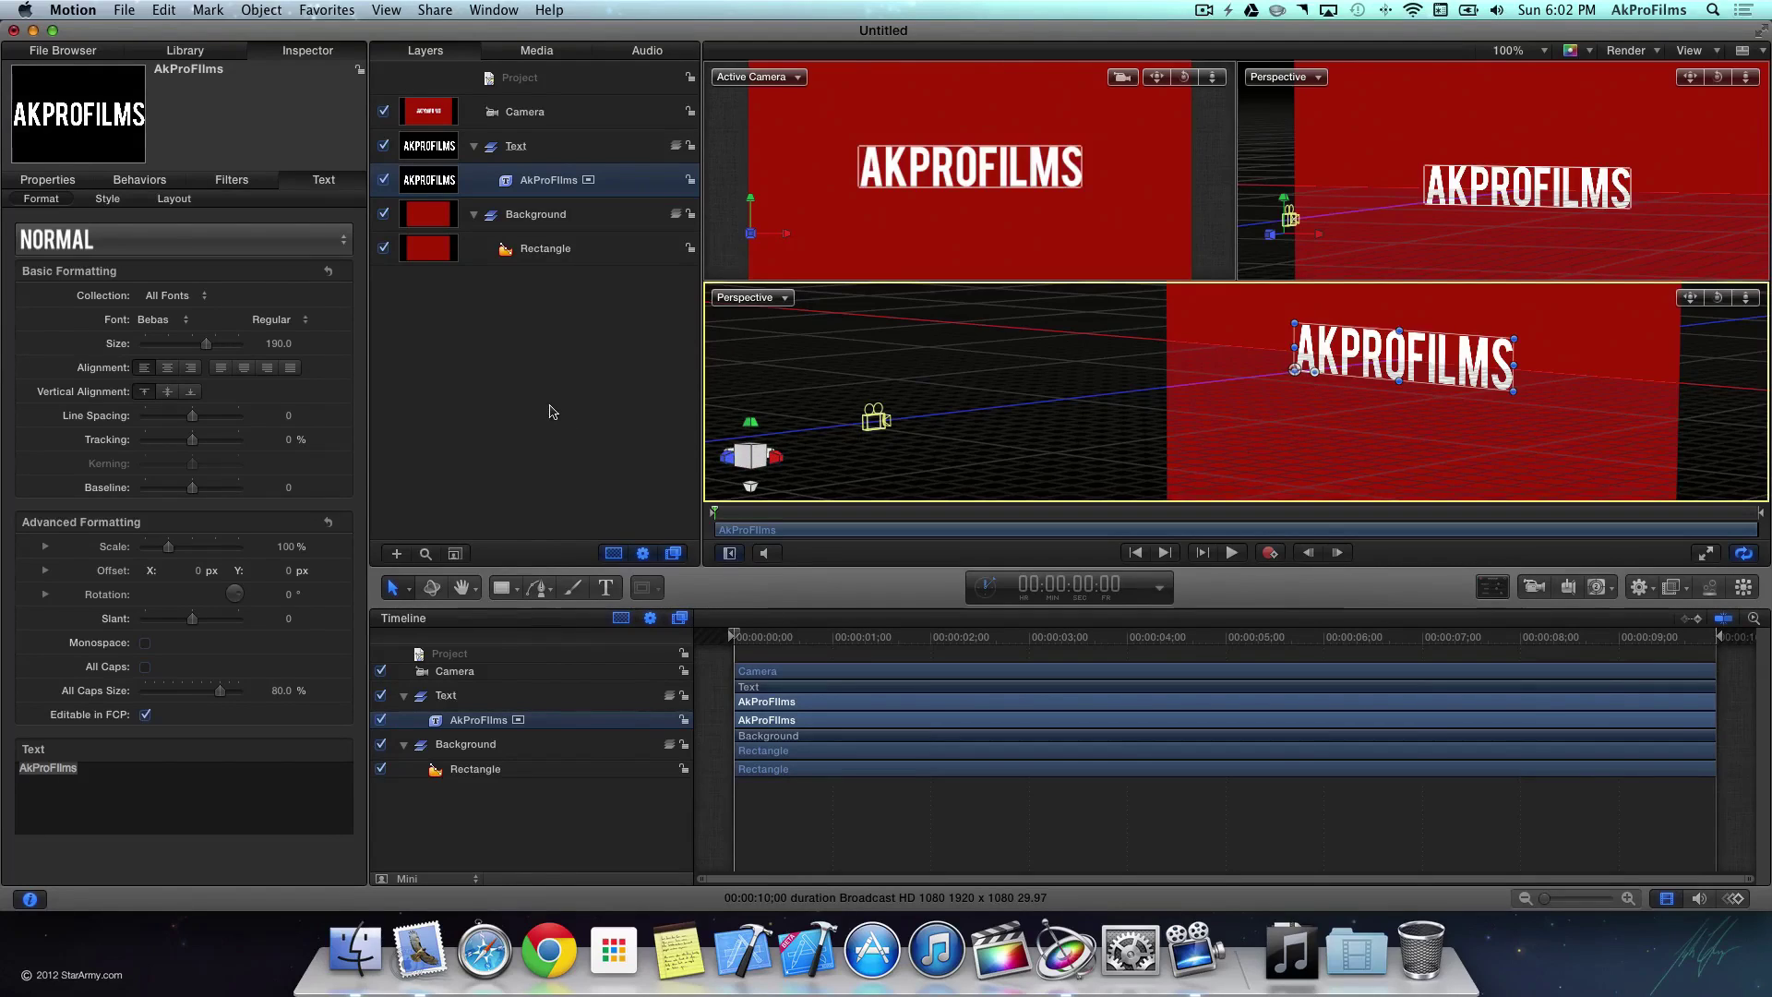
pyautogui.click(552, 412)
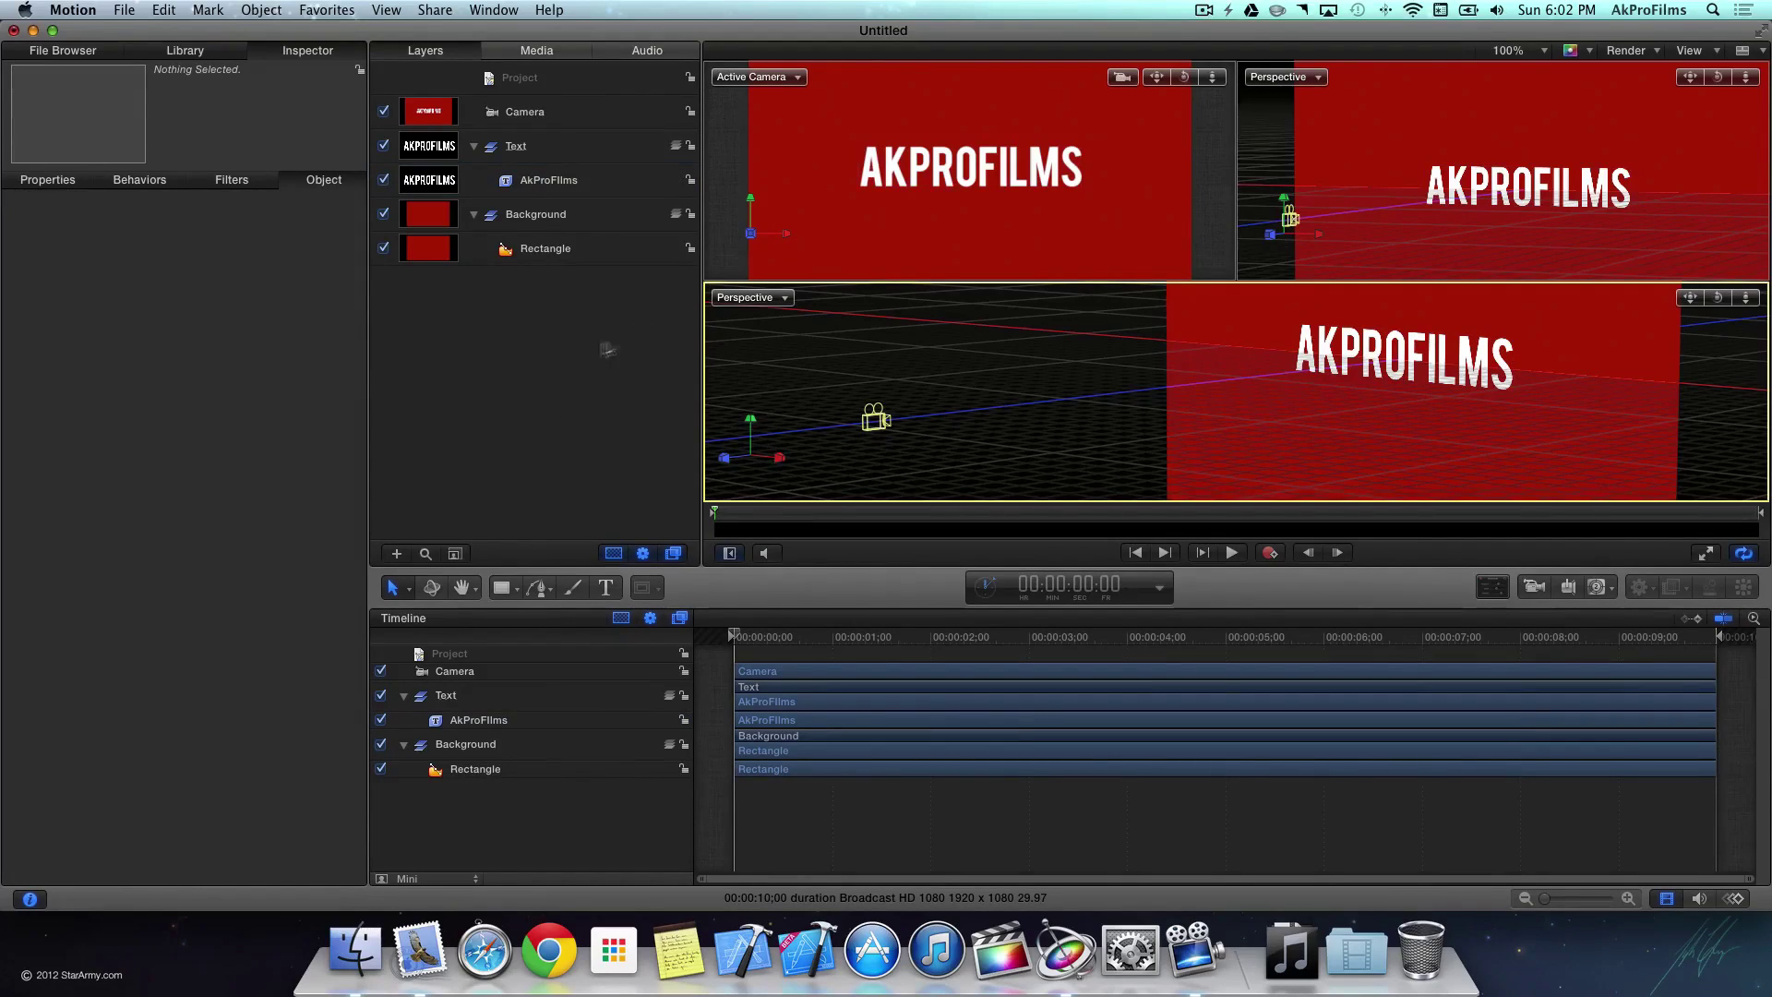
# Step: Move the title text toward the camera by setting its Z position to about 927 px
pyautogui.click(1318, 355)
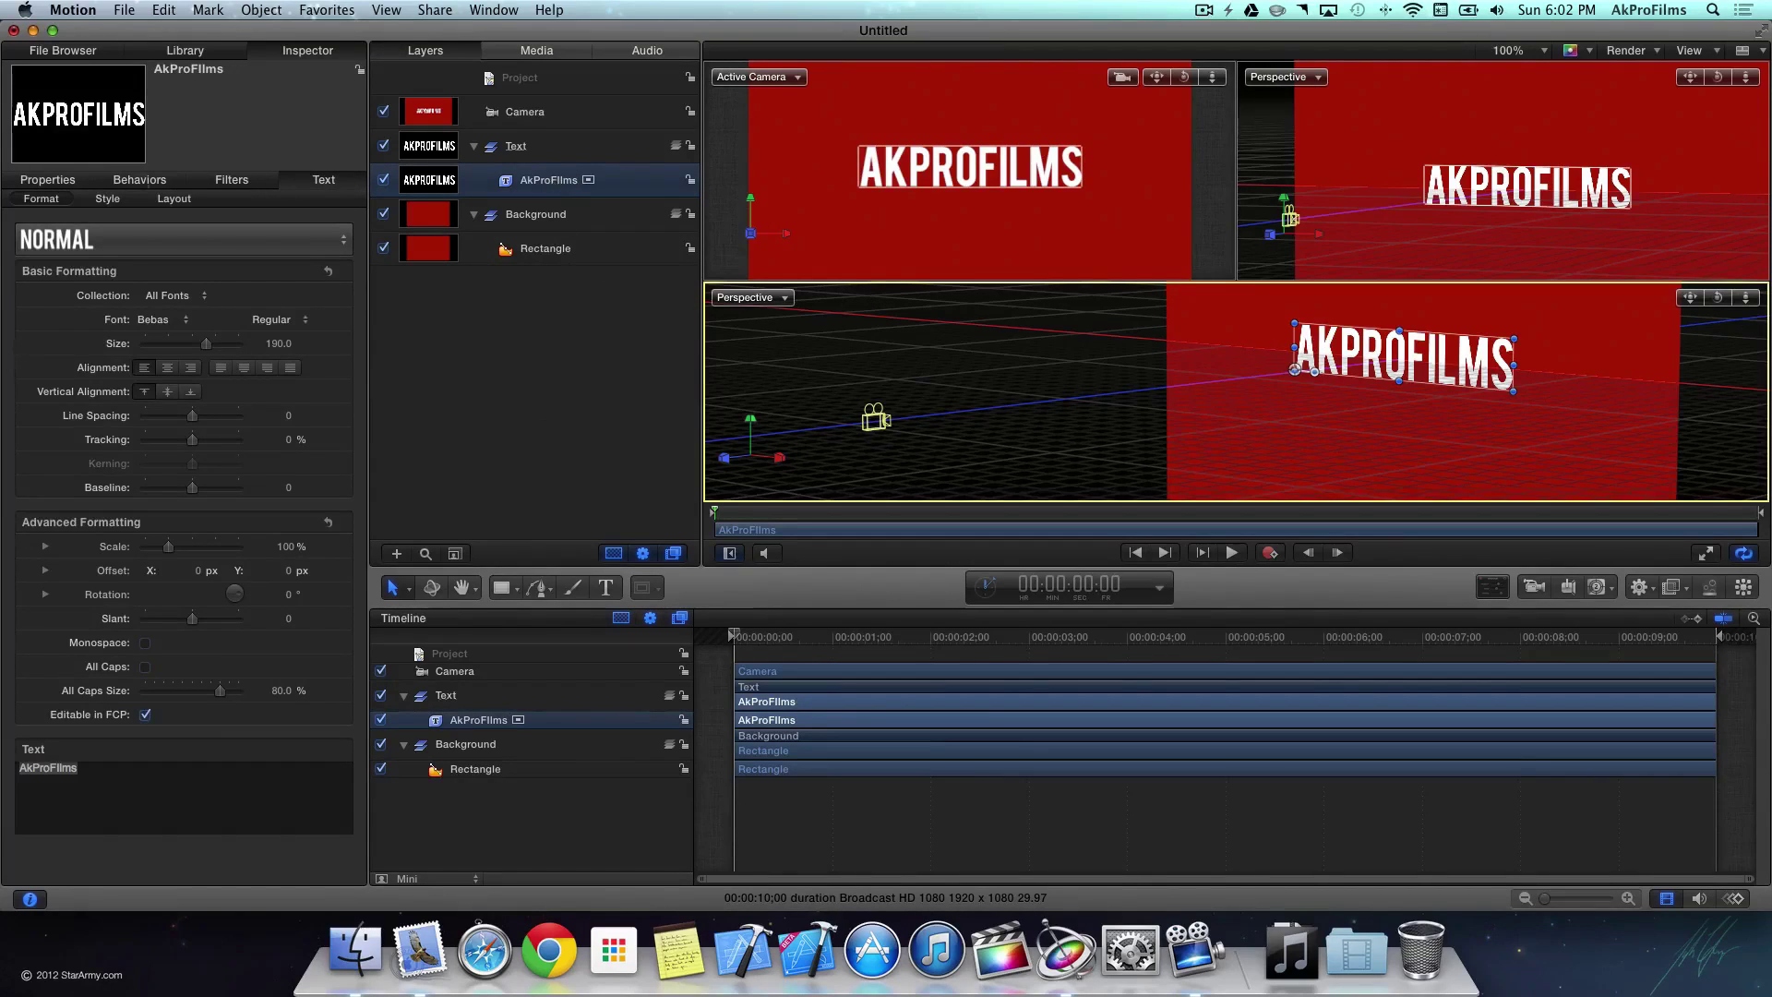
pyautogui.click(48, 179)
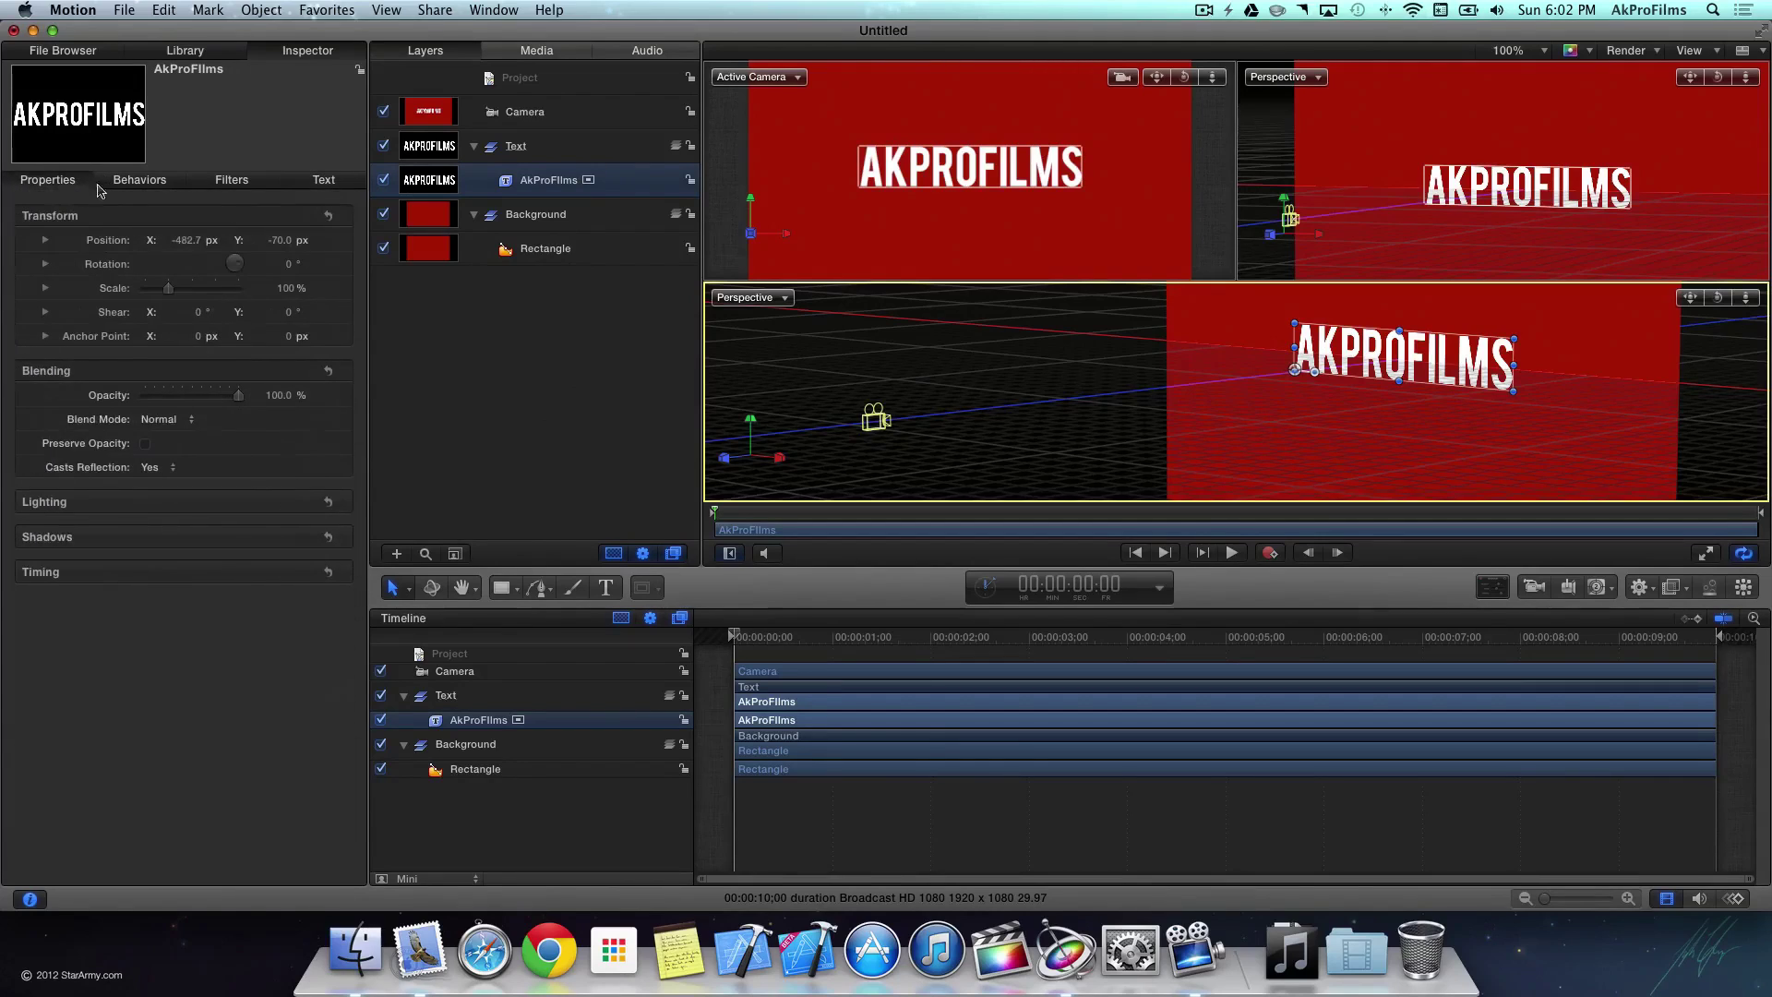
pyautogui.click(46, 241)
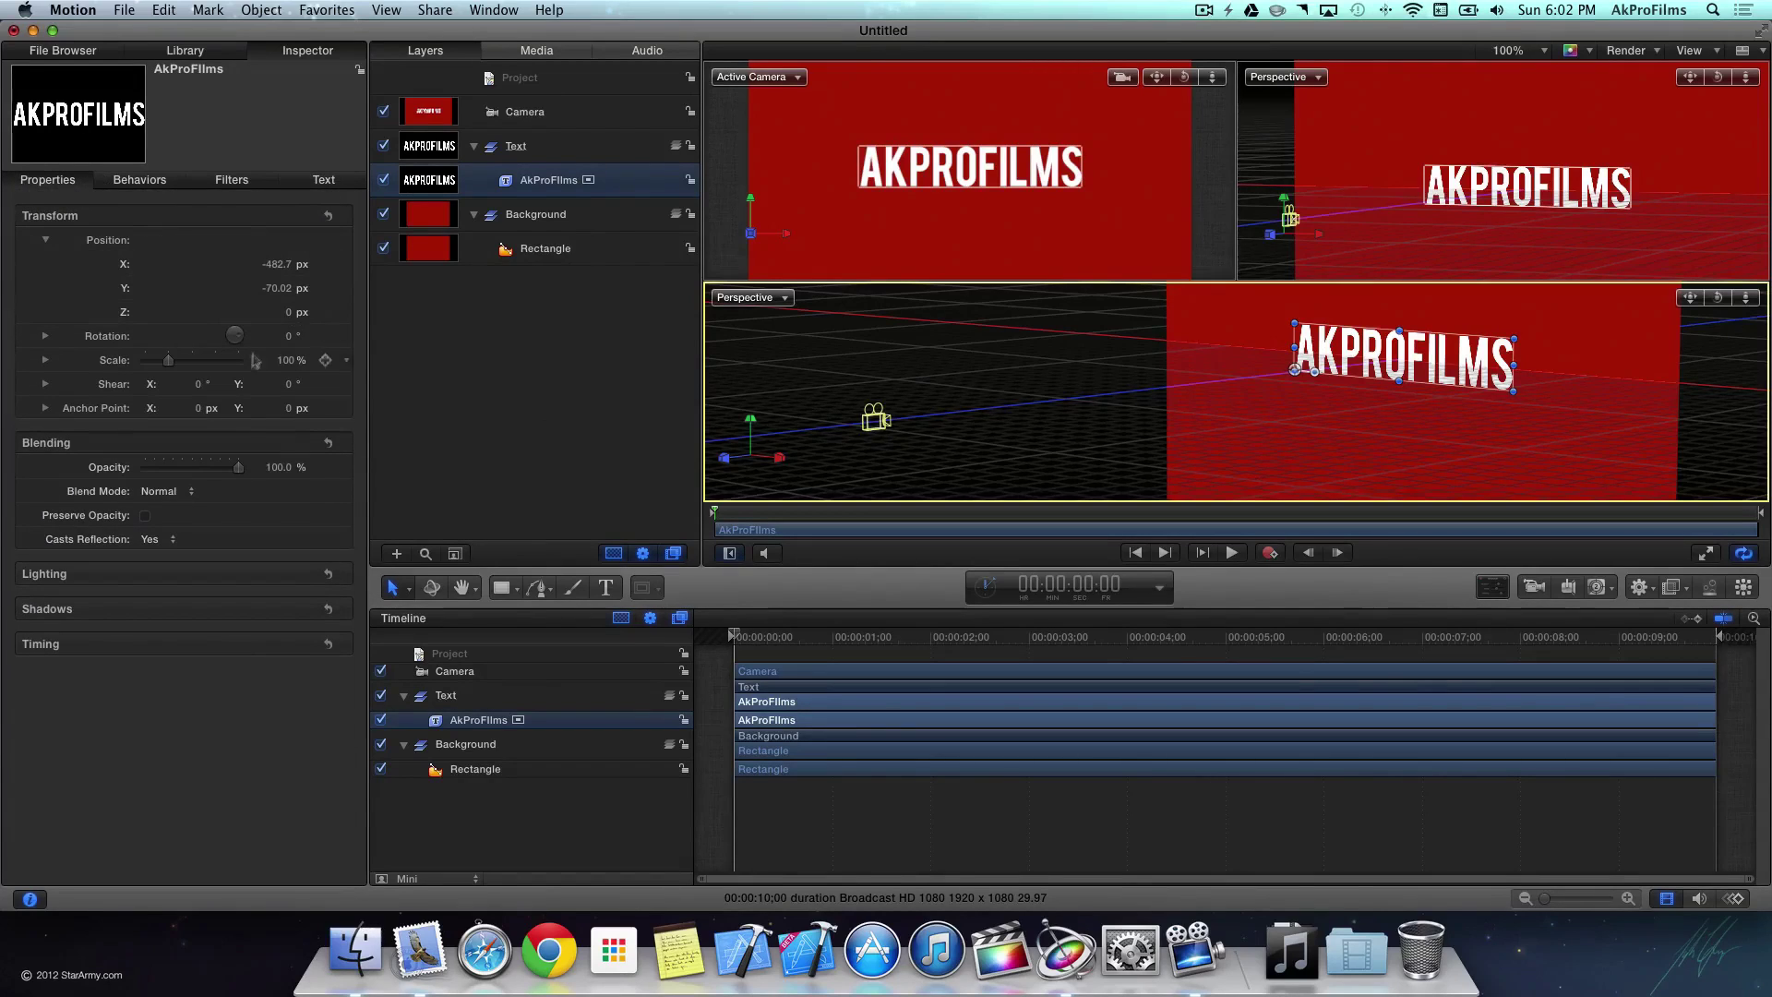
pyautogui.moveTo(292, 319)
pyautogui.mouseDown()
pyautogui.moveTo(346, 319)
pyautogui.moveTo(275, 312)
pyautogui.moveTo(290, 315)
pyautogui.mouseUp()
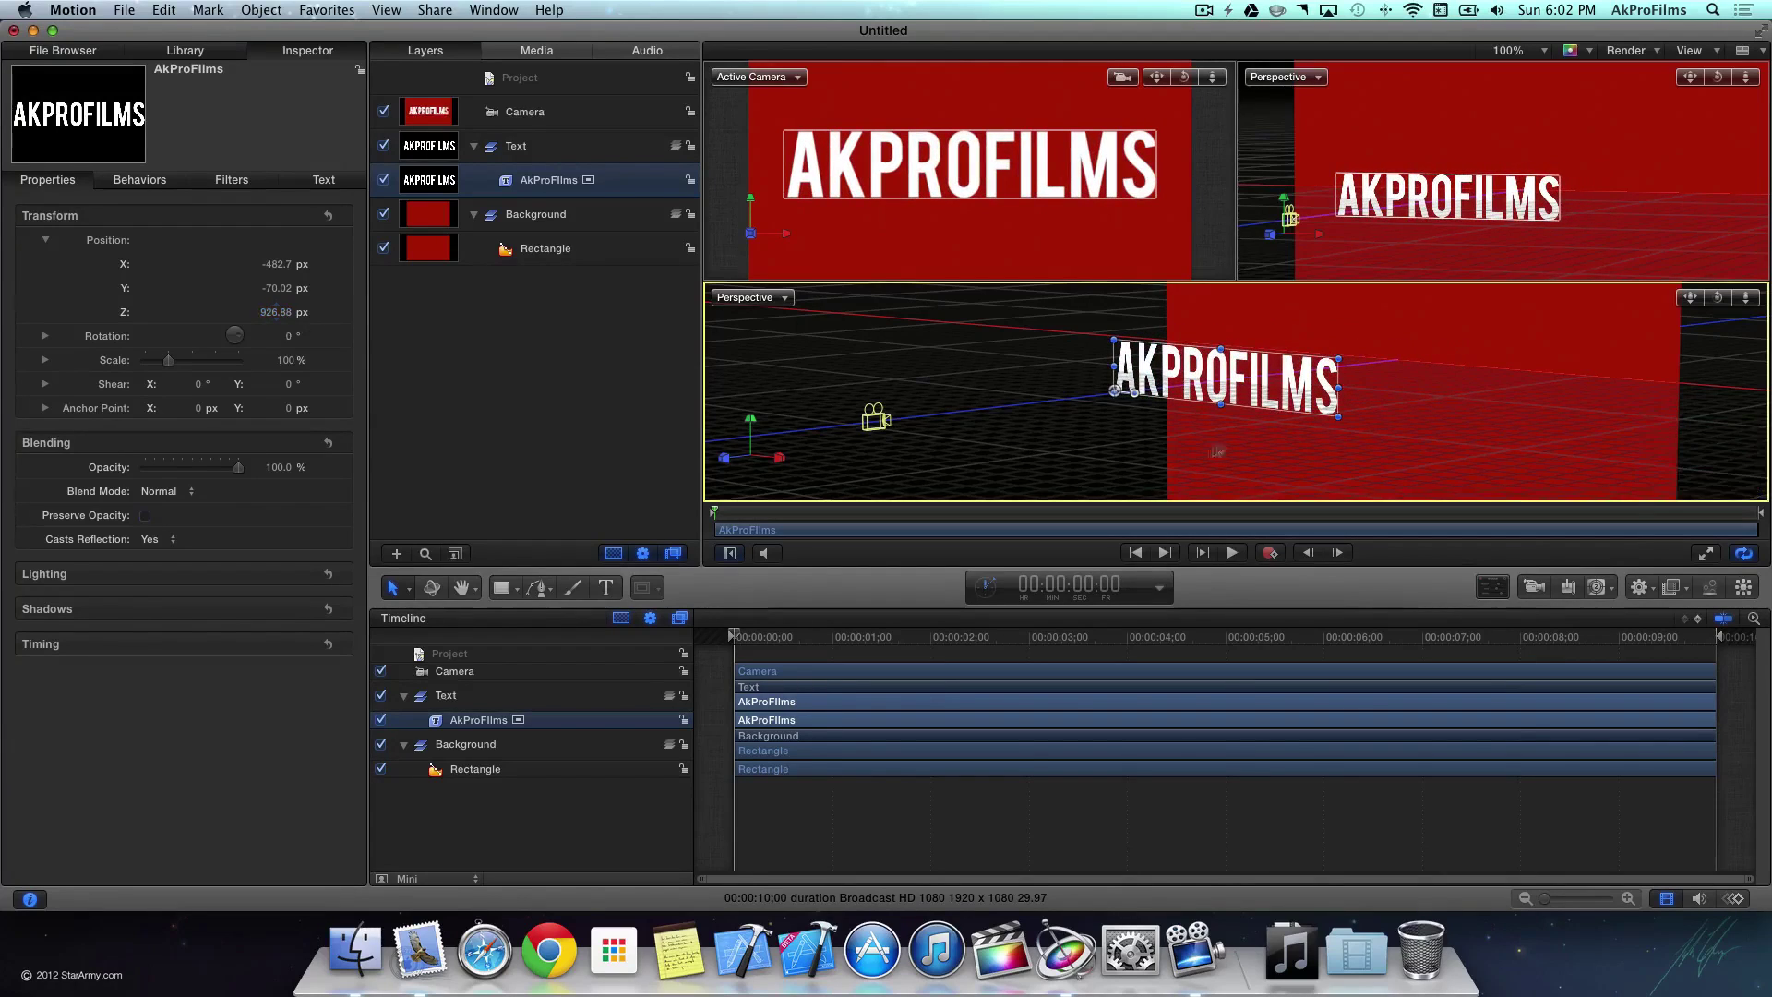
pyautogui.click(542, 181)
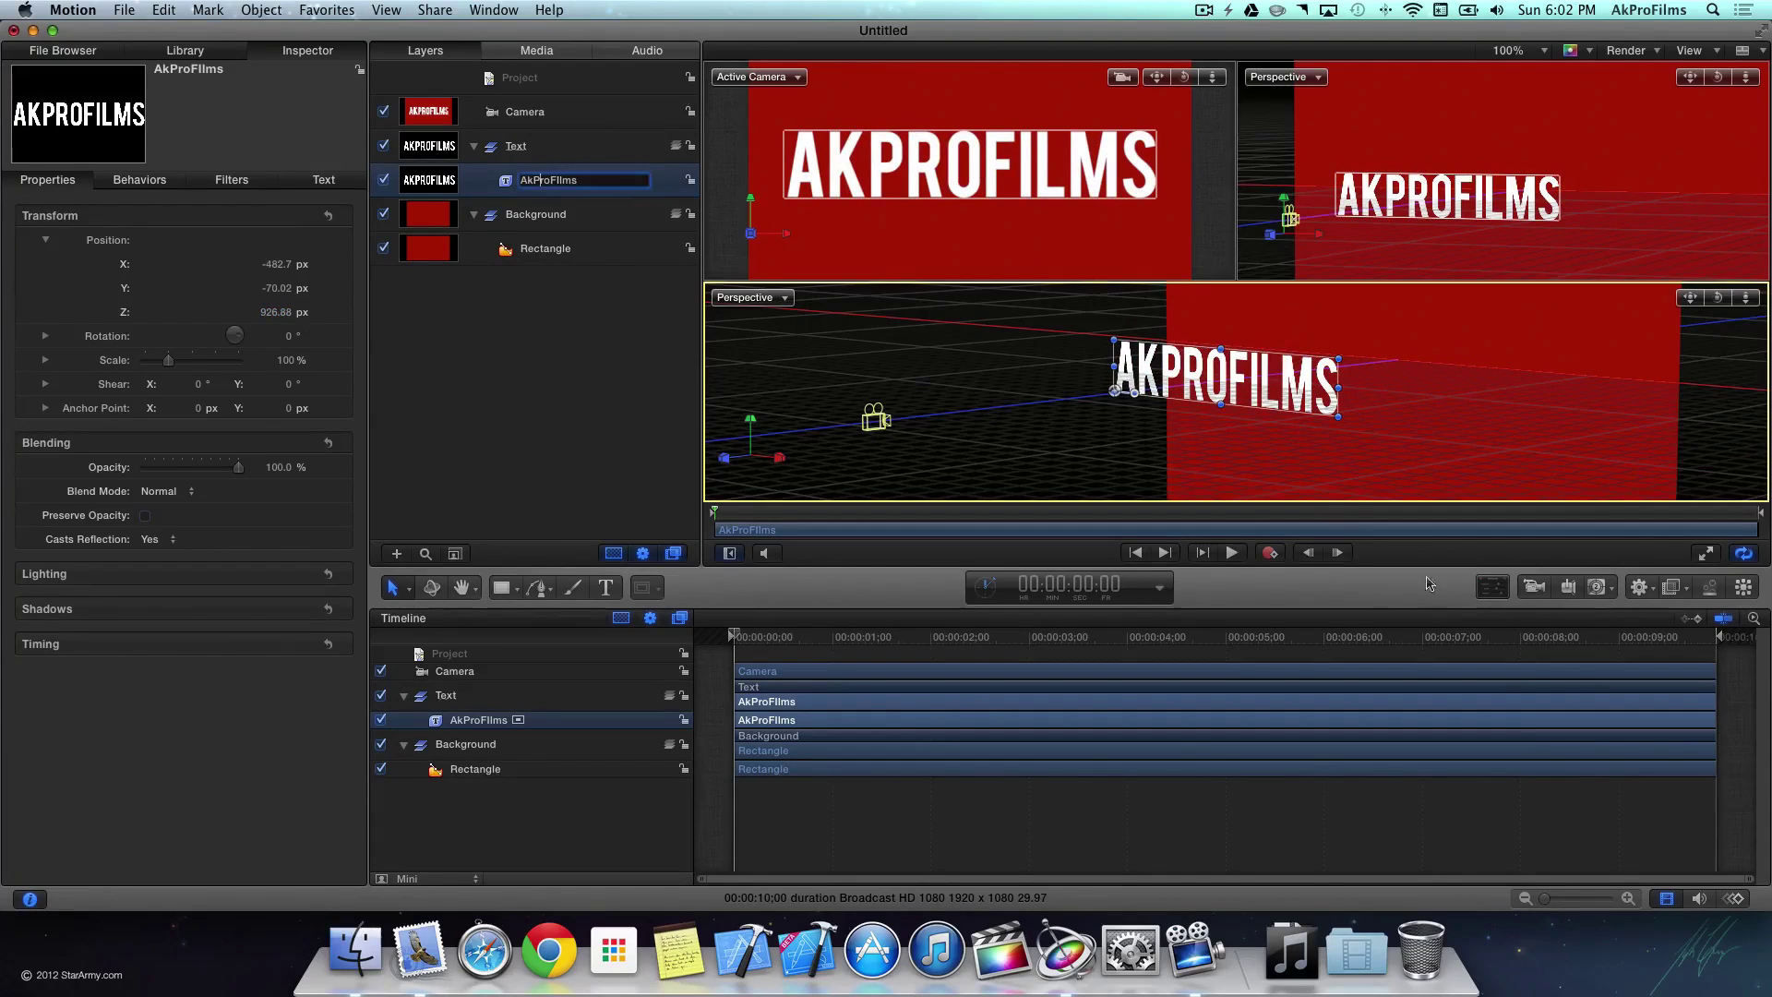
# Step: Reduce the title text size to 153 and center the text again in the Active Camera view
pyautogui.click(324, 183)
pyautogui.moveTo(208, 345); pyautogui.dragTo(196, 351)
pyautogui.click(515, 358)
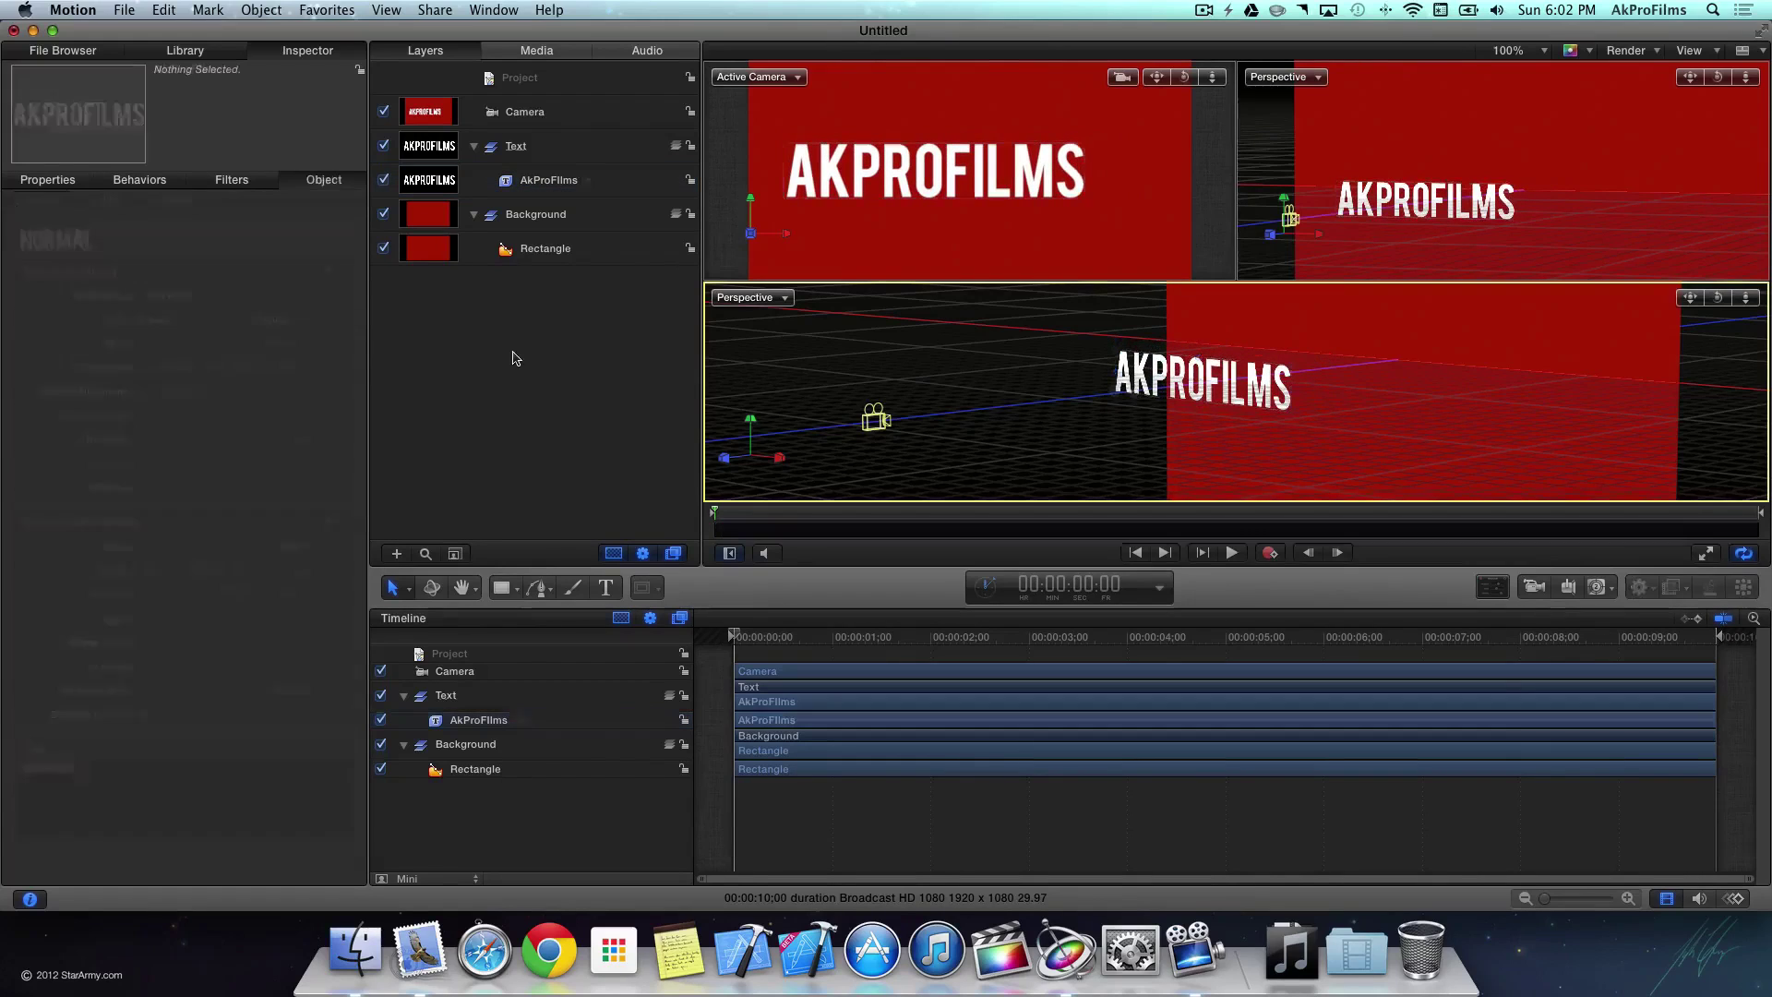
pyautogui.moveTo(824, 197); pyautogui.dragTo(860, 188)
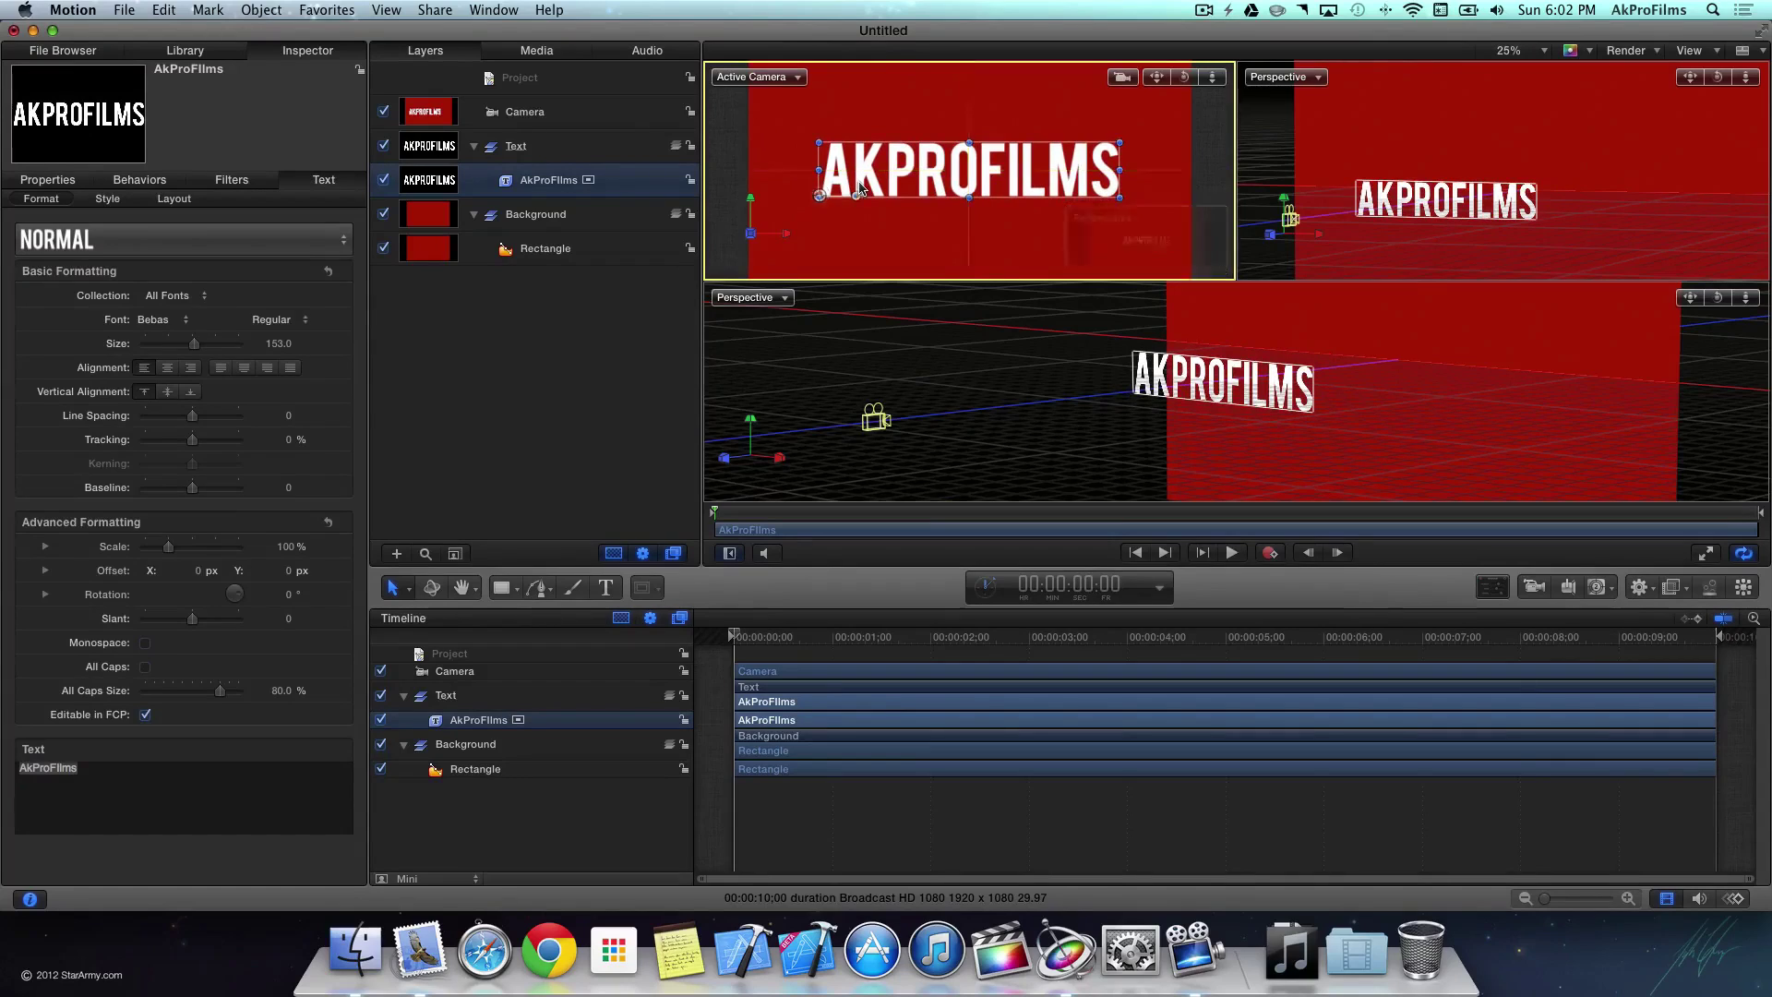
pyautogui.click(526, 447)
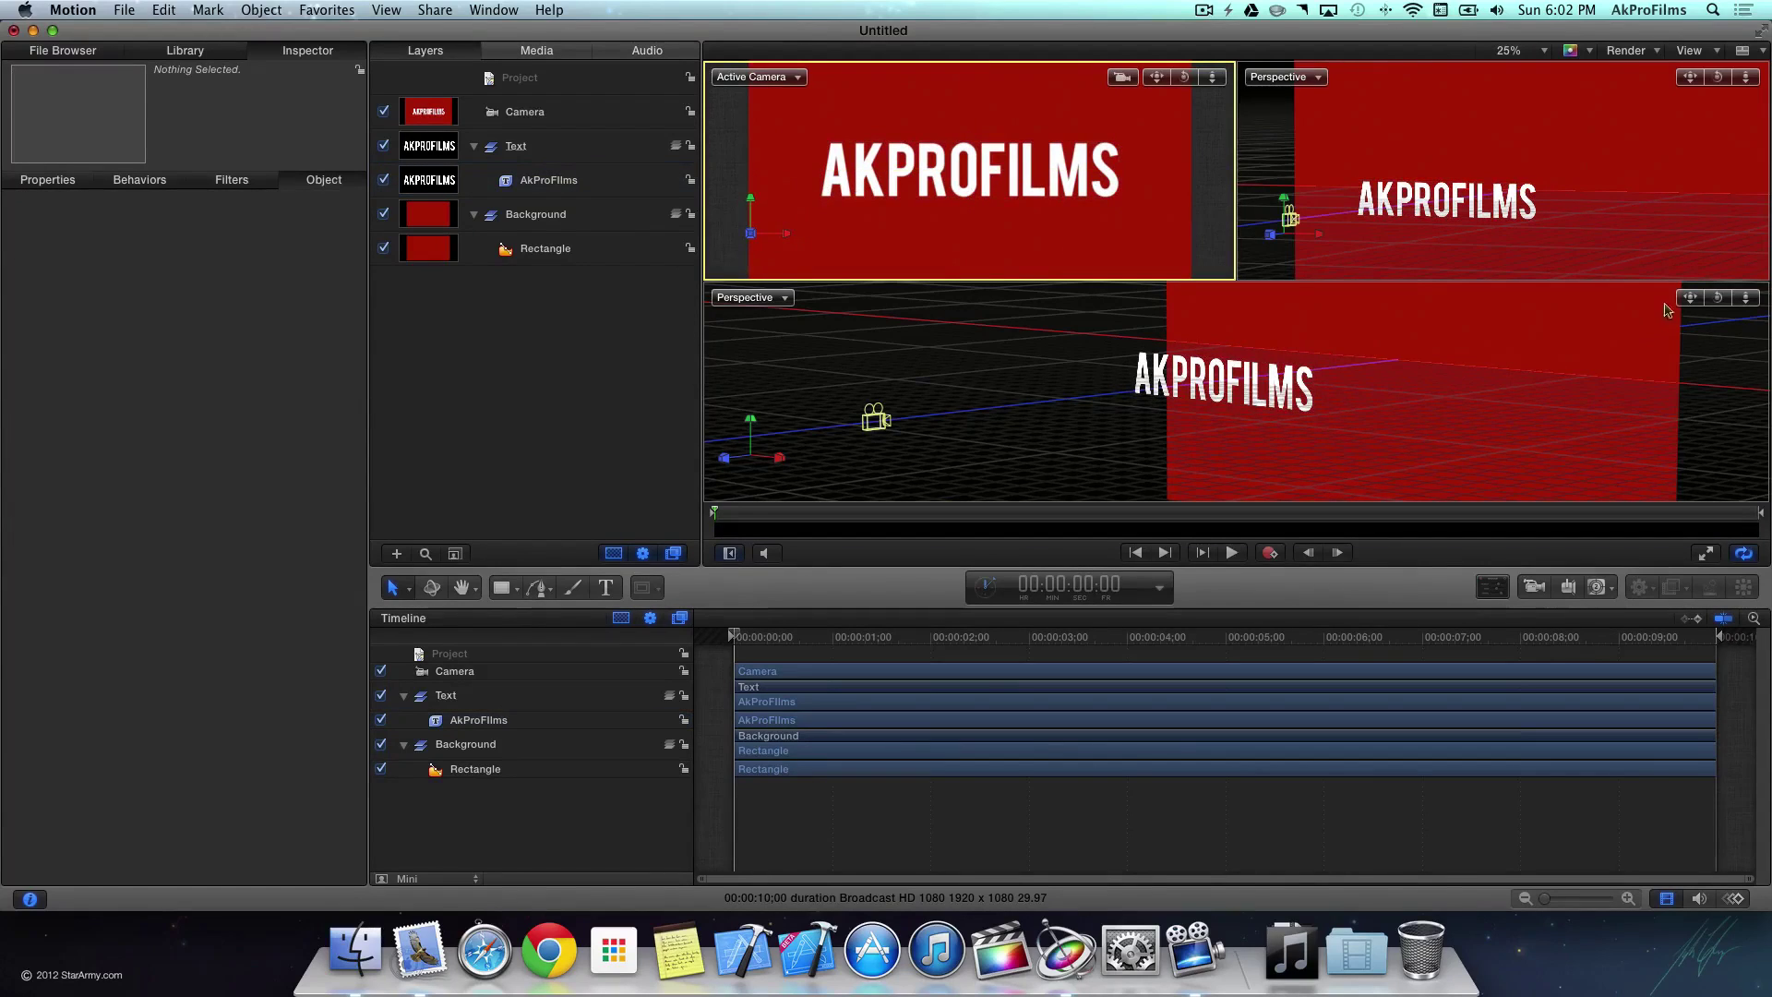
pyautogui.moveTo(1695, 297); pyautogui.dragTo(1523, 307)
pyautogui.moveTo(1154, 402); pyautogui.dragTo(1168, 402)
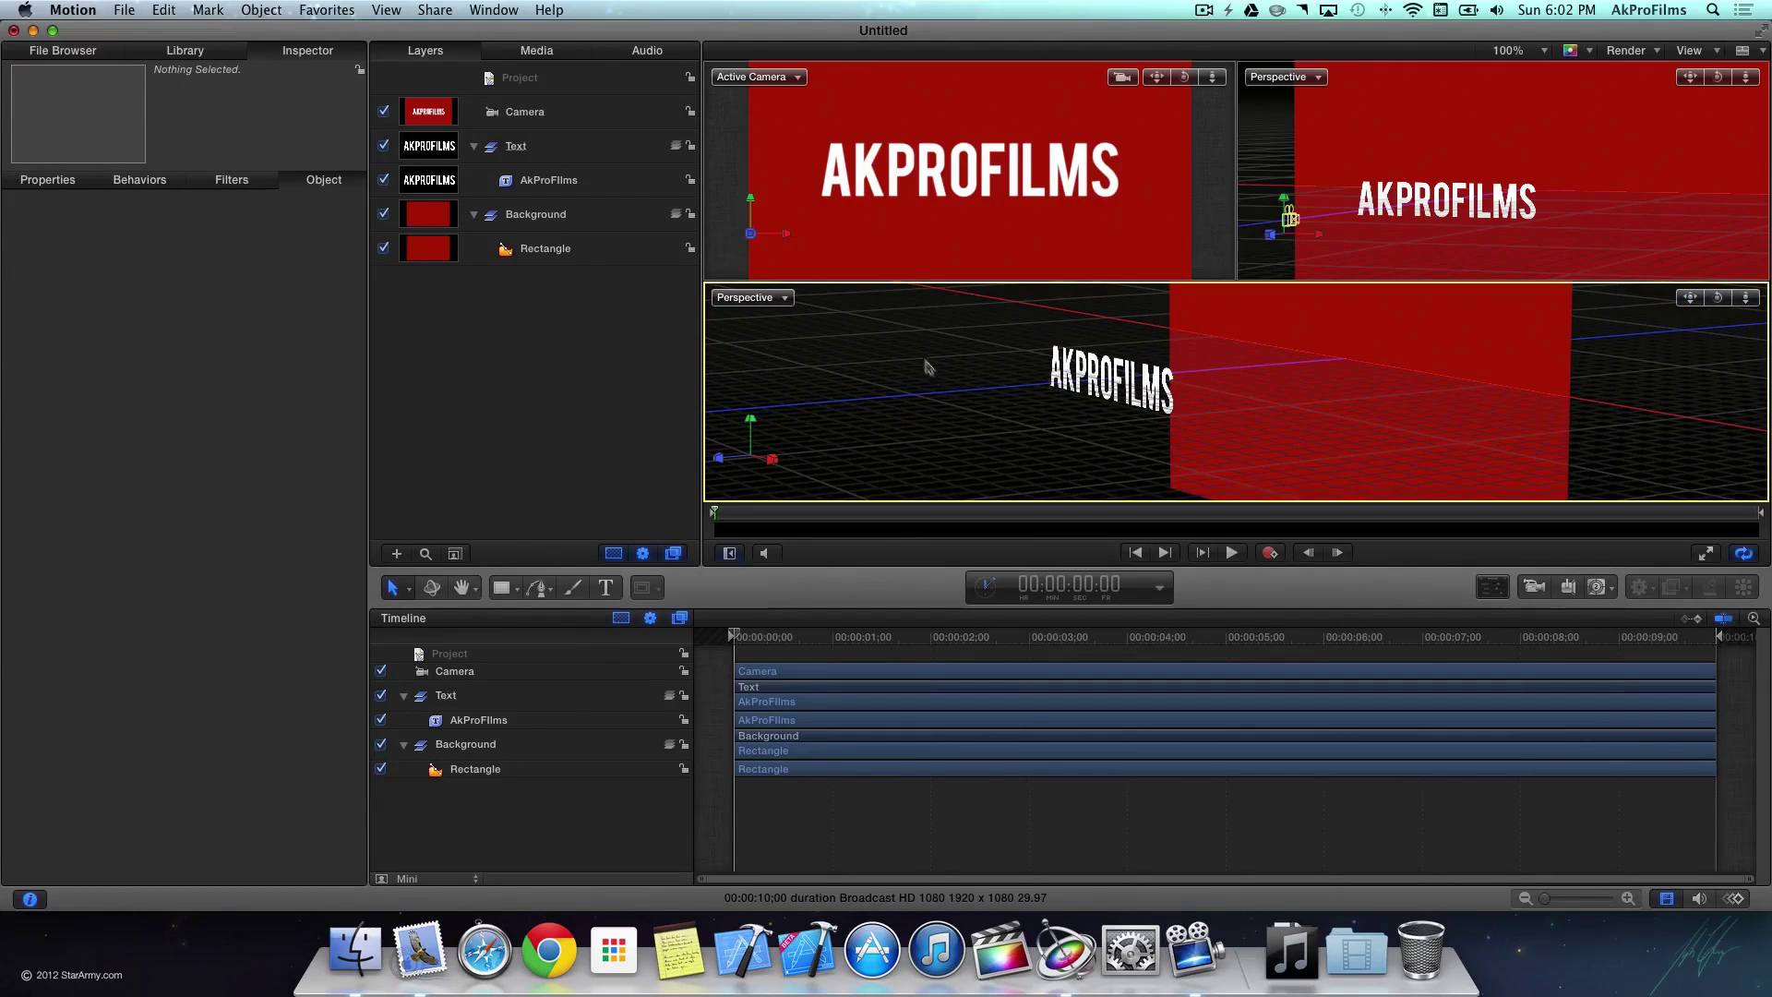
pyautogui.click(871, 183)
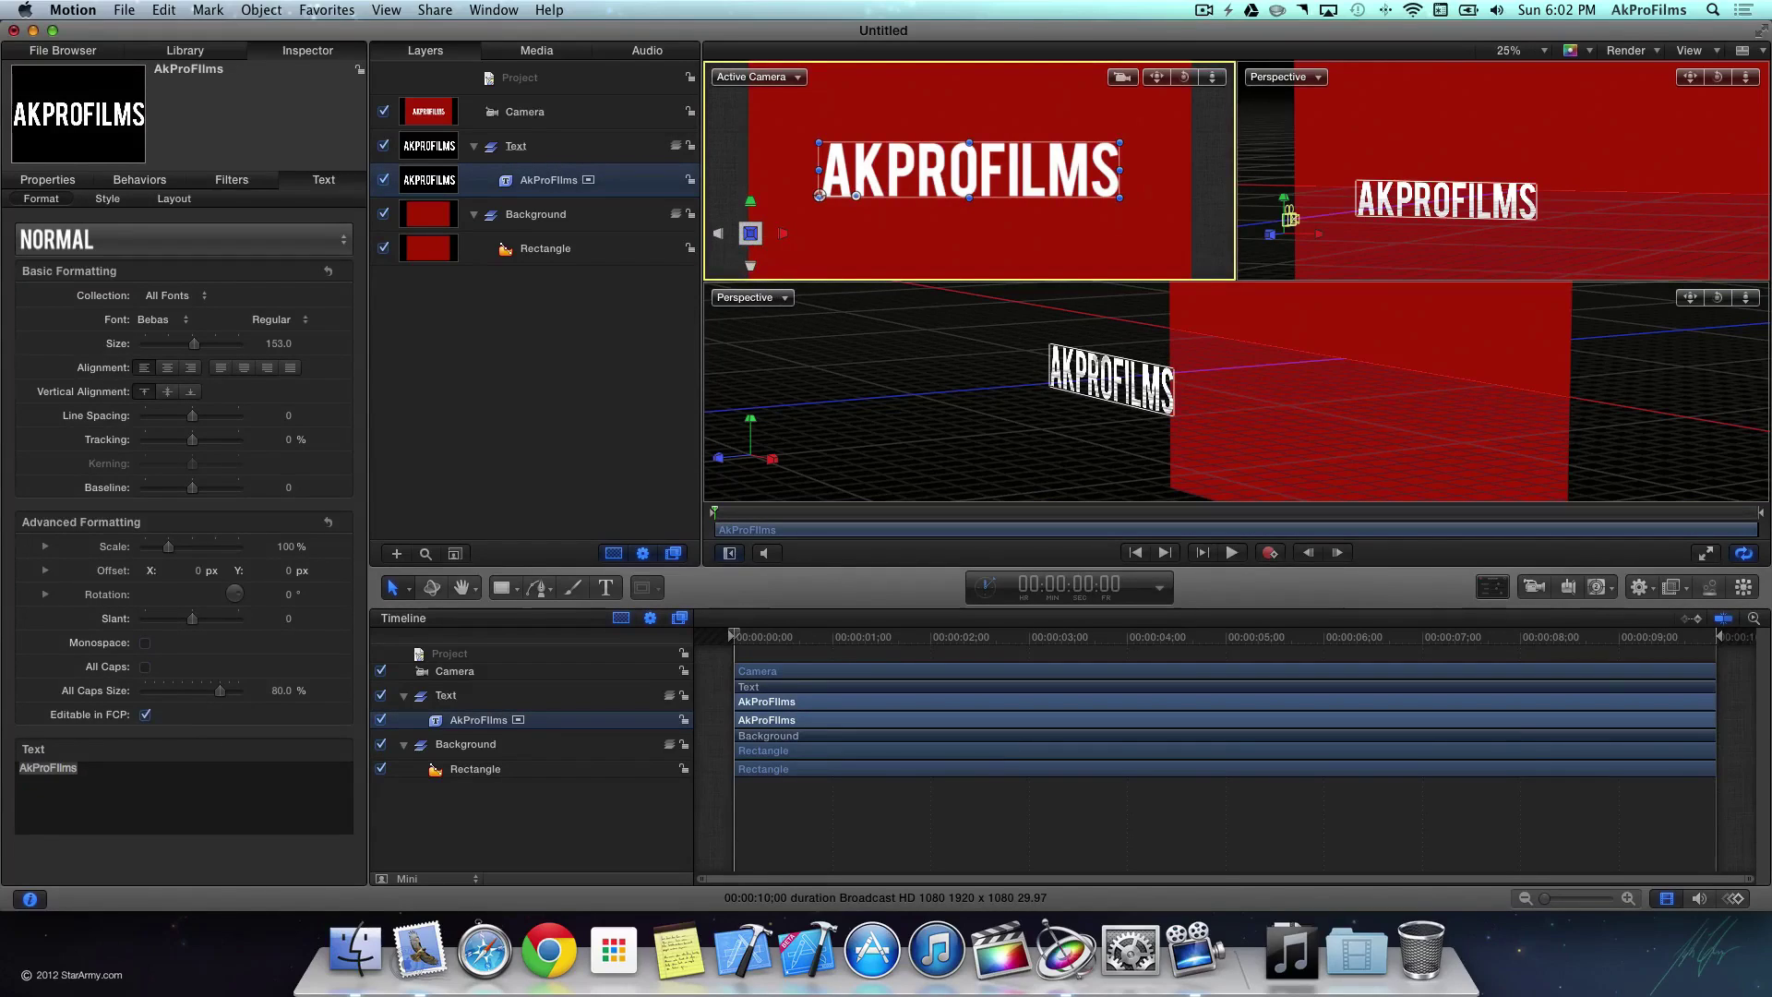
pyautogui.click(554, 379)
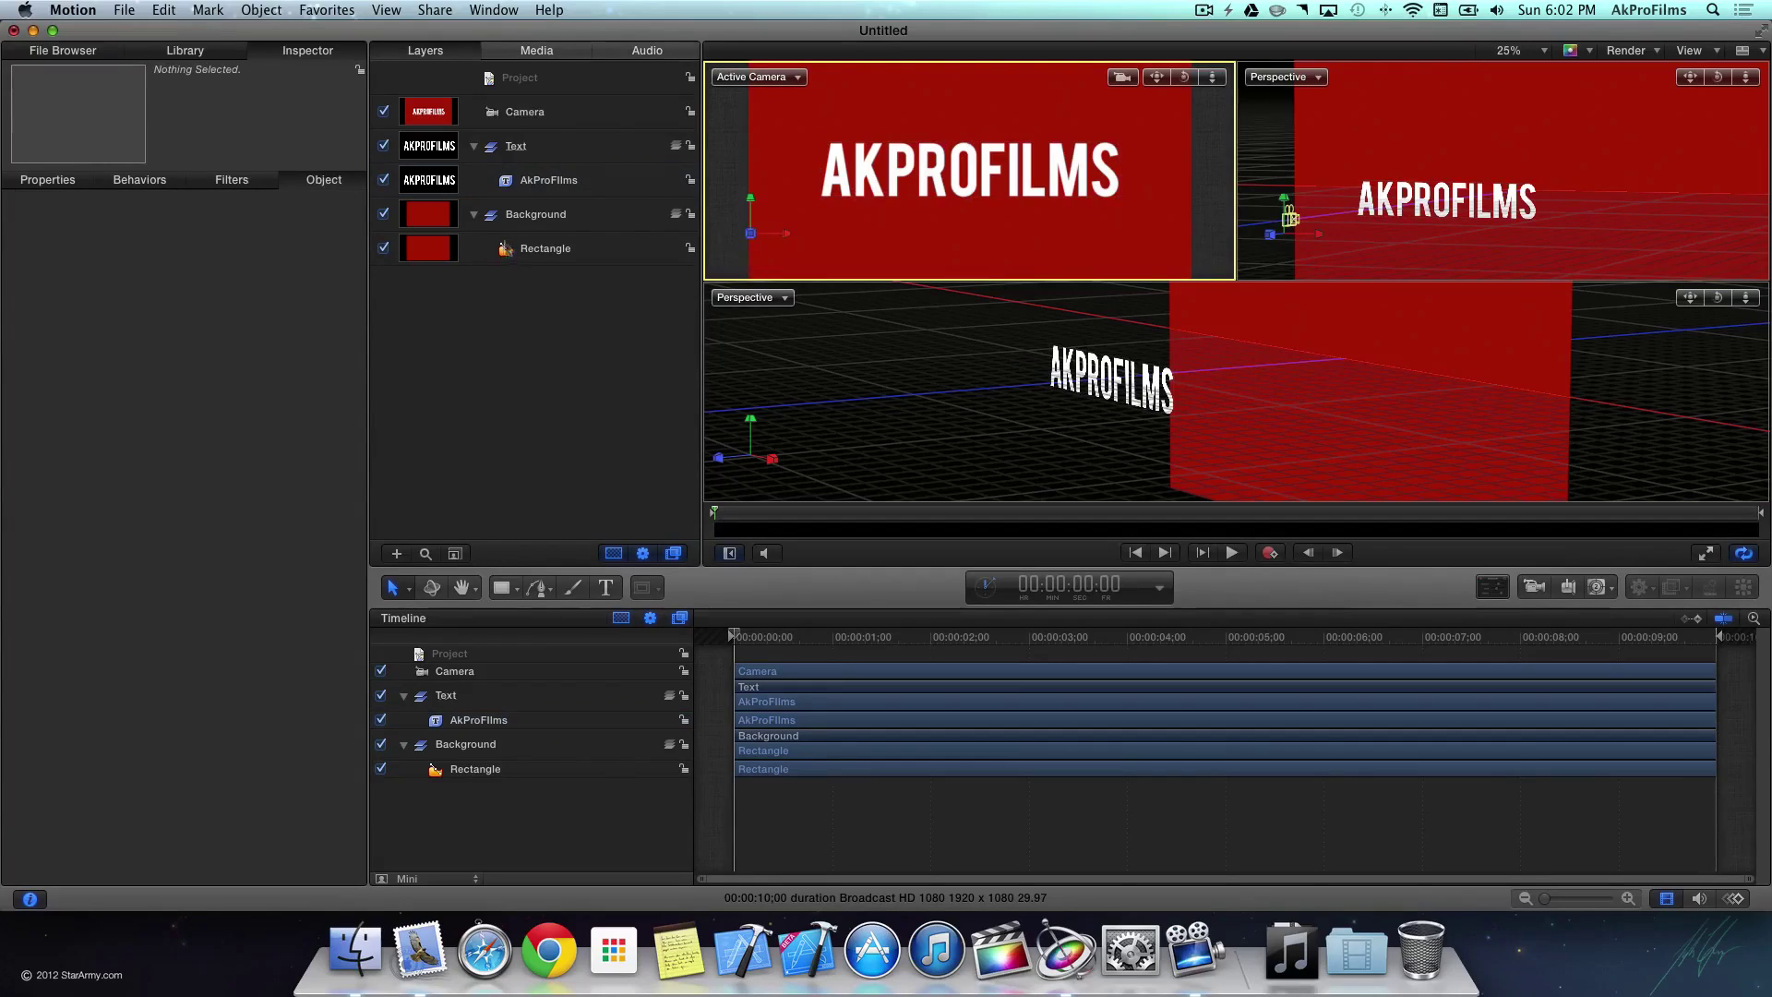
# Step: Add a second text reading "Tech, tutorials & More" just below the title in the Active Camera view
pyautogui.click(606, 589)
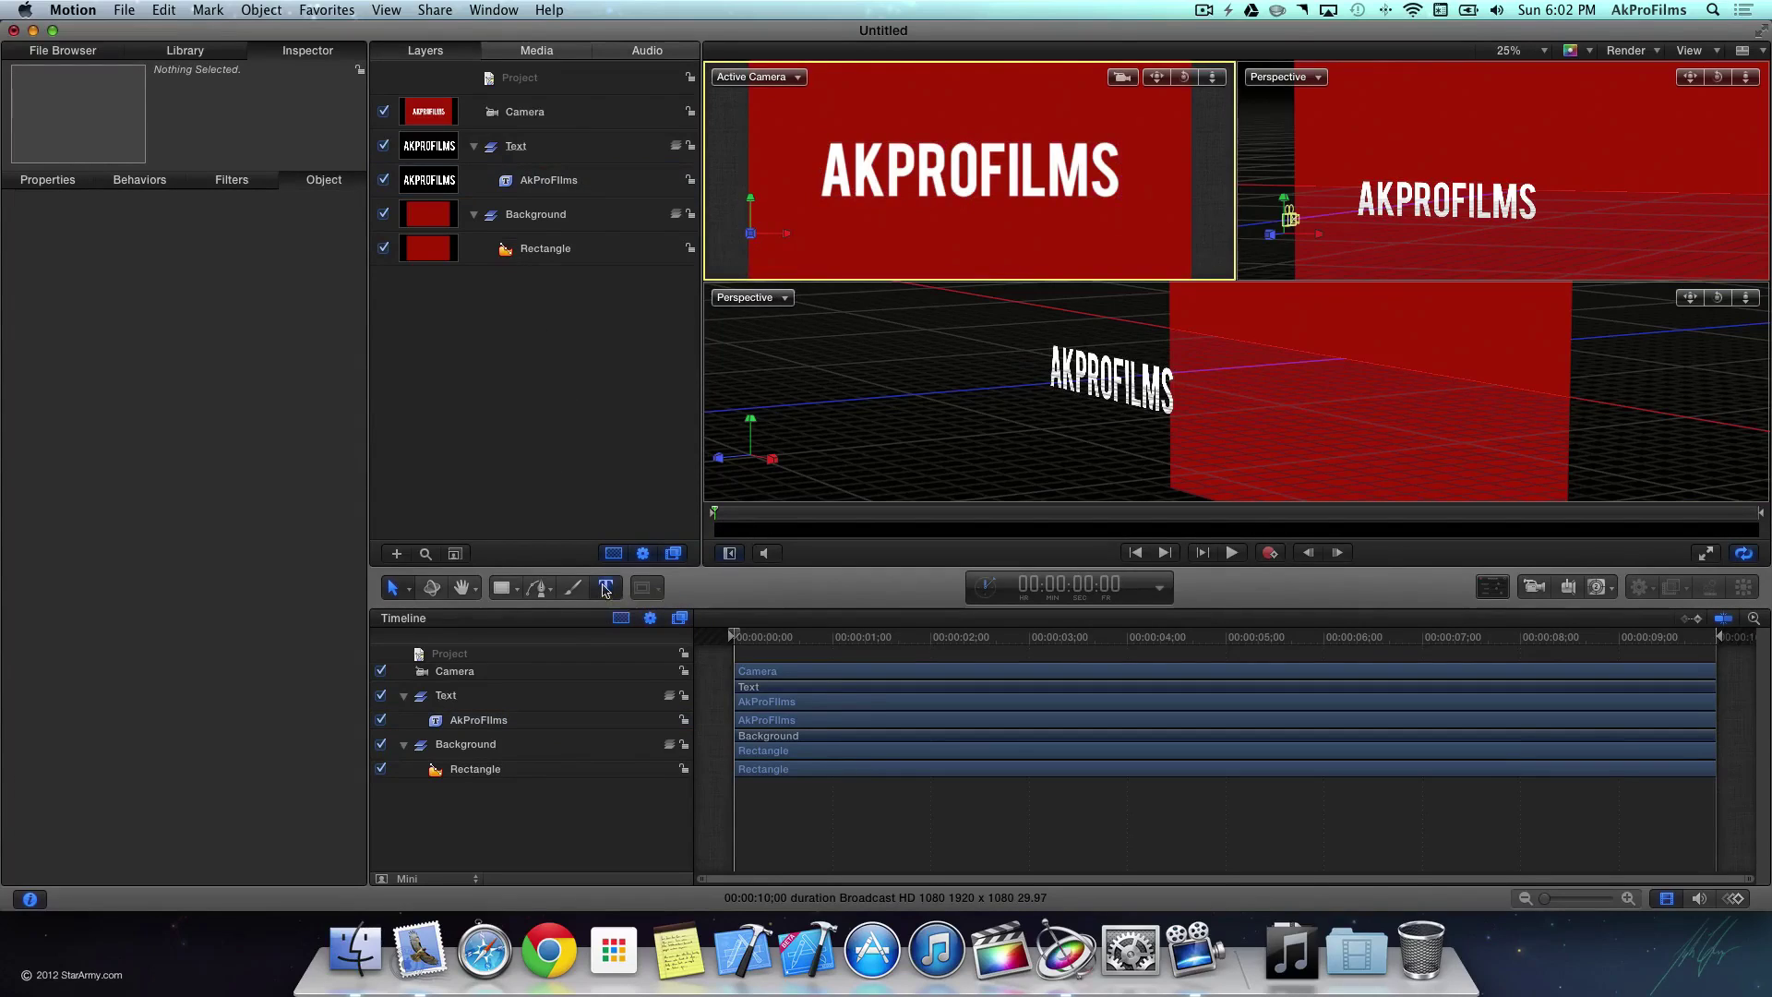
pyautogui.click(936, 217)
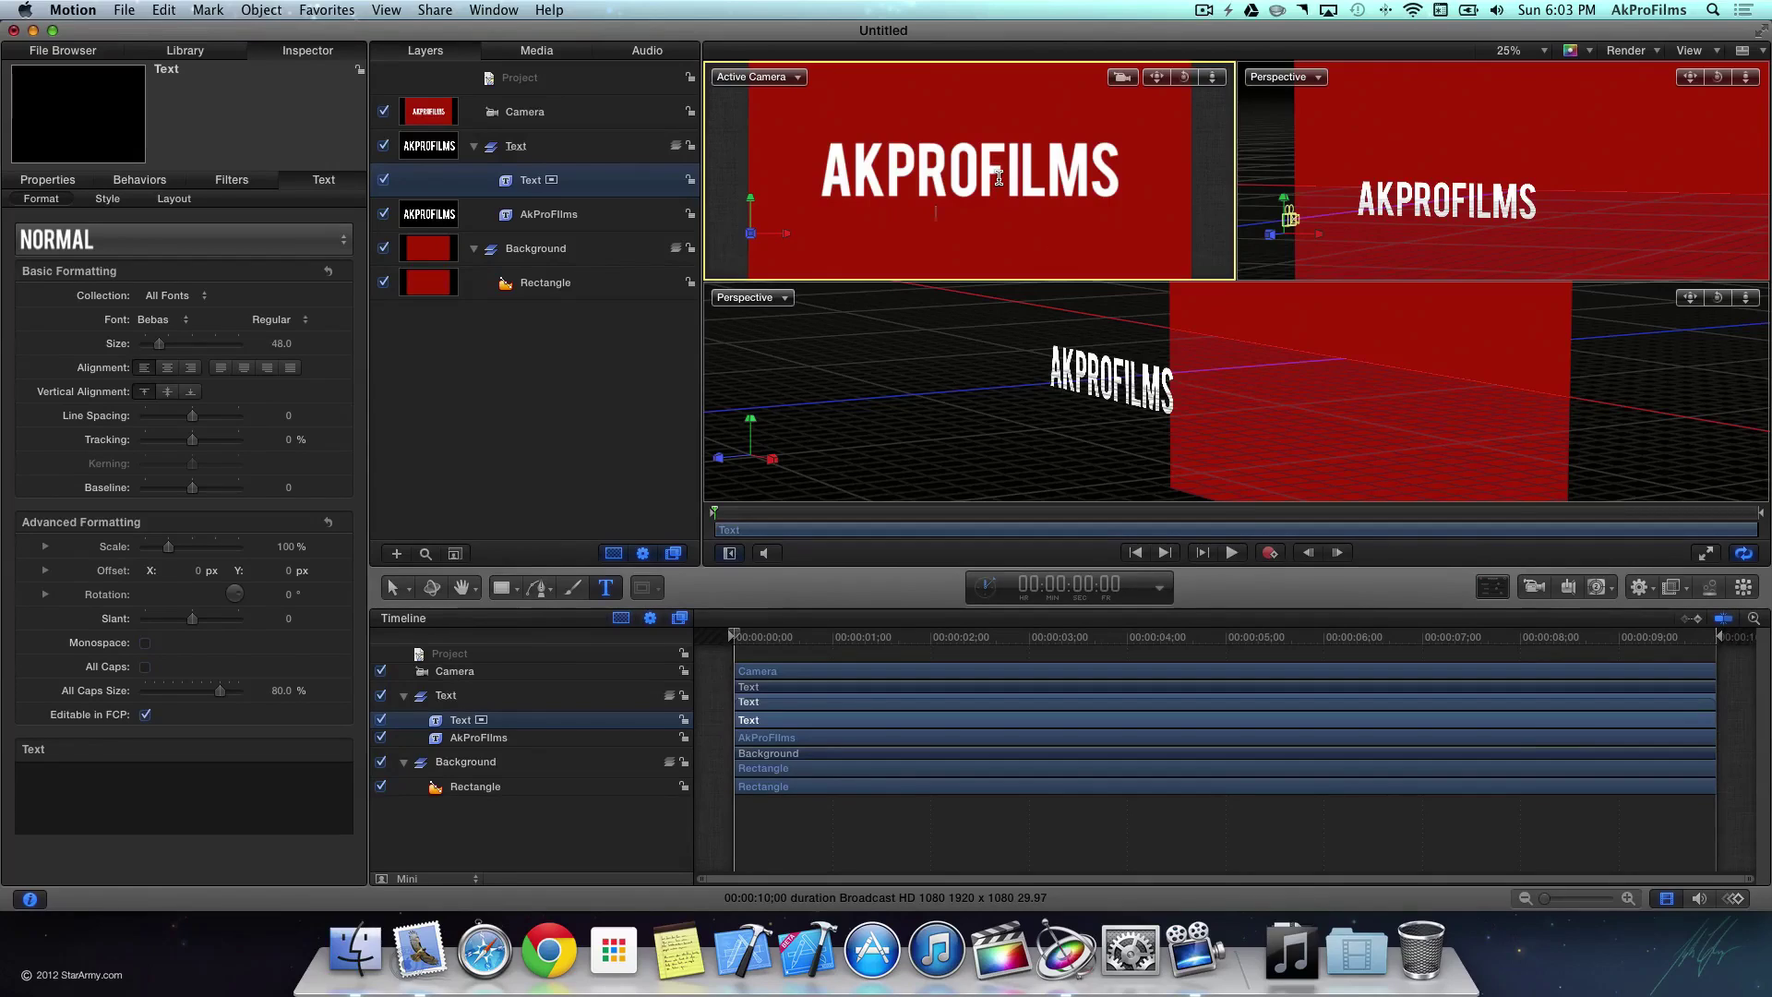
pyautogui.write('h, tuto')
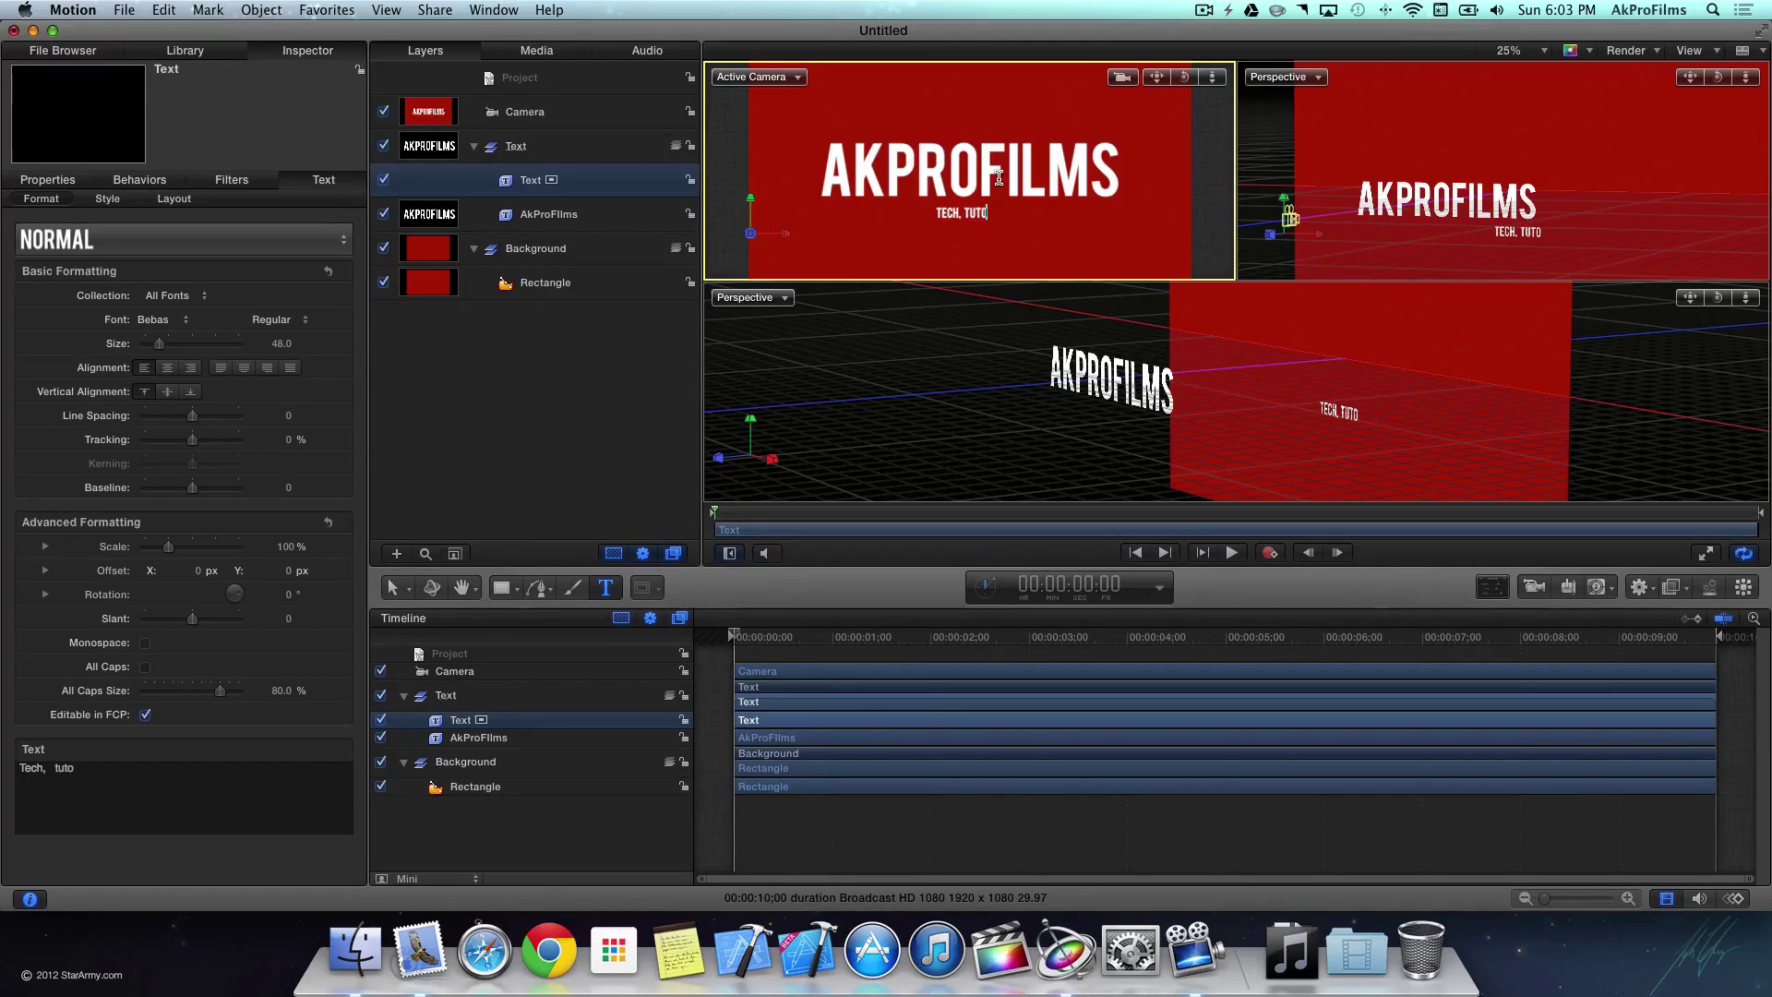
pyautogui.write('rials &M')
pyautogui.press('BackSpace')
pyautogui.press('BackSpace')
pyautogui.write('More')
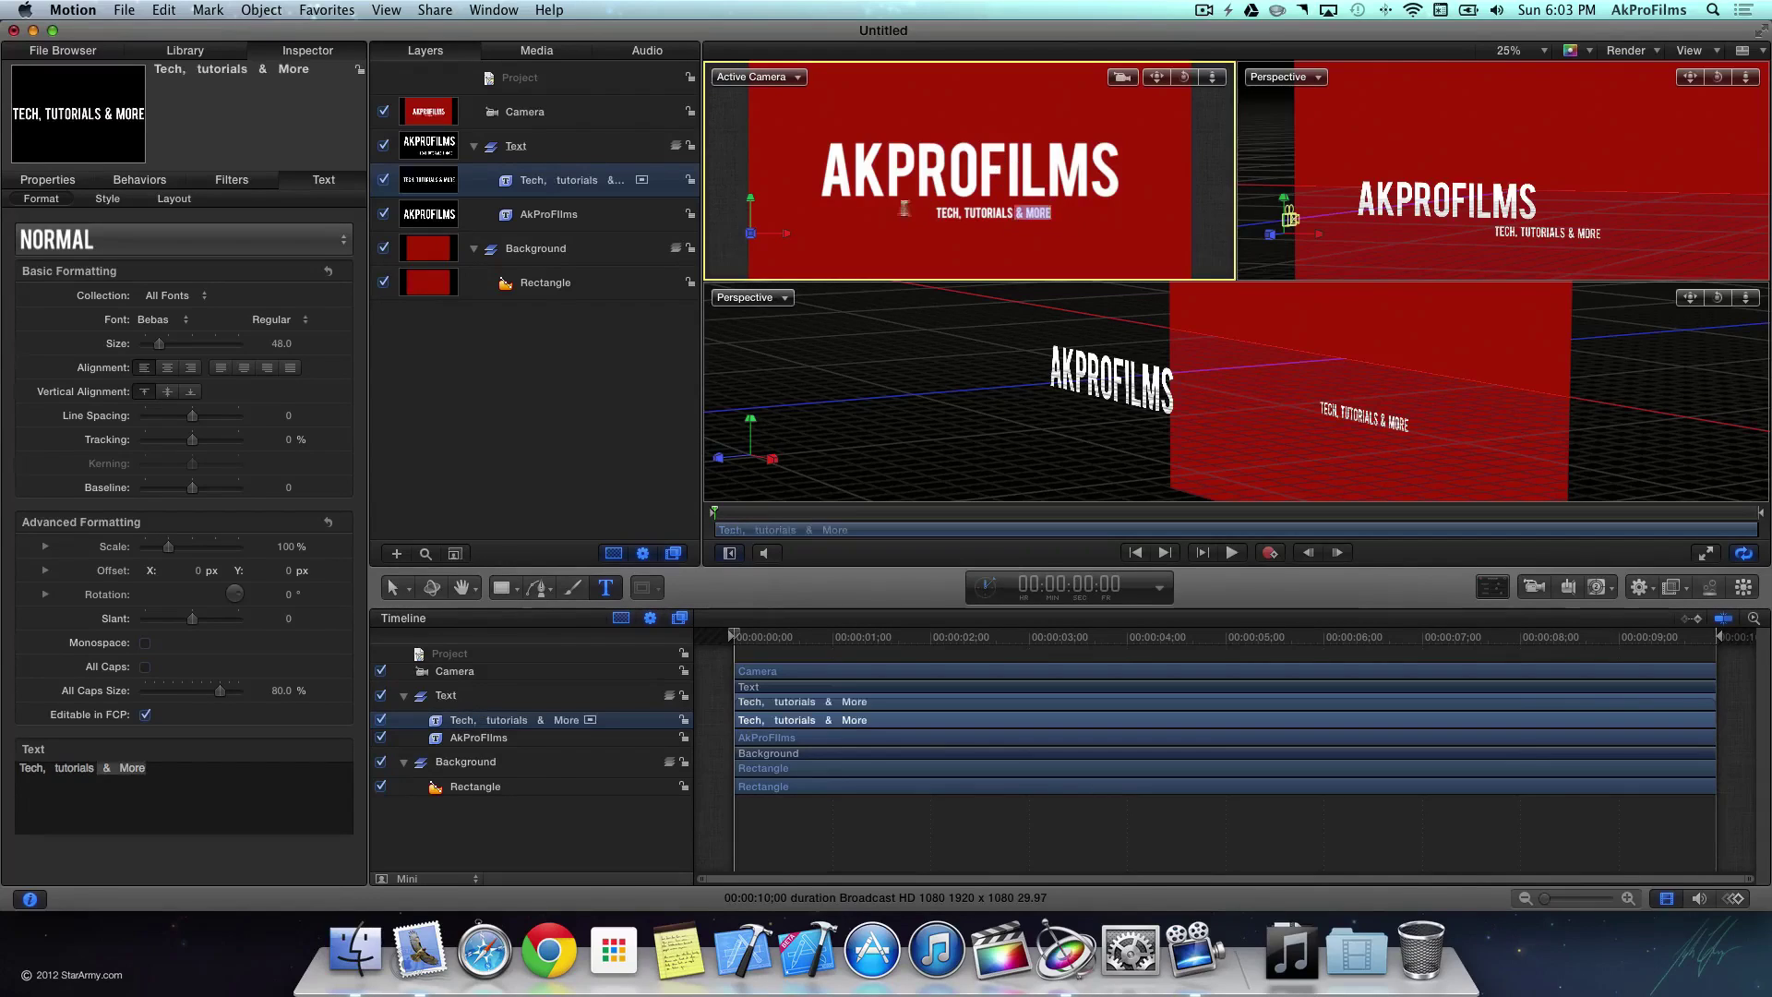
# Step: Enlarge the tagline text to size 65 and shift it slightly left beneath the title
pyautogui.moveTo(1057, 219); pyautogui.dragTo(865, 203)
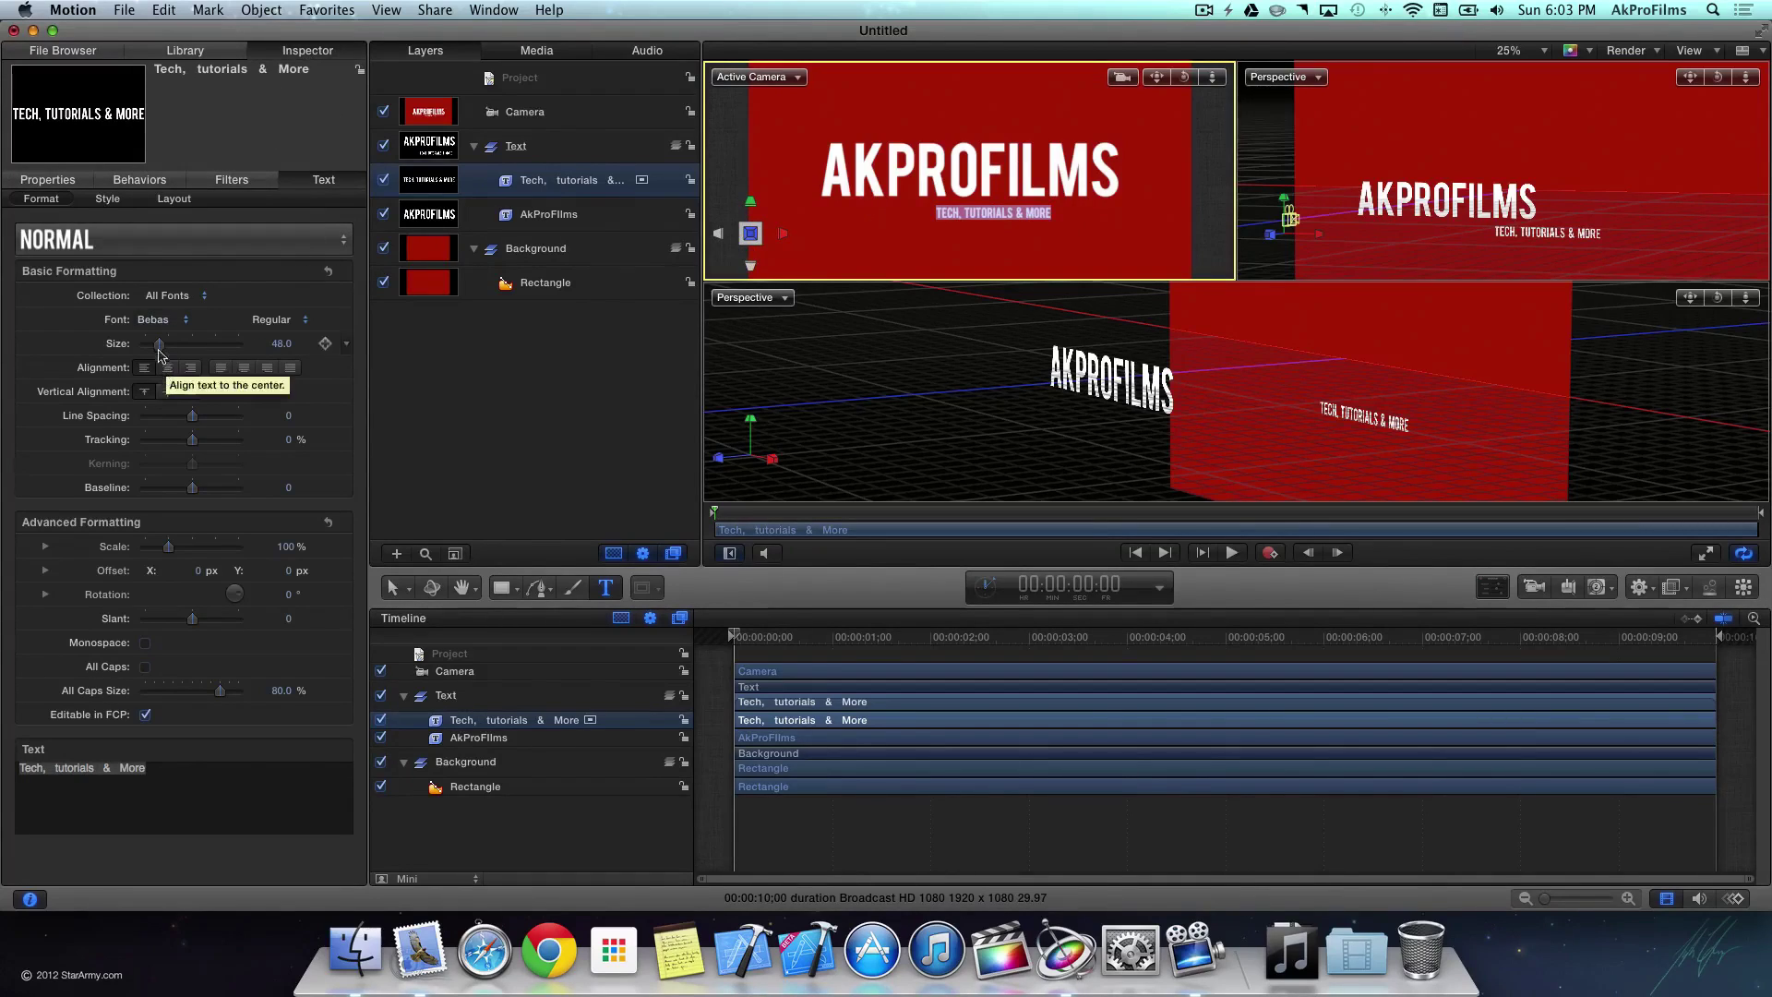
pyautogui.moveTo(159, 343); pyautogui.dragTo(165, 347)
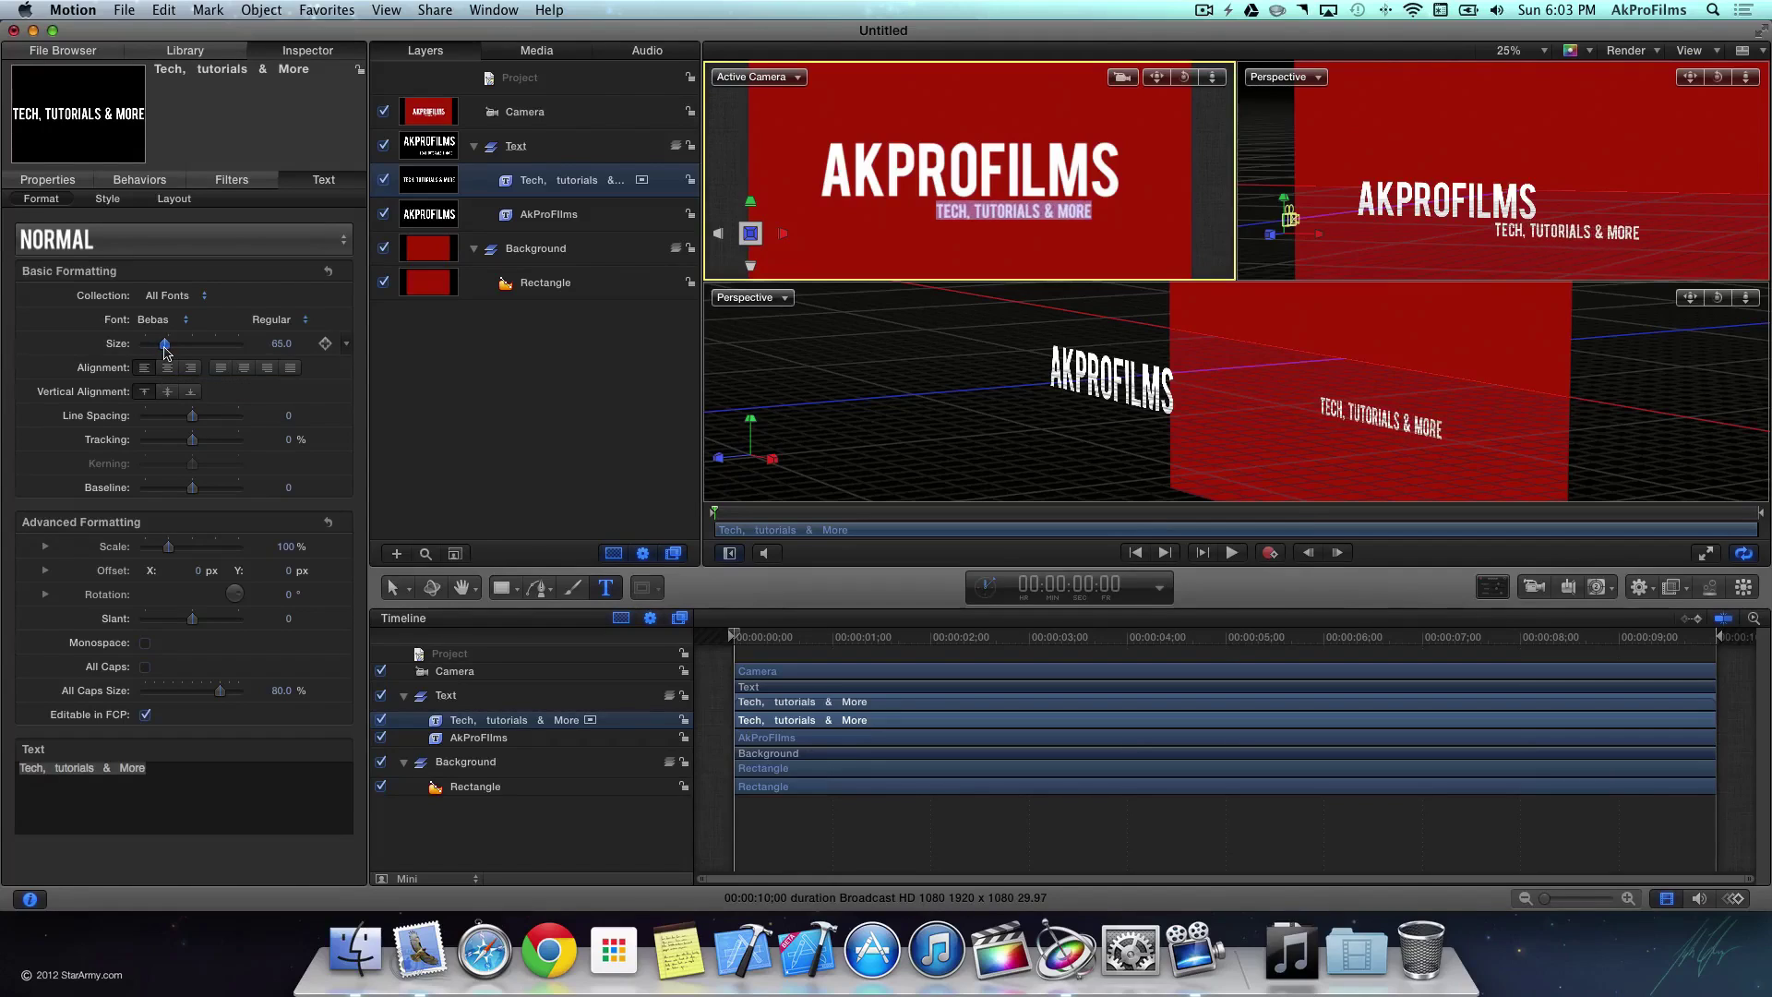
pyautogui.click(528, 390)
pyautogui.click(944, 210)
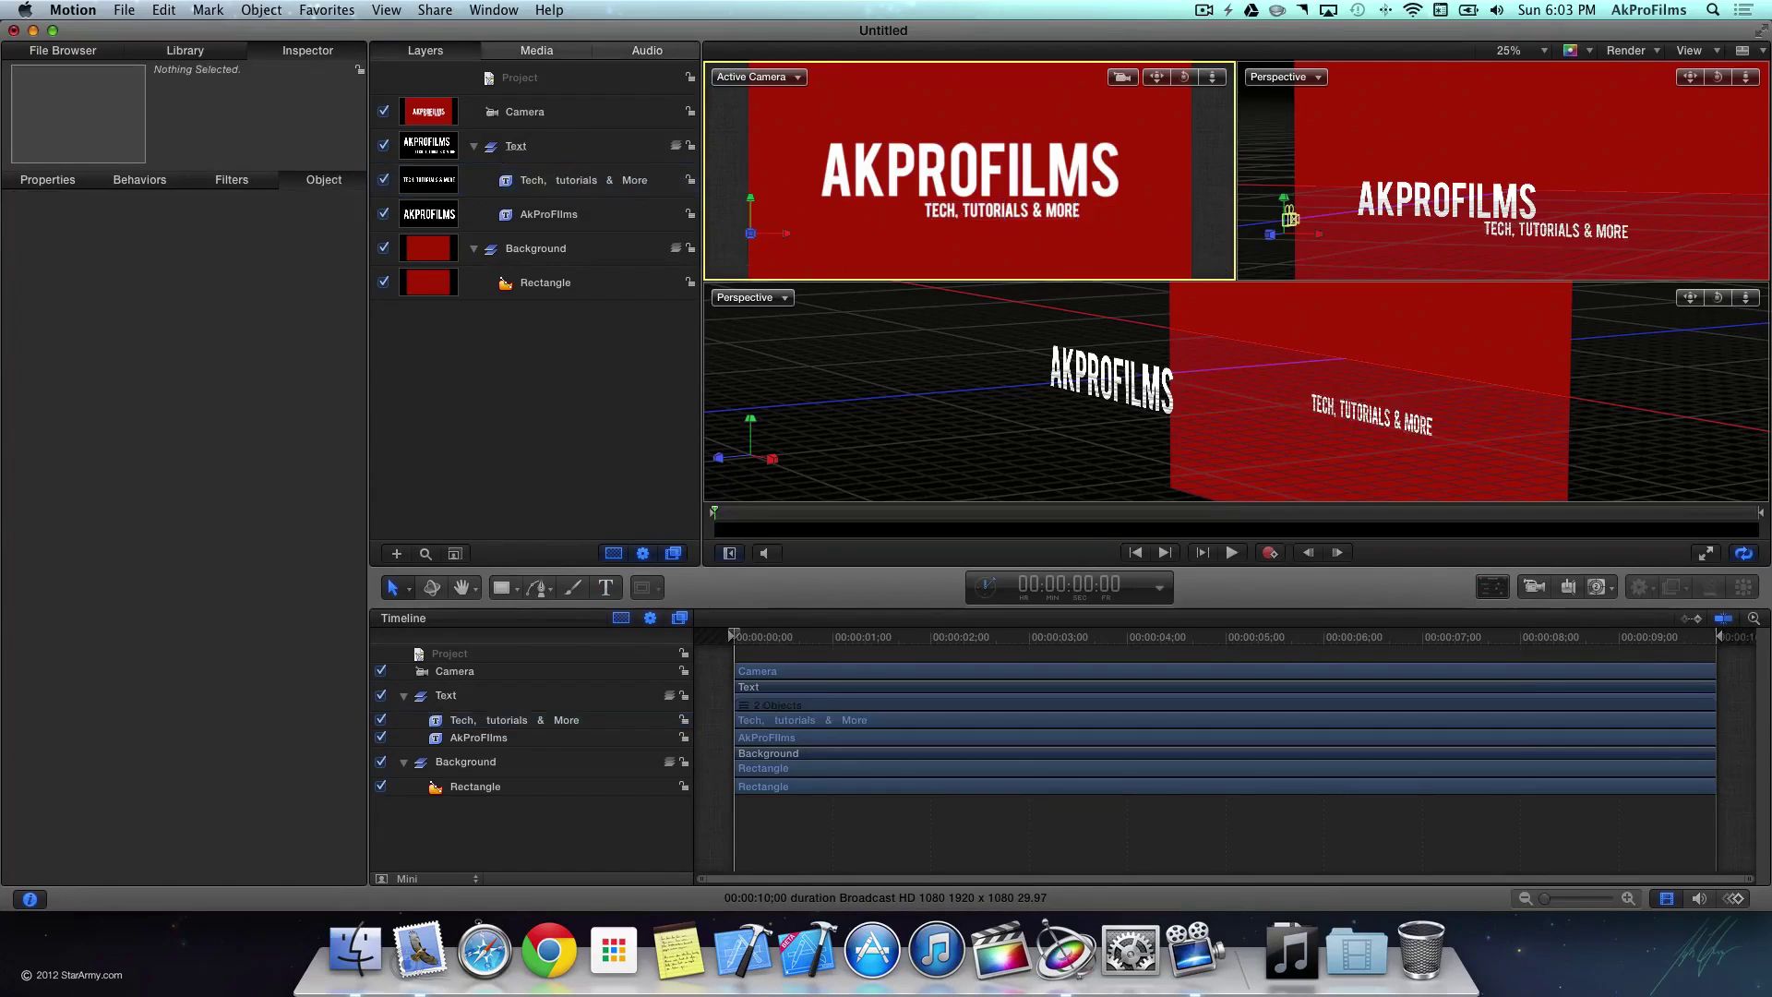
# Step: Move the tagline between the background and the title with a Z position of 474 px, and realign it beneath the title
pyautogui.click(965, 214)
pyautogui.click(61, 184)
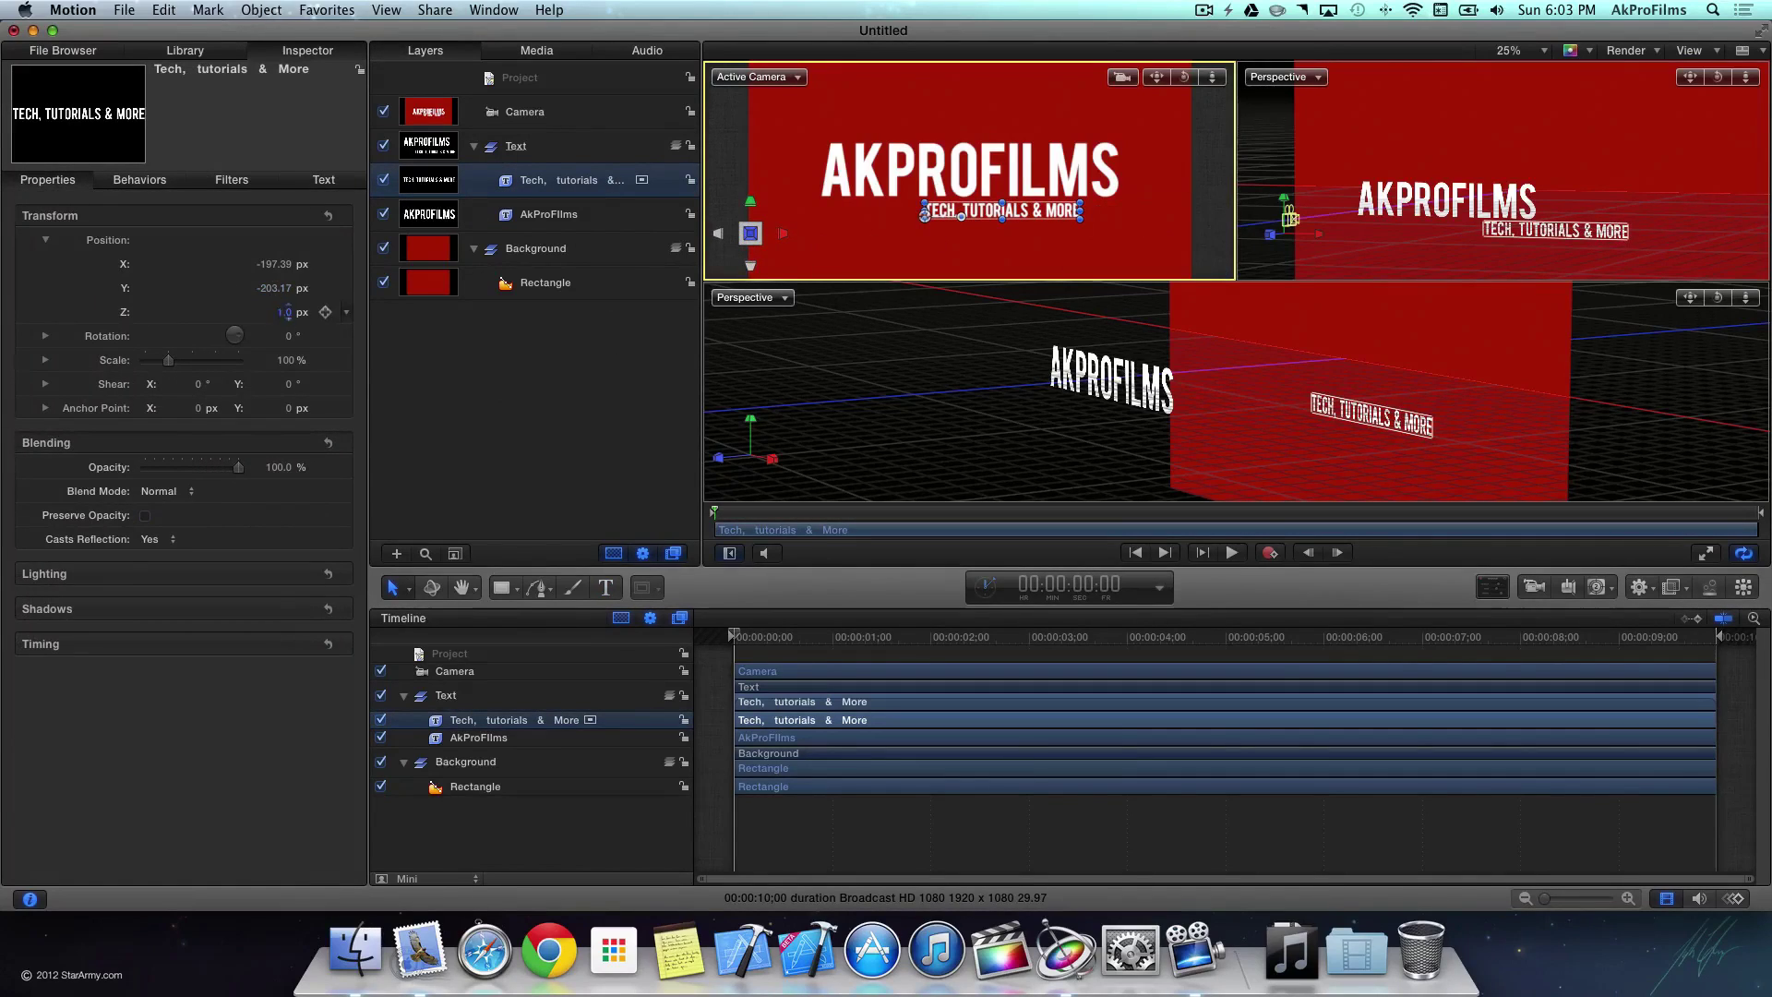
pyautogui.moveTo(285, 312); pyautogui.dragTo(278, 312)
pyautogui.moveTo(1718, 298); pyautogui.dragTo(1724, 301)
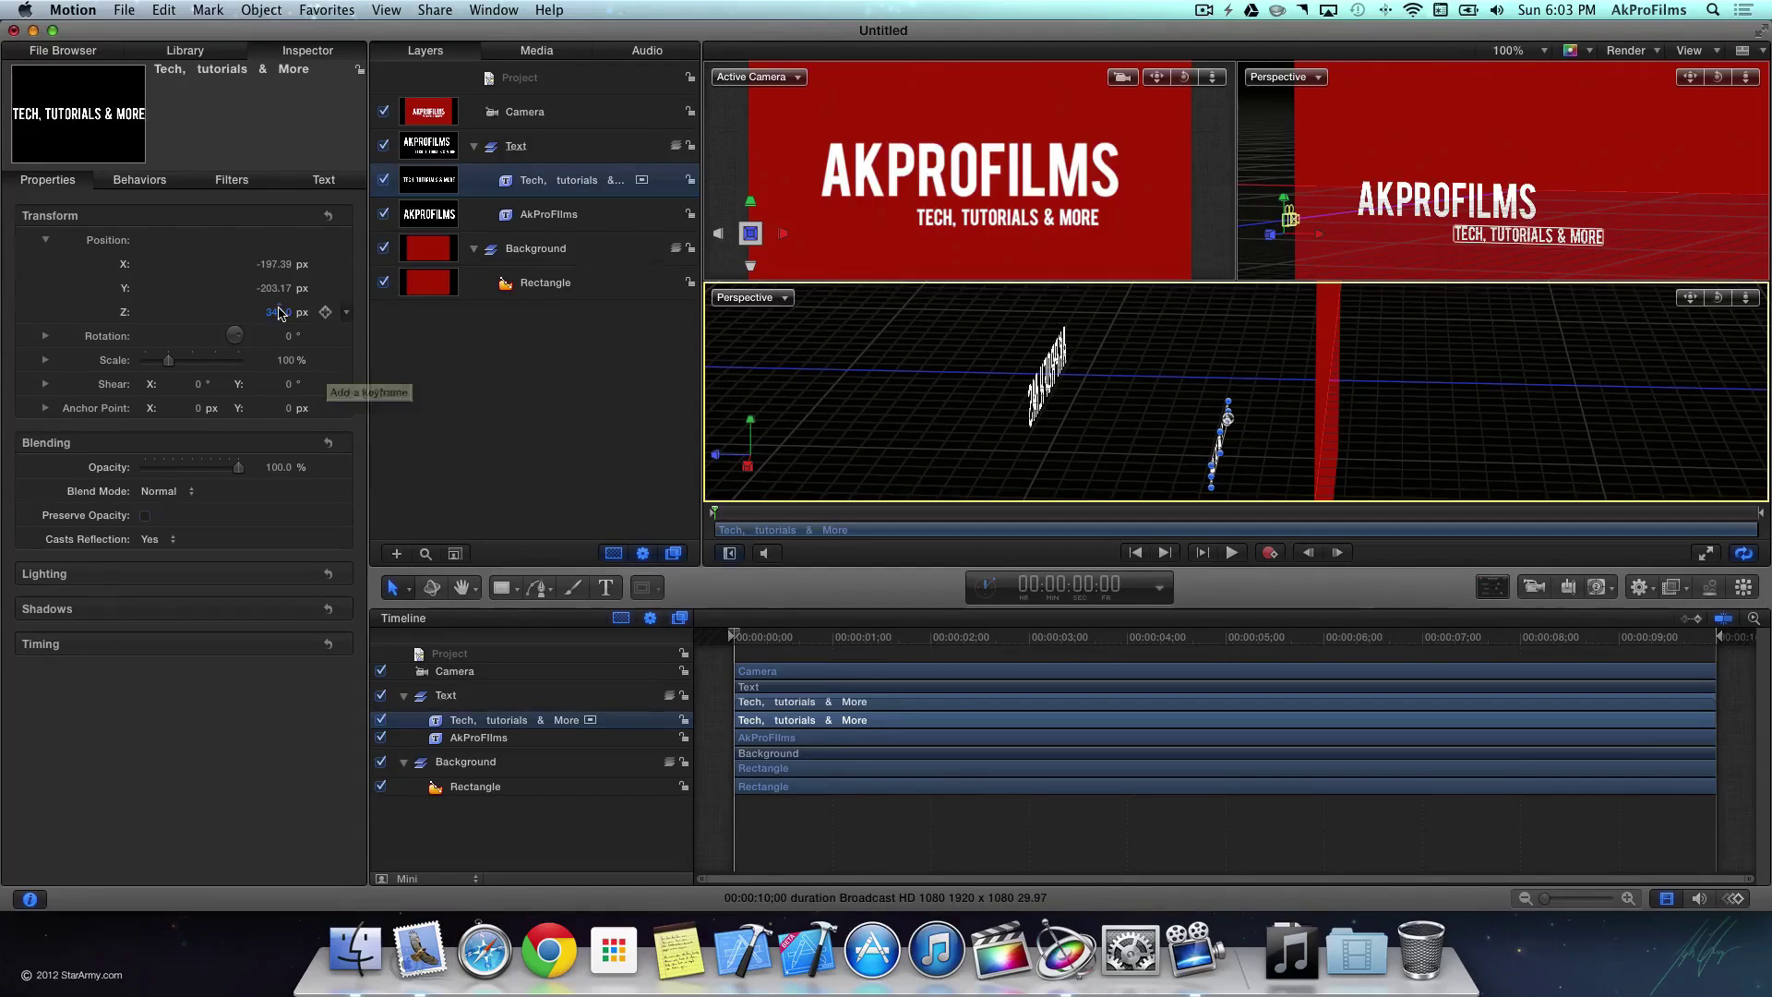
pyautogui.moveTo(275, 312); pyautogui.dragTo(312, 312)
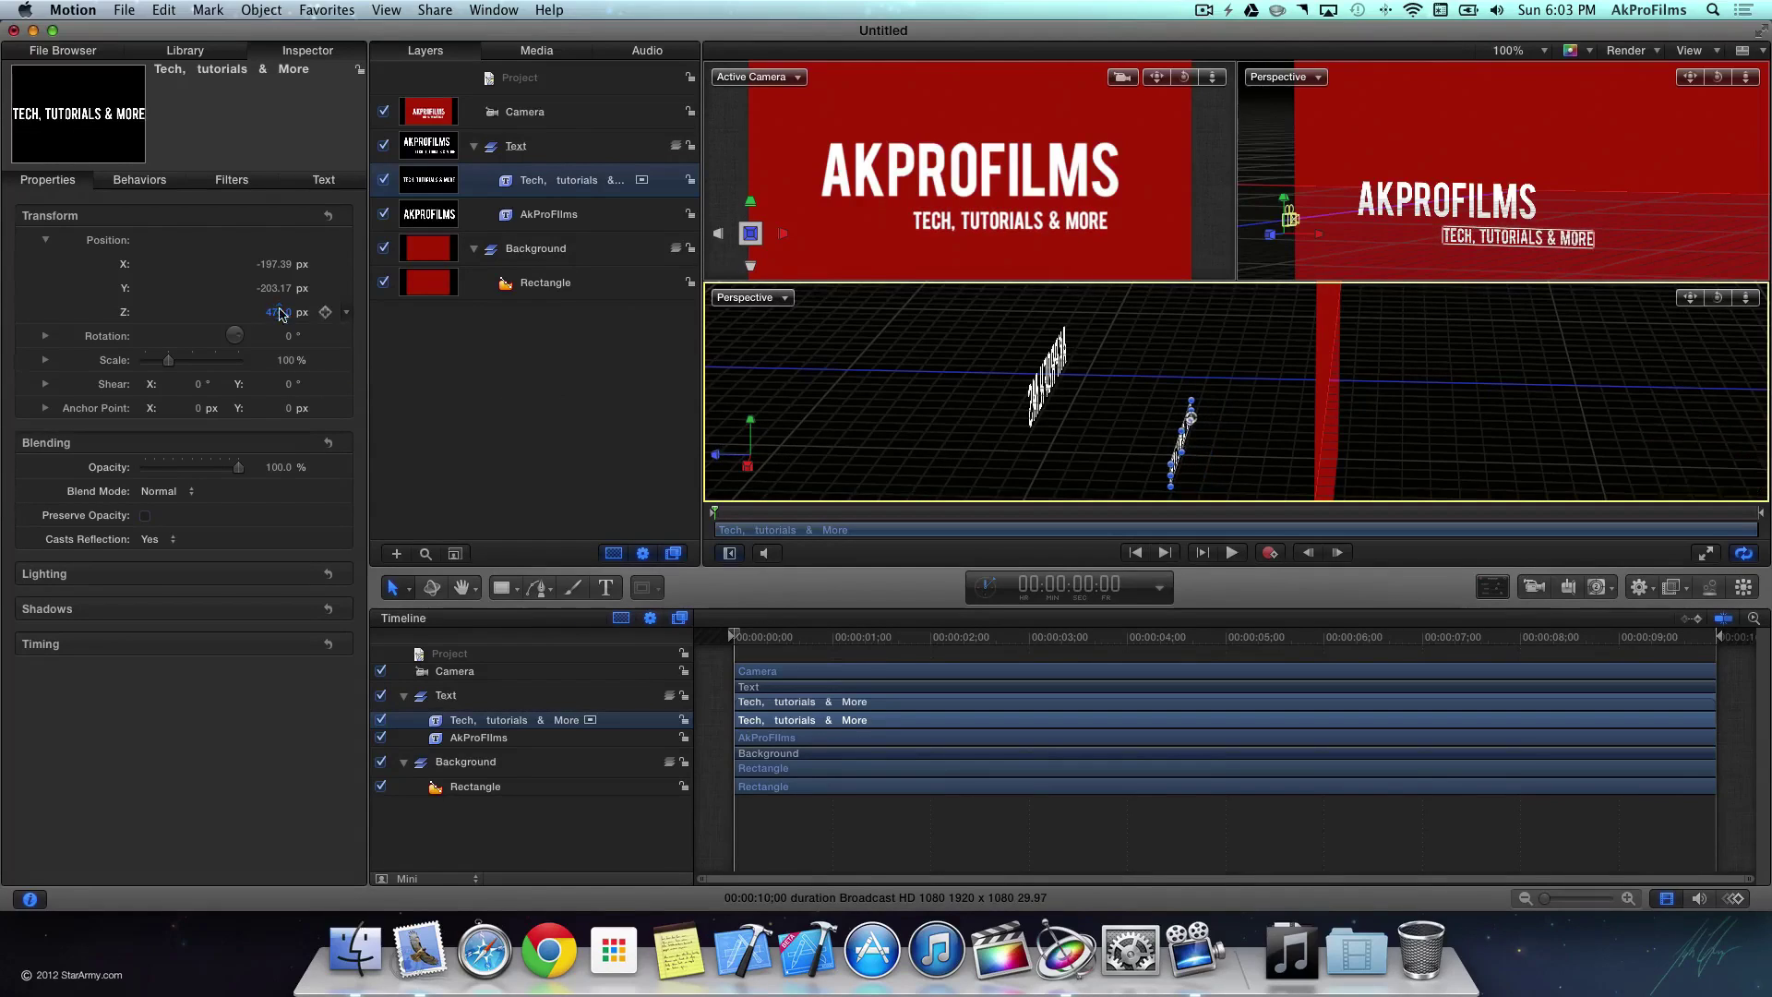
pyautogui.doubleClick(1718, 297)
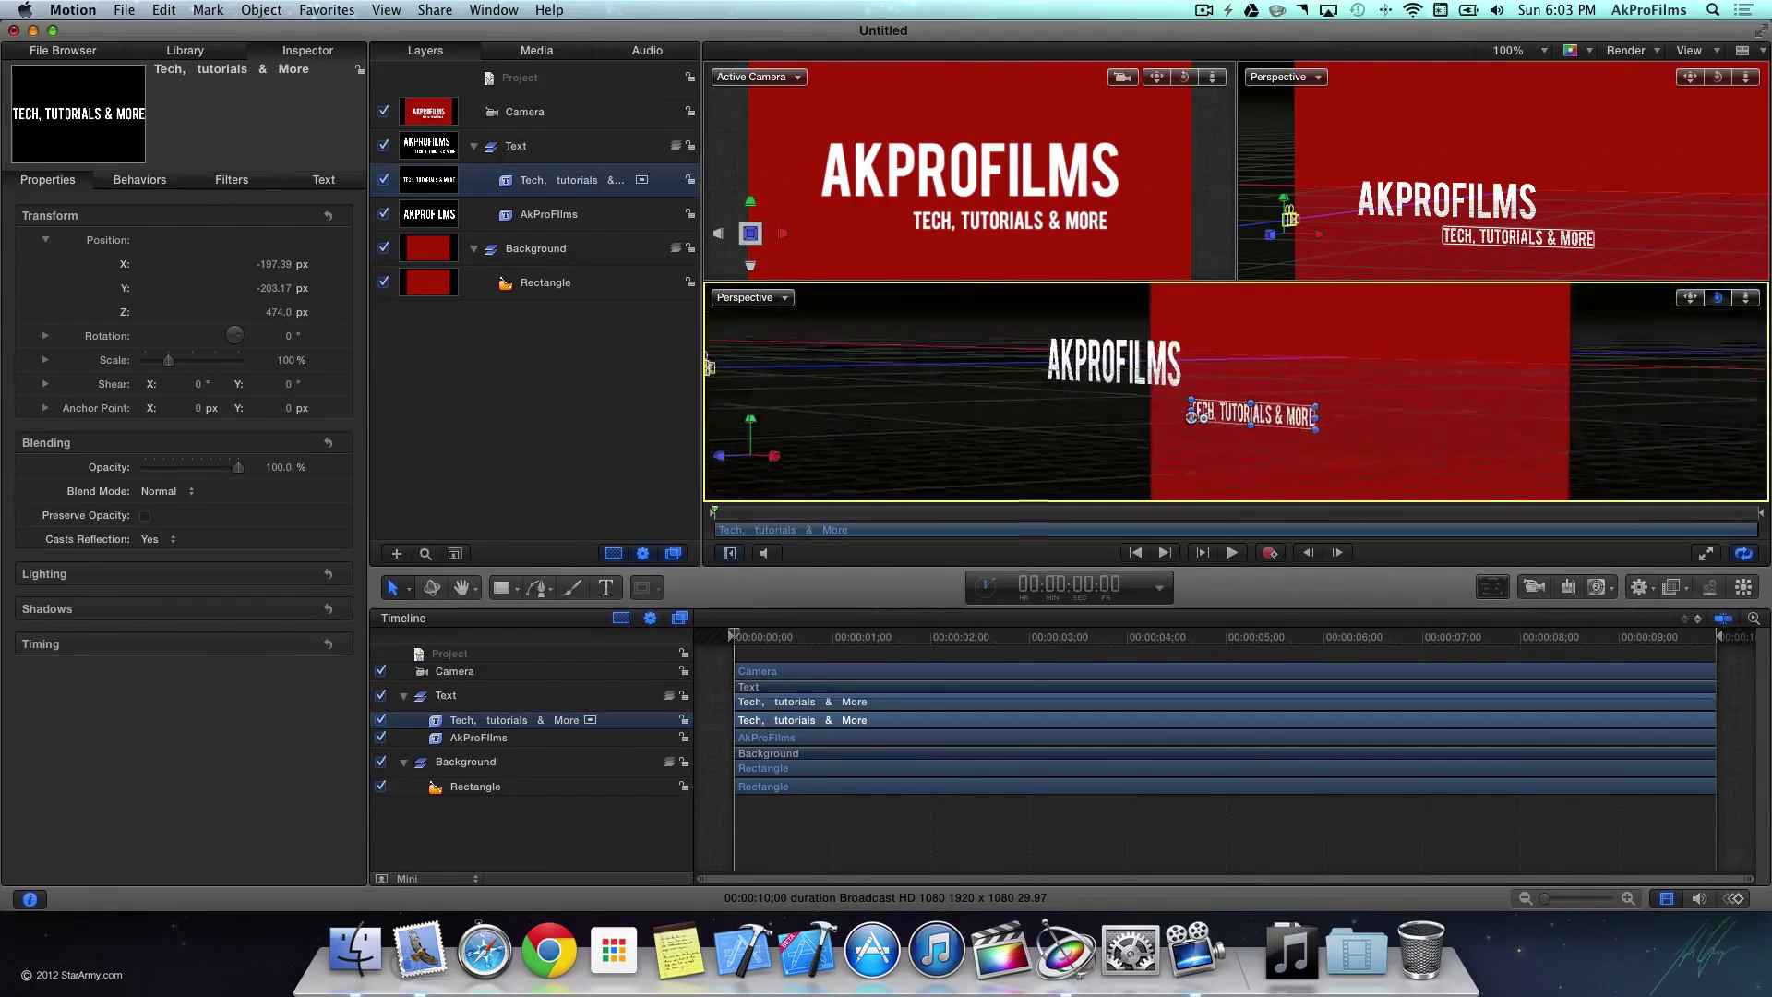
pyautogui.moveTo(1718, 297); pyautogui.dragTo(1694, 321)
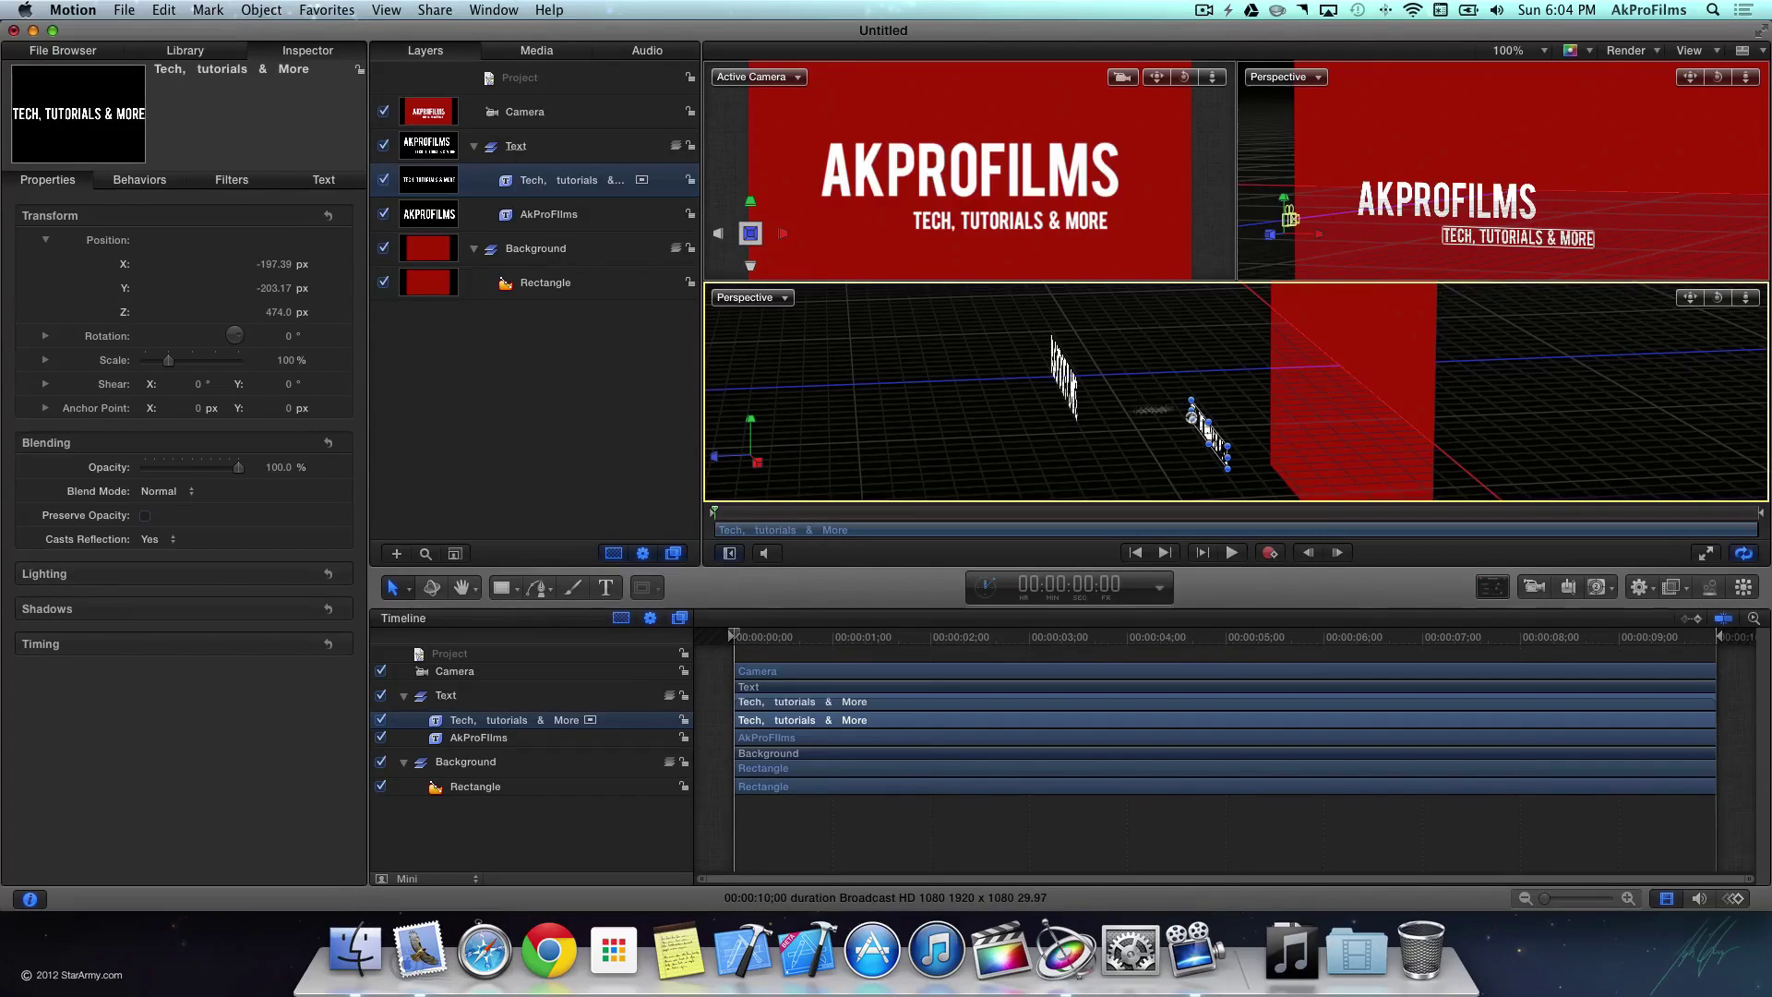
pyautogui.moveTo(974, 227); pyautogui.dragTo(1005, 218)
pyautogui.click(732, 170)
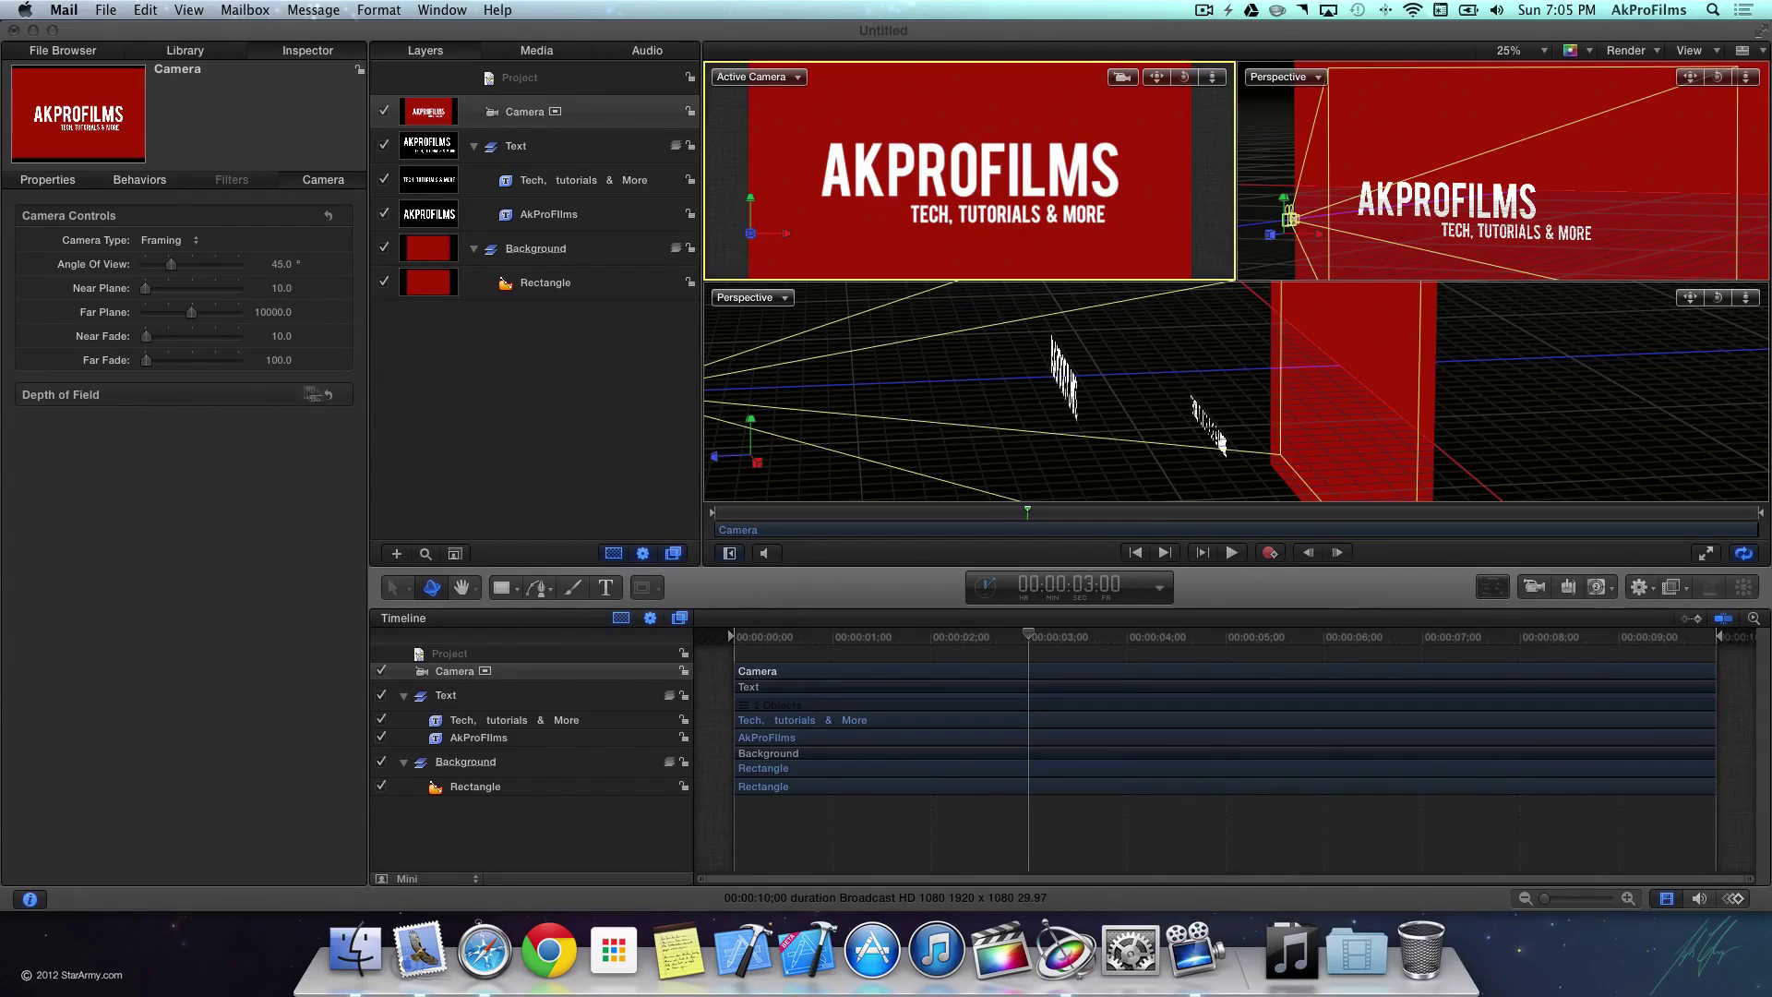
# Step: Show the Camera's Depth of Field parameters and enable Depth of Field in the canvas render settings
pyautogui.click(427, 123)
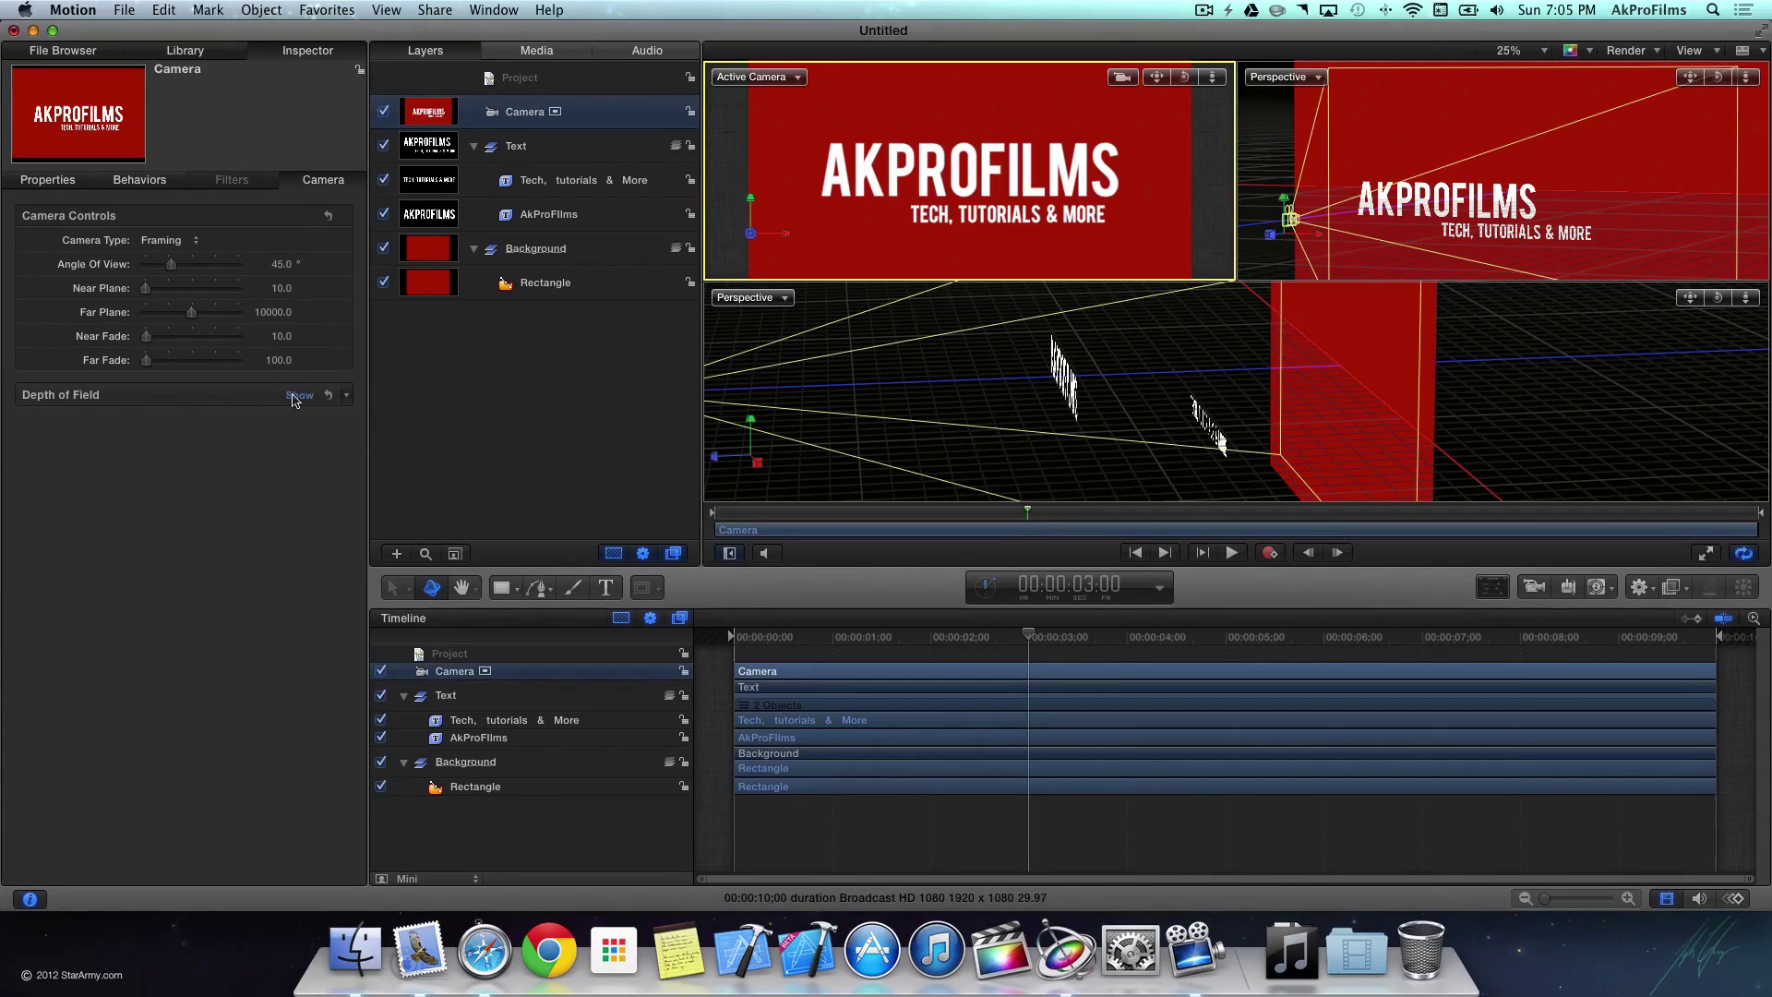
pyautogui.click(293, 397)
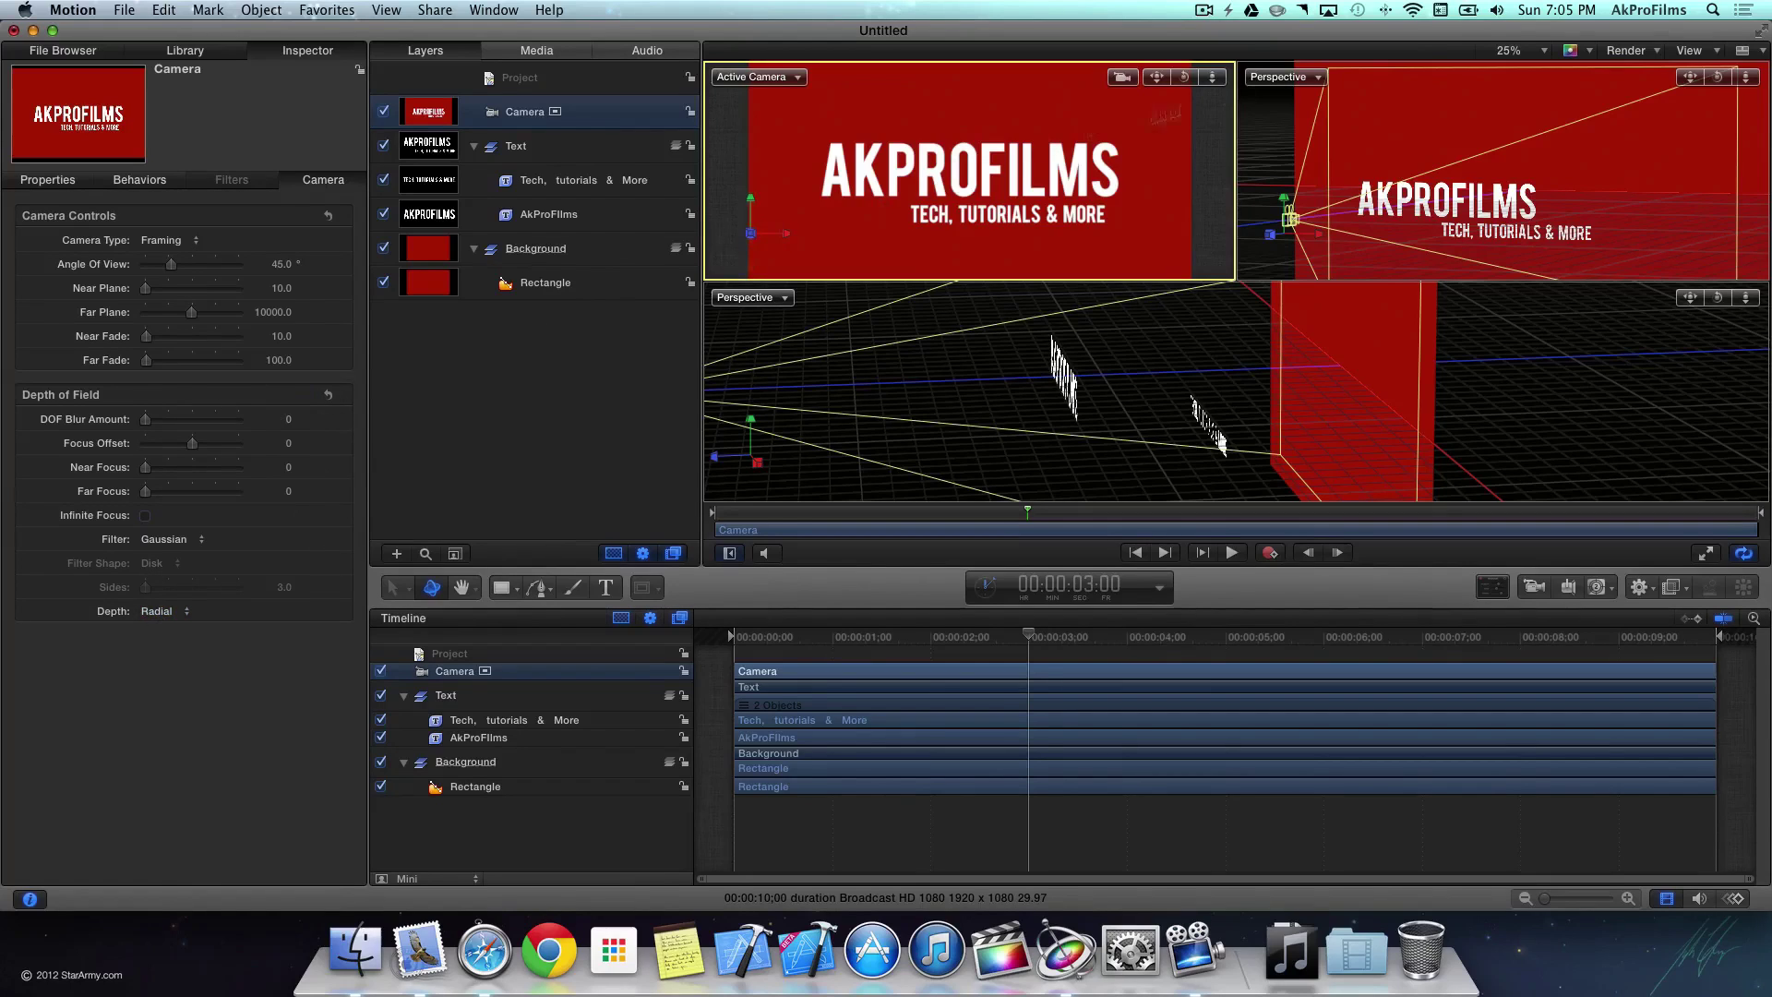
pyautogui.click(1652, 53)
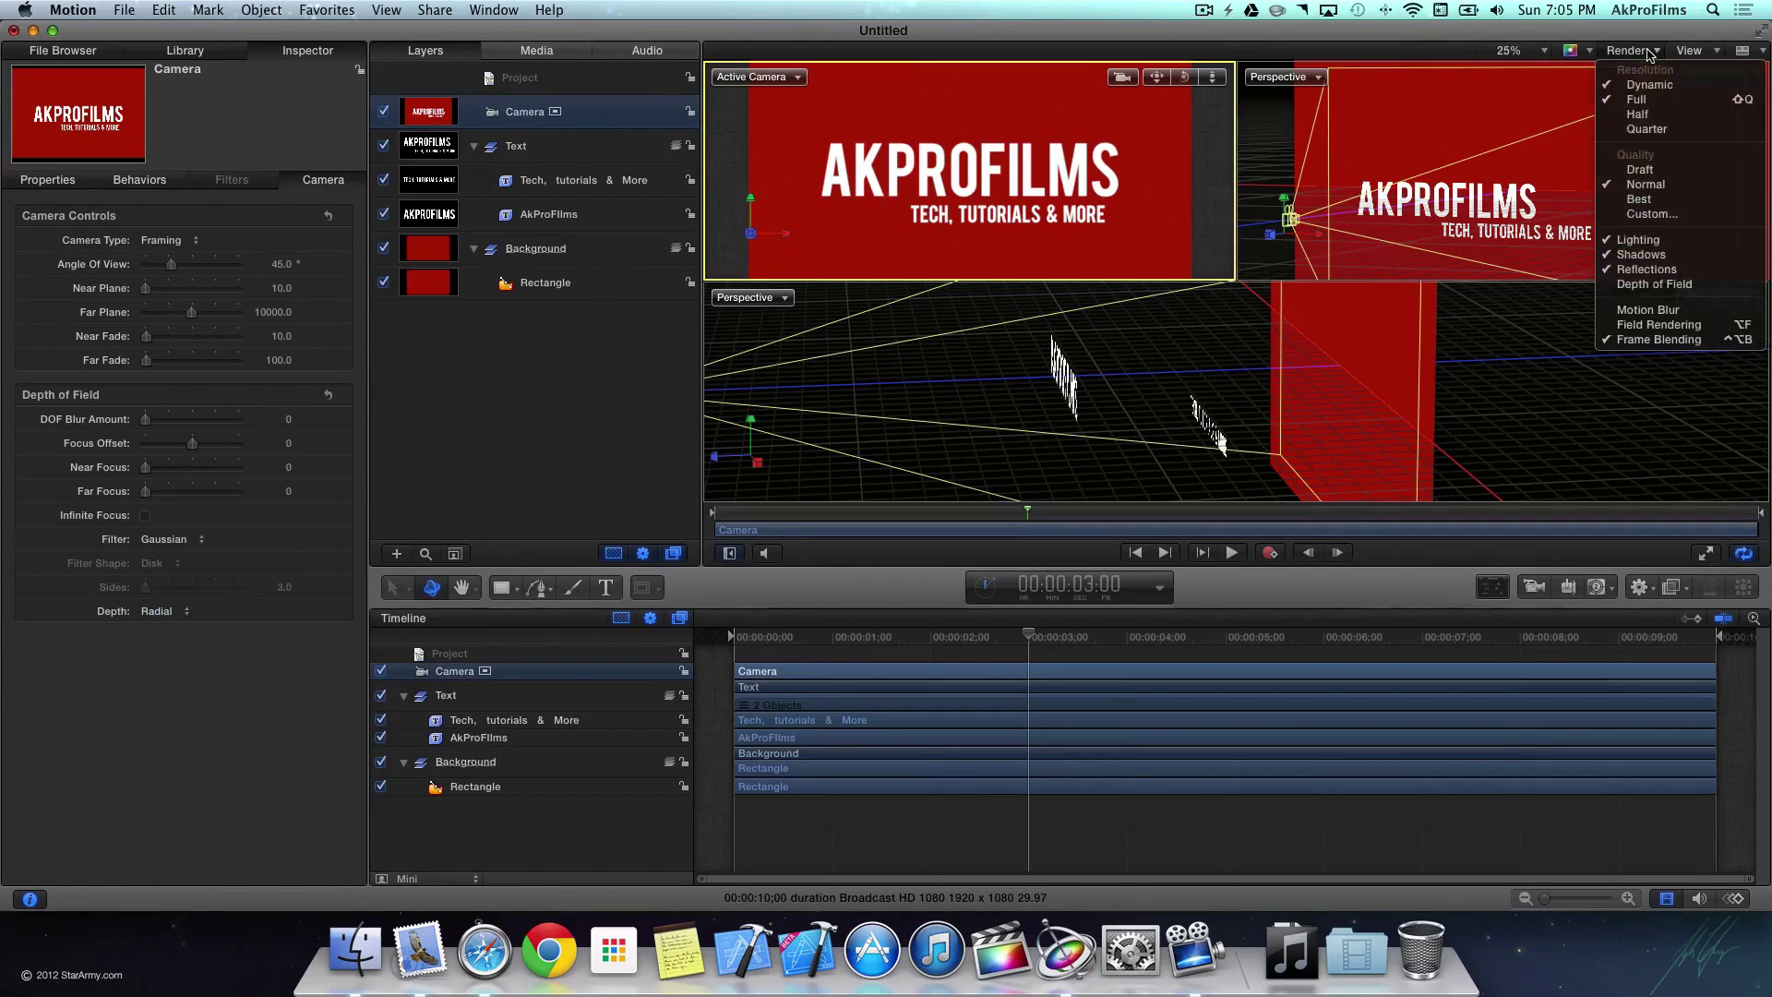
pyautogui.click(1672, 286)
pyautogui.click(1629, 52)
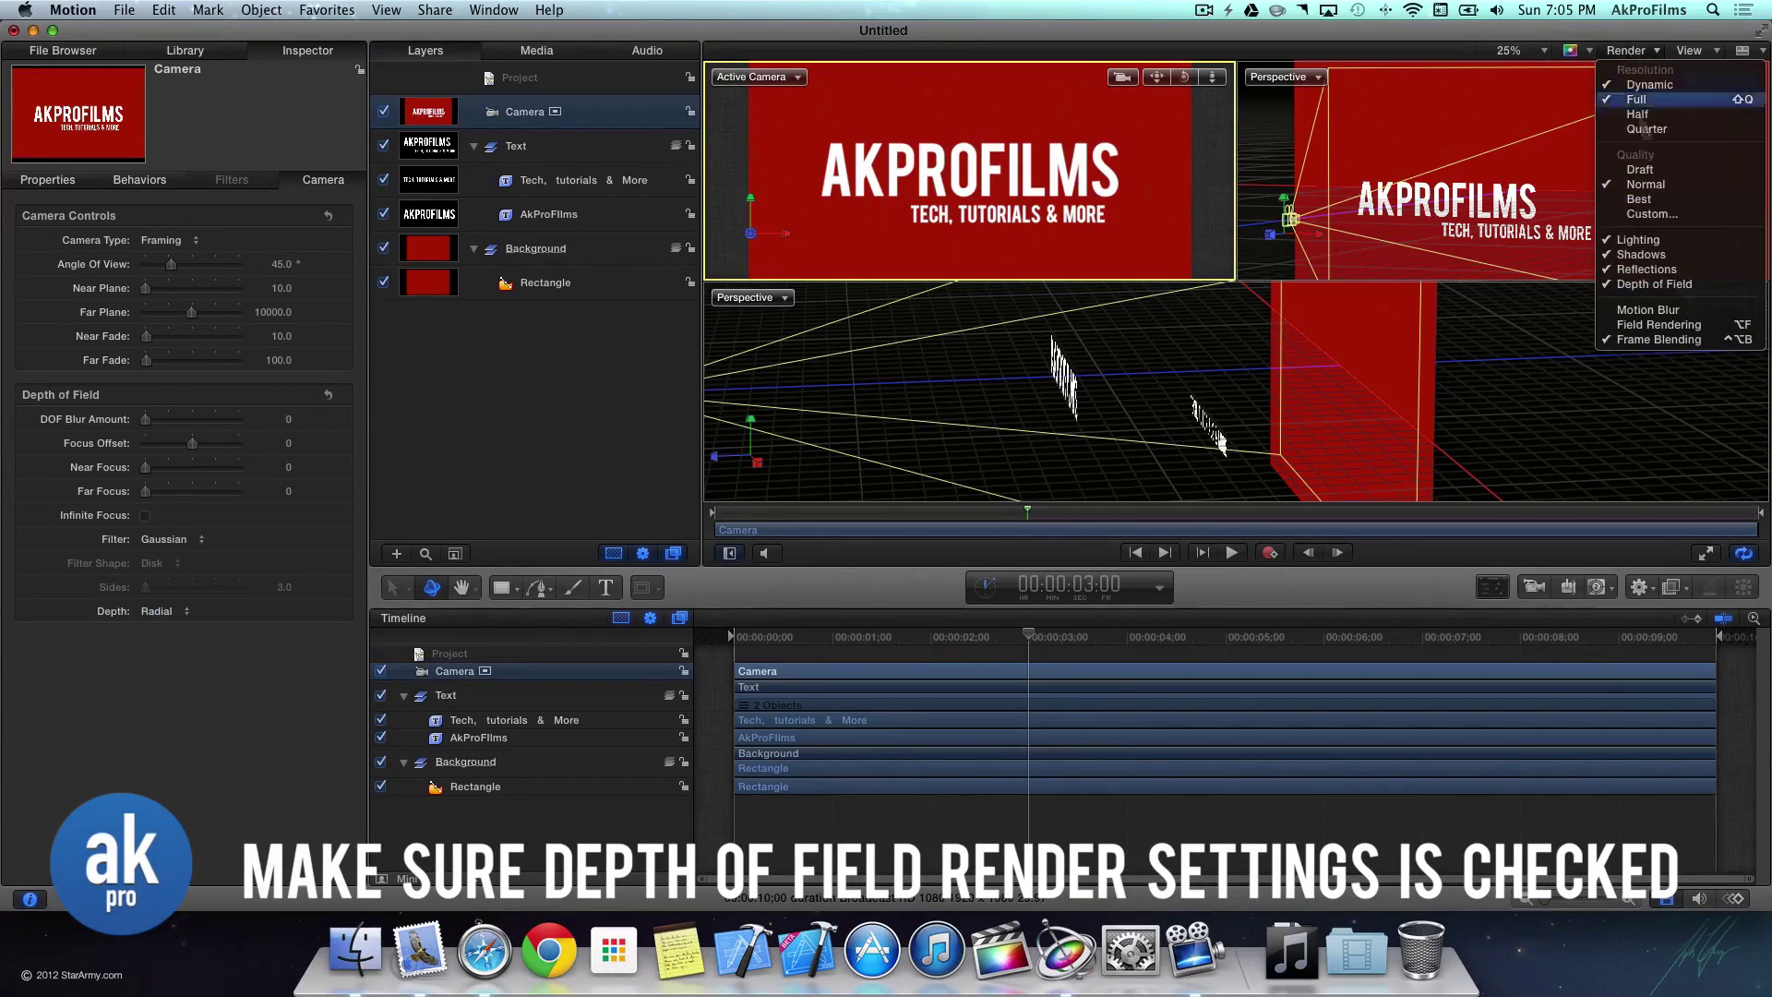
pyautogui.click(1727, 290)
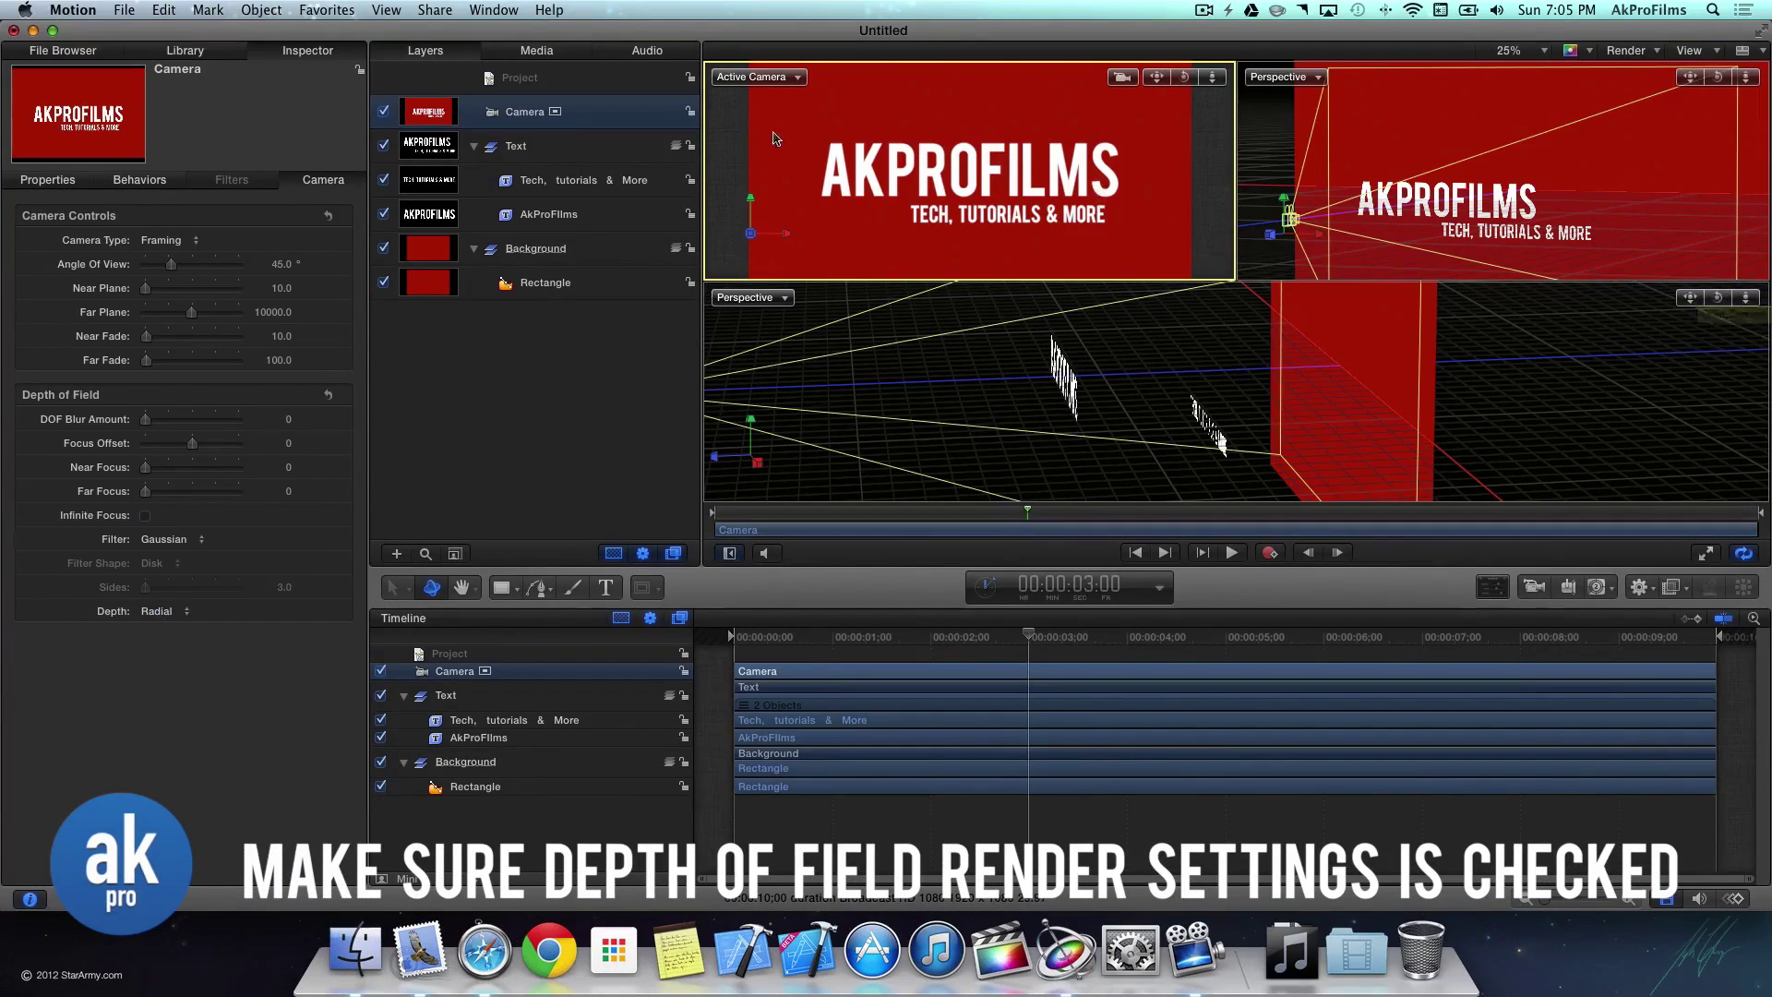
pyautogui.click(1644, 52)
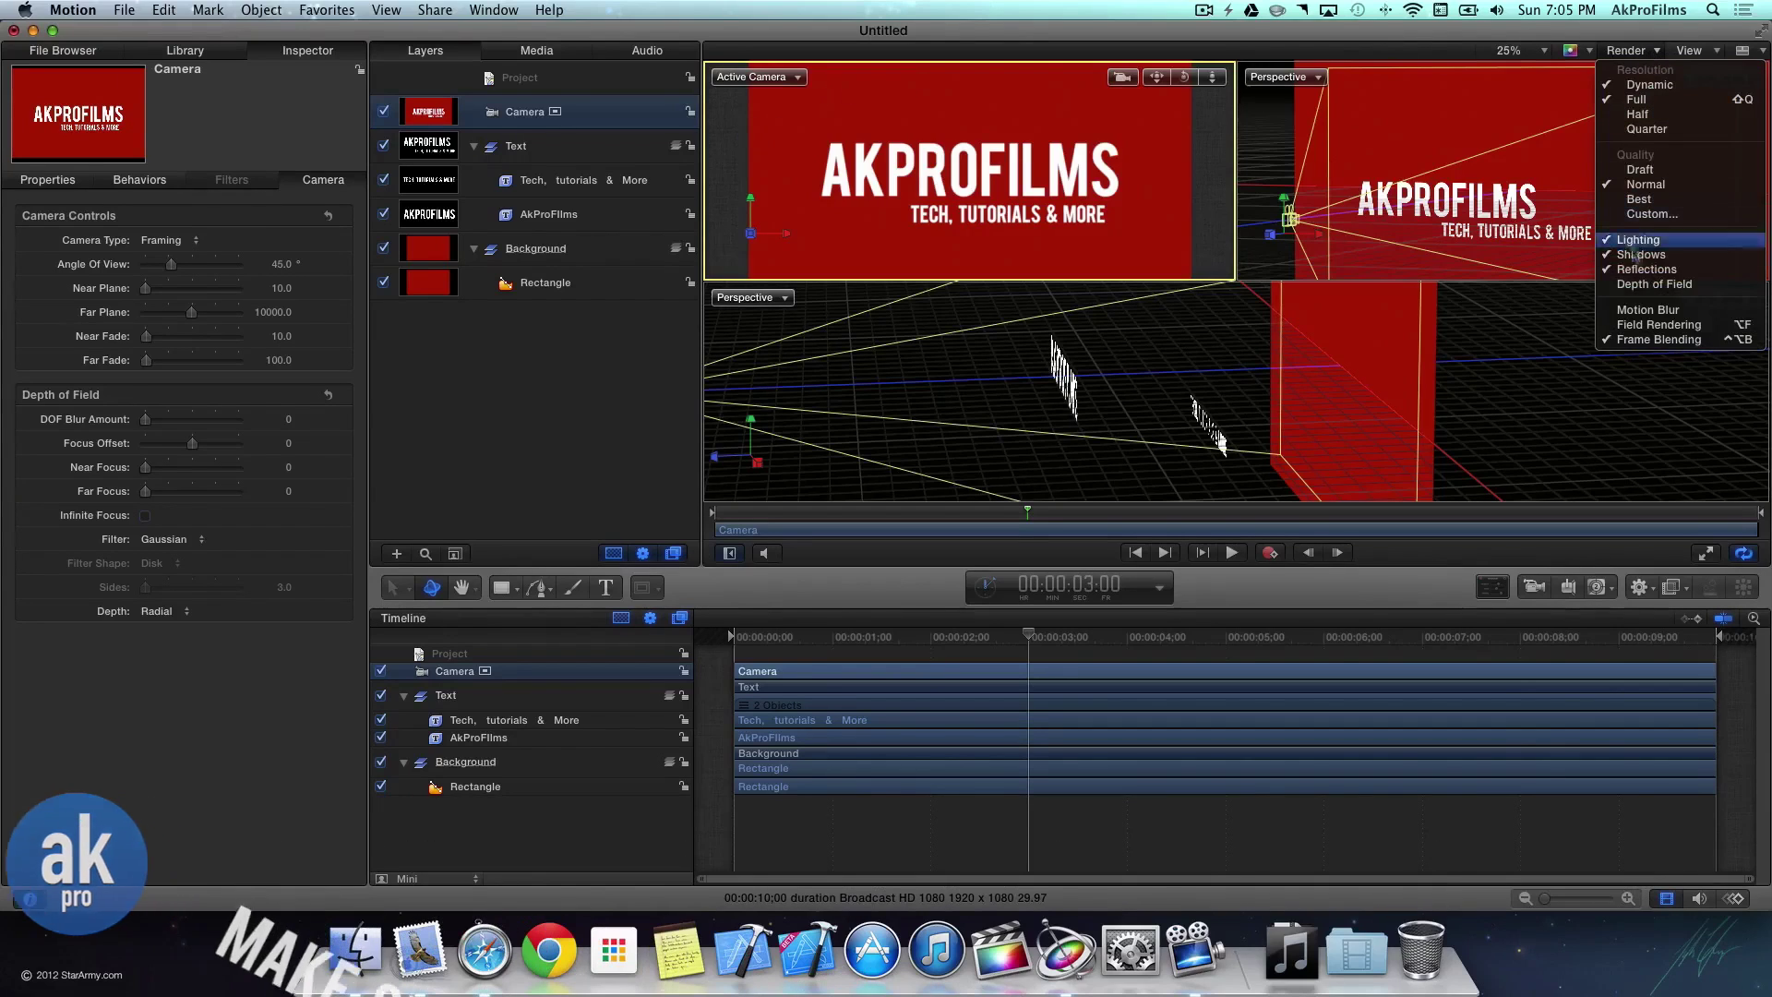
pyautogui.click(1581, 214)
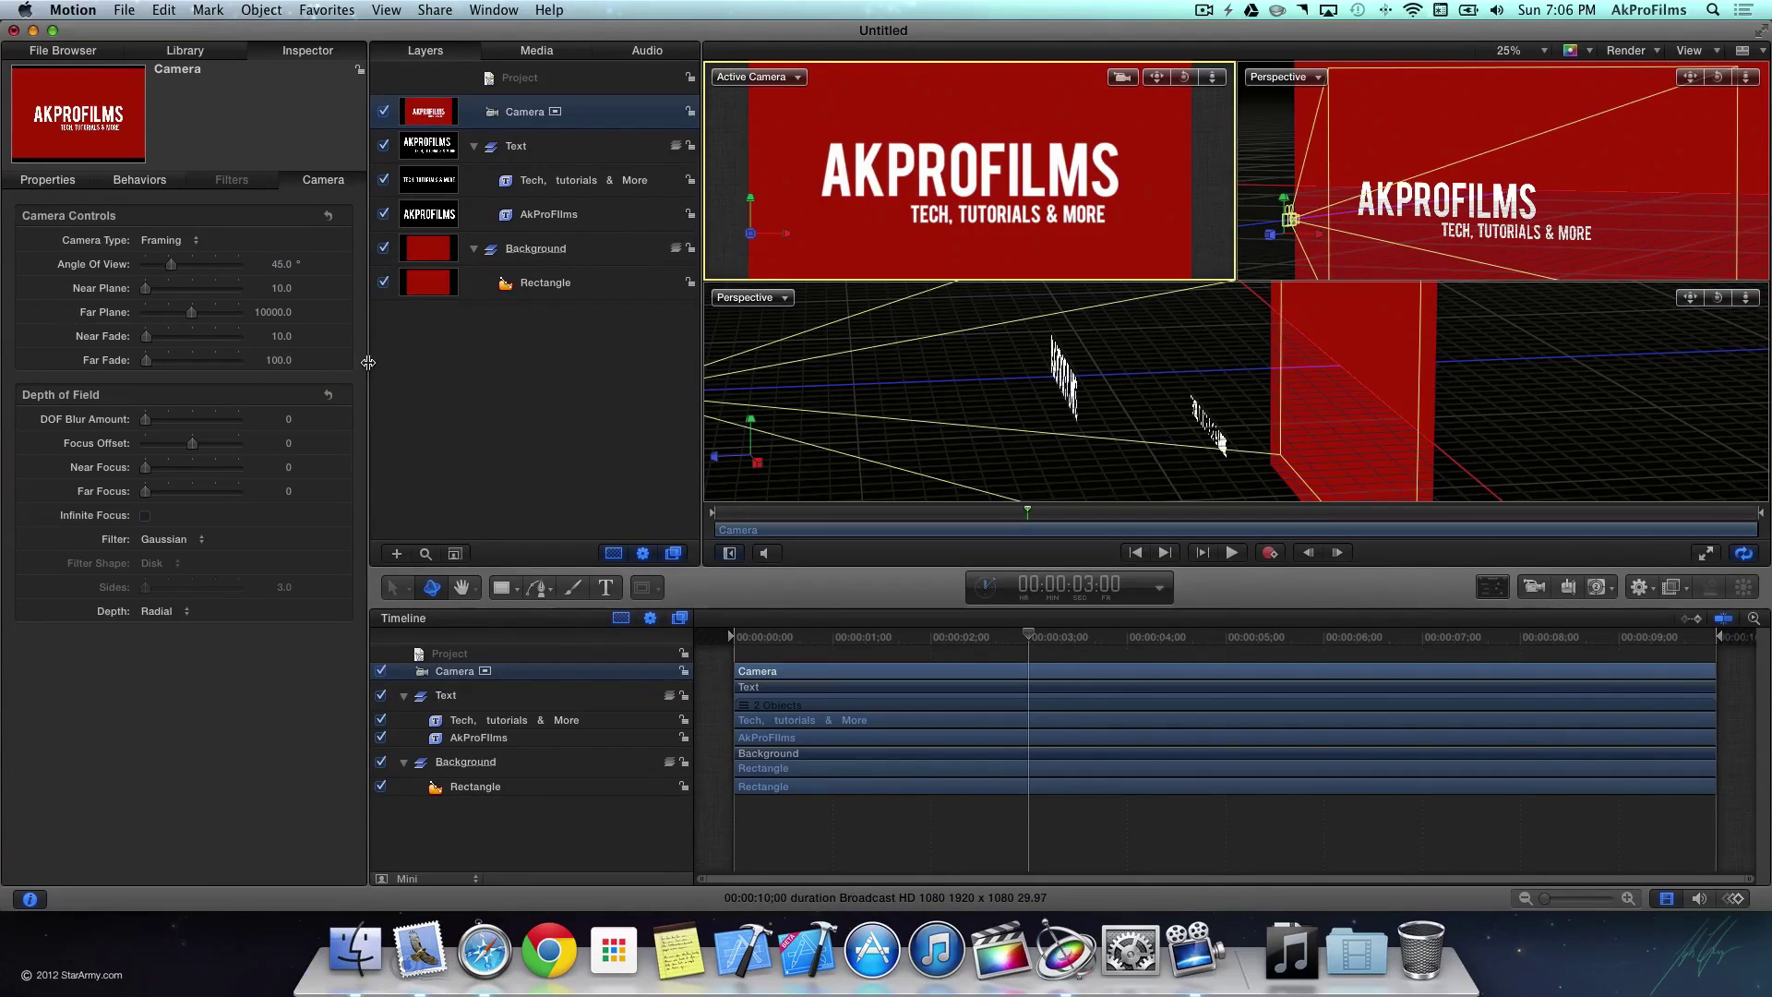
# Step: Set the camera's DOF Blur Amount to 75, Focus Offset to about -850 and Near Focus to about 149
pyautogui.press('Home')
pyautogui.click(289, 420)
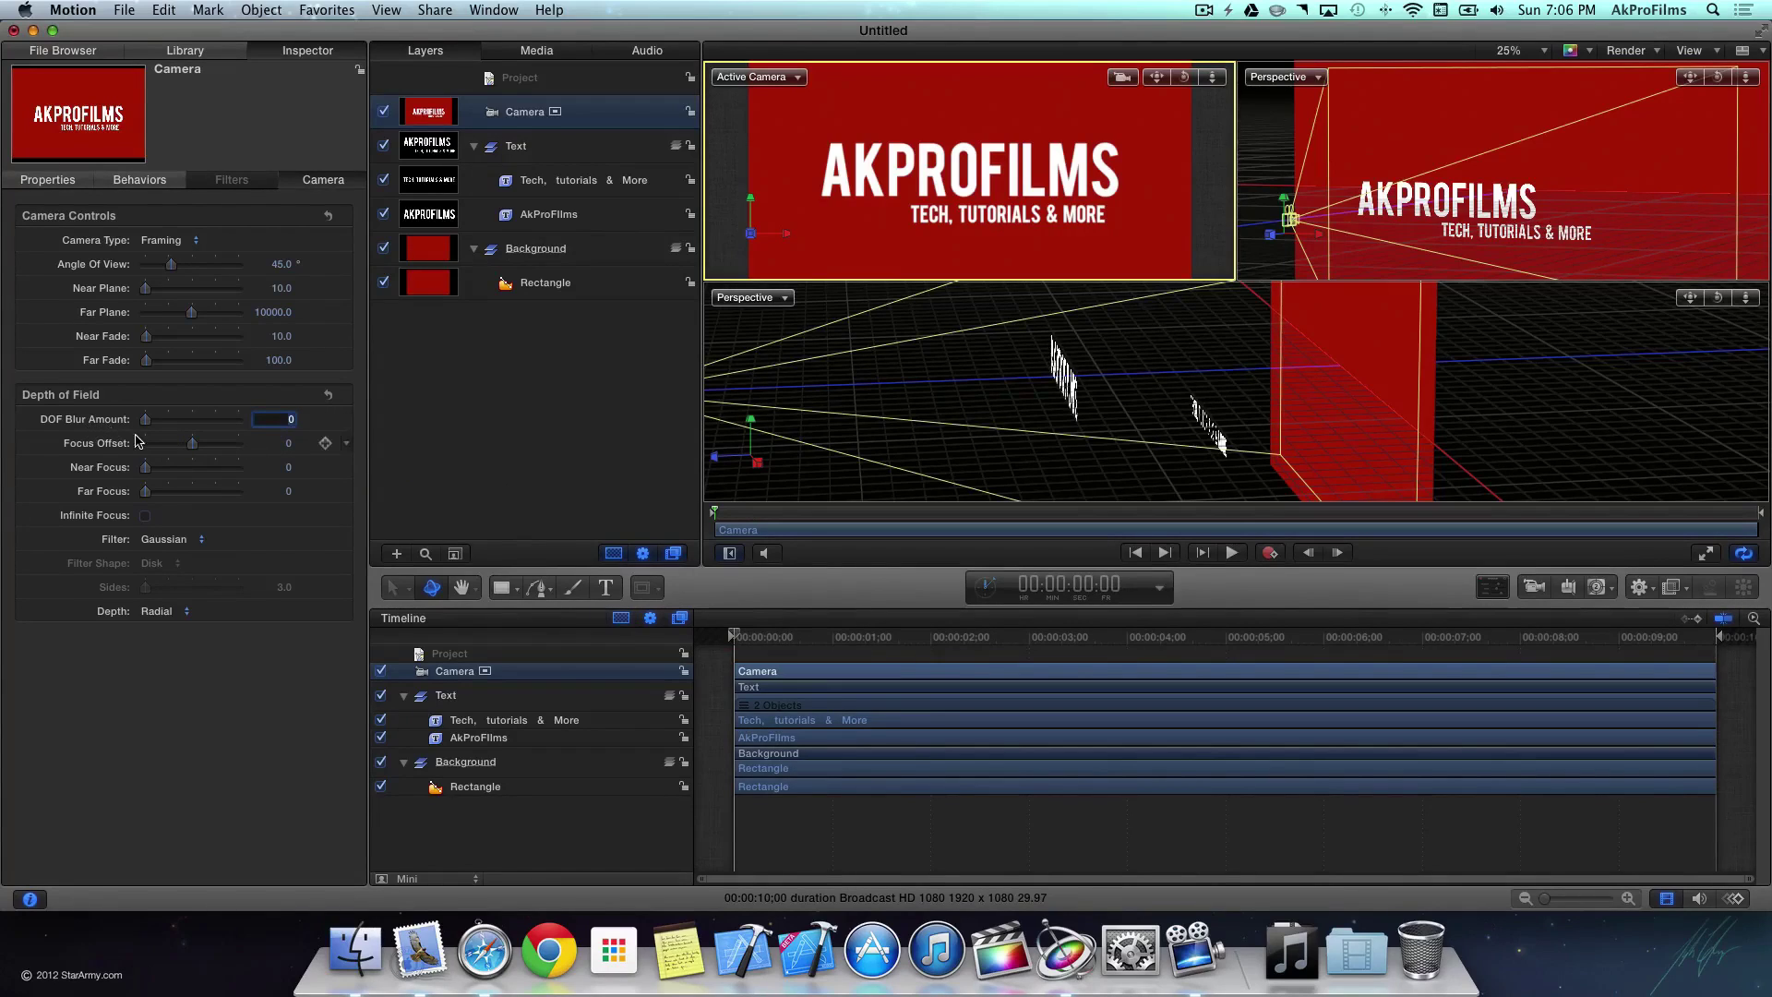
pyautogui.write('75')
pyautogui.press('Return')
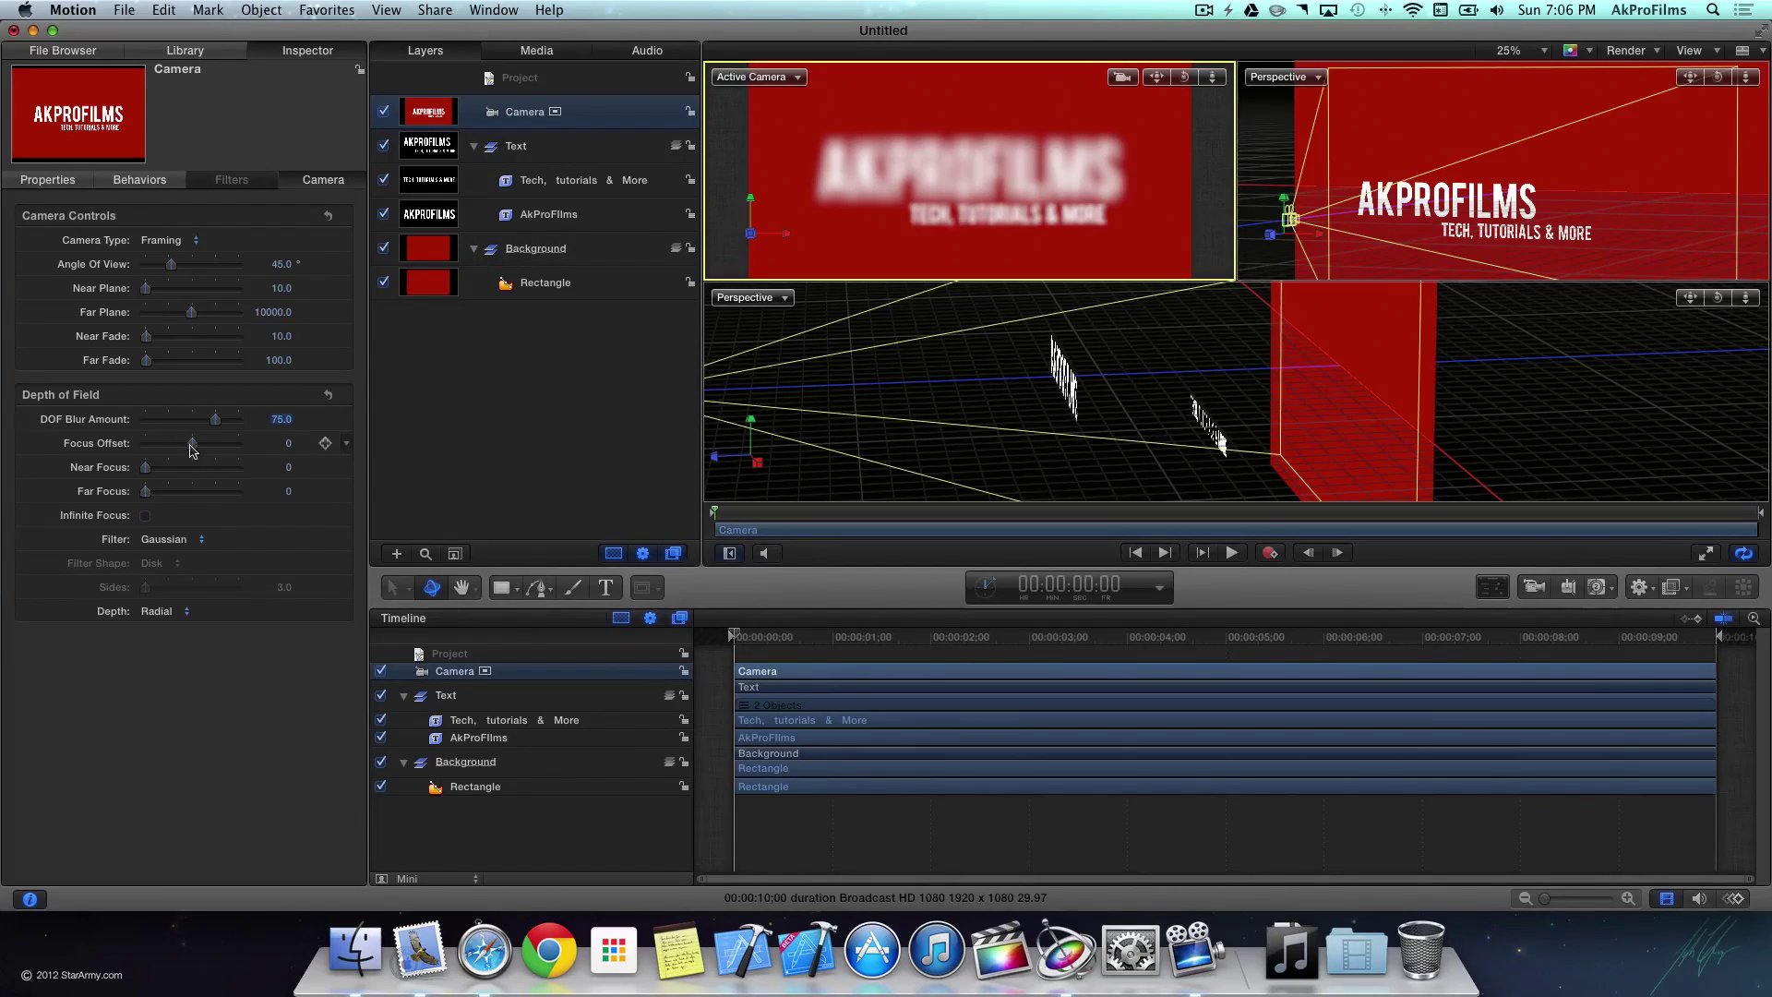
pyautogui.moveTo(190, 444); pyautogui.dragTo(155, 444)
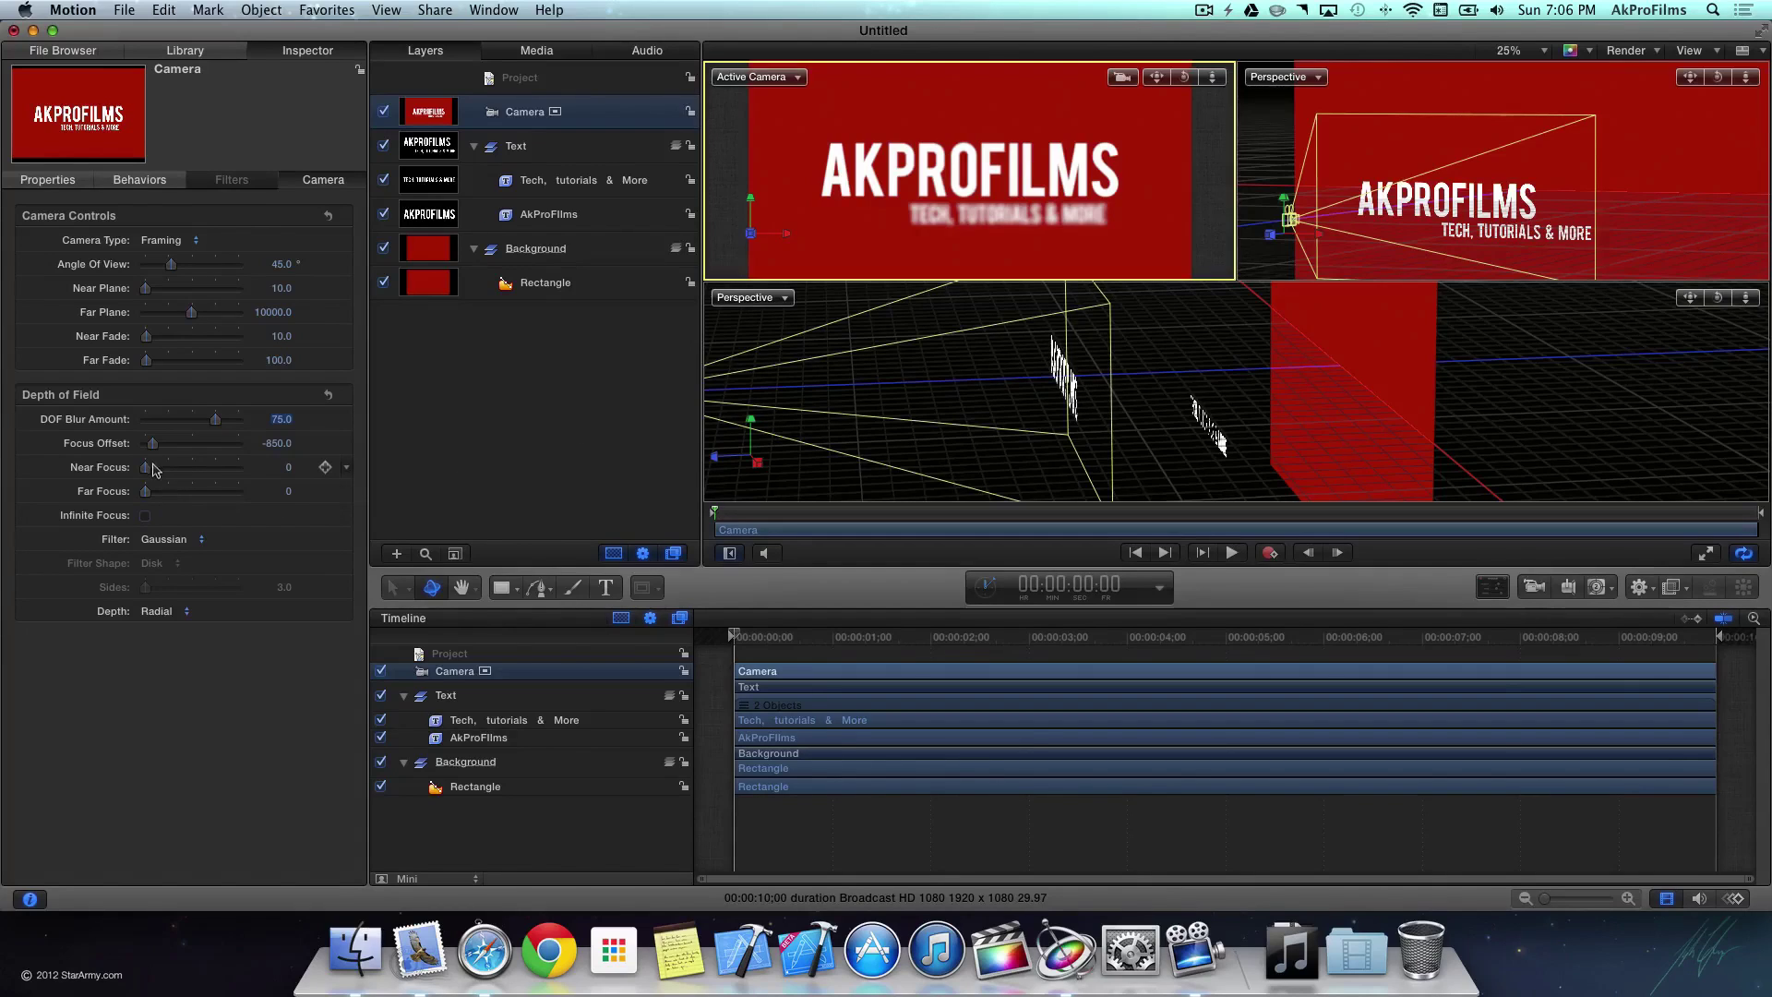
pyautogui.moveTo(145, 468); pyautogui.dragTo(153, 470)
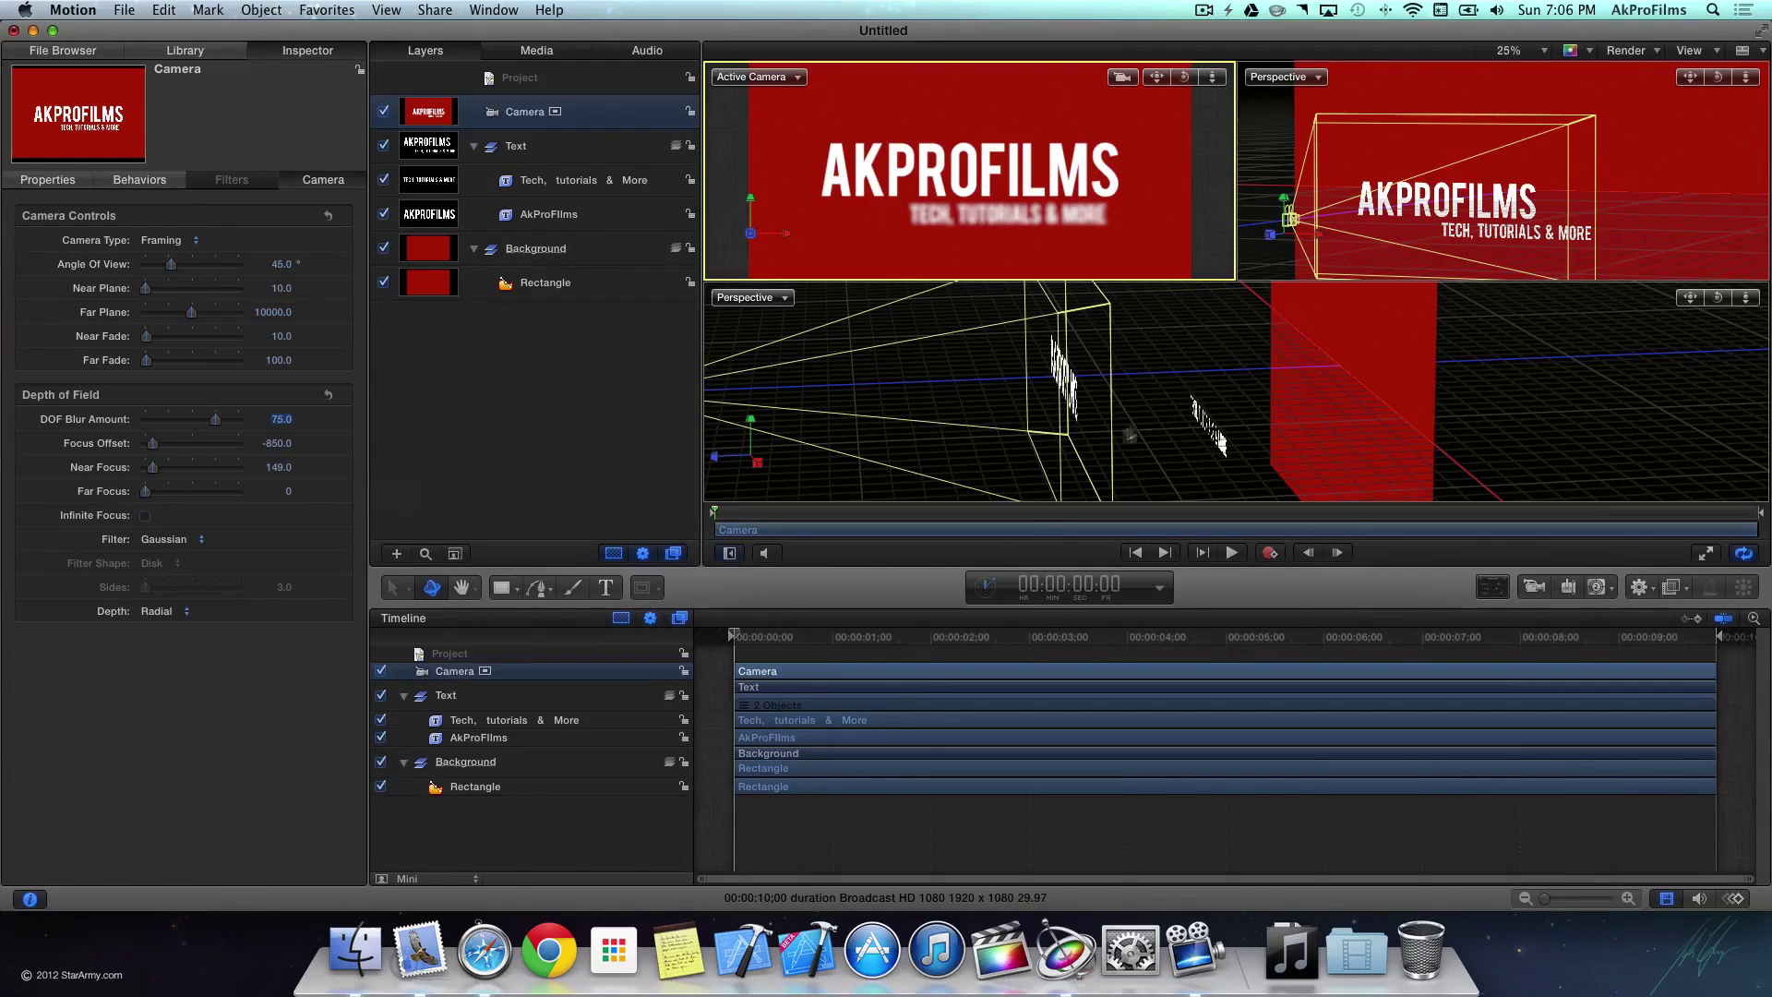
# Step: Add keyframes for the camera's Position at 00:00:03:00 and at the first frame
pyautogui.click(1032, 639)
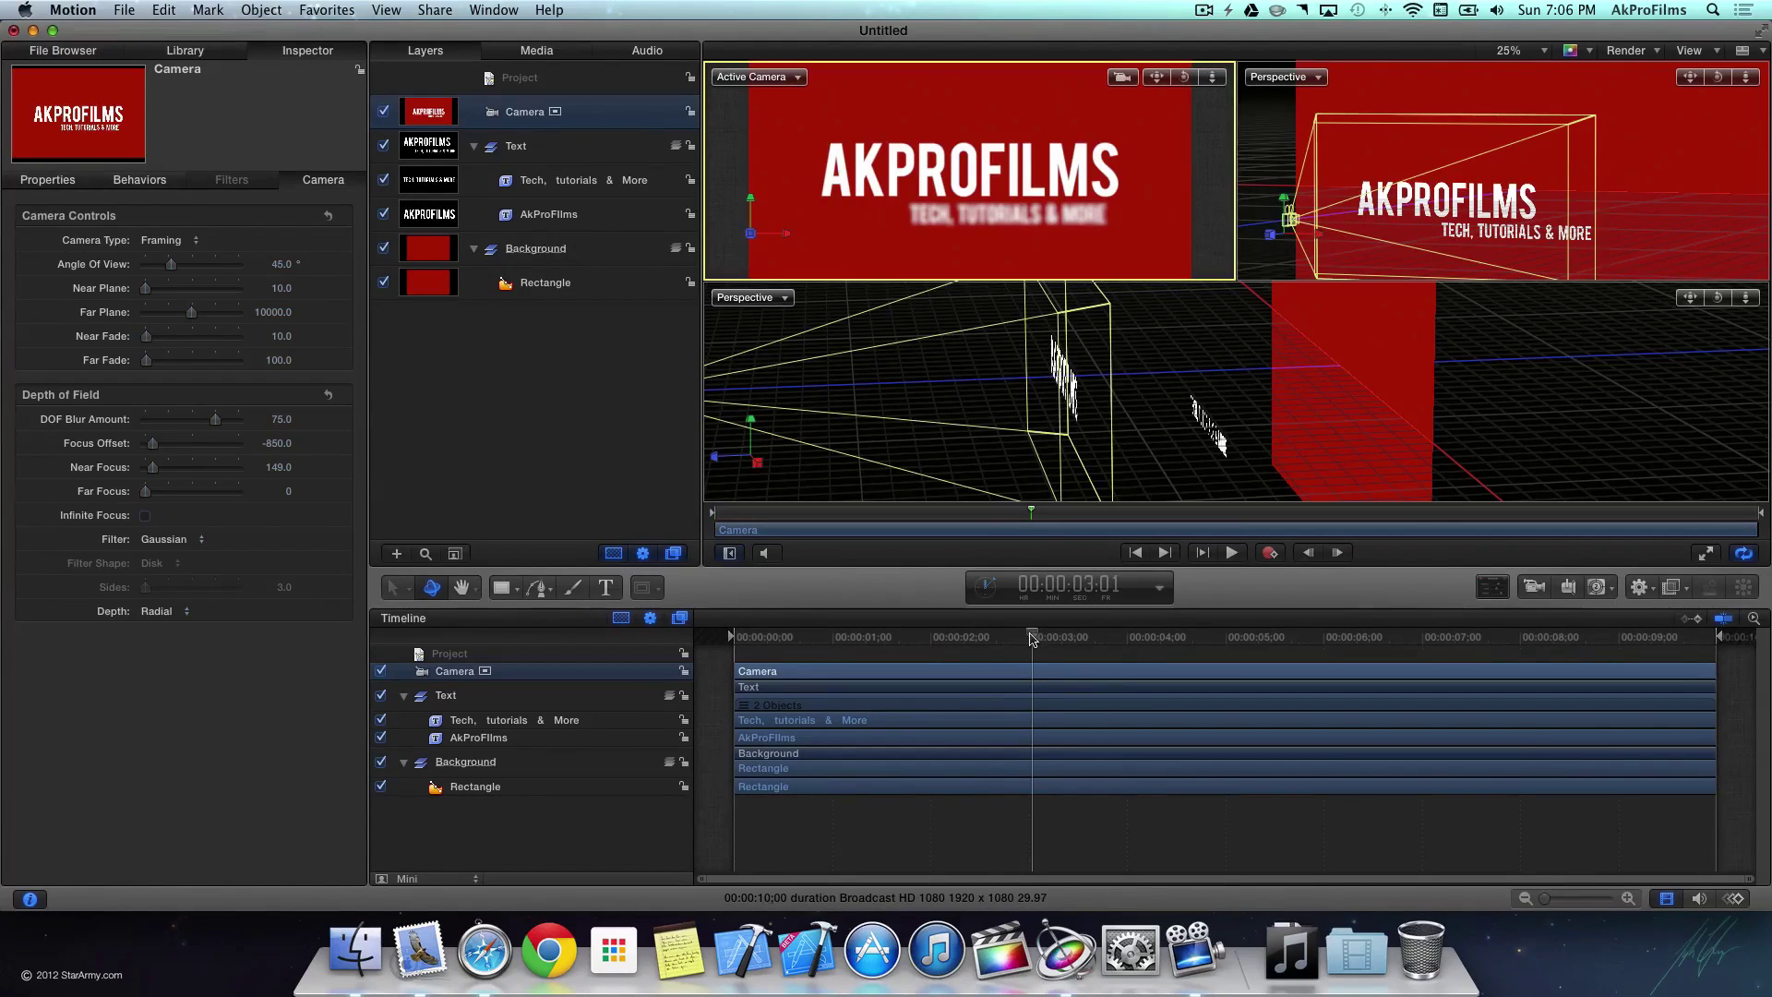
pyautogui.moveTo(1032, 639); pyautogui.dragTo(1028, 638)
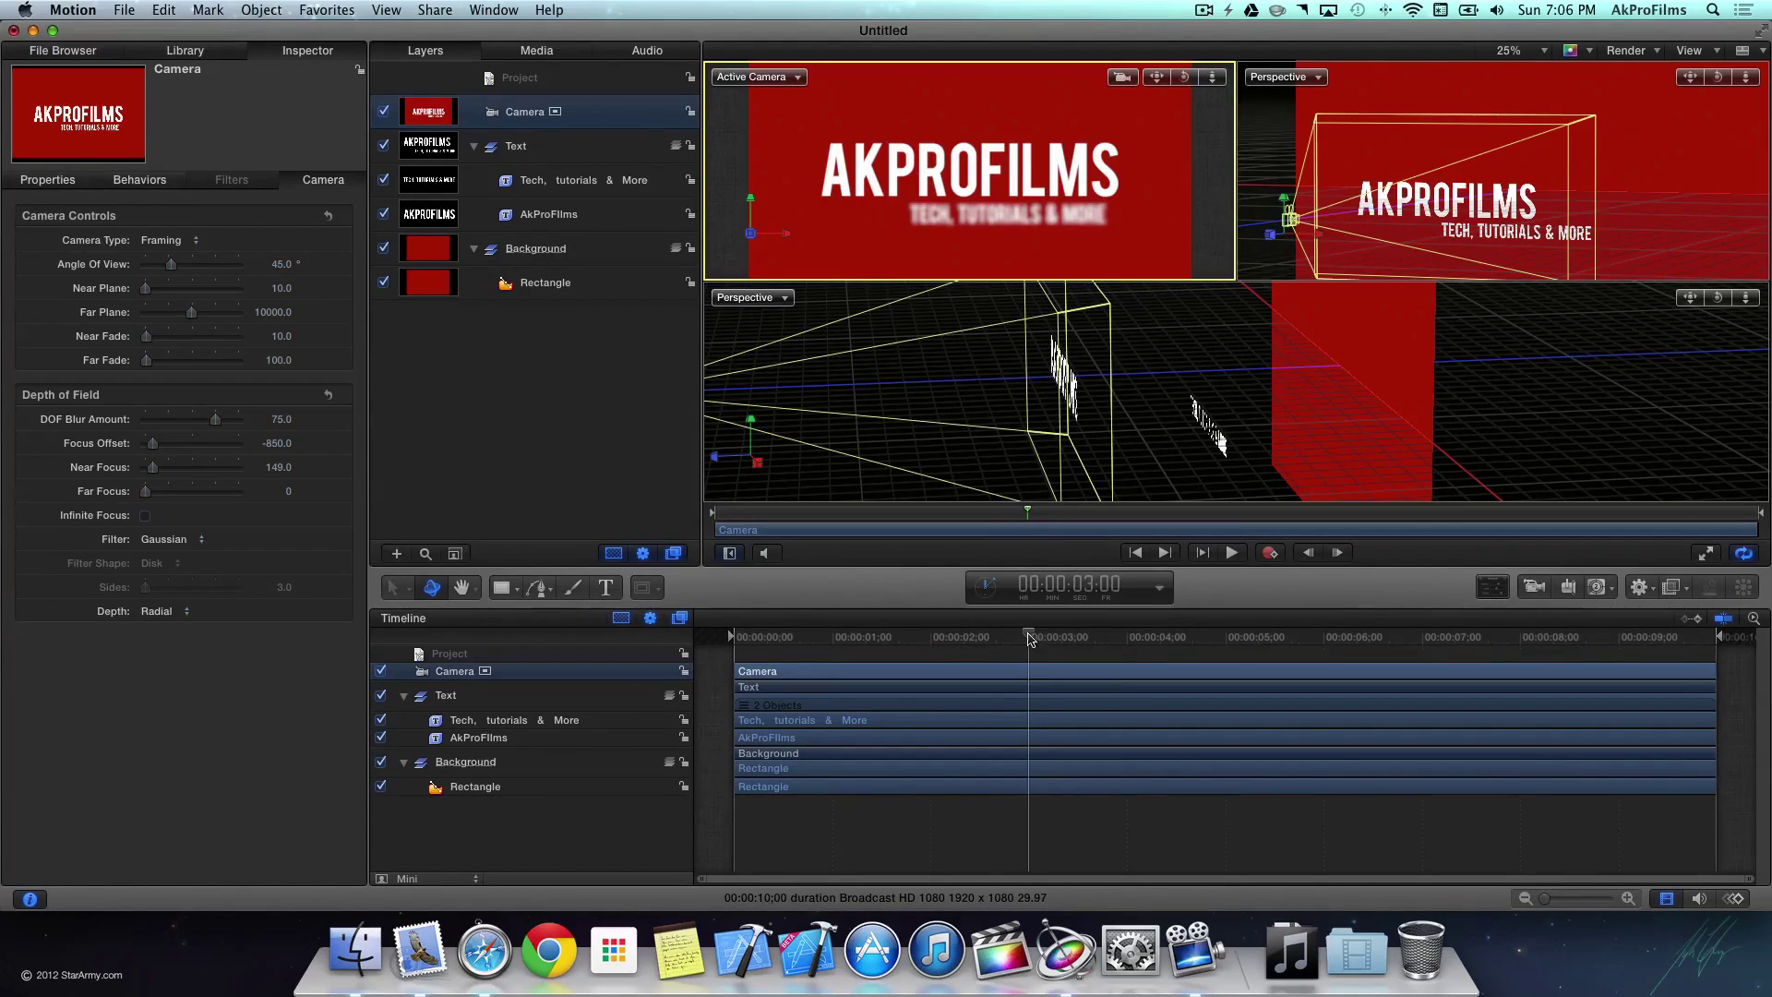
pyautogui.click(70, 182)
pyautogui.click(322, 241)
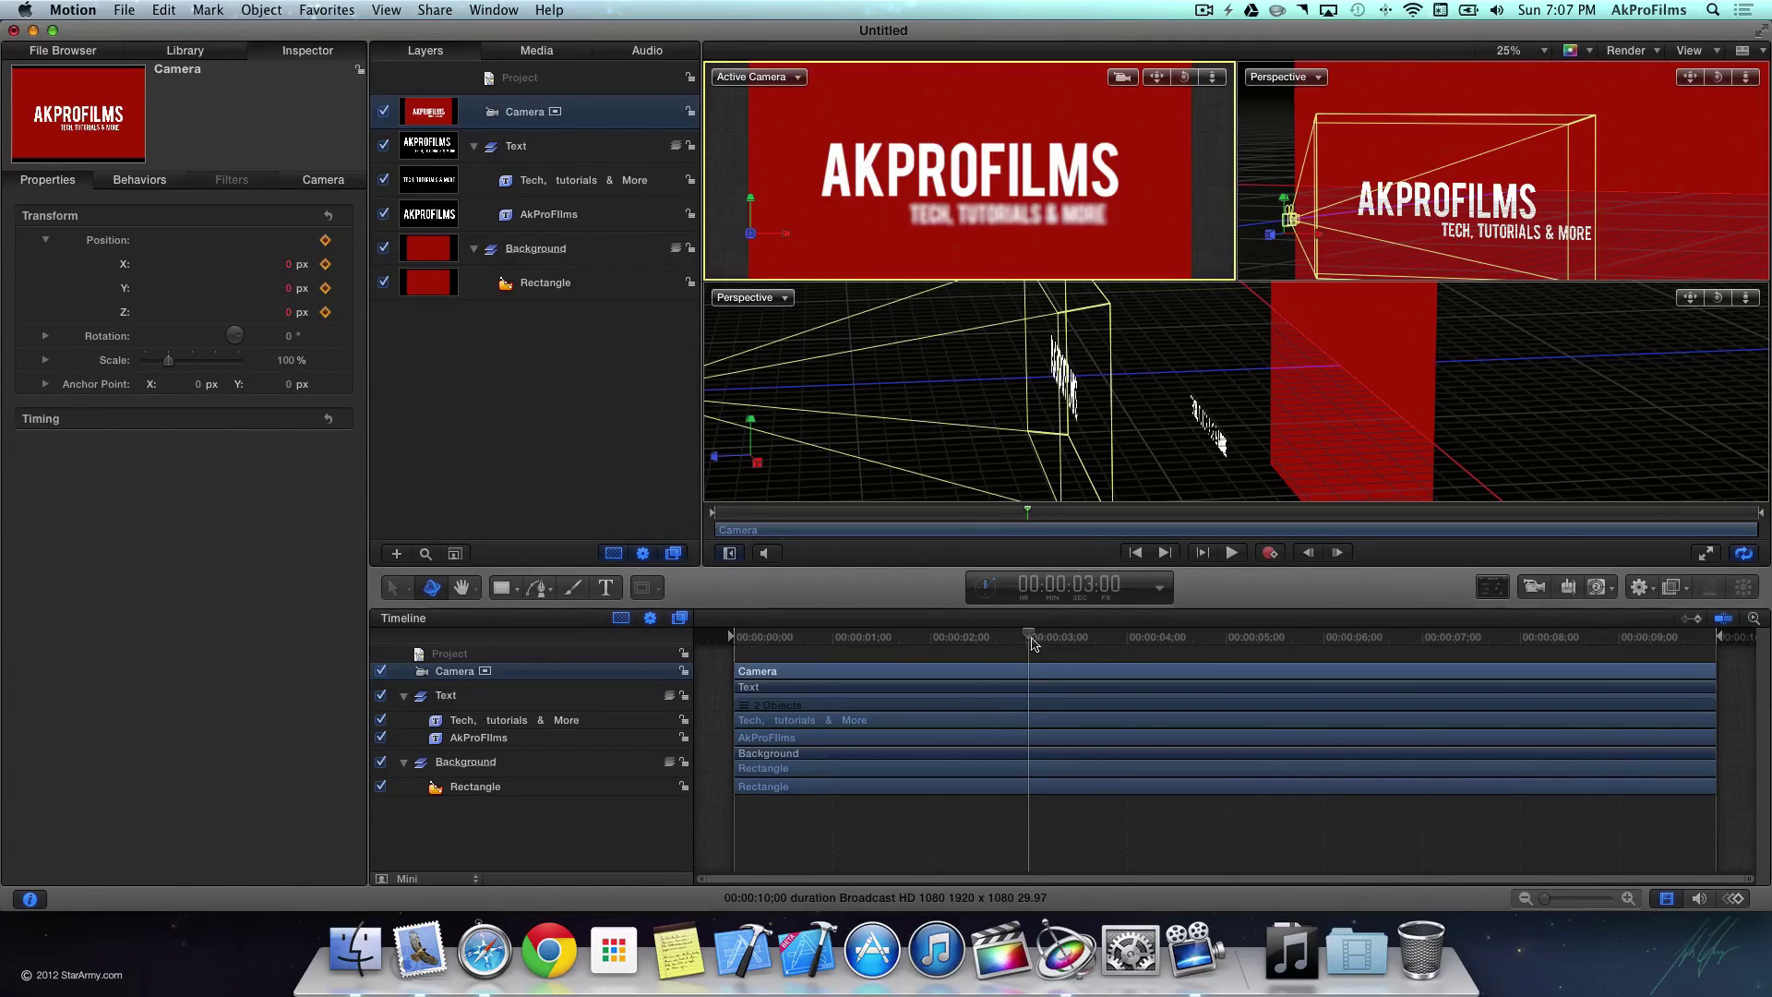
pyautogui.moveTo(1032, 639); pyautogui.dragTo(734, 639)
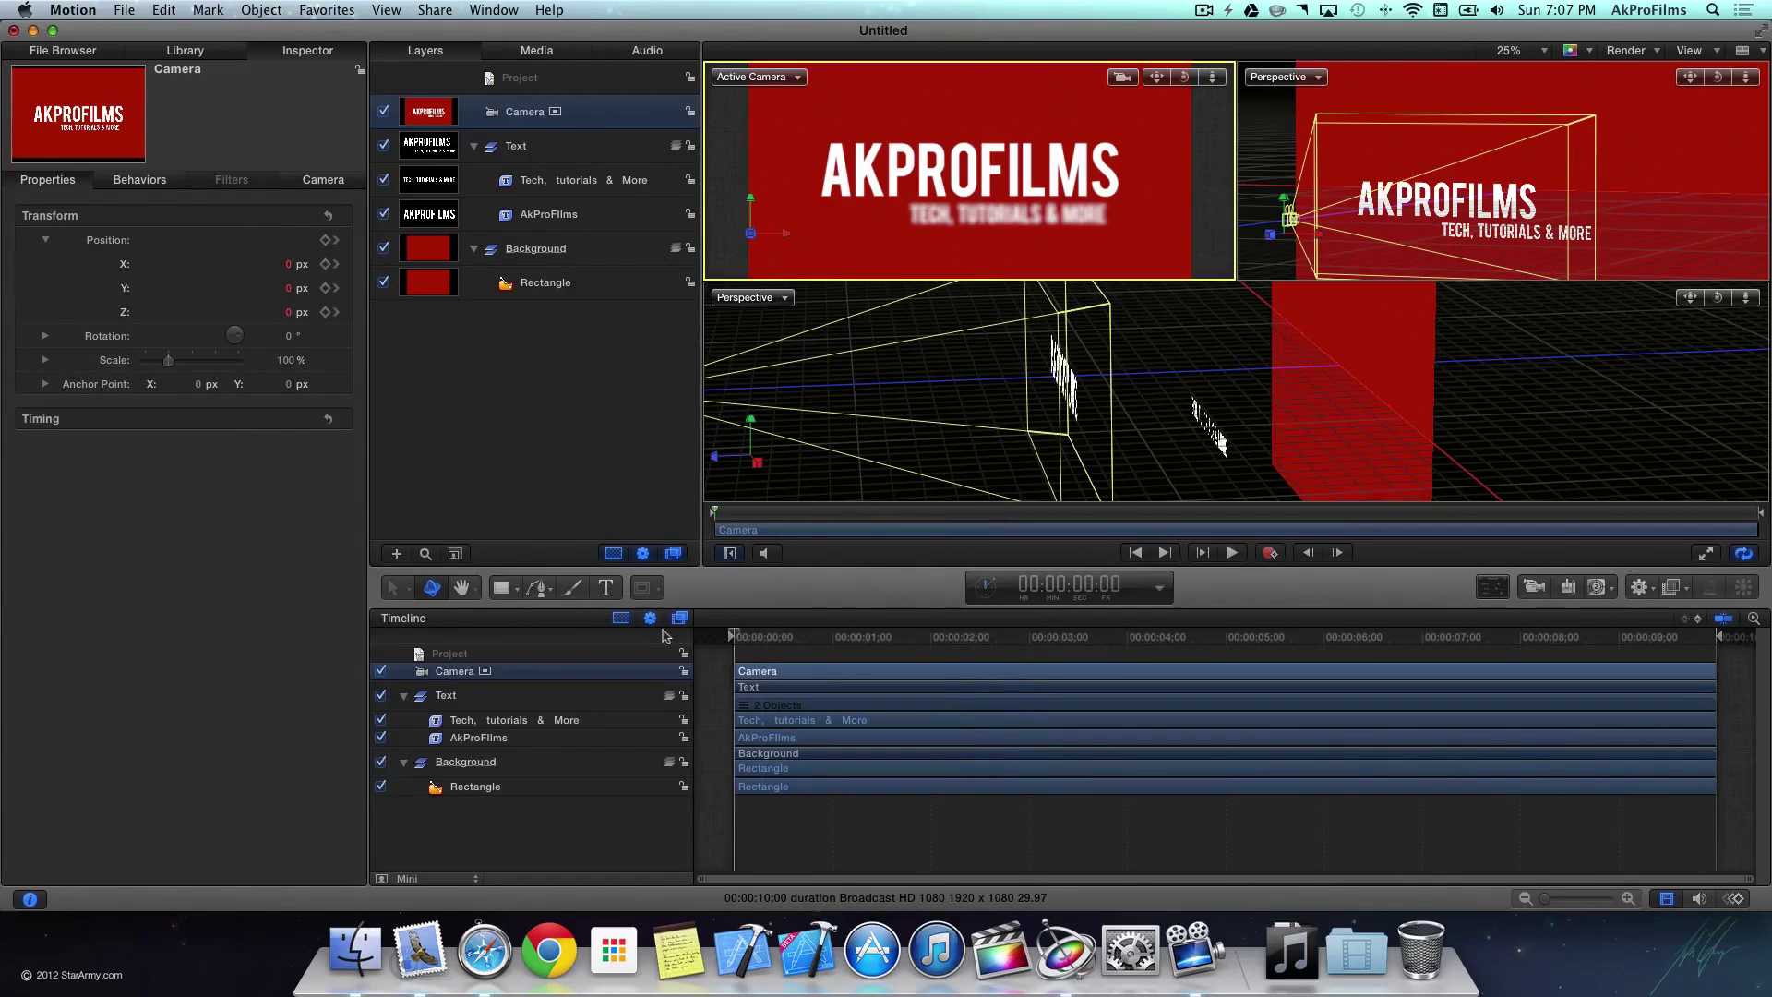
pyautogui.click(324, 240)
# Step: Set the camera's position at the 3-second keyframe to X 56.3, Y -23 and Z -4 px, and play the animation from the start
pyautogui.click(338, 241)
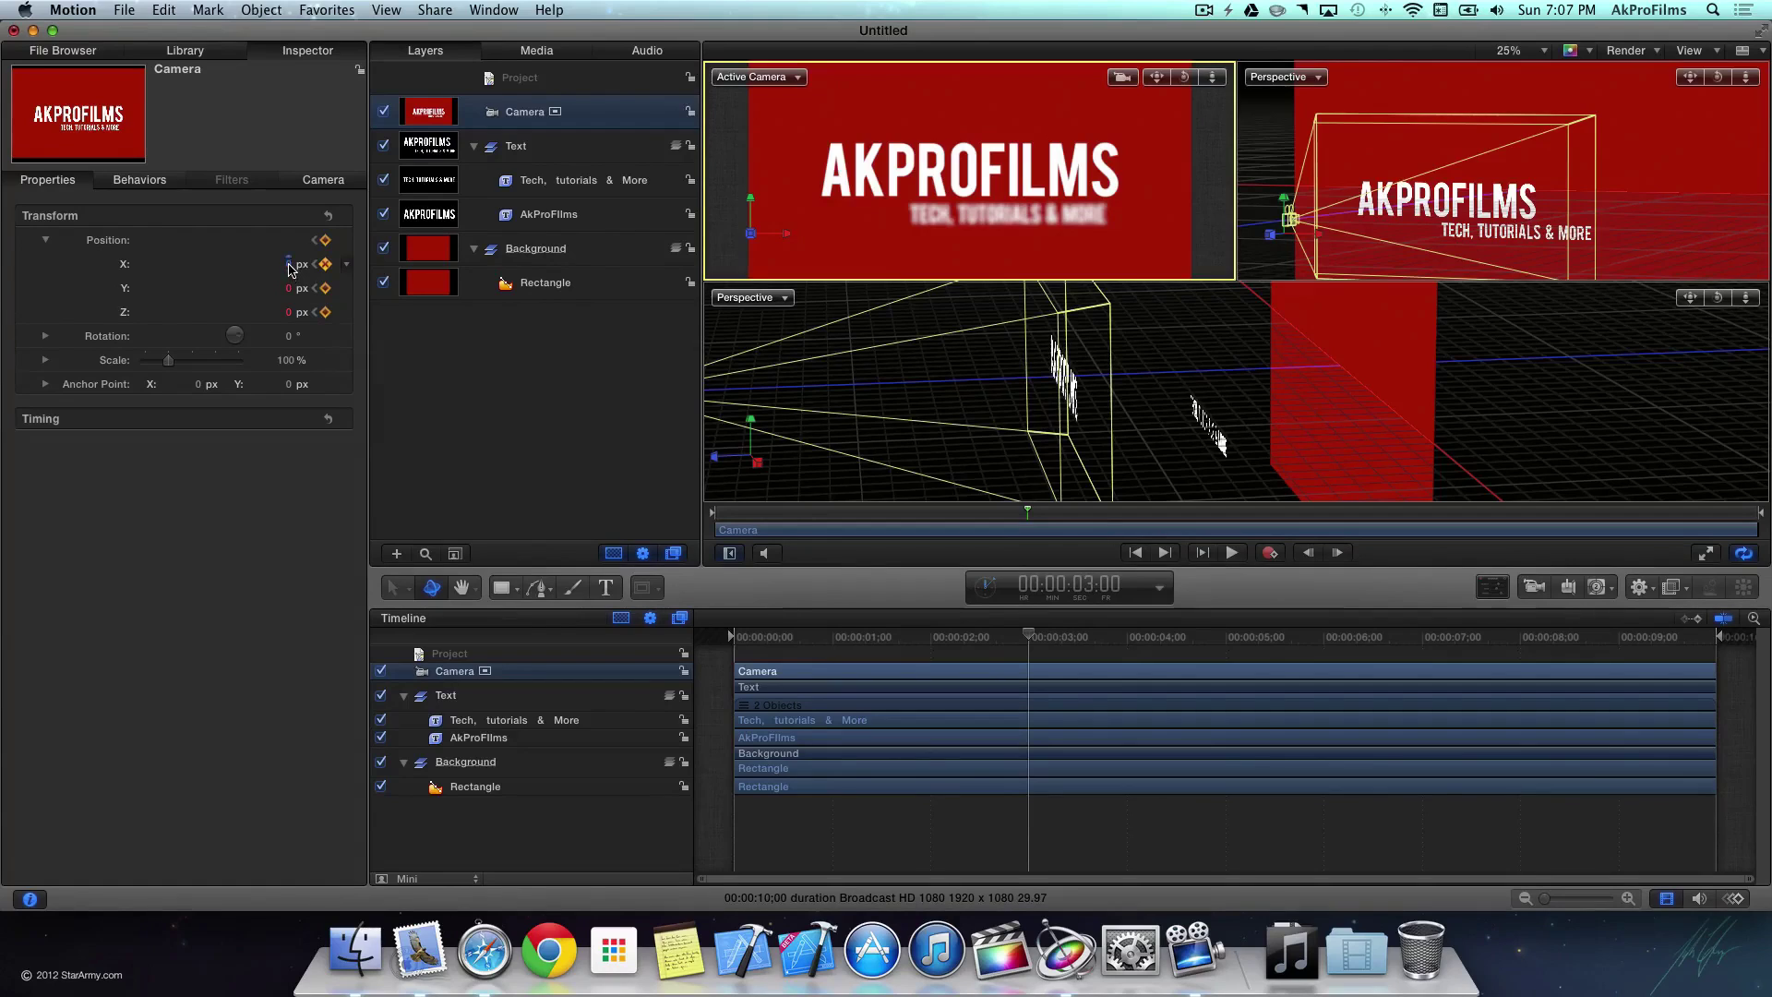
pyautogui.moveTo(290, 268)
pyautogui.mouseDown()
pyautogui.moveTo(314, 268)
pyautogui.moveTo(281, 262)
pyautogui.moveTo(275, 288)
pyautogui.mouseUp()
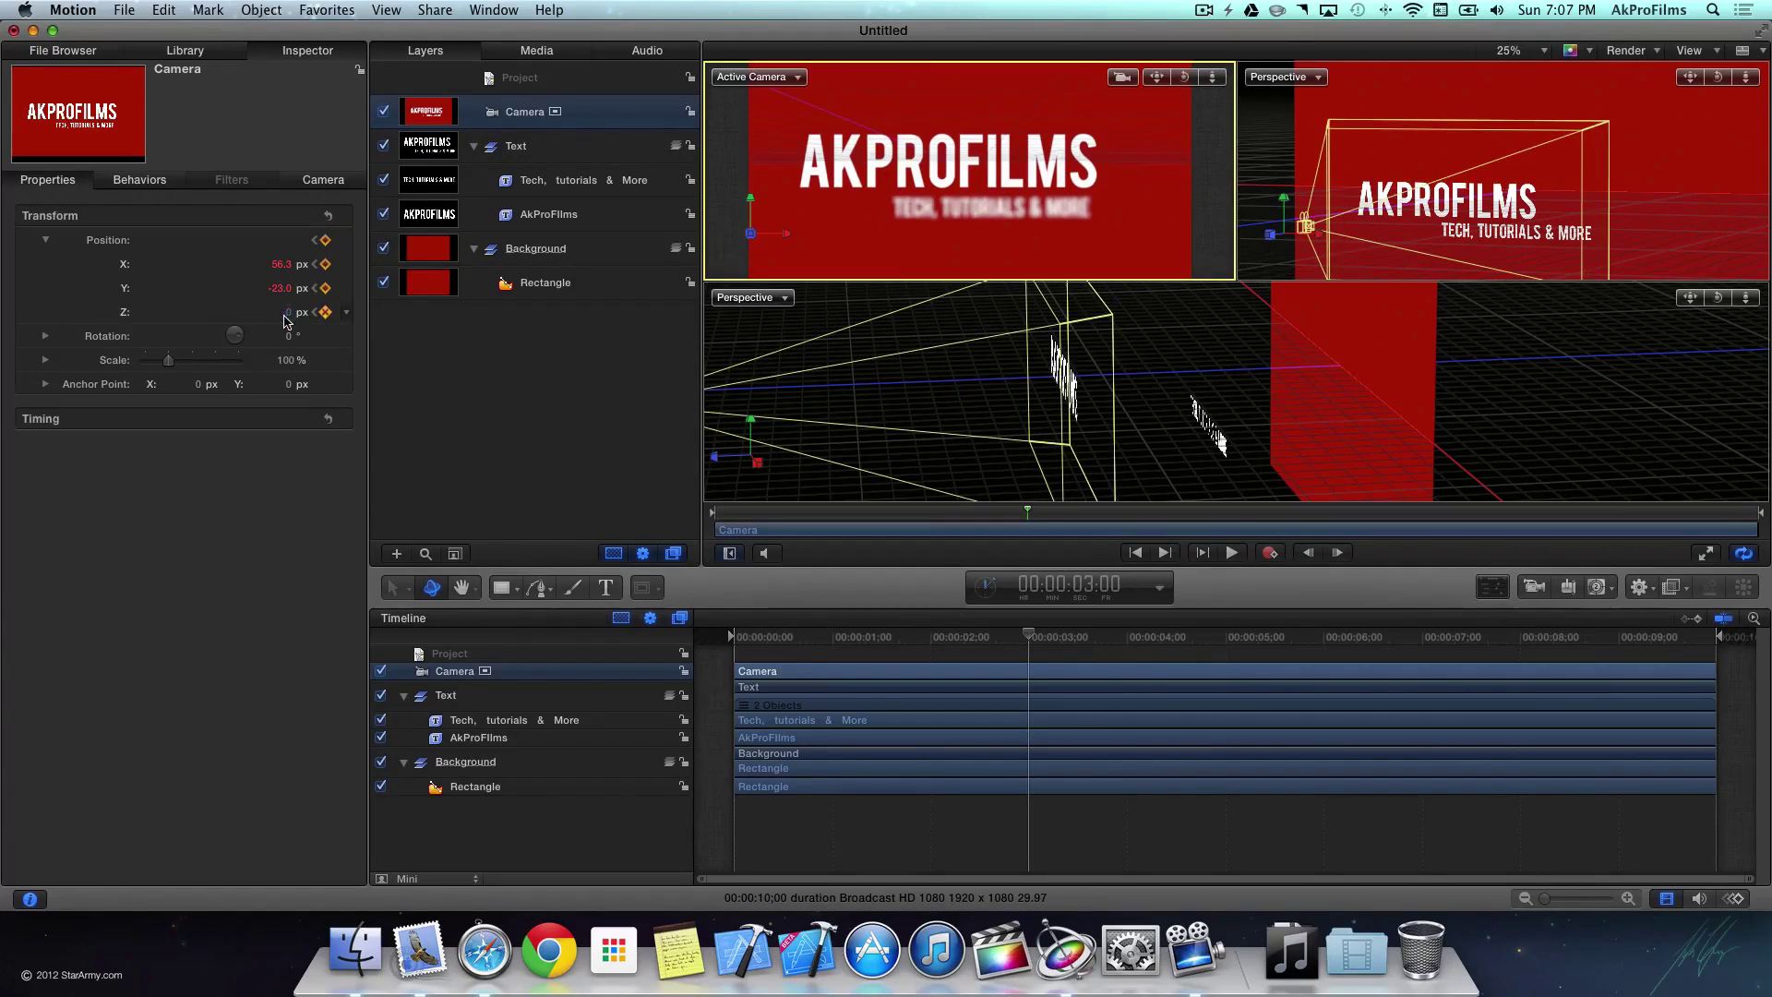
pyautogui.moveTo(289, 314); pyautogui.dragTo(278, 313)
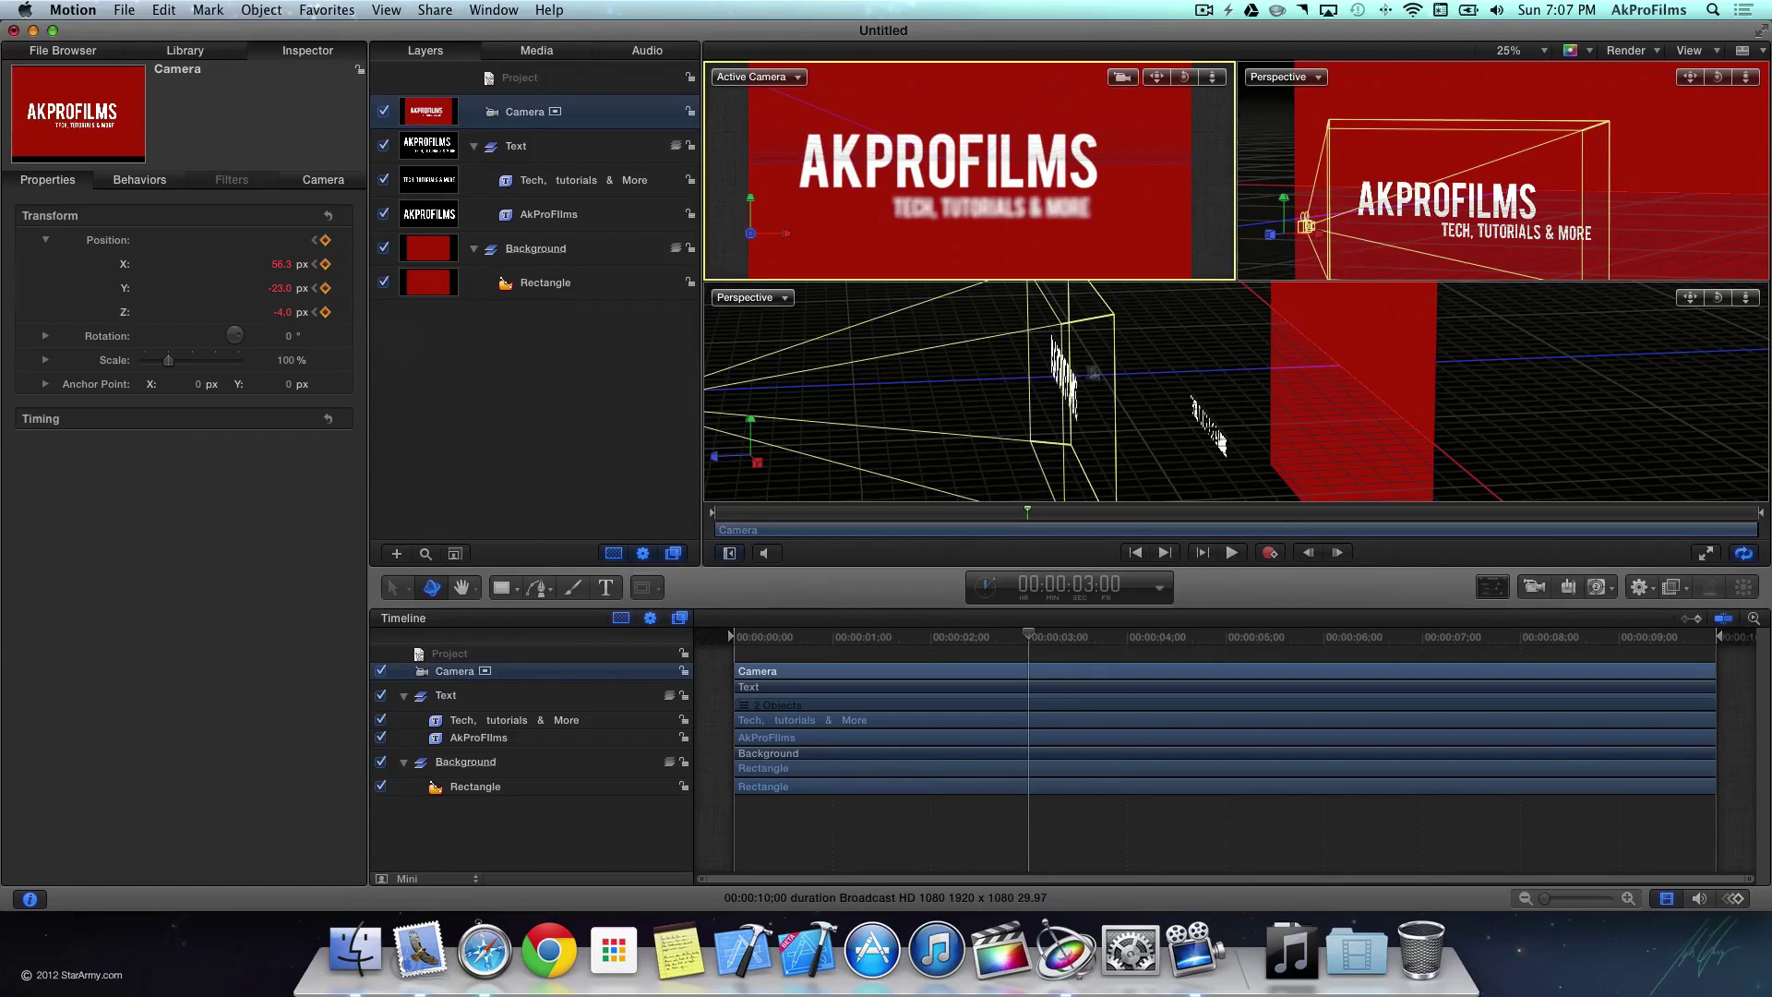
pyautogui.moveTo(1029, 642); pyautogui.dragTo(692, 644)
pyautogui.press('space')
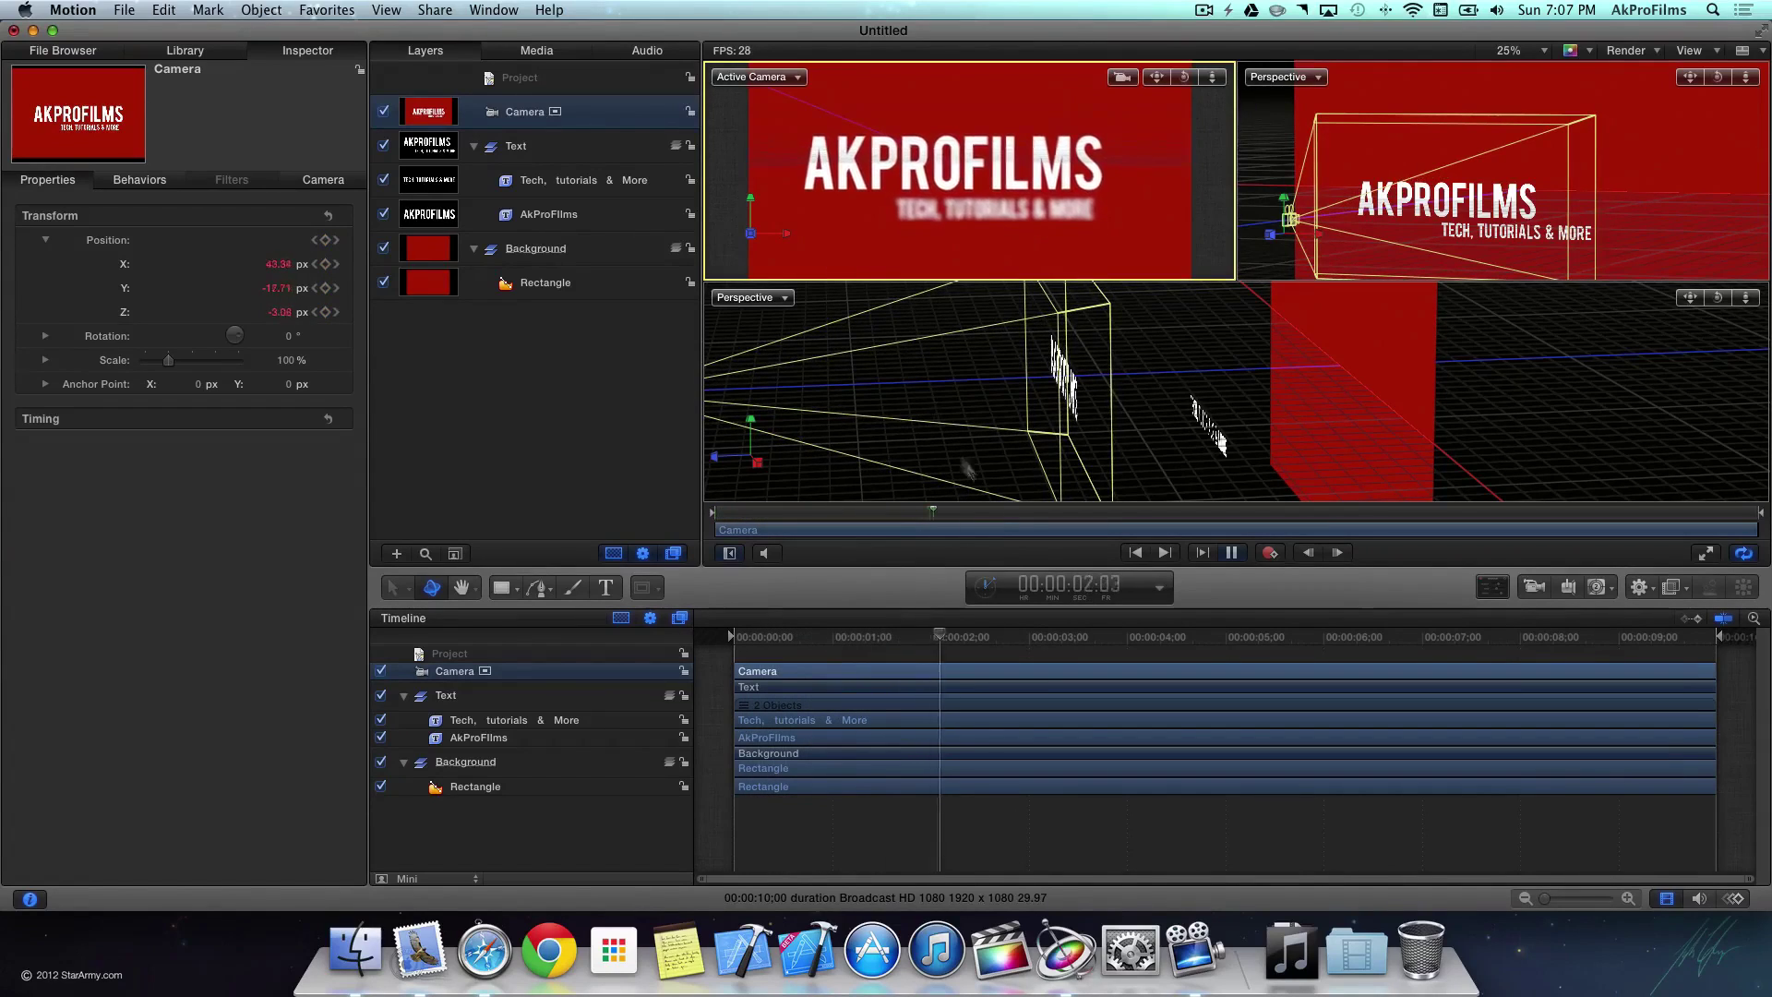
# Step: Preview the camera's opening move from the first frame and return the playhead to 00:00:03:00
pyautogui.click(1035, 644)
pyautogui.moveTo(1034, 643); pyautogui.dragTo(1029, 639)
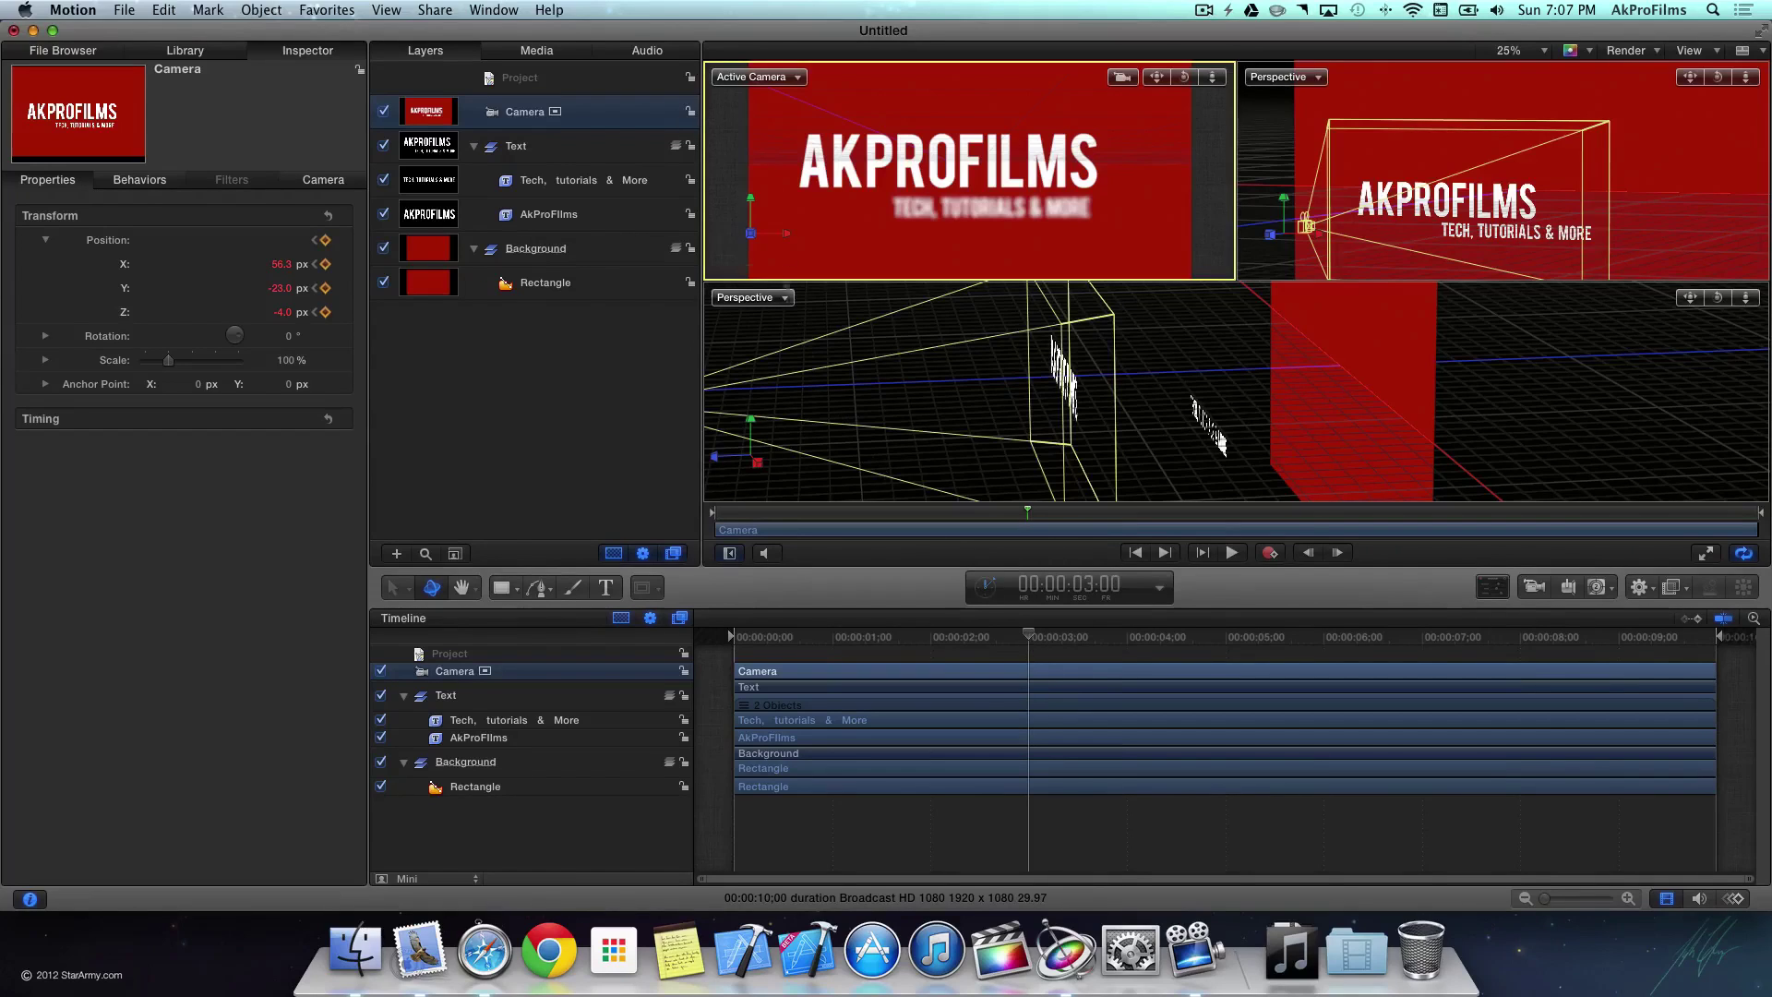
pyautogui.click(746, 111)
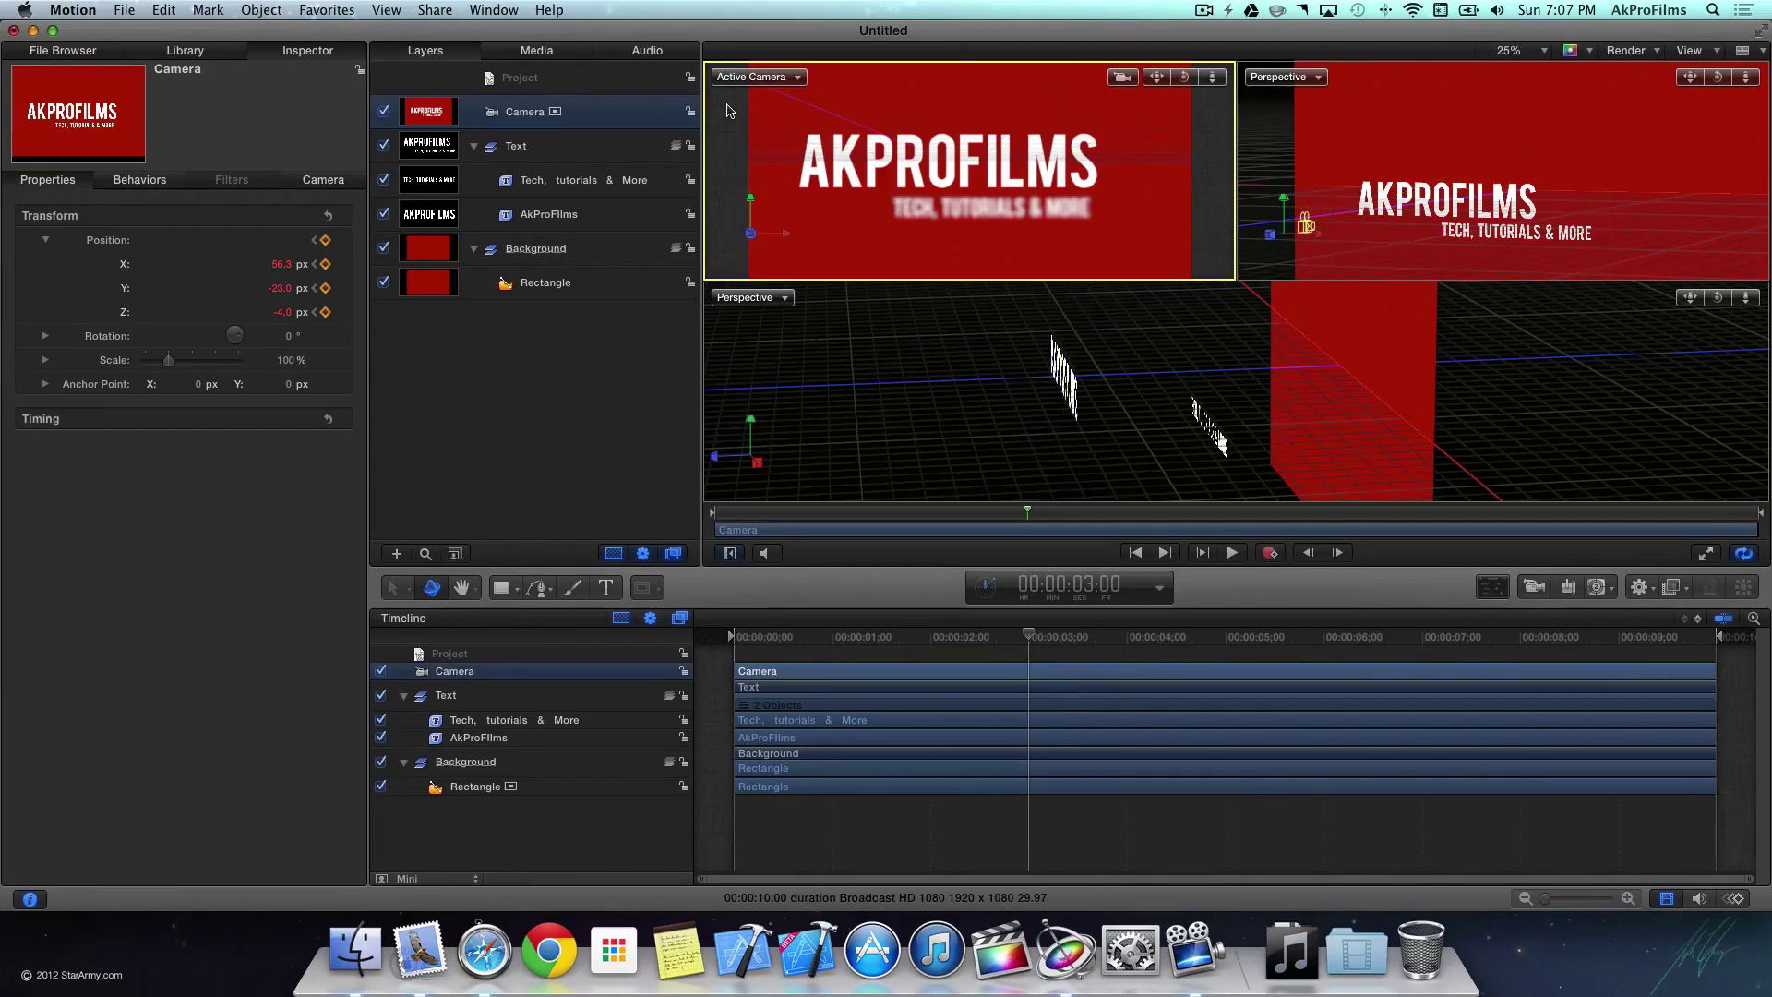
pyautogui.click(862, 640)
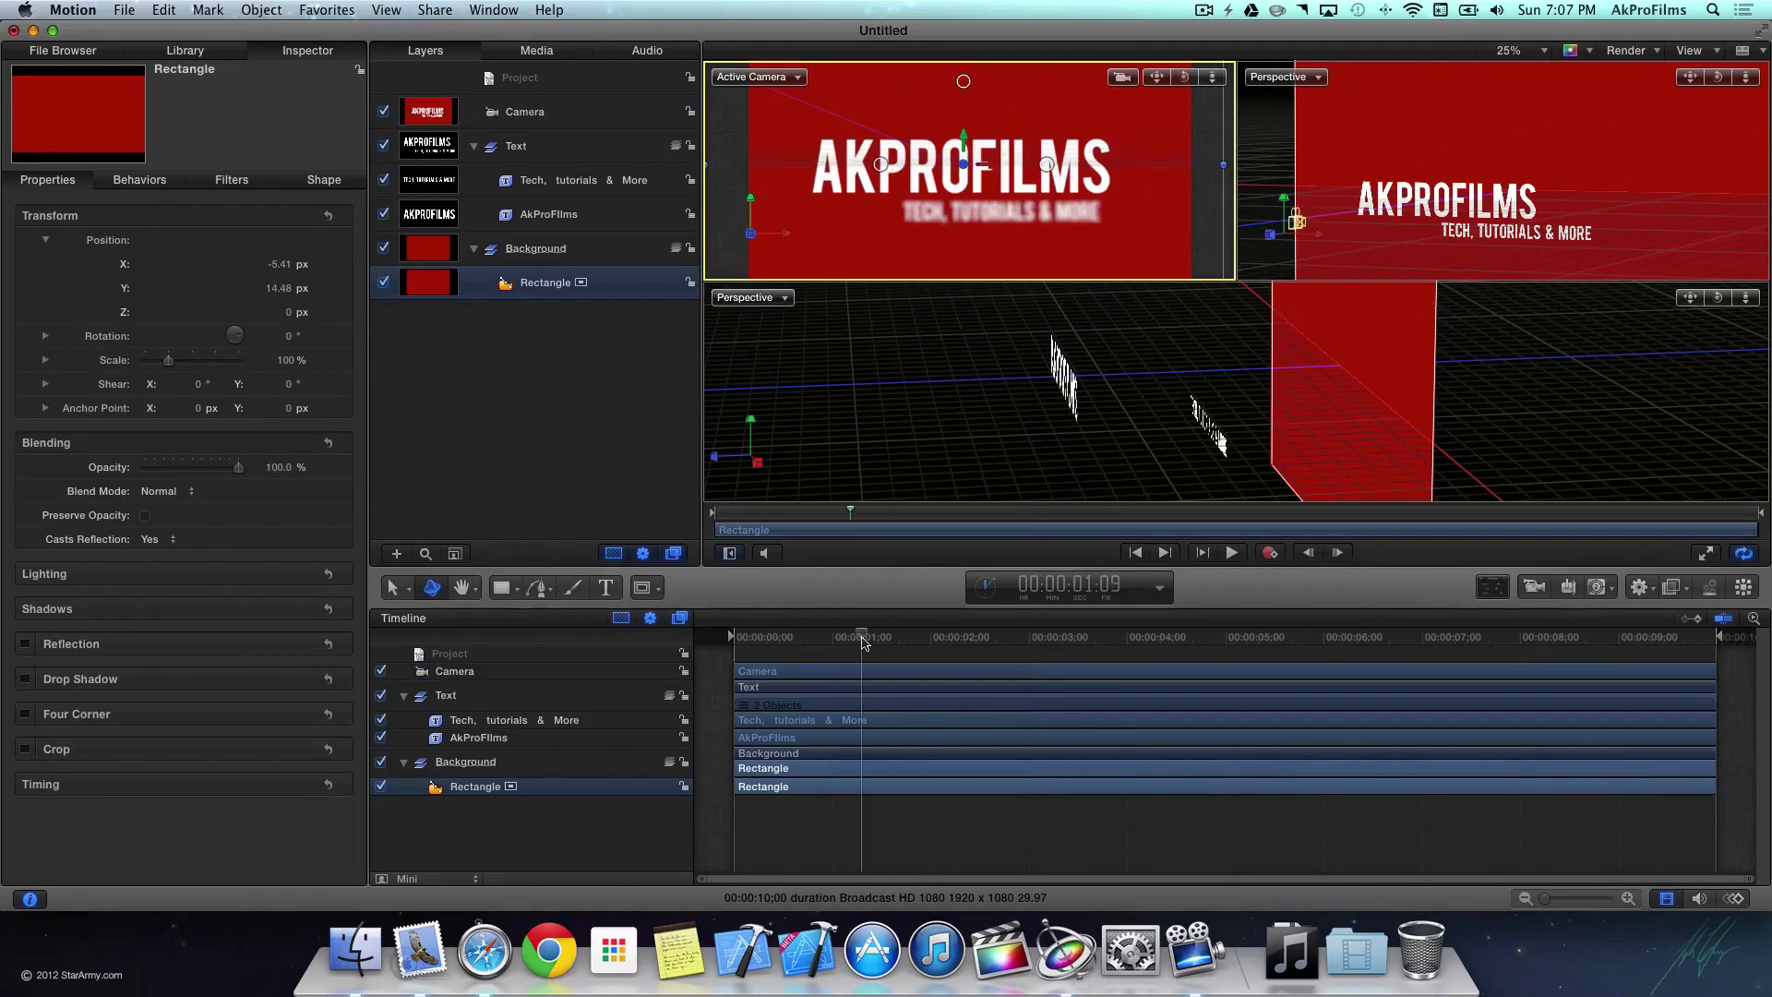
pyautogui.moveTo(862, 638); pyautogui.dragTo(659, 635)
pyautogui.click(866, 380)
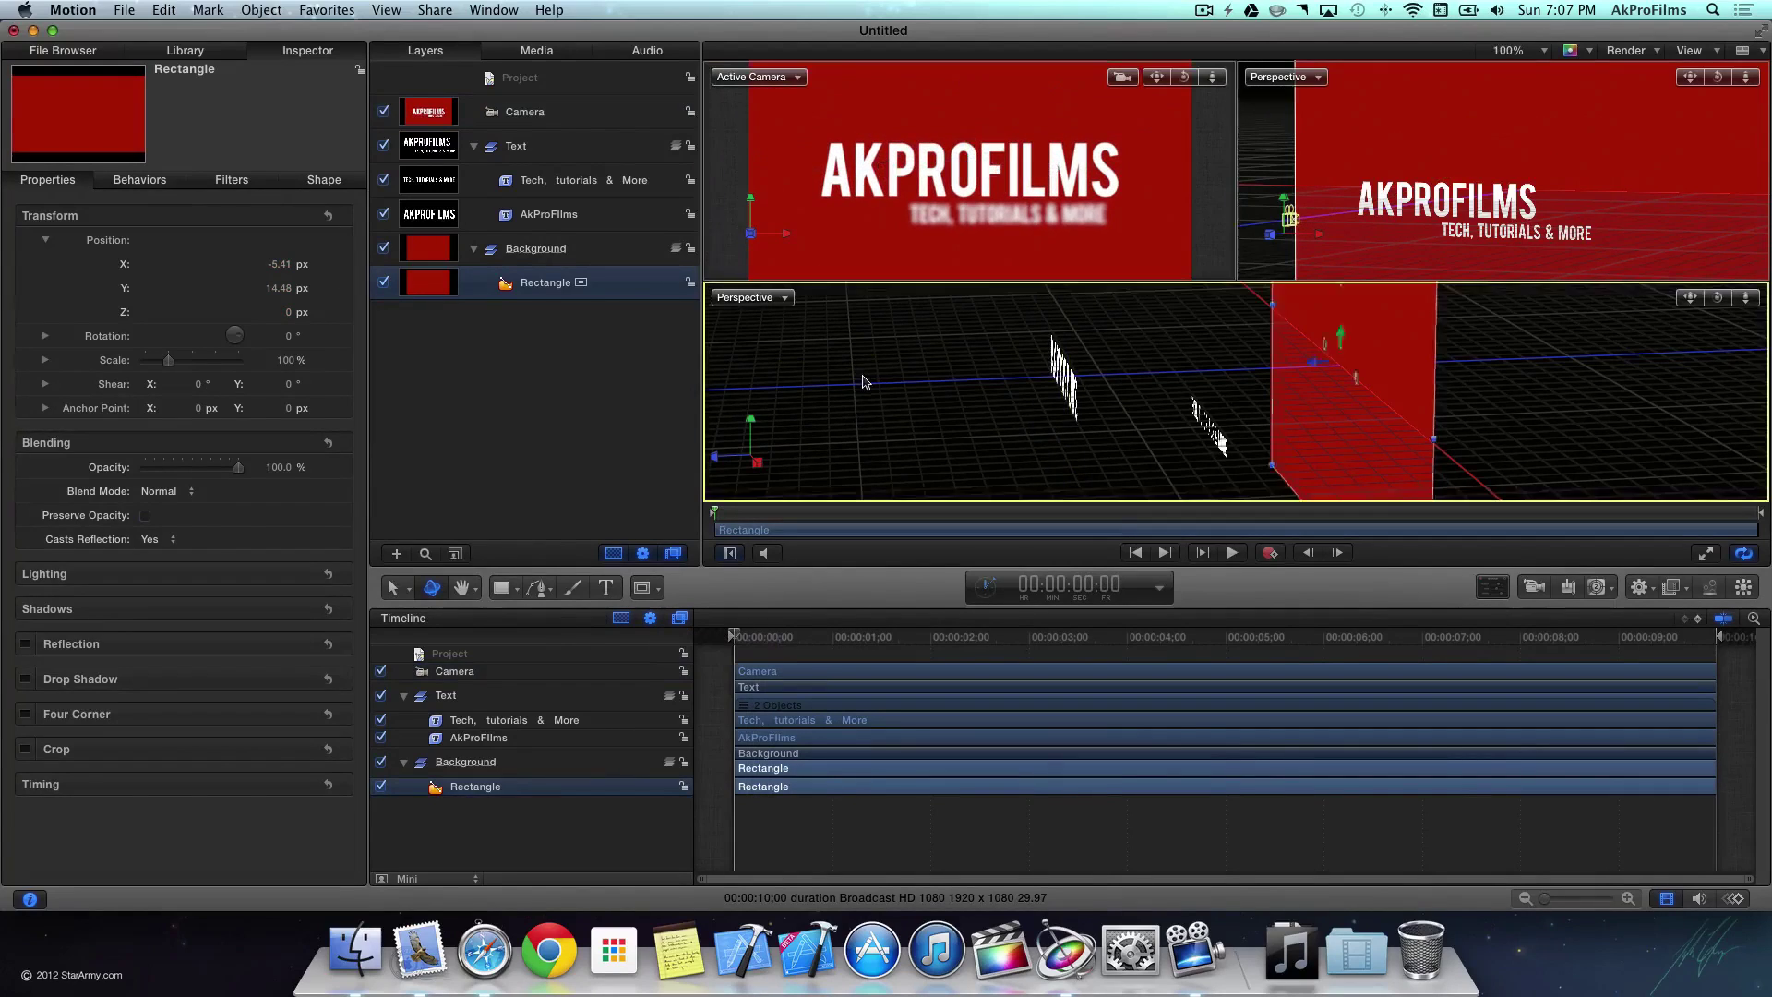
pyautogui.press('space')
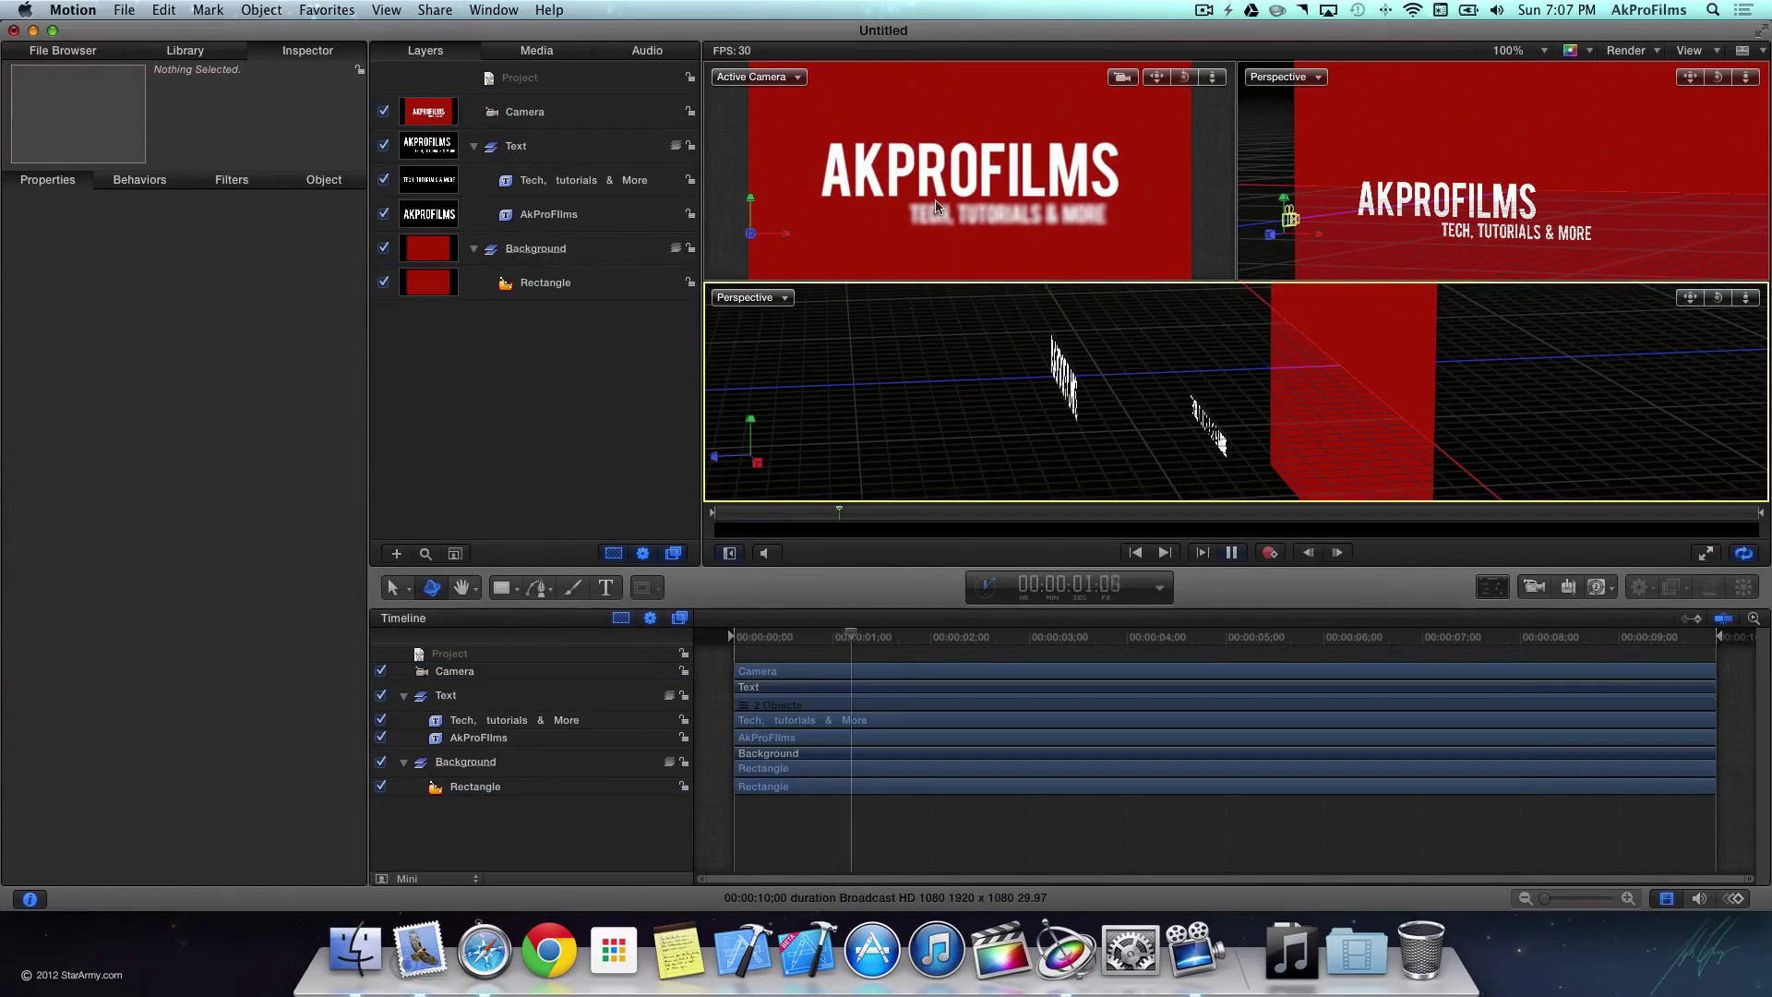
pyautogui.press('space')
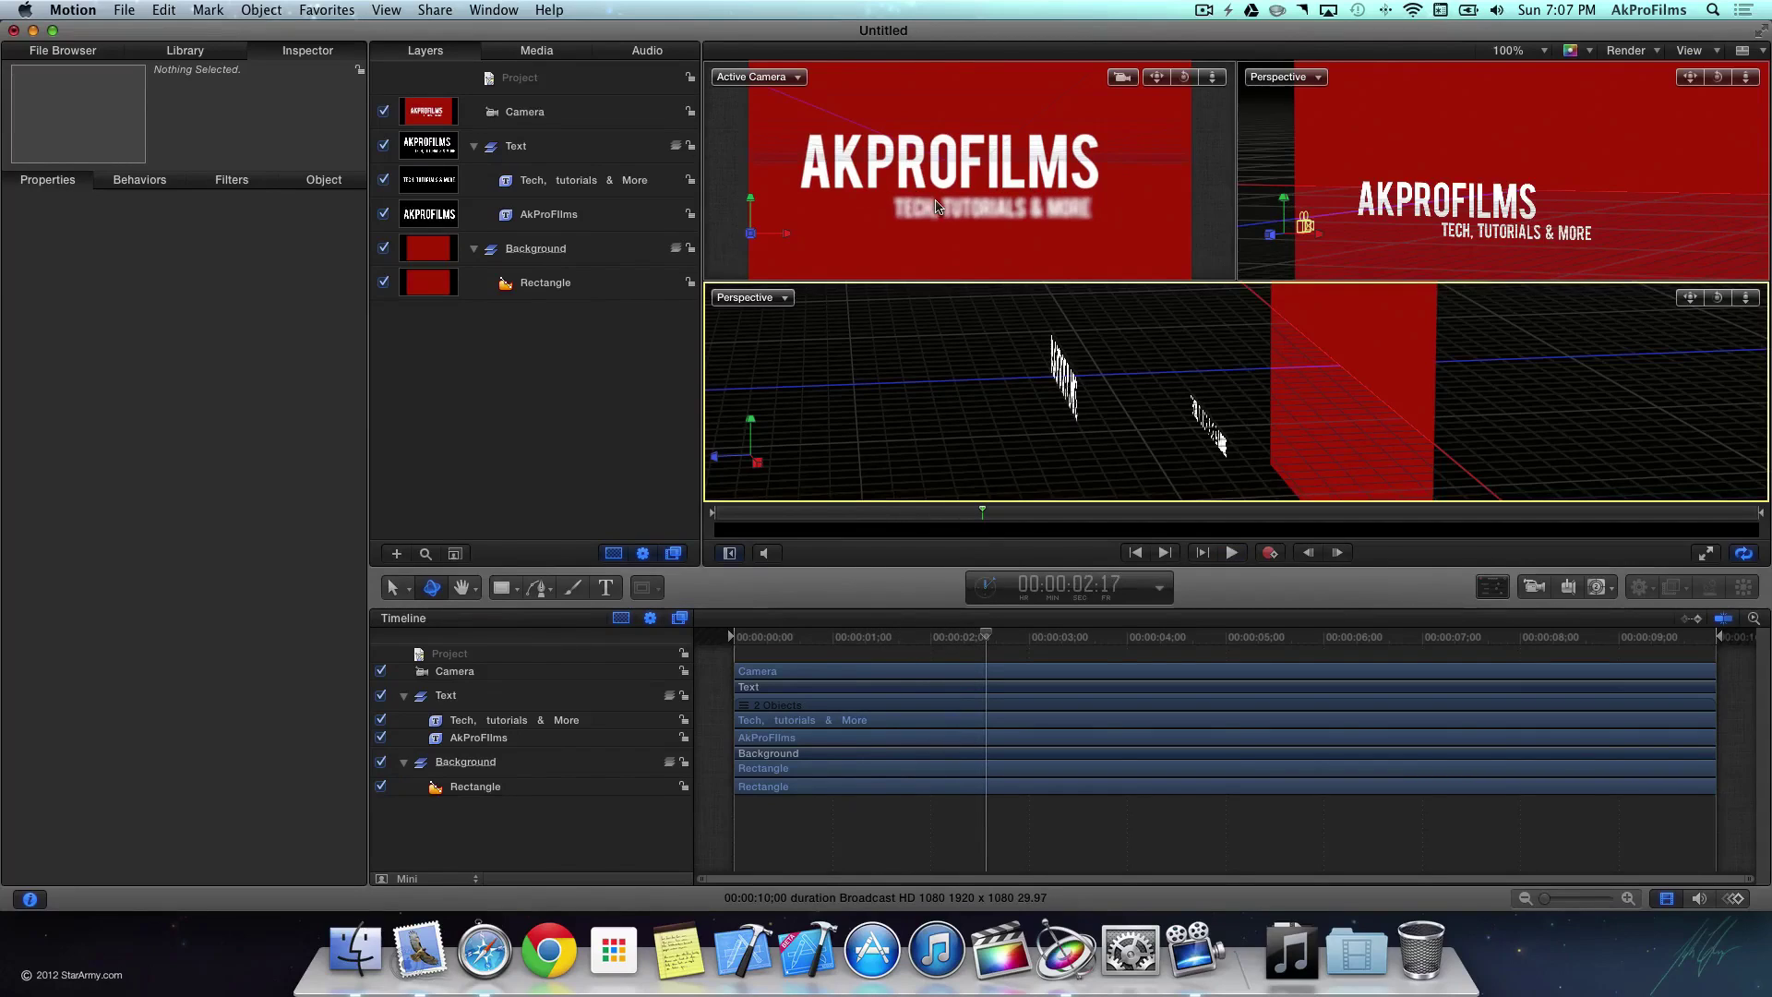
pyautogui.moveTo(990, 635); pyautogui.dragTo(1028, 646)
pyautogui.click(763, 158)
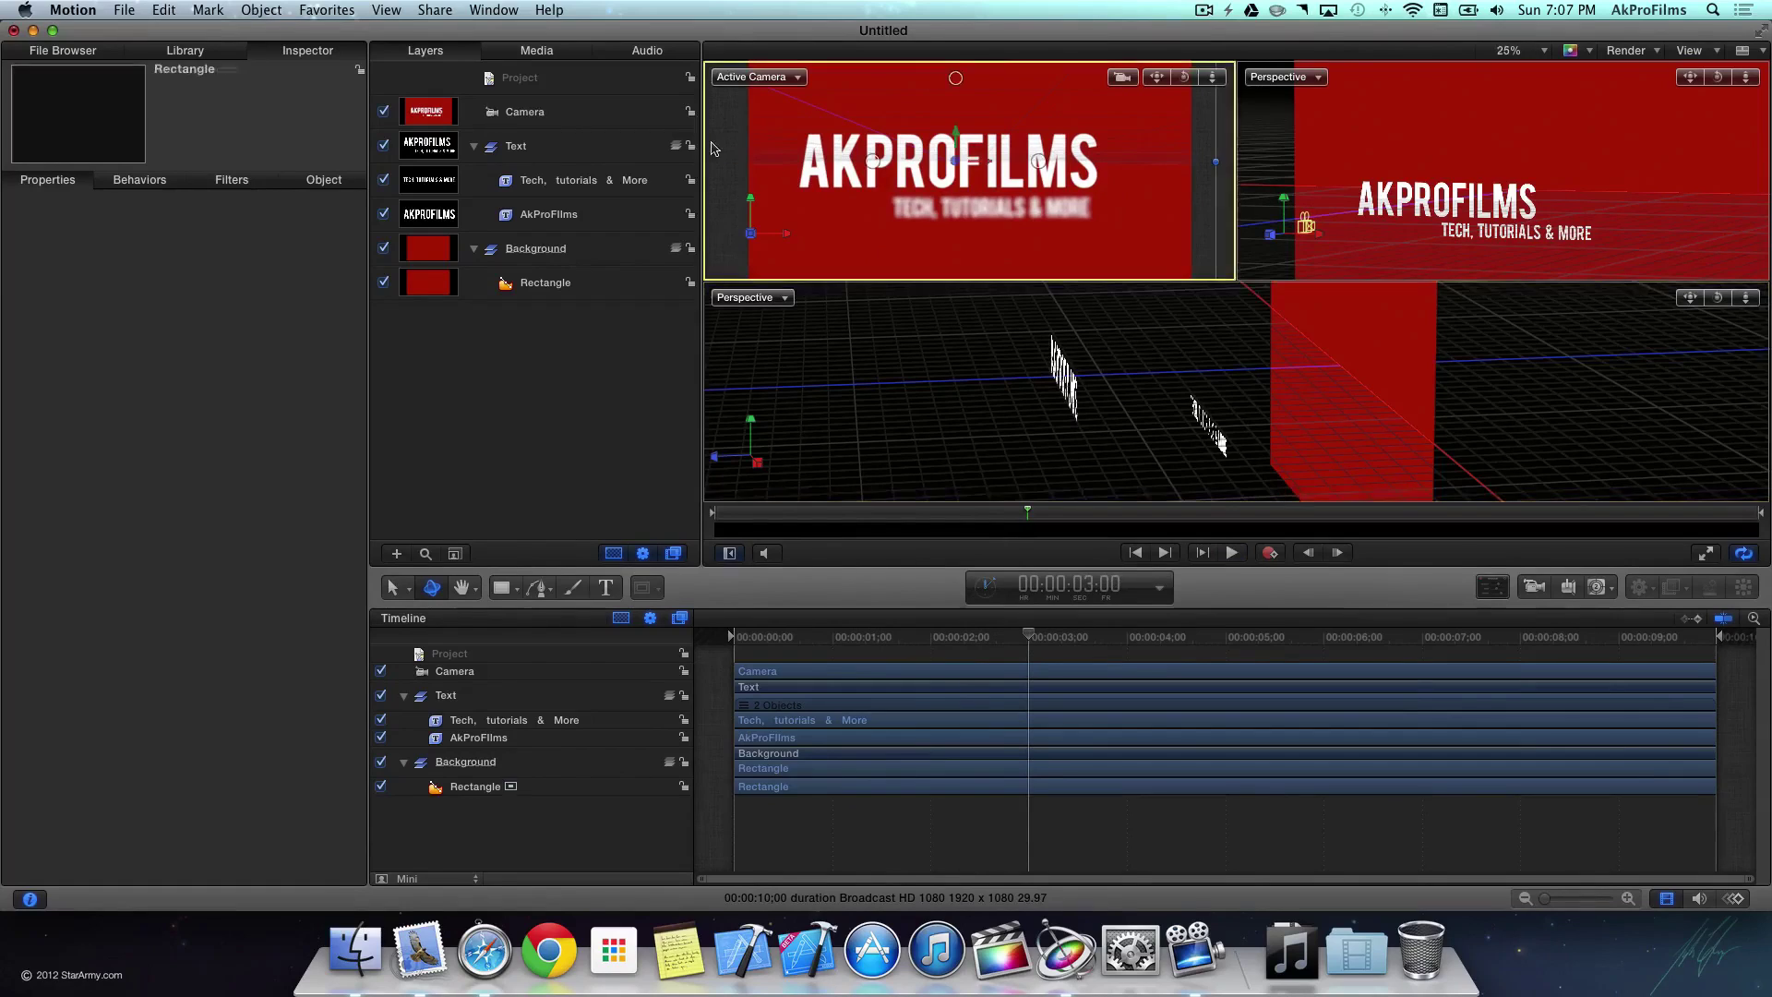
# Step: At 00:00:04:00, keyframe the camera's Position at about X 115.3, Y -83.12 and Z -754.21 px
pyautogui.click(1128, 638)
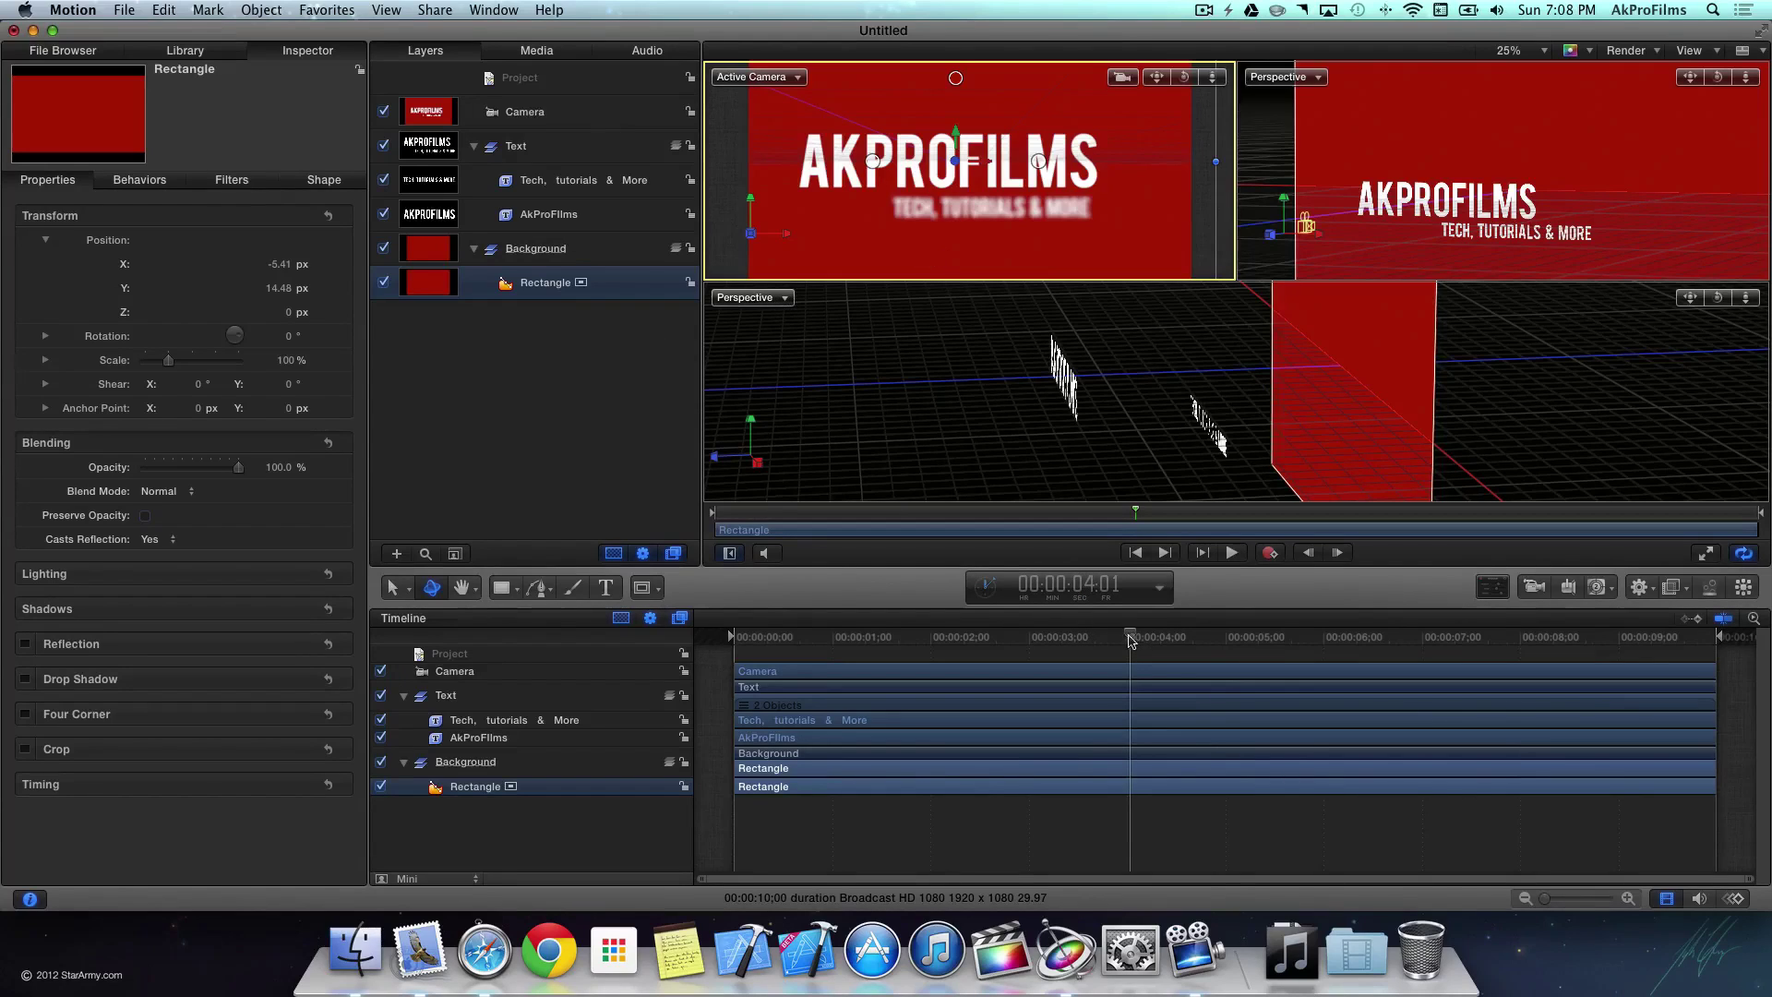
pyautogui.moveTo(1129, 633); pyautogui.dragTo(1127, 633)
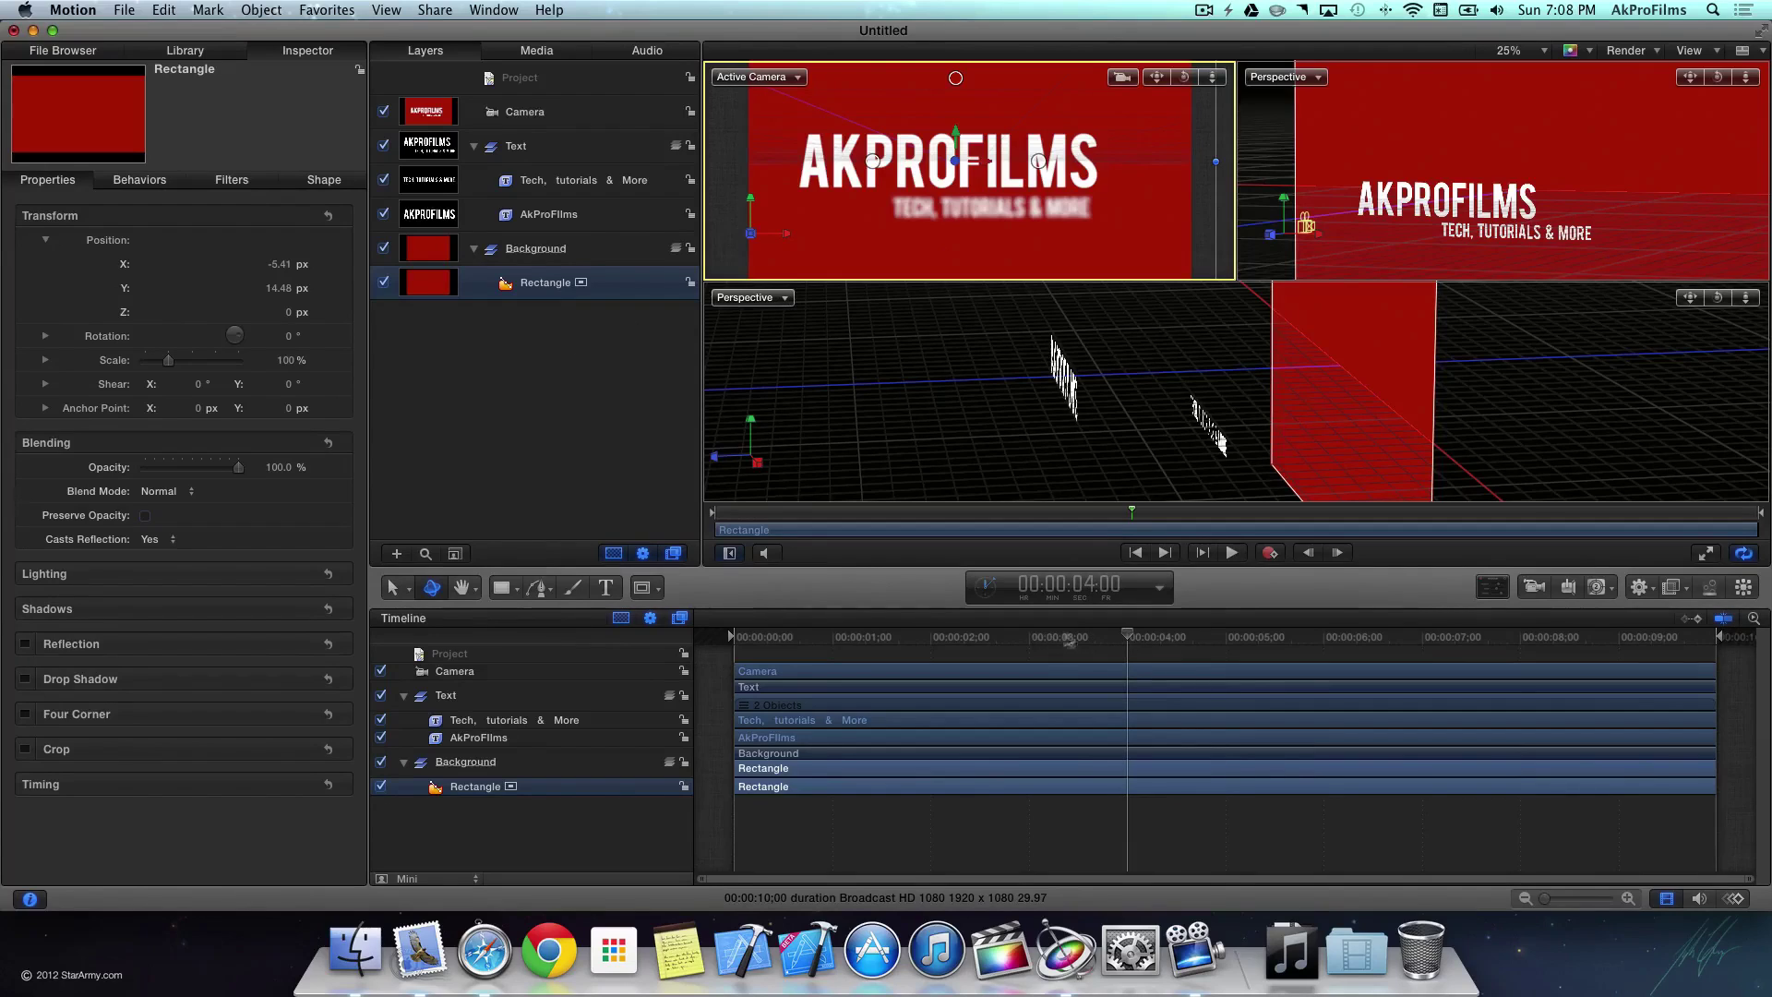
pyautogui.click(592, 112)
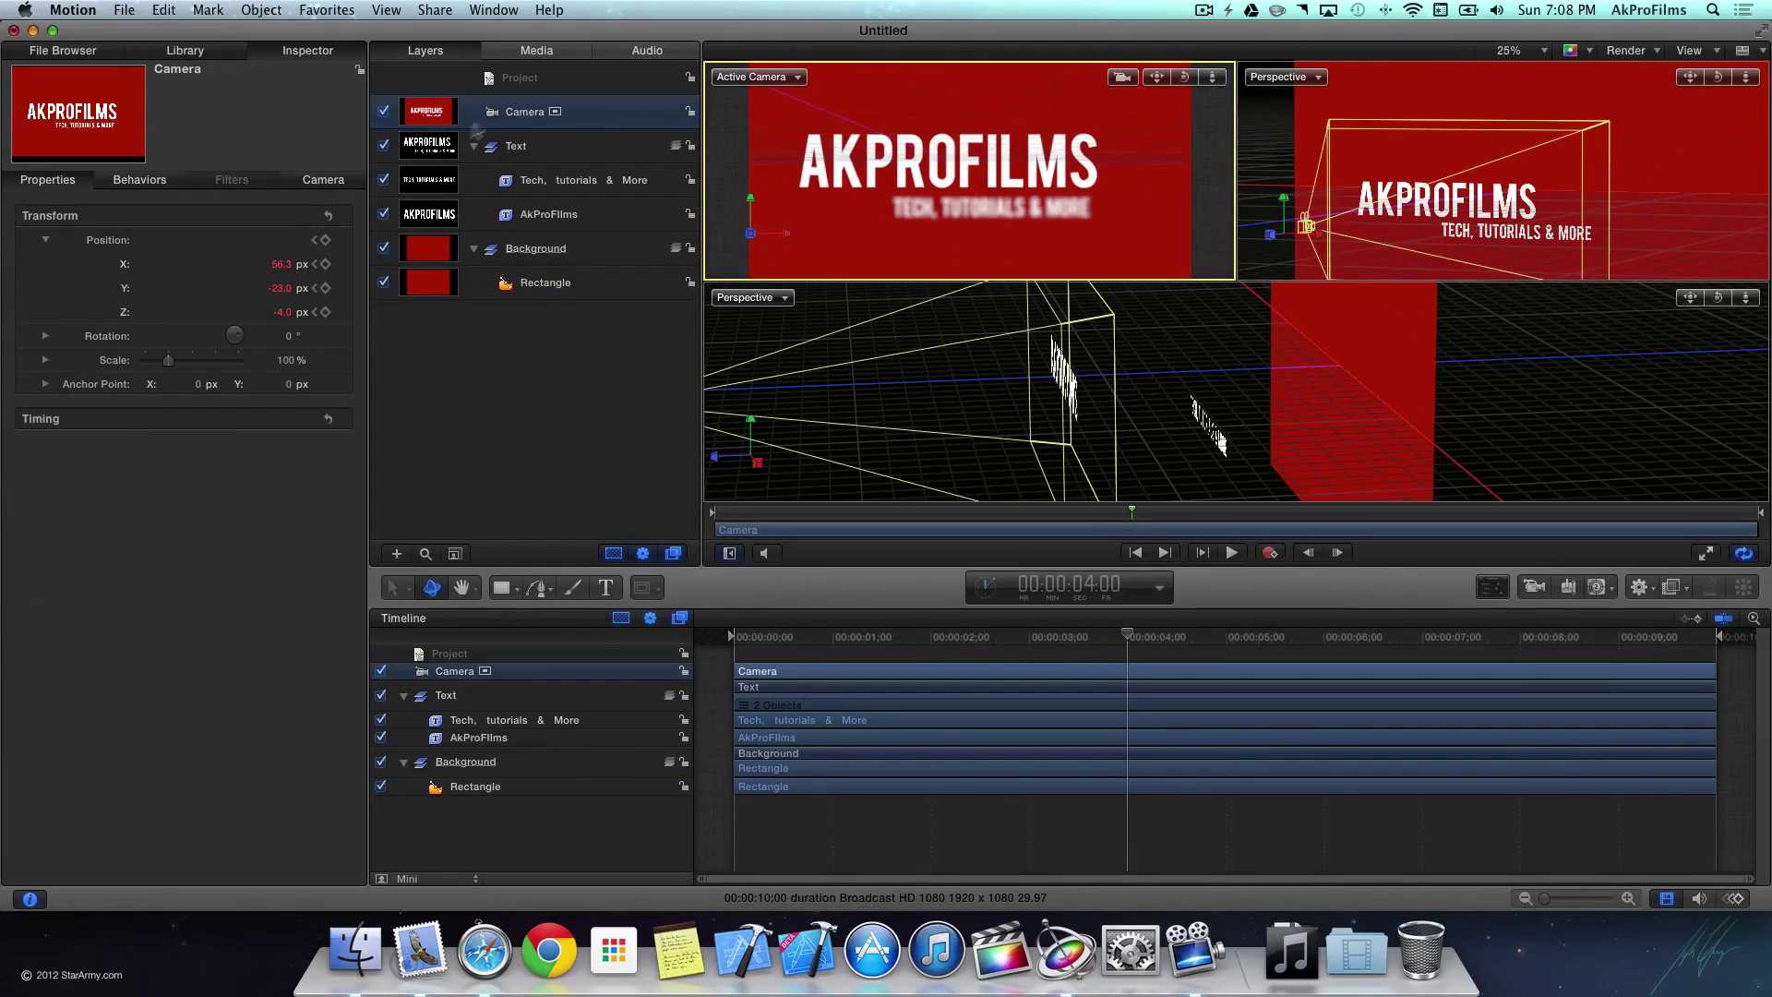
pyautogui.click(326, 241)
pyautogui.moveTo(286, 316); pyautogui.dragTo(233, 317)
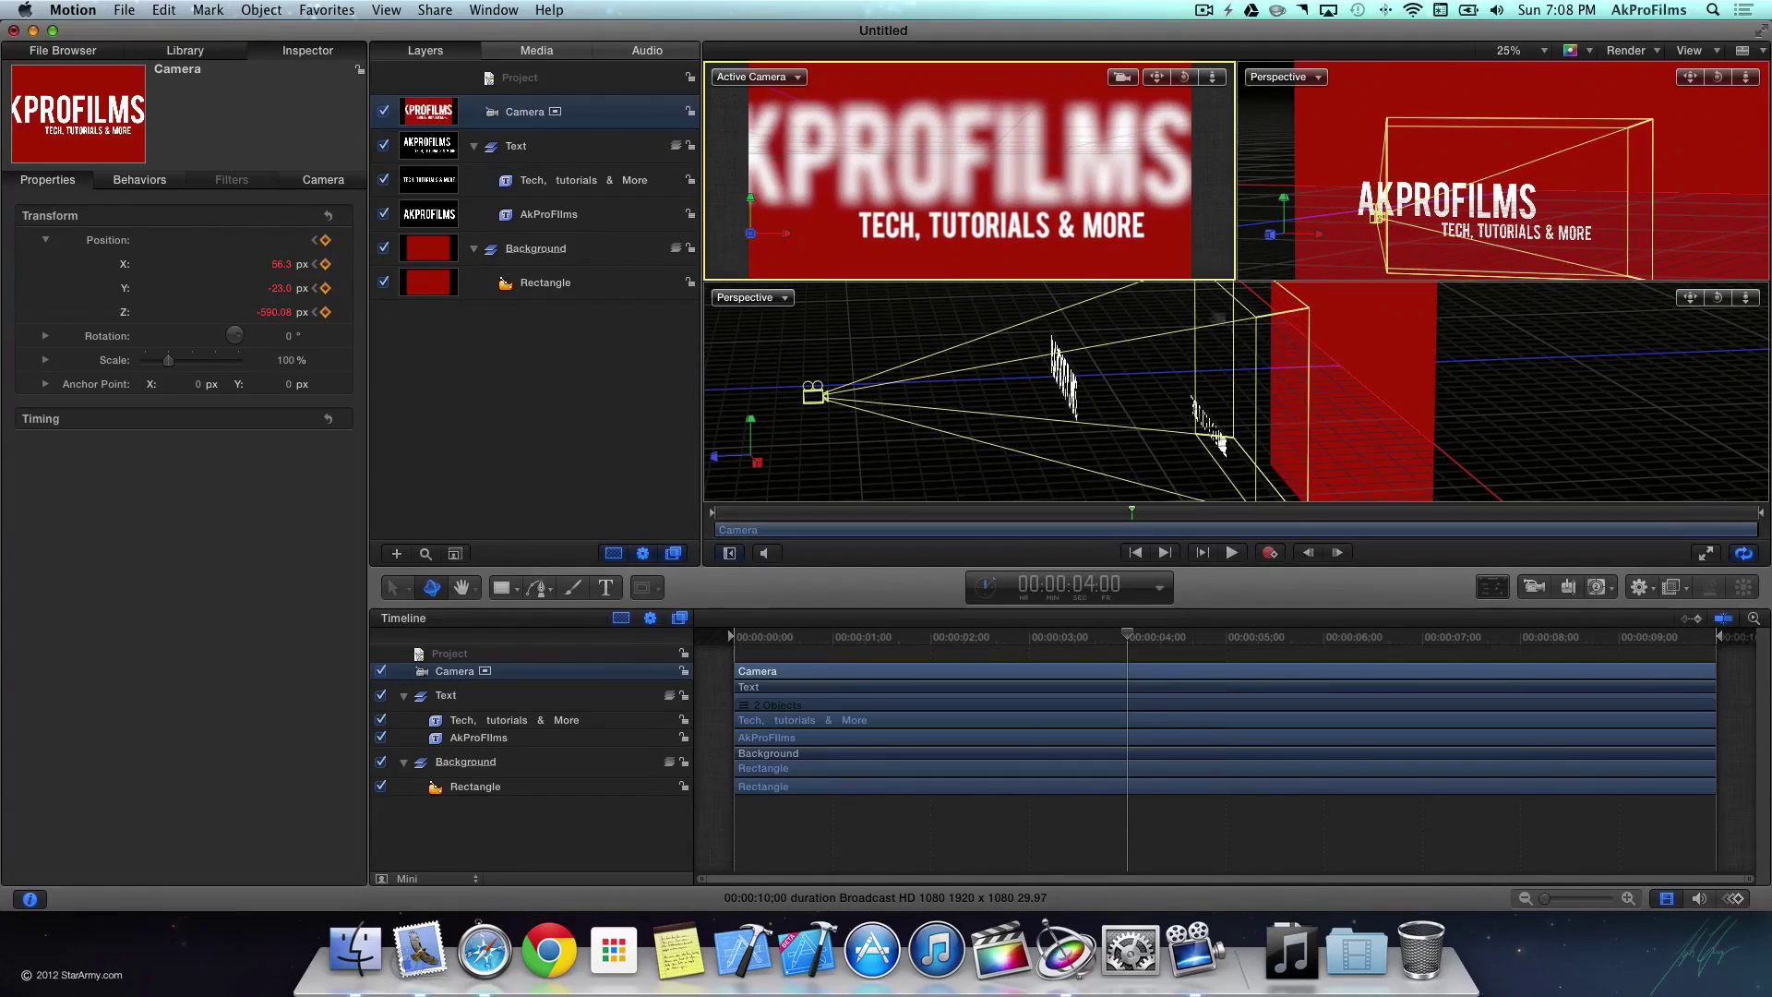
pyautogui.moveTo(282, 314); pyautogui.dragTo(277, 265)
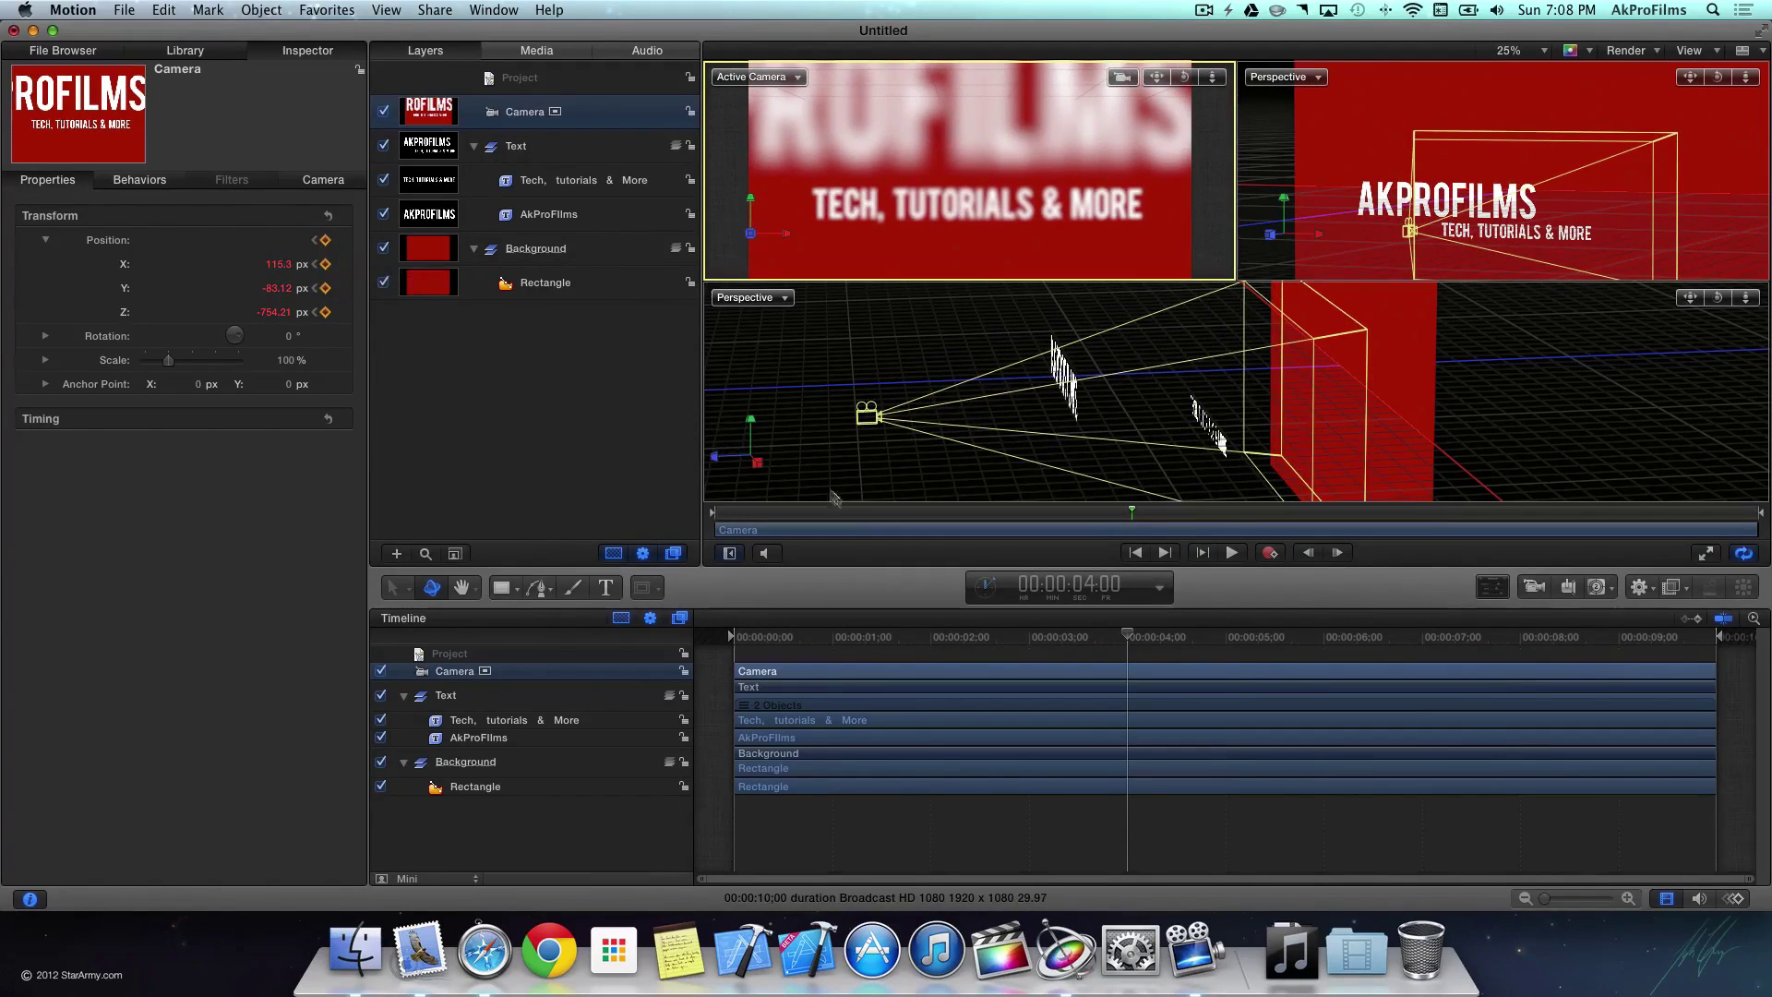
# Step: Add a keyframe for the camera's Focus Offset at 00:00:03:00
pyautogui.click(1035, 641)
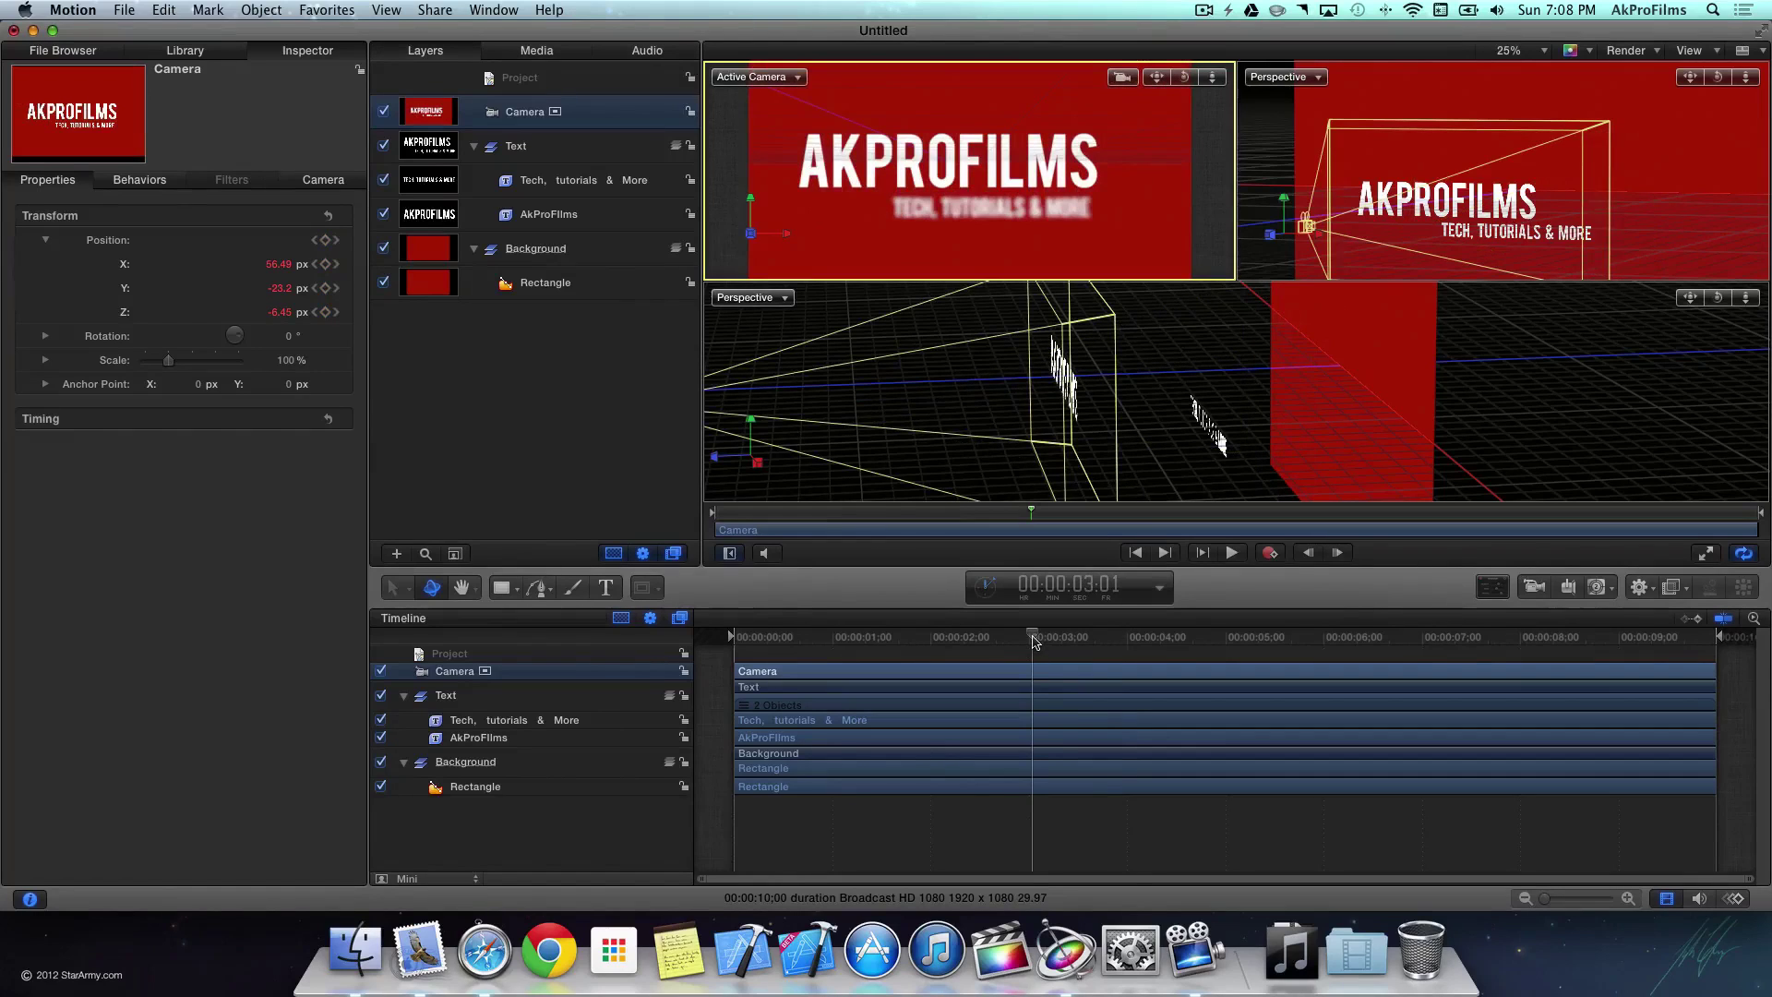
pyautogui.moveTo(1035, 643); pyautogui.dragTo(1031, 643)
pyautogui.click(323, 179)
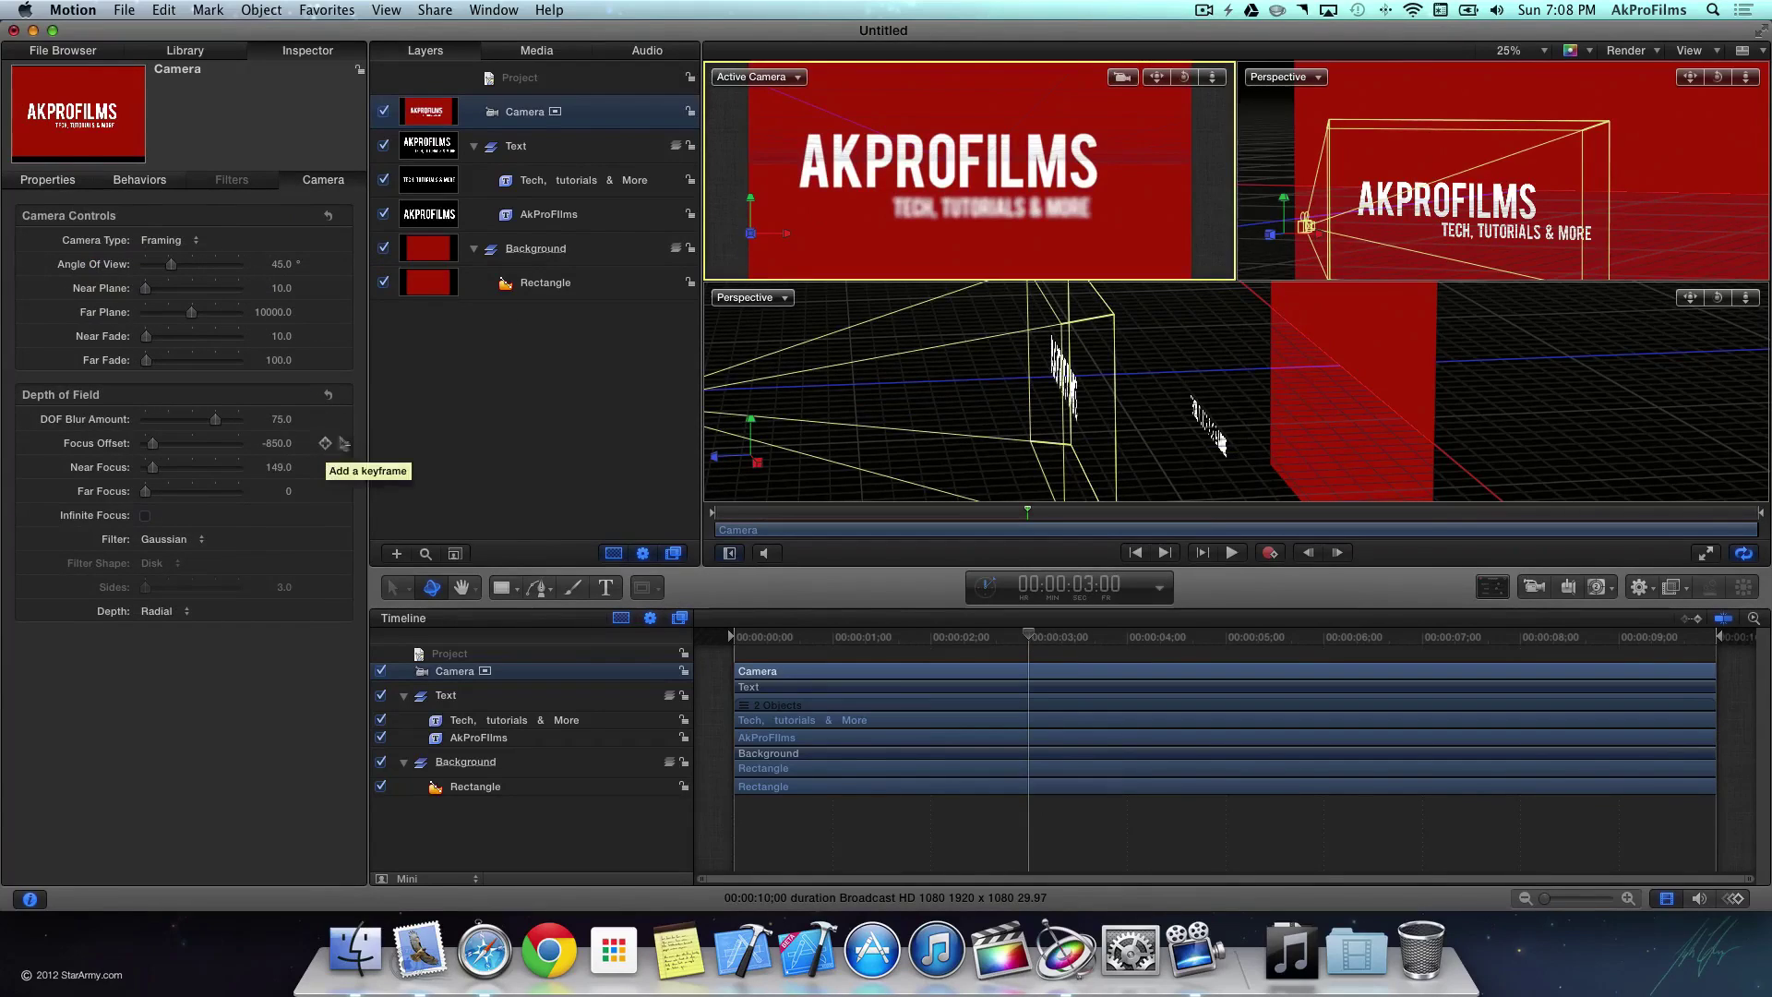
# Step: At 00:00:04:00, keyframe the camera's Focus Offset at about -1142 so the focus falls on the tagline
pyautogui.click(1133, 640)
pyautogui.press('Left')
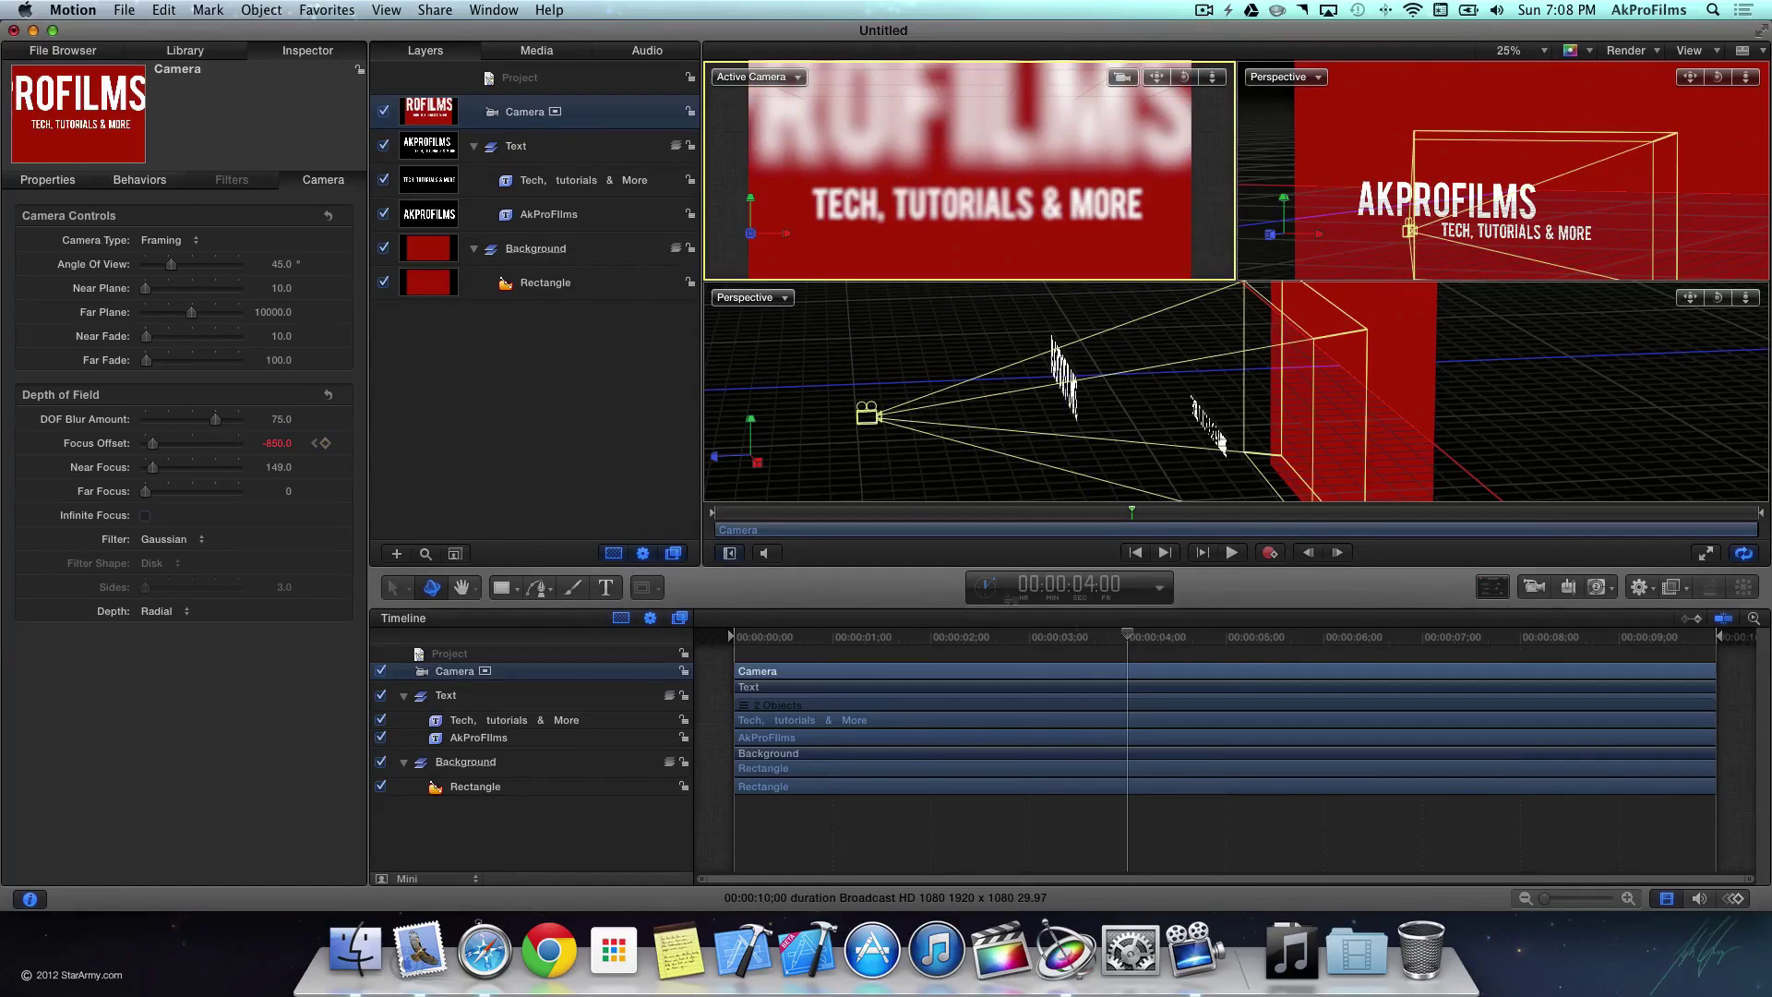
pyautogui.click(324, 443)
pyautogui.moveTo(152, 450); pyautogui.dragTo(139, 446)
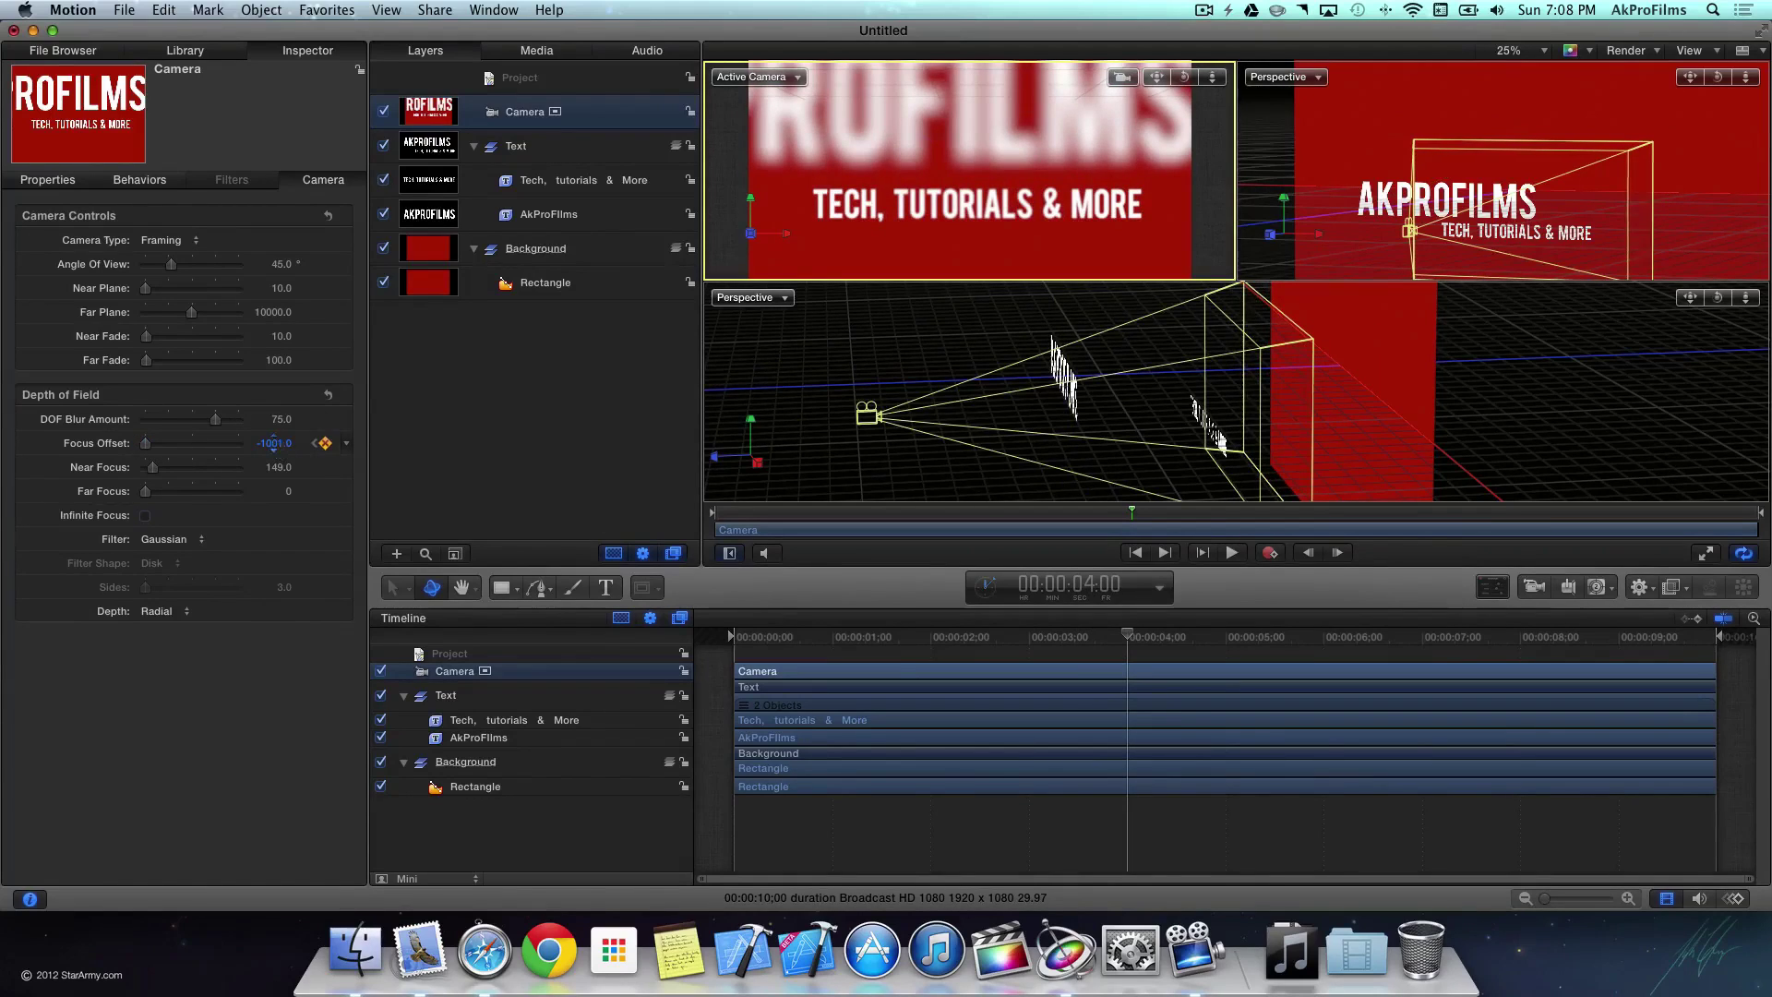
pyautogui.moveTo(275, 443); pyautogui.dragTo(274, 443)
pyautogui.moveTo(1746, 297); pyautogui.dragTo(1693, 298)
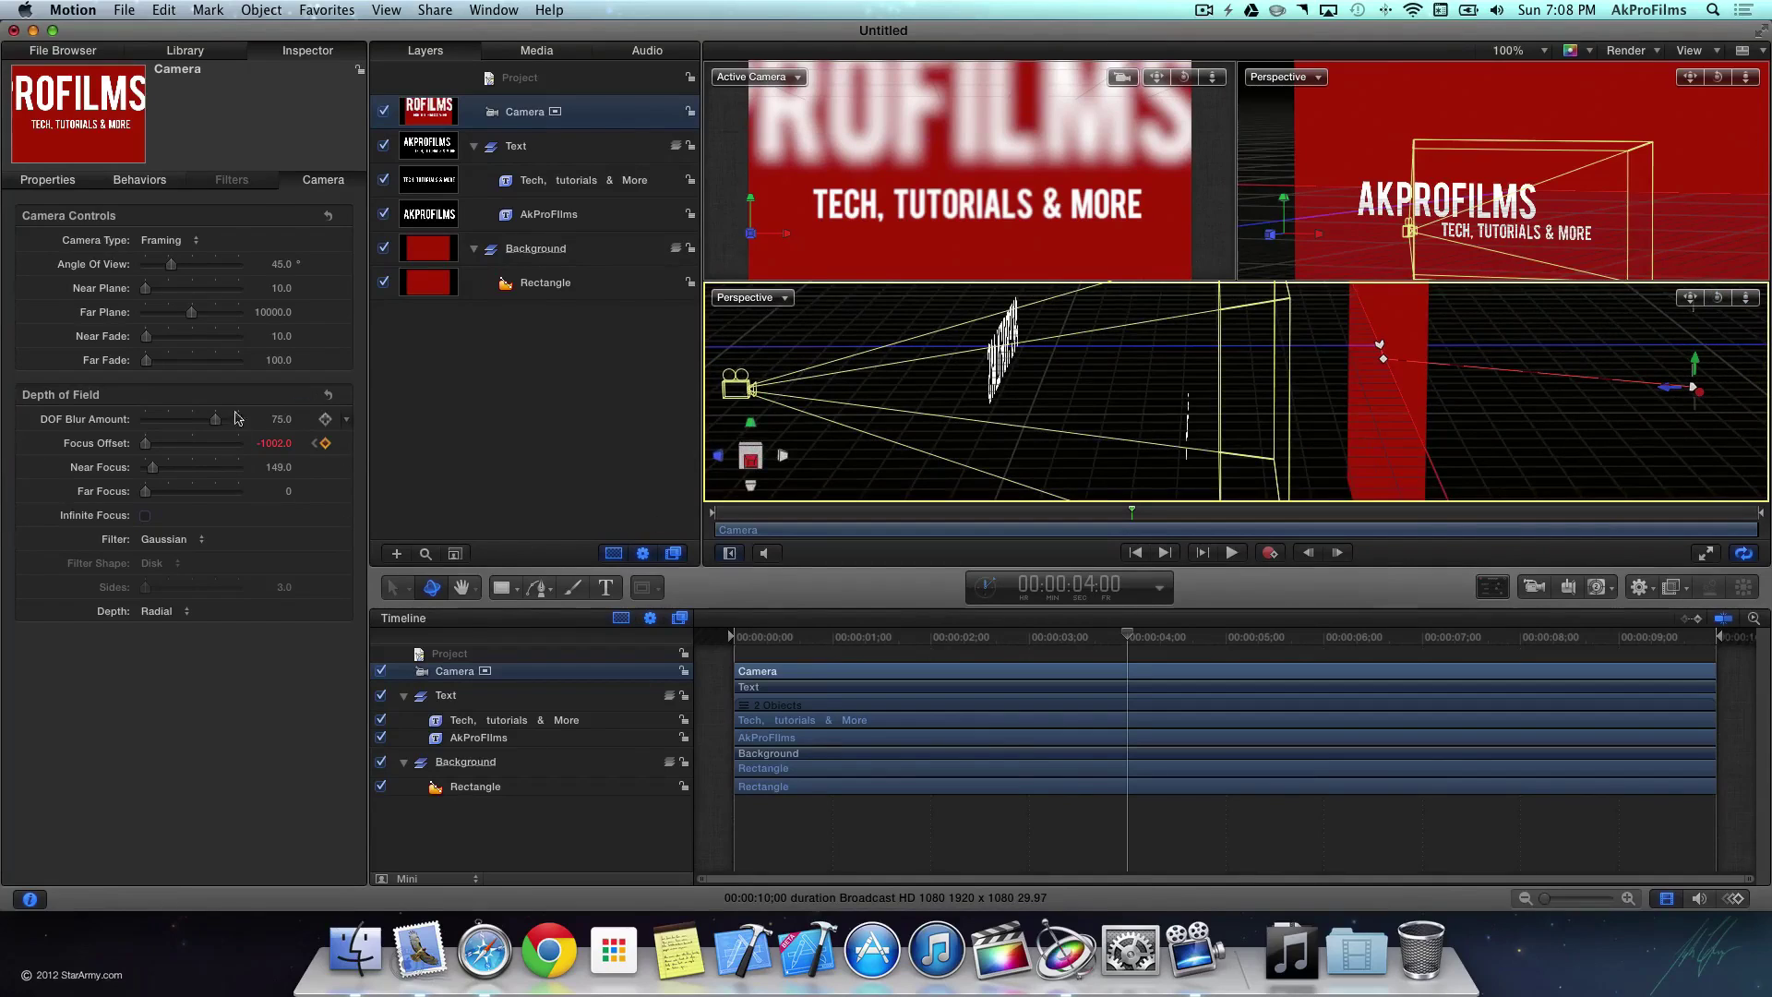
pyautogui.moveTo(277, 449); pyautogui.dragTo(266, 450)
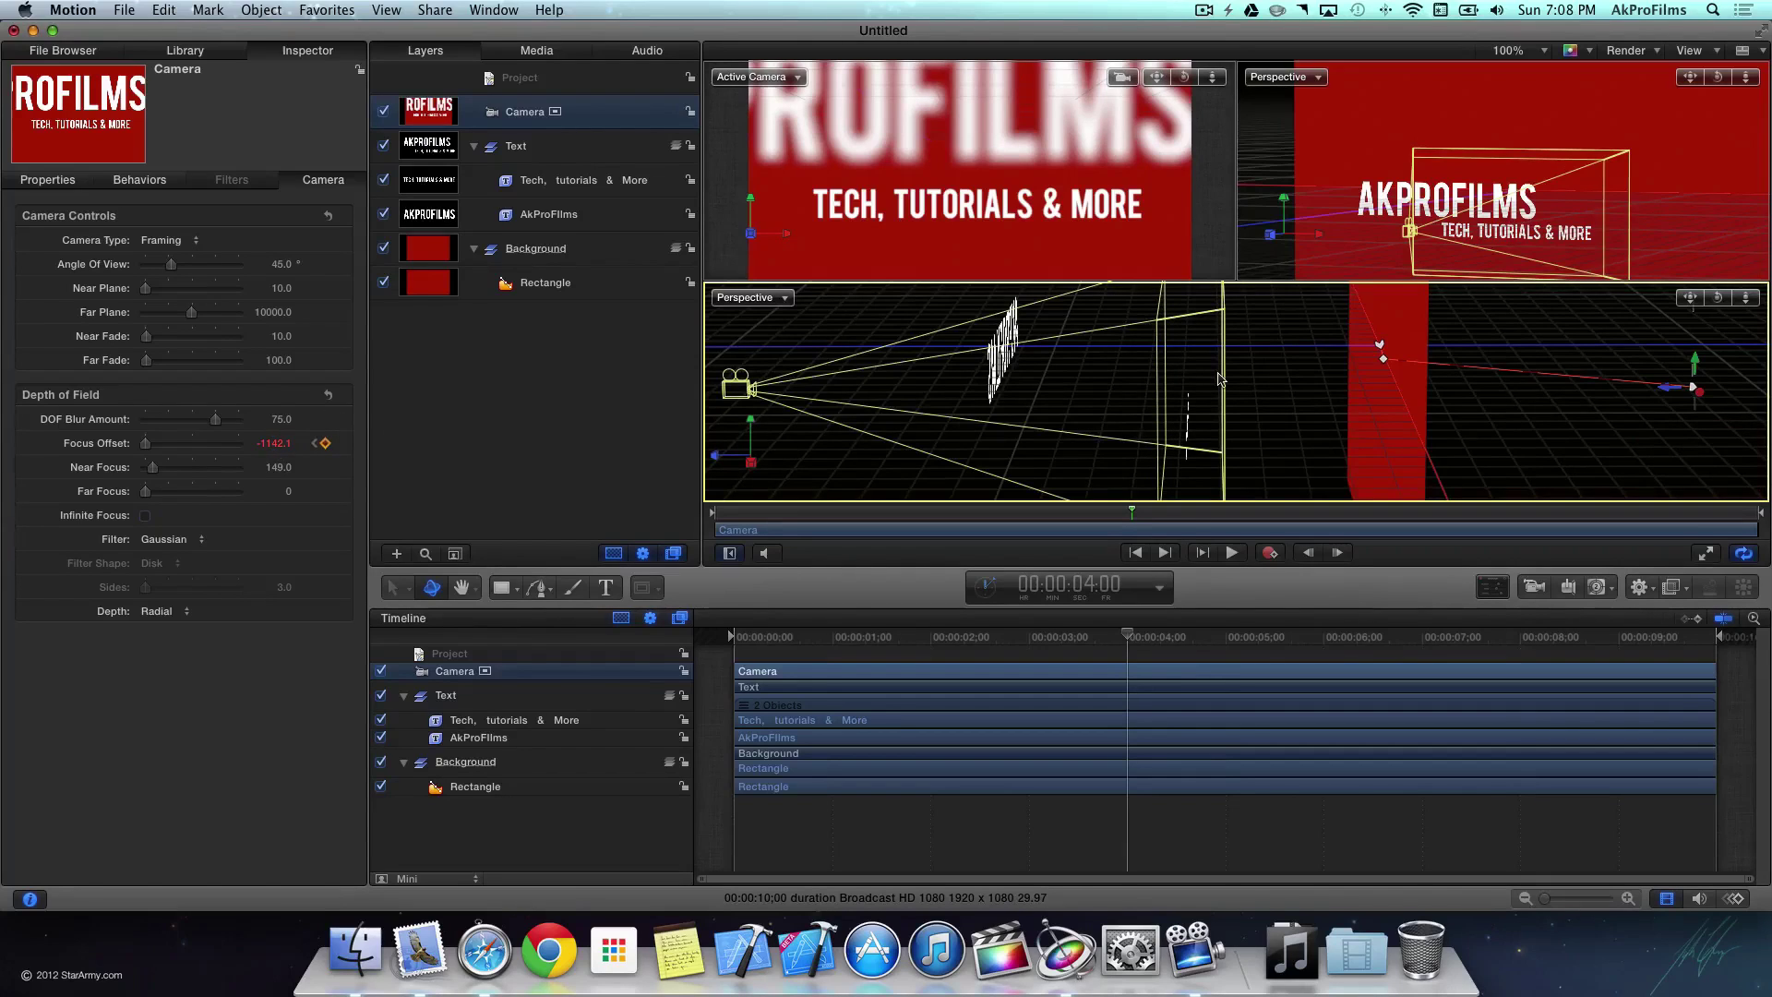
# Step: Play the animation from the first frame to check the focus shift from the title to the tagline
pyautogui.moveTo(1123, 636); pyautogui.dragTo(679, 637)
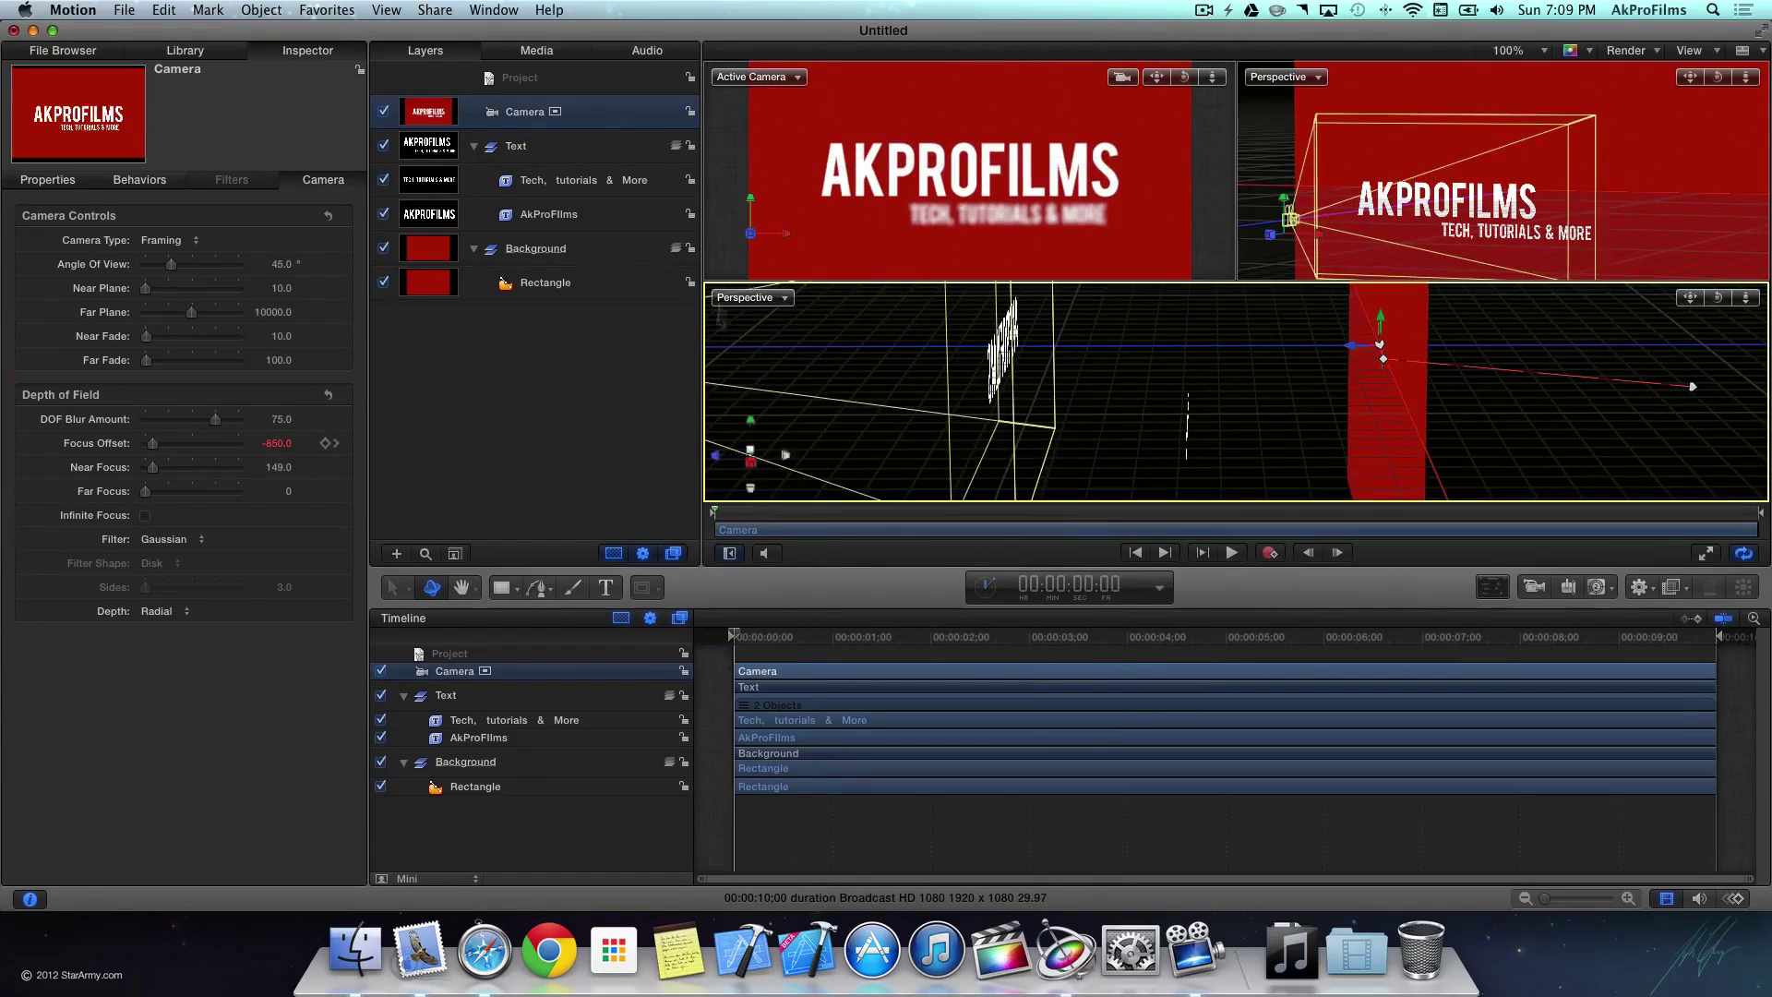
pyautogui.click(718, 121)
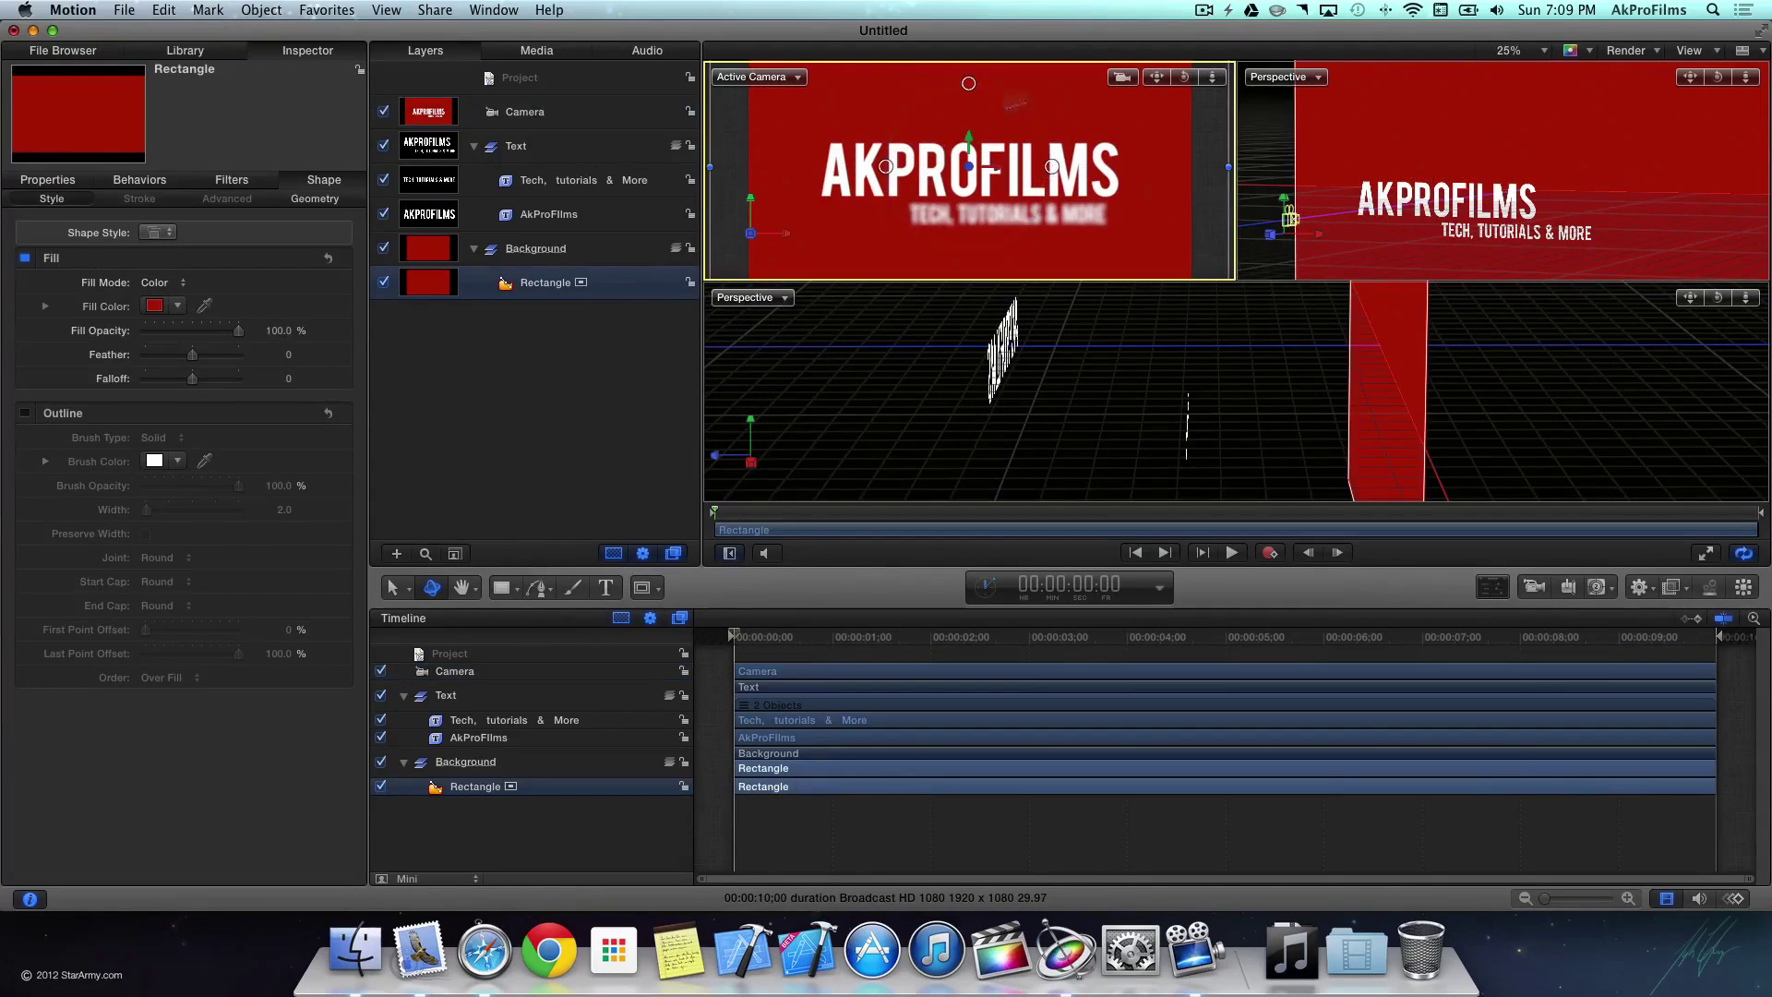
pyautogui.press('space')
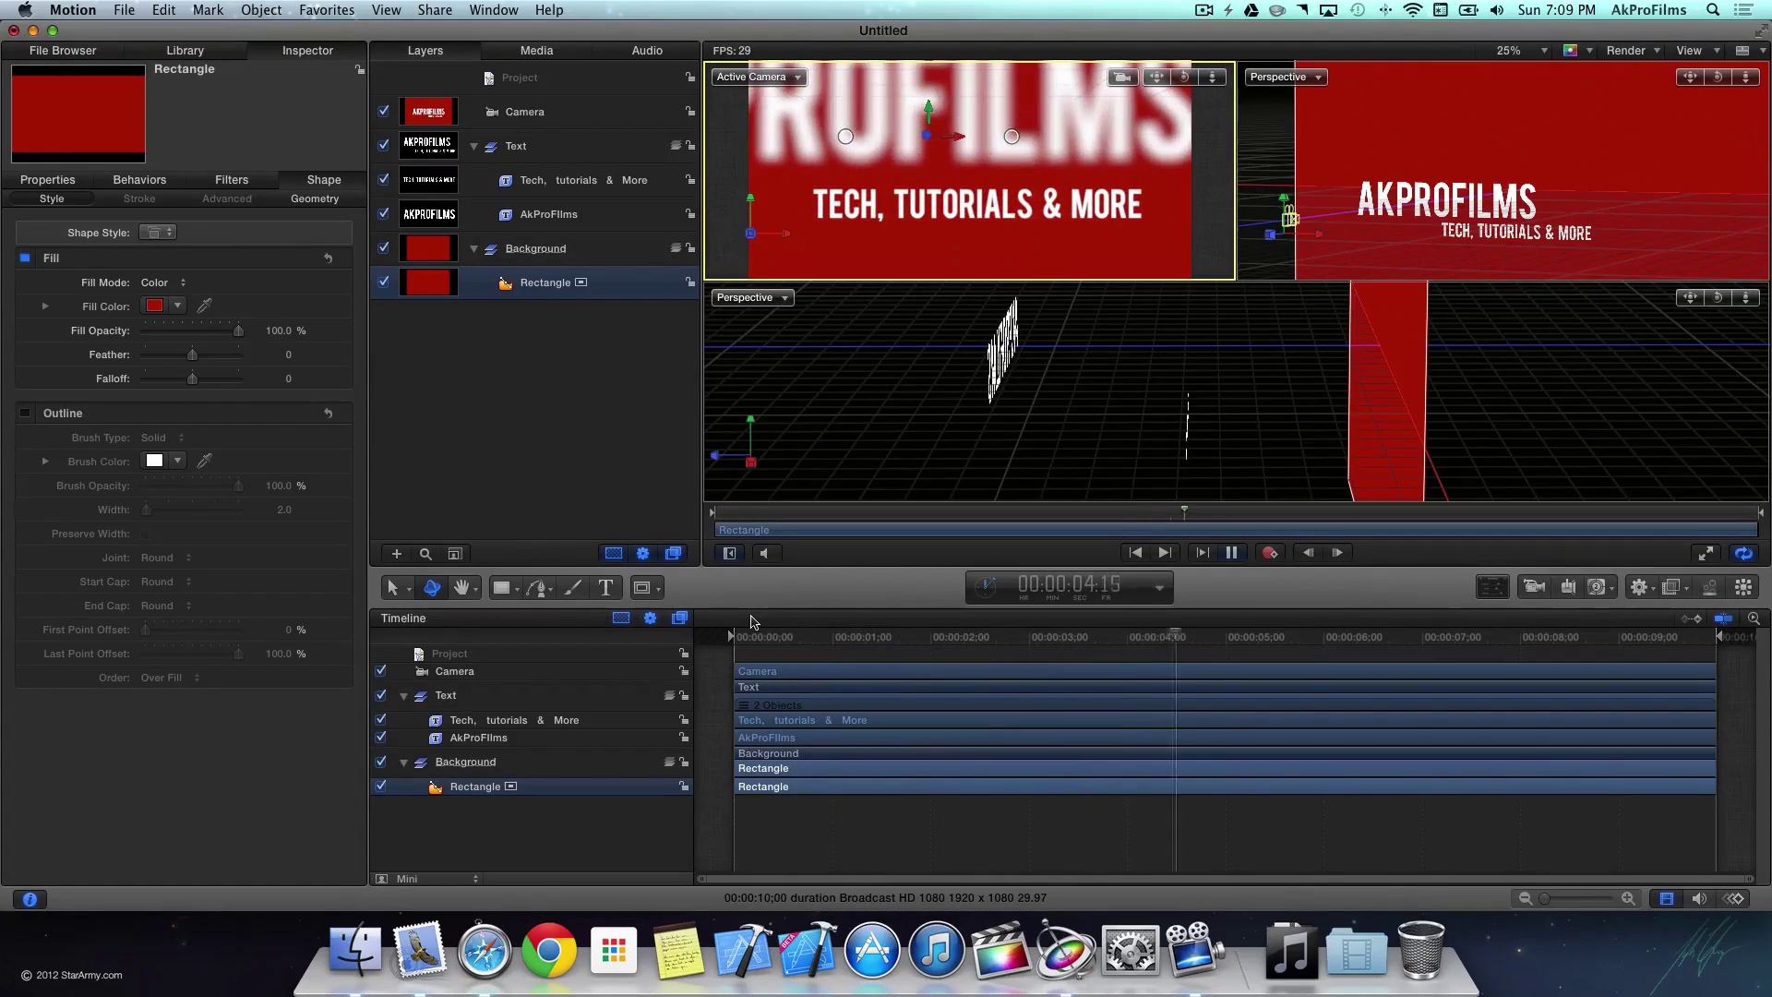
pyautogui.press('space')
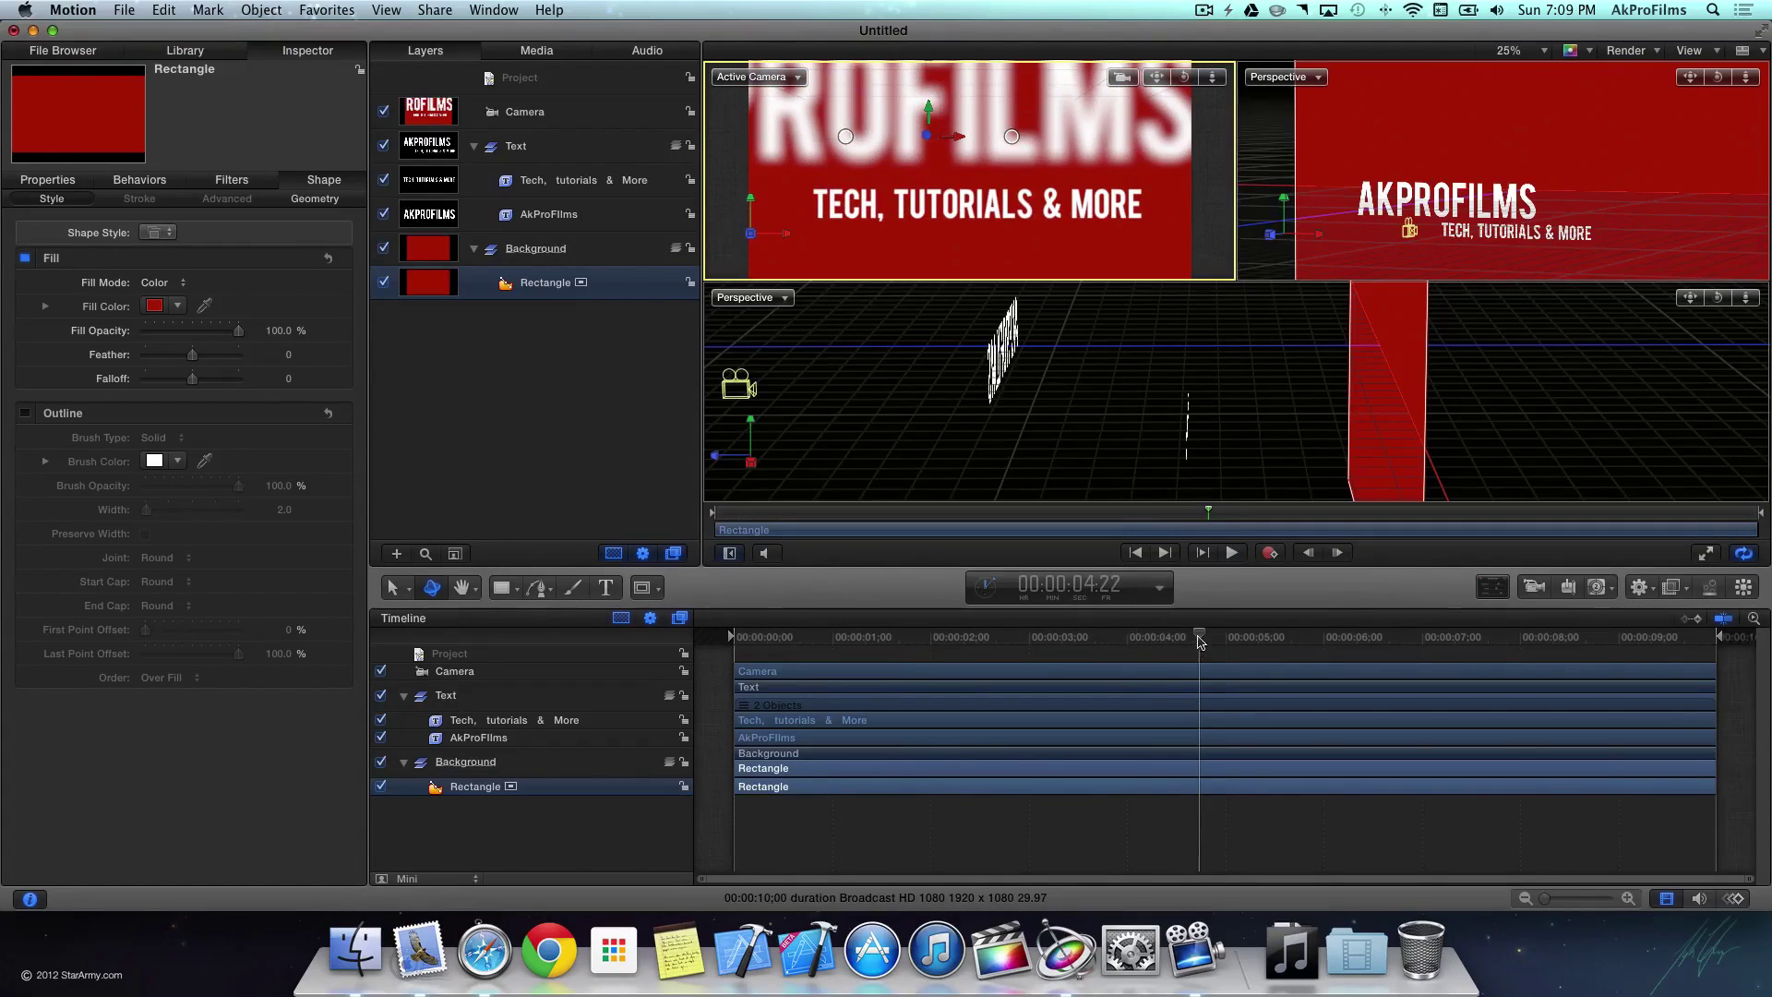
# Step: At 00:00:07:00, keyframe the camera's Position at about X 156, Y -114 and Z -829 px
pyautogui.moveTo(1200, 642); pyautogui.dragTo(1130, 639)
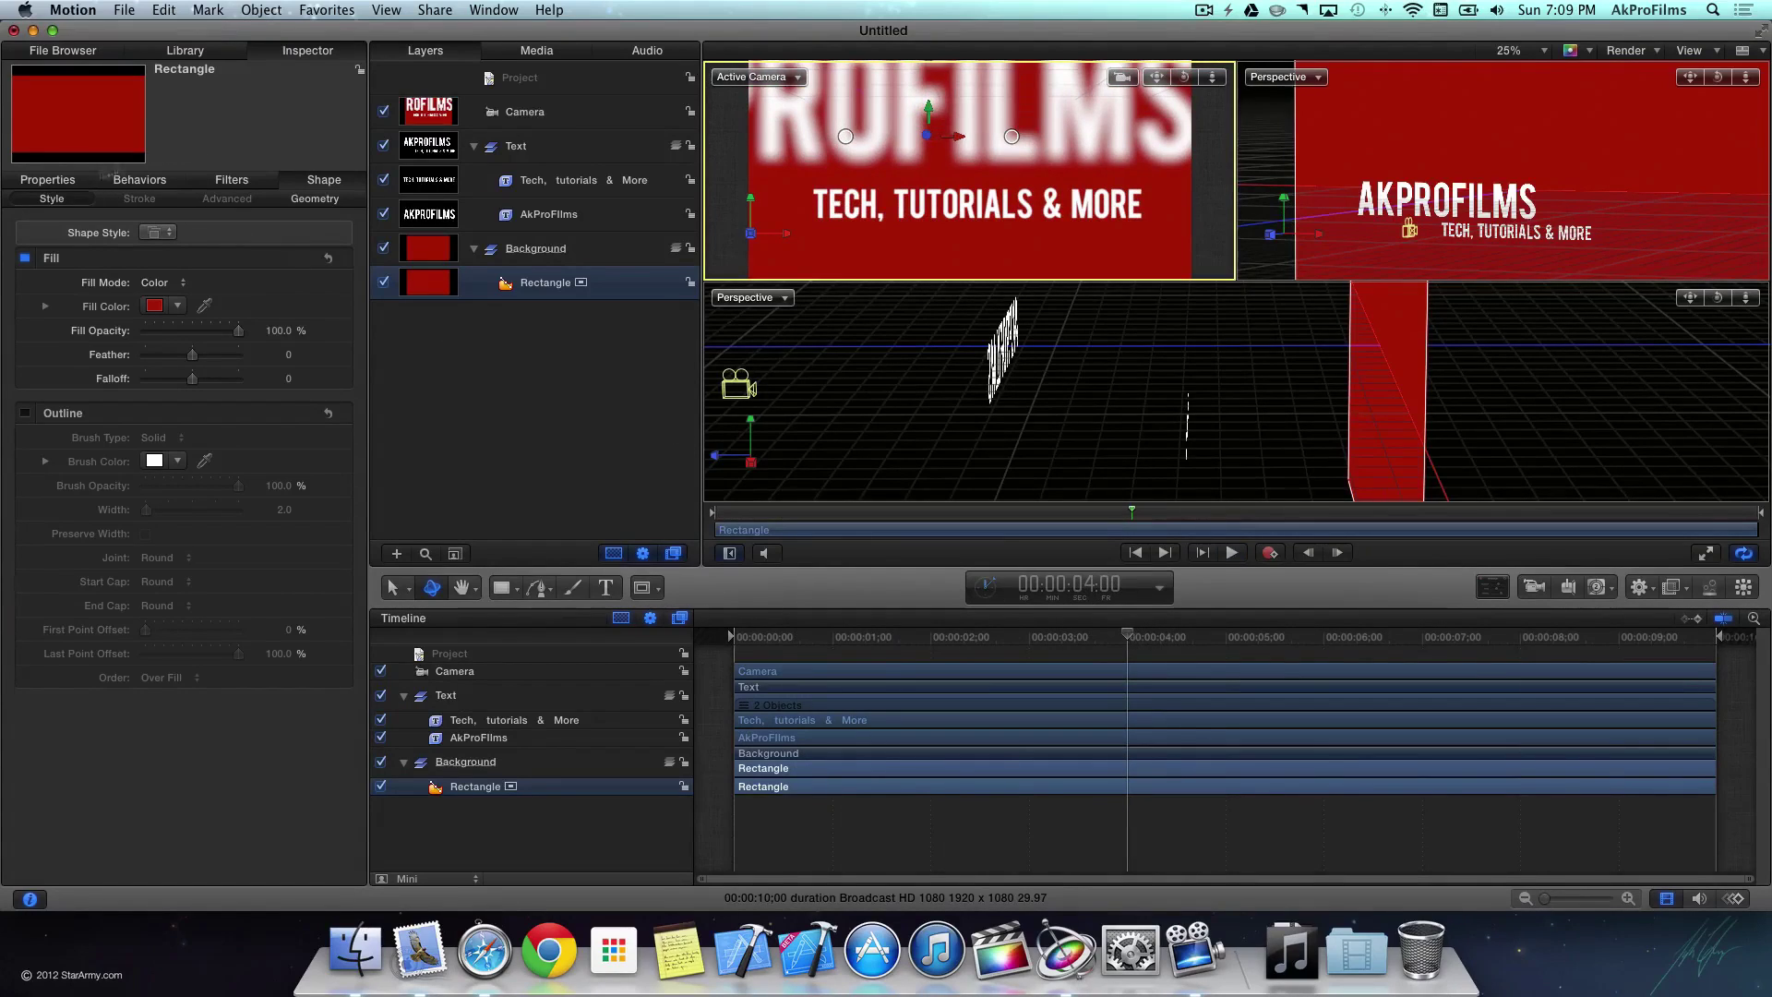
pyautogui.click(450, 117)
pyautogui.click(48, 179)
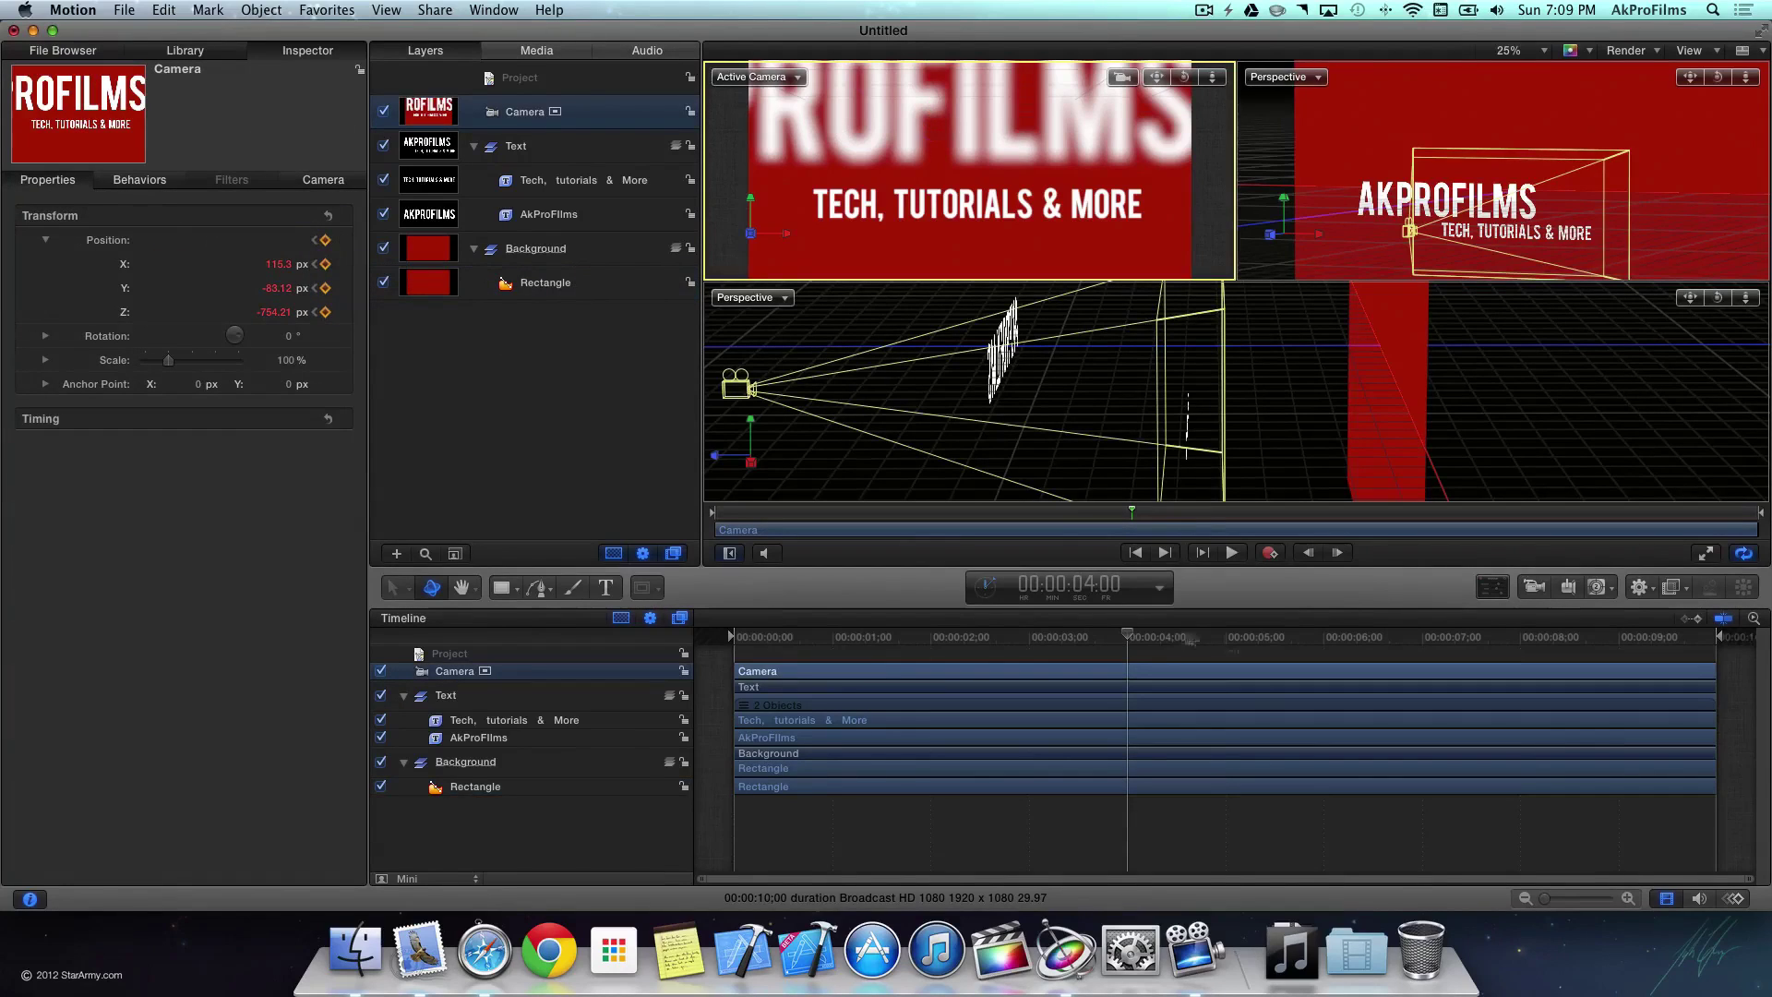
pyautogui.click(1422, 639)
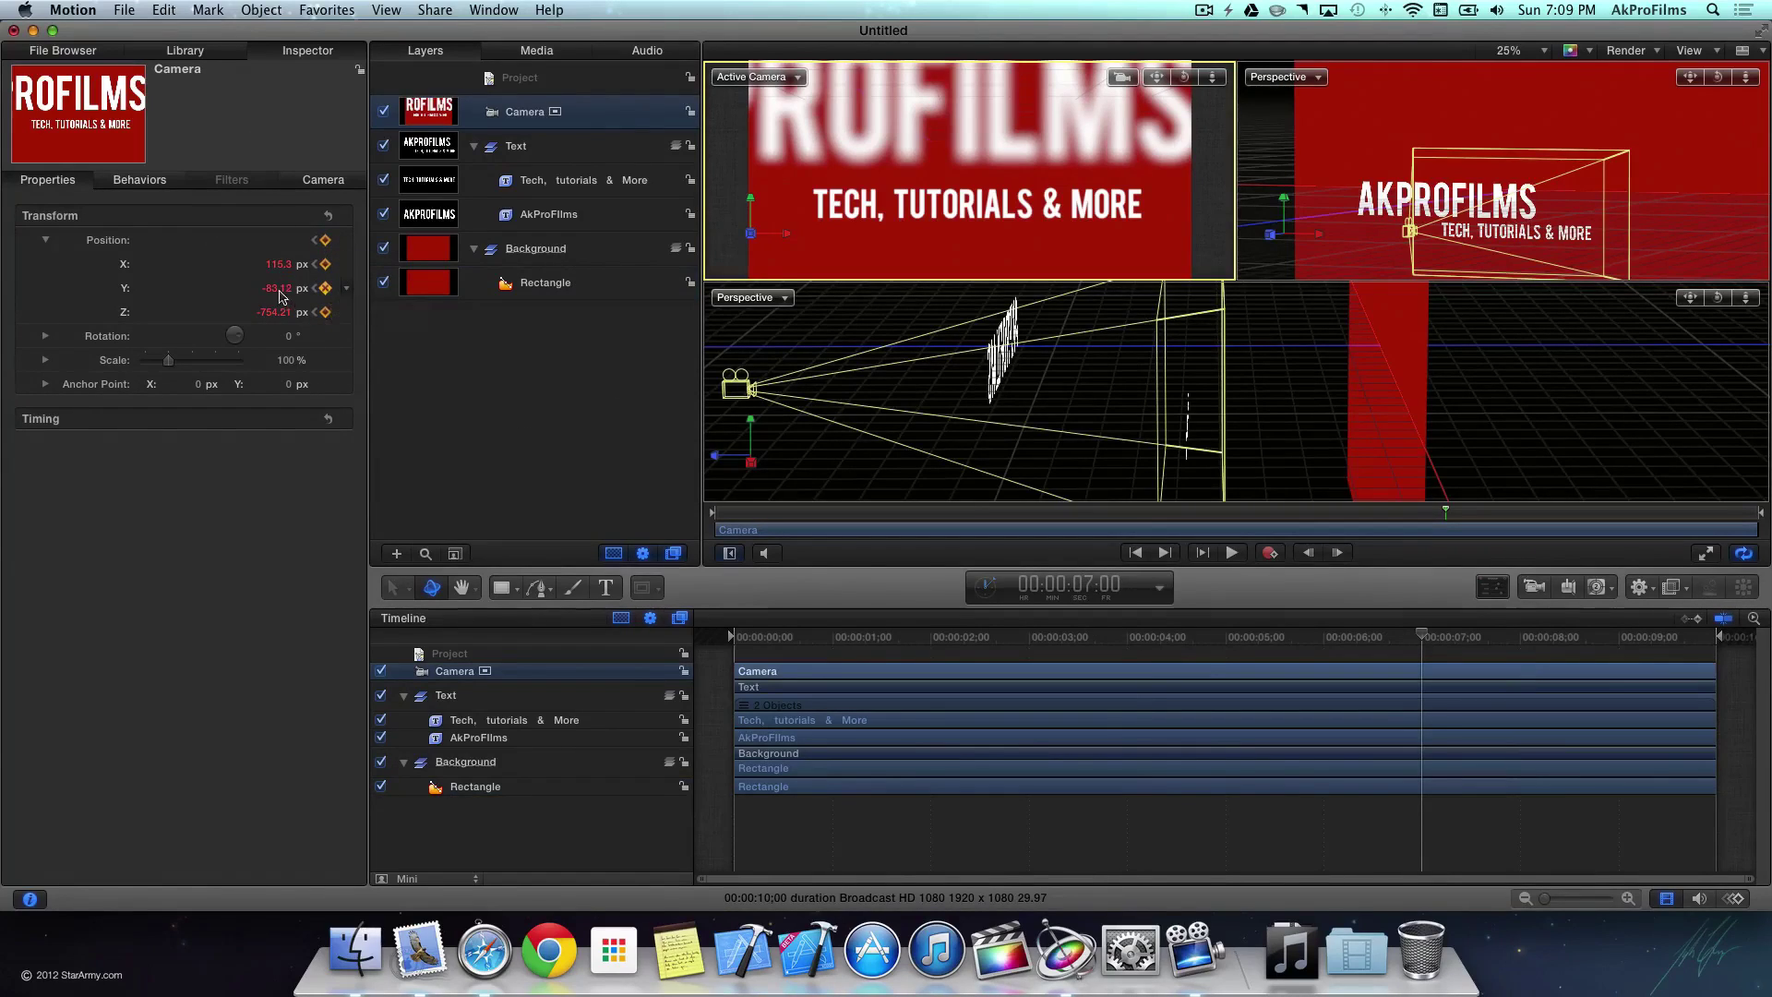
pyautogui.moveTo(277, 288)
pyautogui.mouseDown()
pyautogui.moveTo(272, 264)
pyautogui.moveTo(278, 318)
pyautogui.mouseUp()
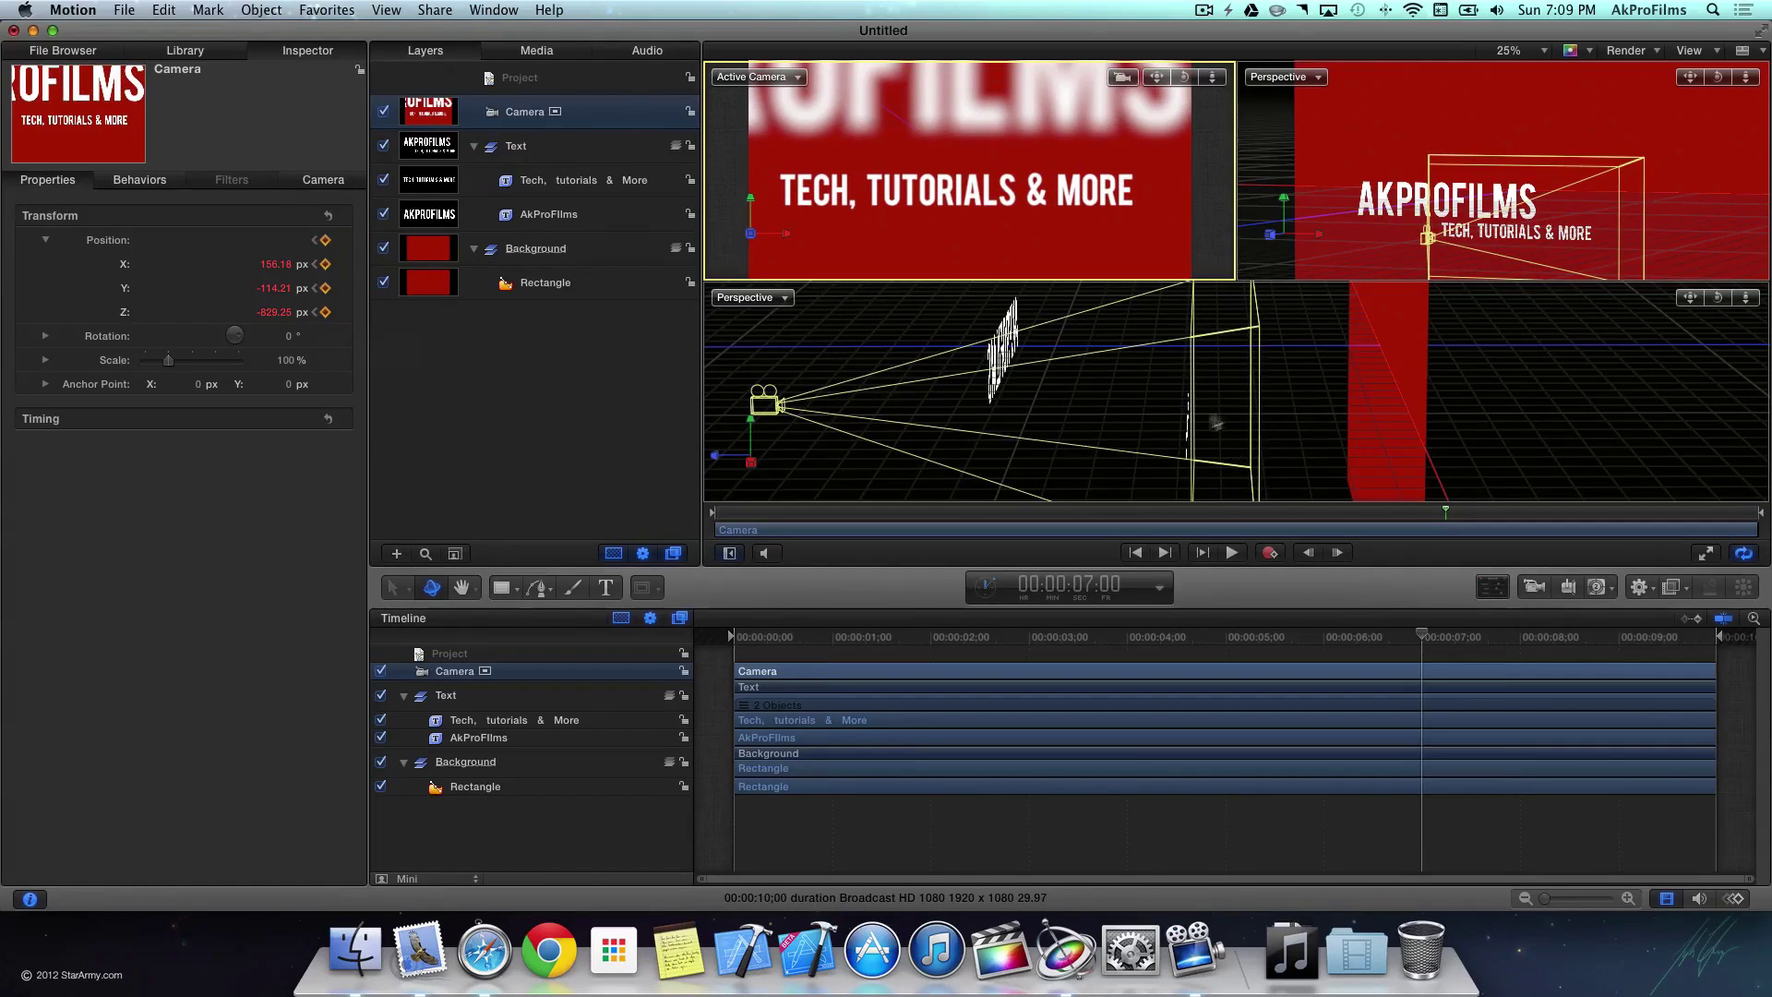
# Step: At 00:00:07:00, keyframe the camera's Focus Offset at about -1204
pyautogui.click(314, 184)
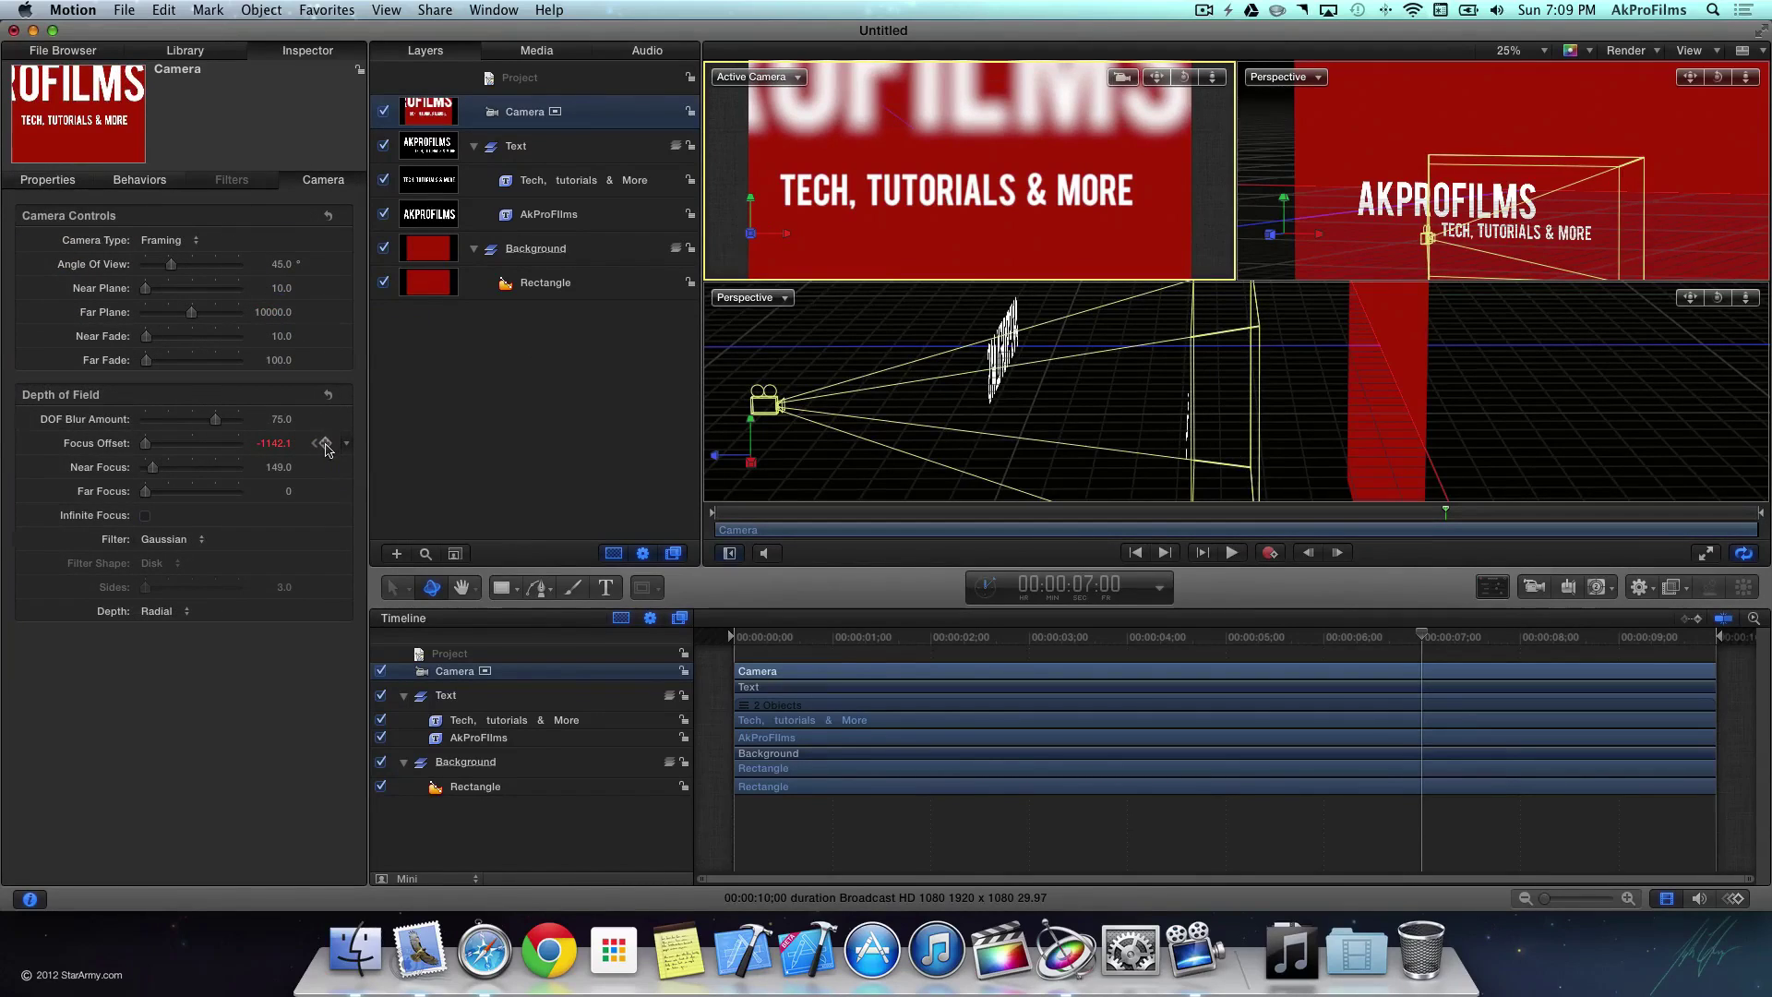
pyautogui.moveTo(148, 450); pyautogui.dragTo(126, 447)
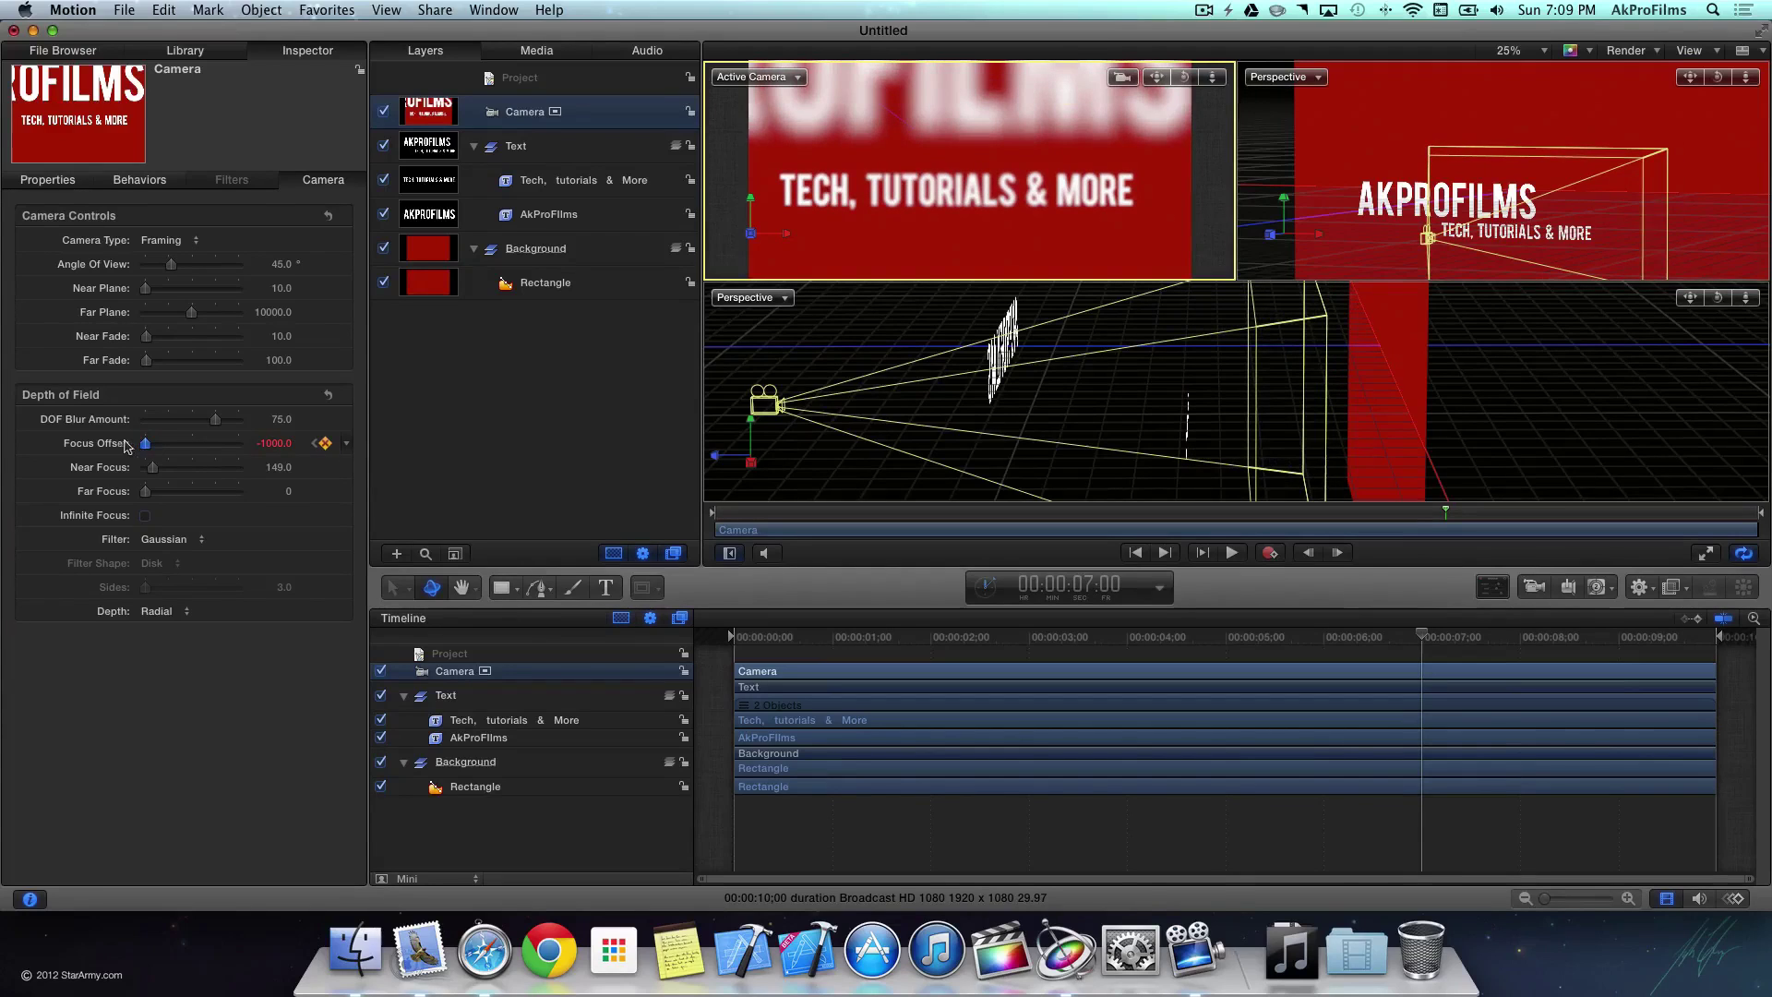
pyautogui.moveTo(281, 450); pyautogui.dragTo(282, 450)
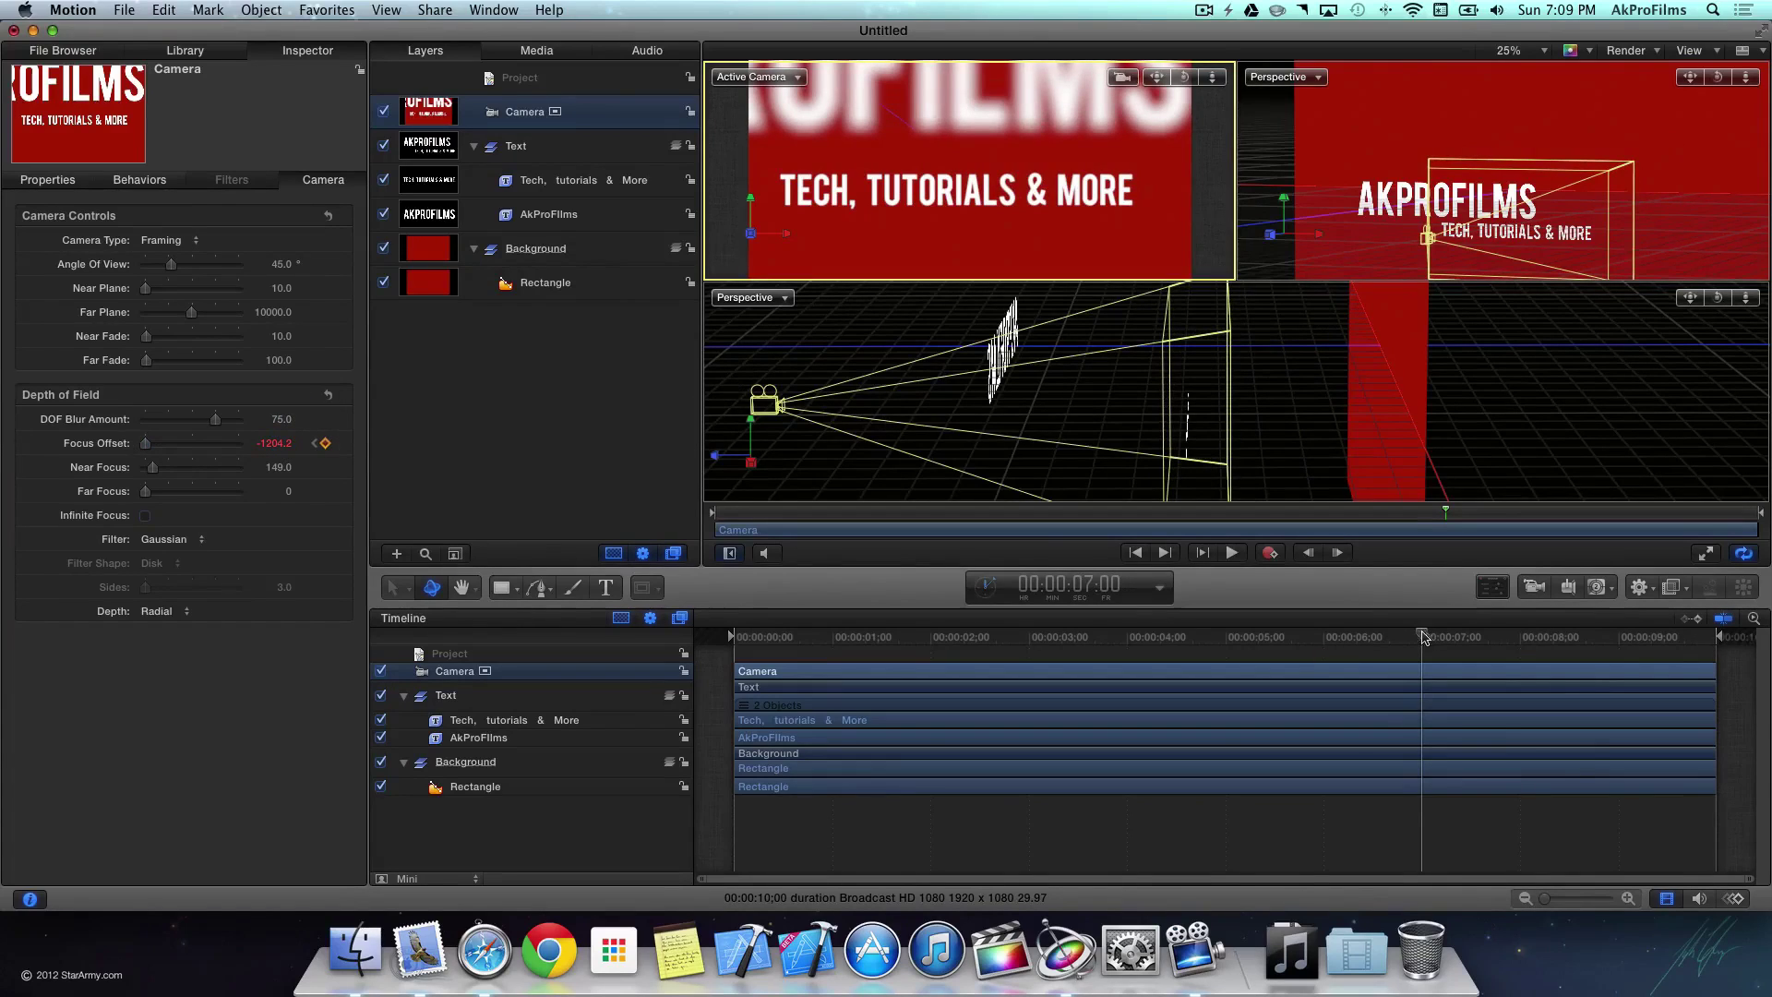
pyautogui.moveTo(1423, 637)
pyautogui.mouseDown()
pyautogui.moveTo(1030, 691)
pyautogui.moveTo(1423, 685)
pyautogui.mouseUp()
# Step: Play the animation from the first frame past 00:00:07:00 to check the slow drift across the tagline
pyautogui.click(868, 637)
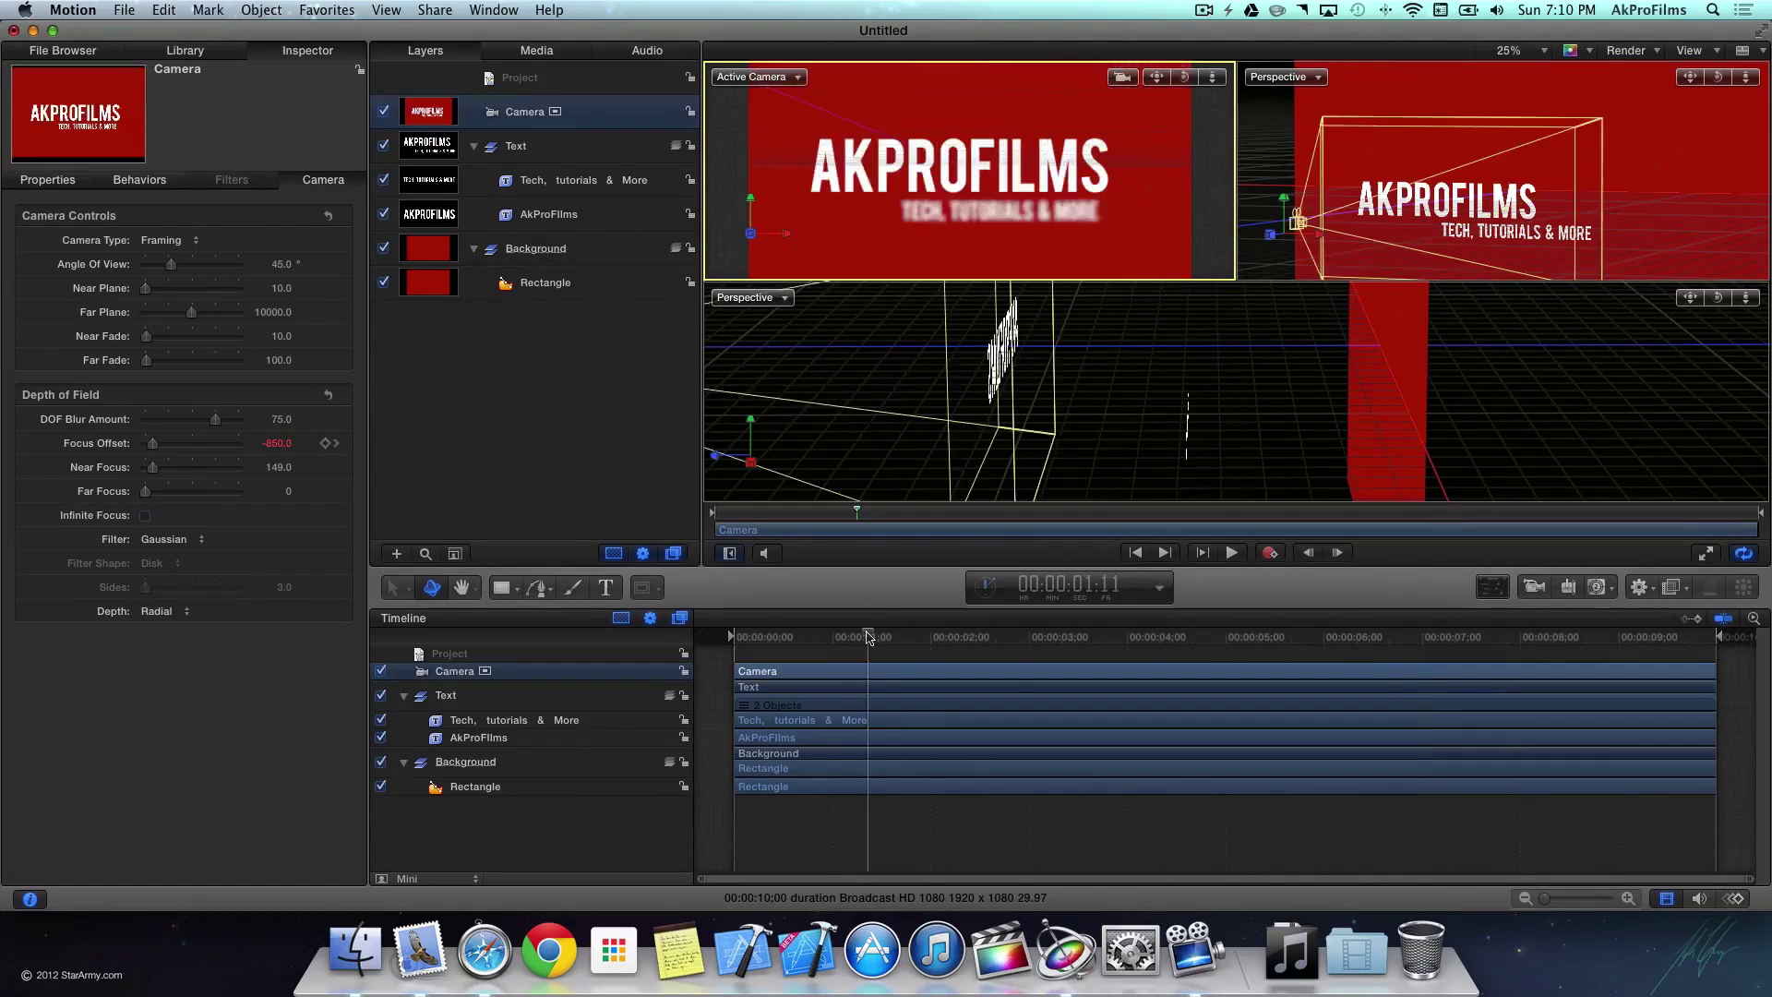
pyautogui.press('Home')
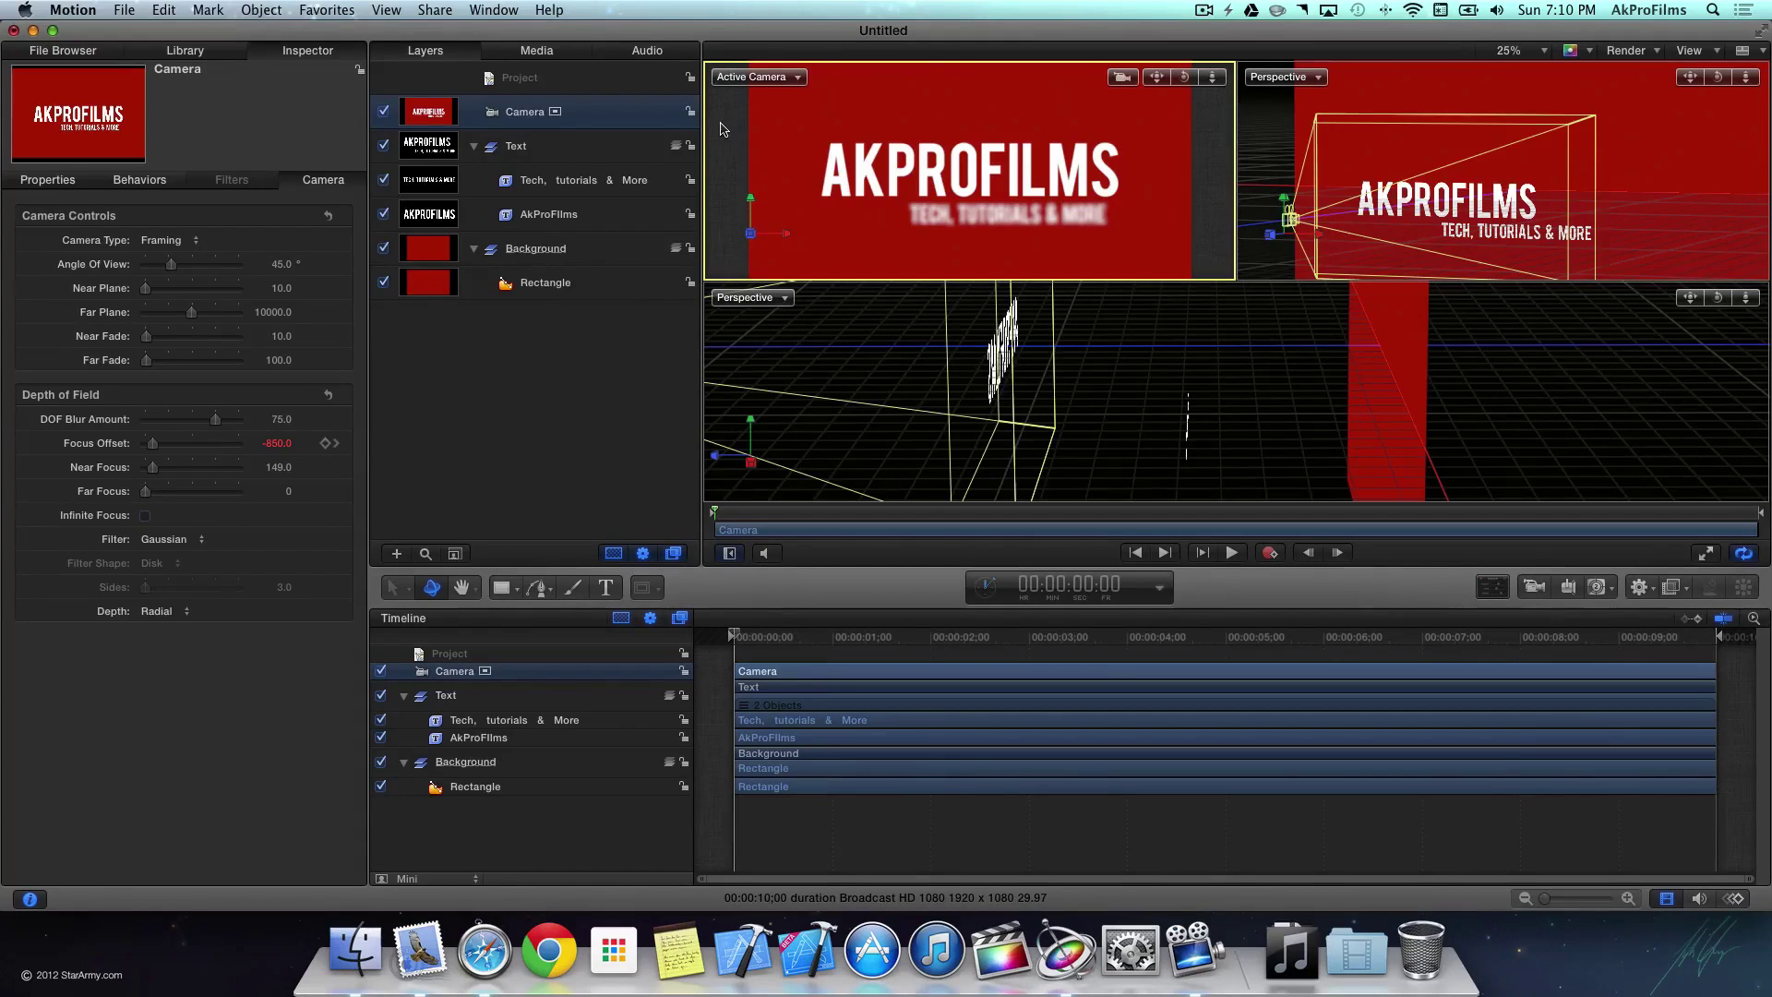
pyautogui.press('space')
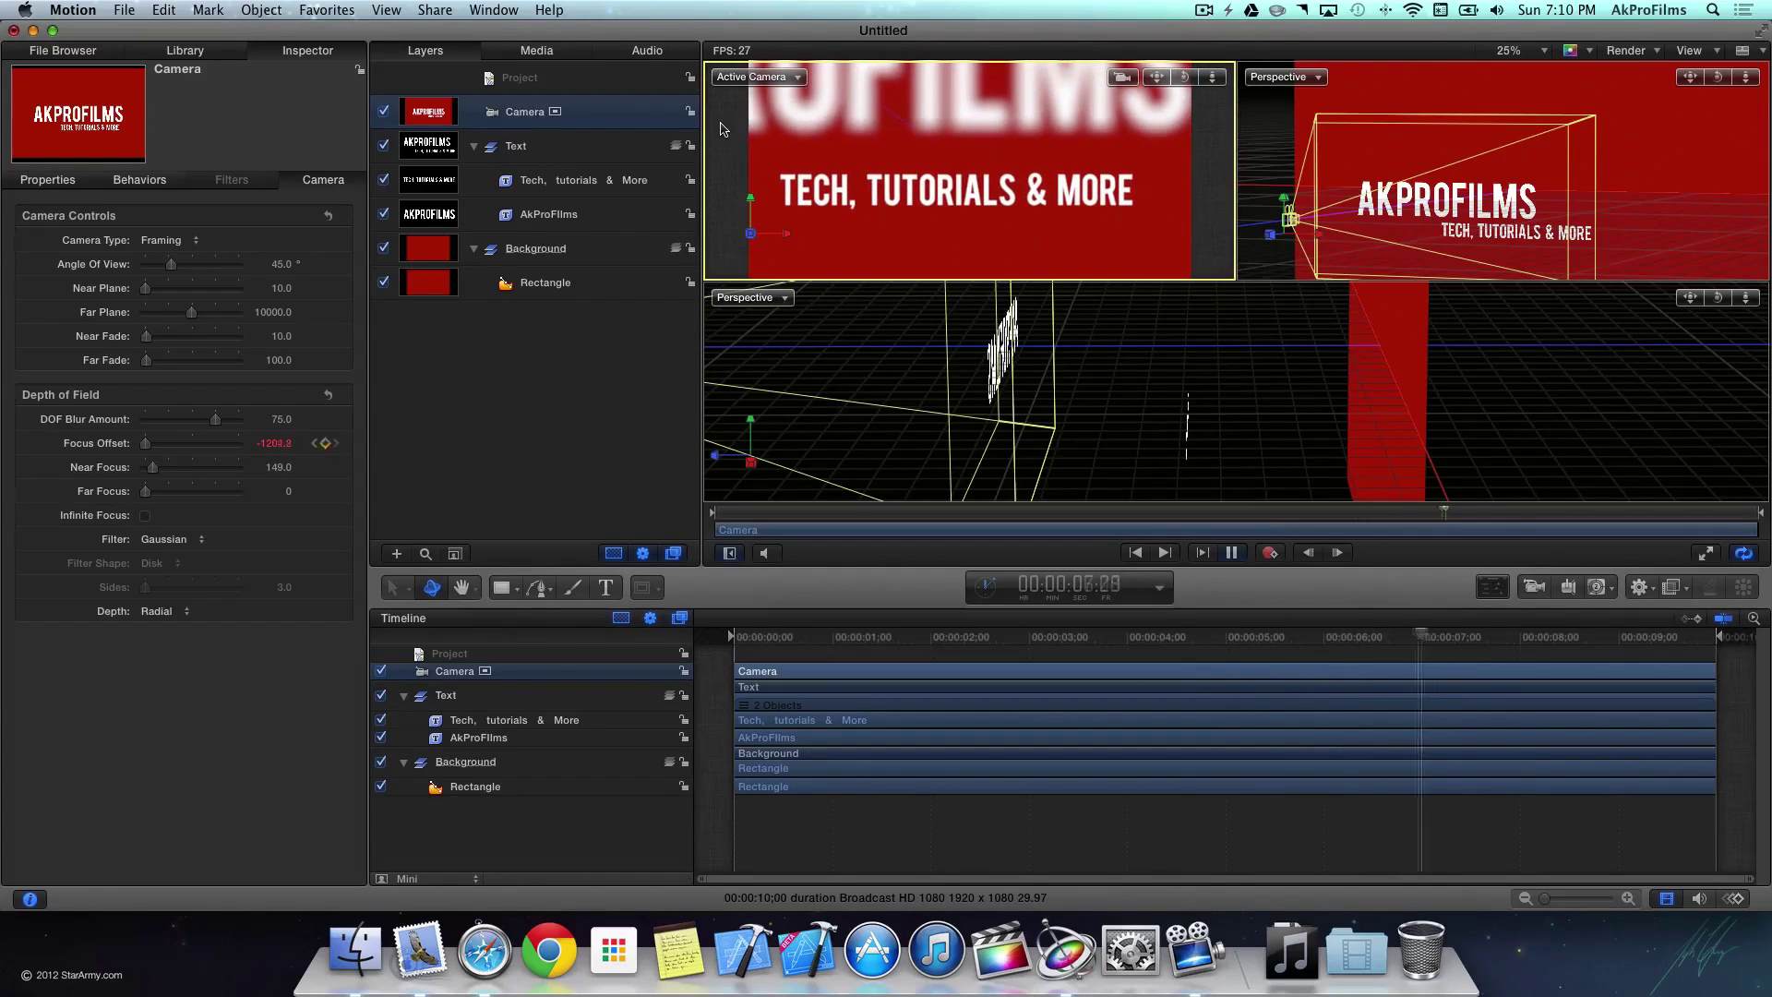
pyautogui.press('space')
# Step: At 00:00:08:00, keyframe the camera's Z position at about -1813 px, pushing the camera past the tagline
pyautogui.moveTo(1477, 631); pyautogui.dragTo(1523, 657)
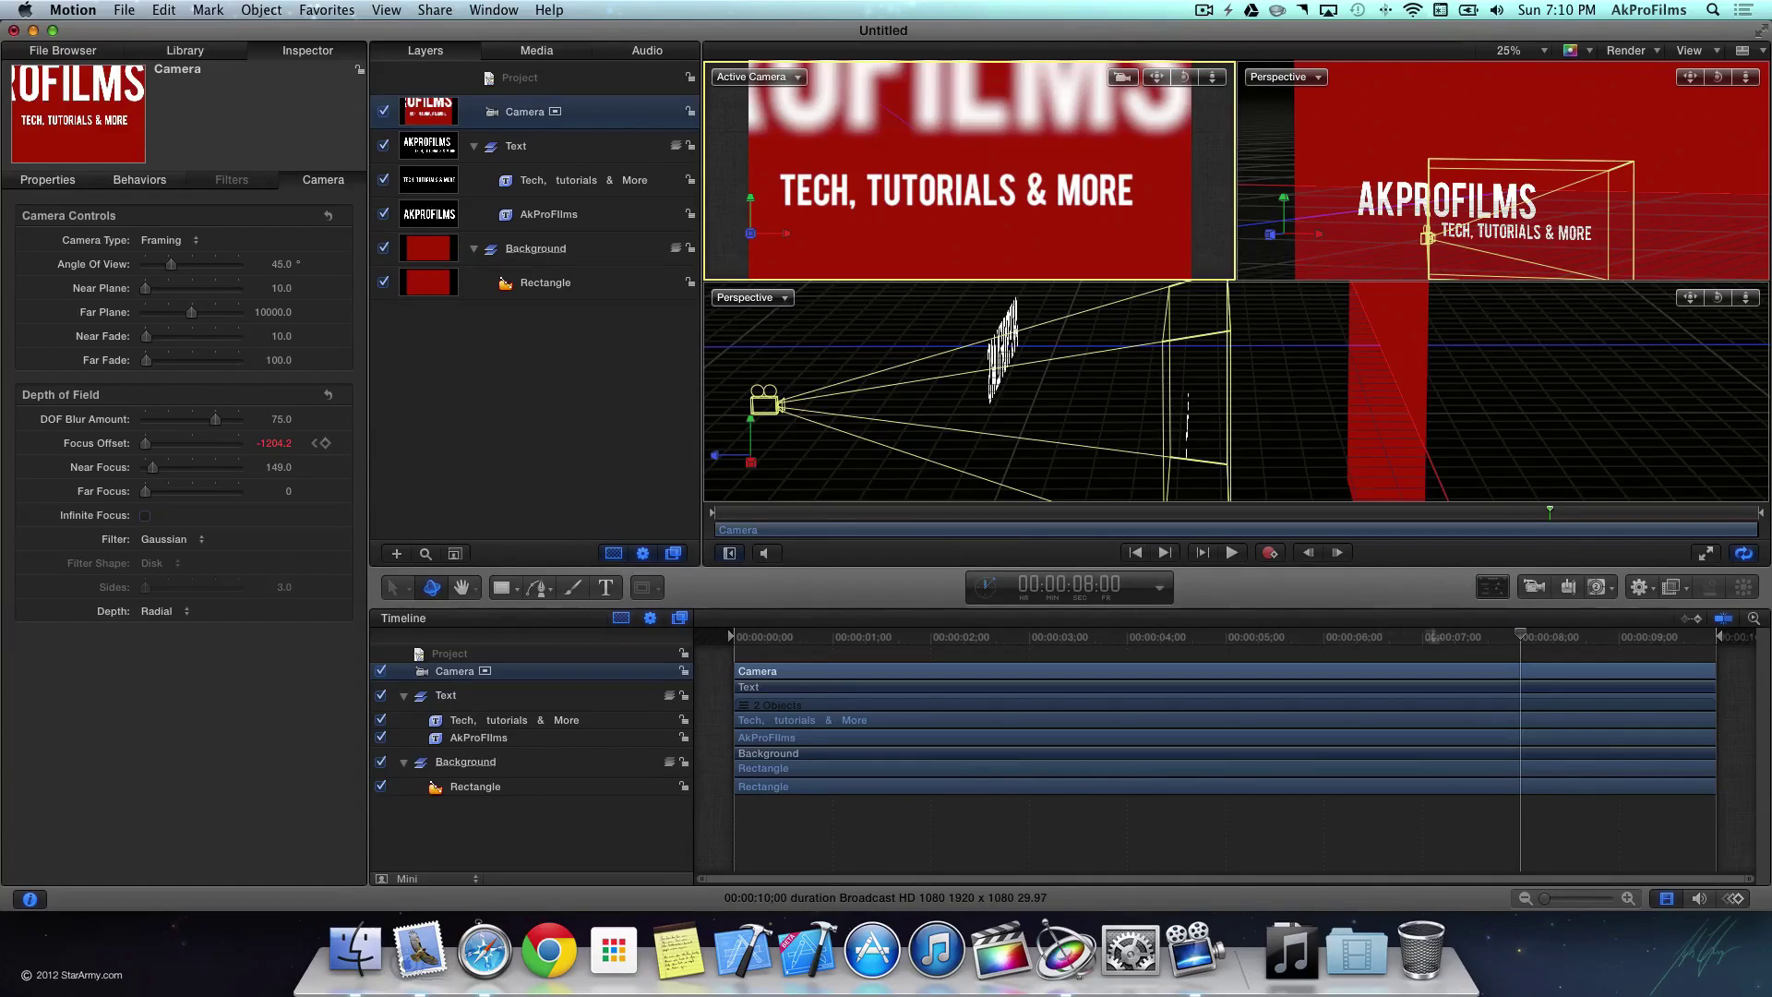
pyautogui.click(48, 180)
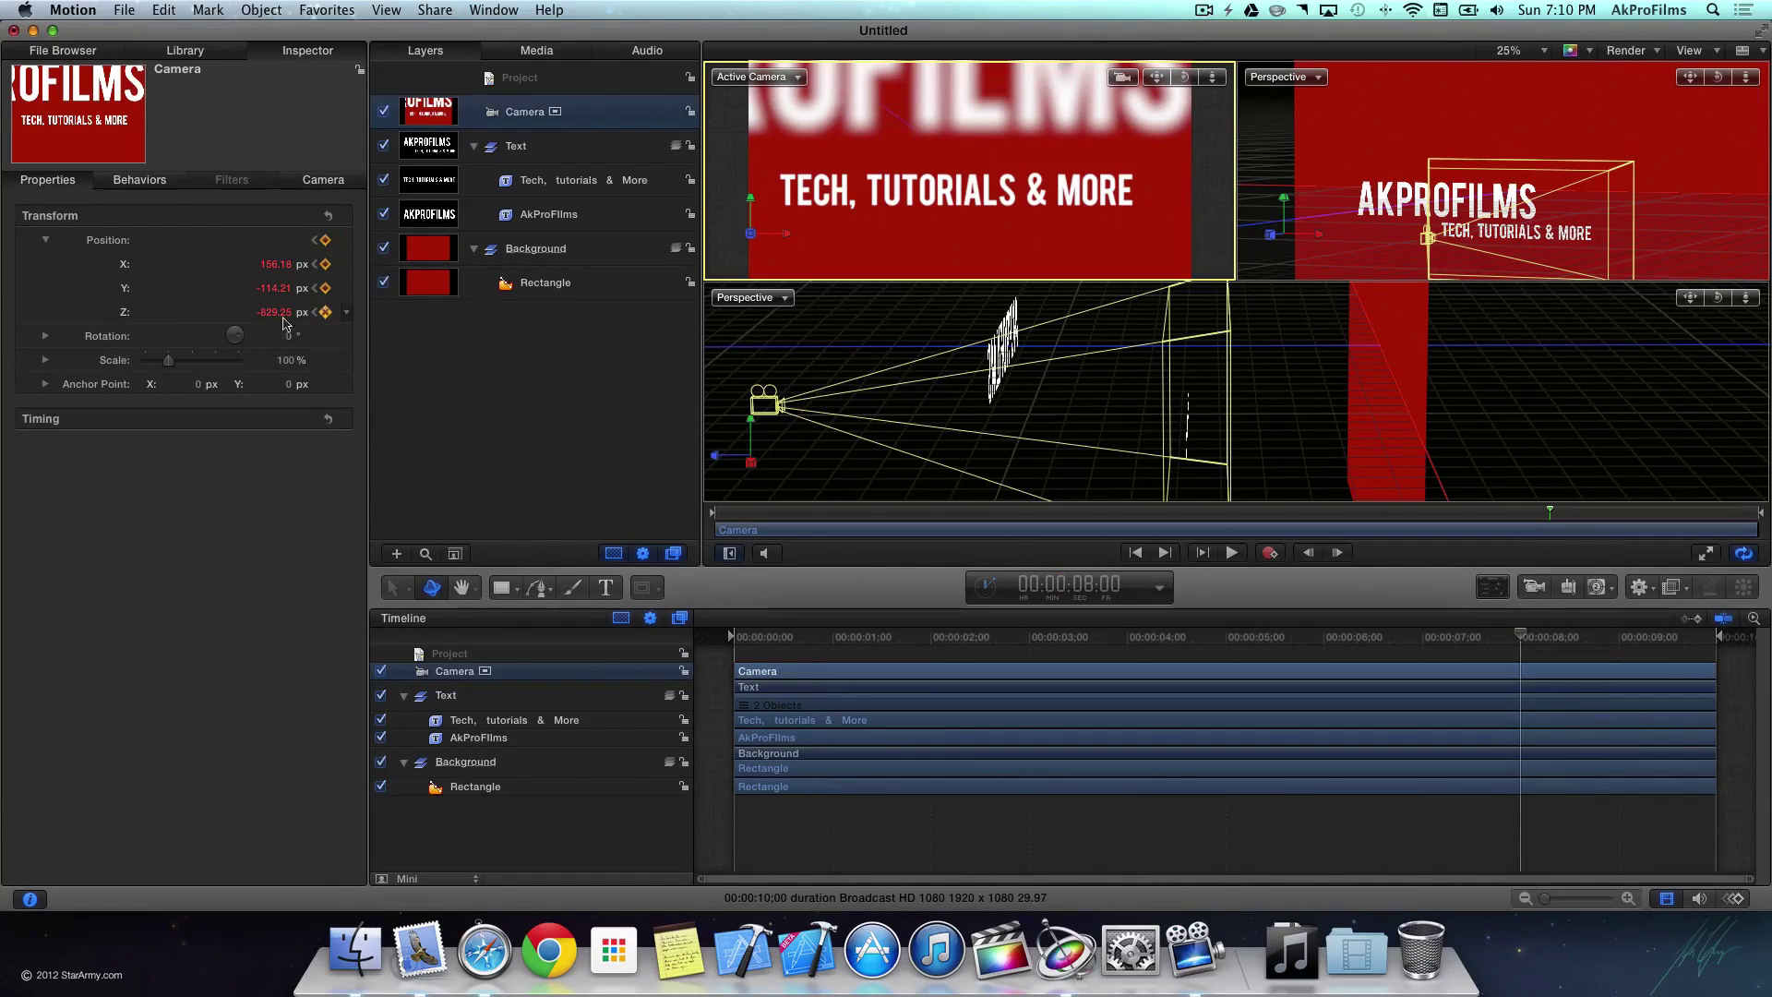
pyautogui.moveTo(273, 319); pyautogui.dragTo(271, 312)
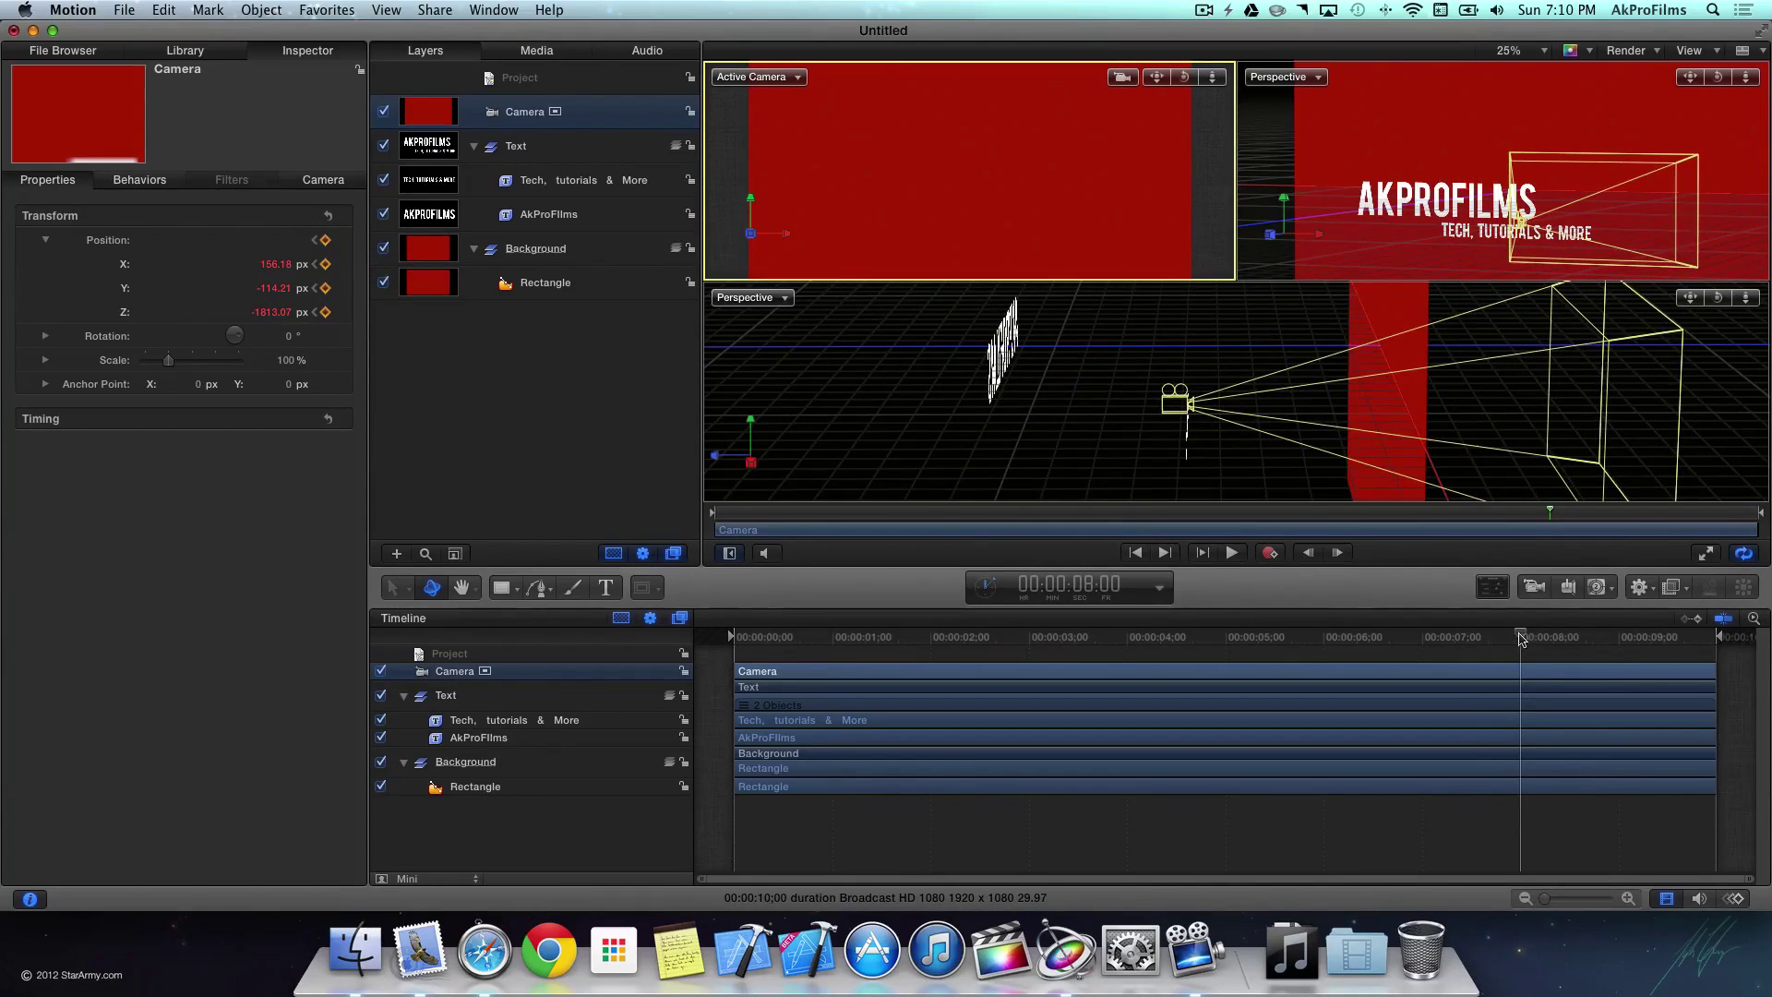
# Step: At 00:00:08:00, keyframe the camera's Position at about X 156, Y -114 and Z -829 px
pyautogui.moveTo(1521, 637)
pyautogui.mouseDown()
pyautogui.moveTo(1402, 632)
pyautogui.moveTo(1447, 642)
pyautogui.mouseUp()
pyautogui.moveTo(1471, 643); pyautogui.dragTo(1523, 654)
pyautogui.moveTo(1525, 641)
pyautogui.mouseDown()
pyautogui.moveTo(1420, 655)
pyautogui.moveTo(1530, 654)
pyautogui.moveTo(1521, 637)
pyautogui.mouseUp()
pyautogui.click(325, 241)
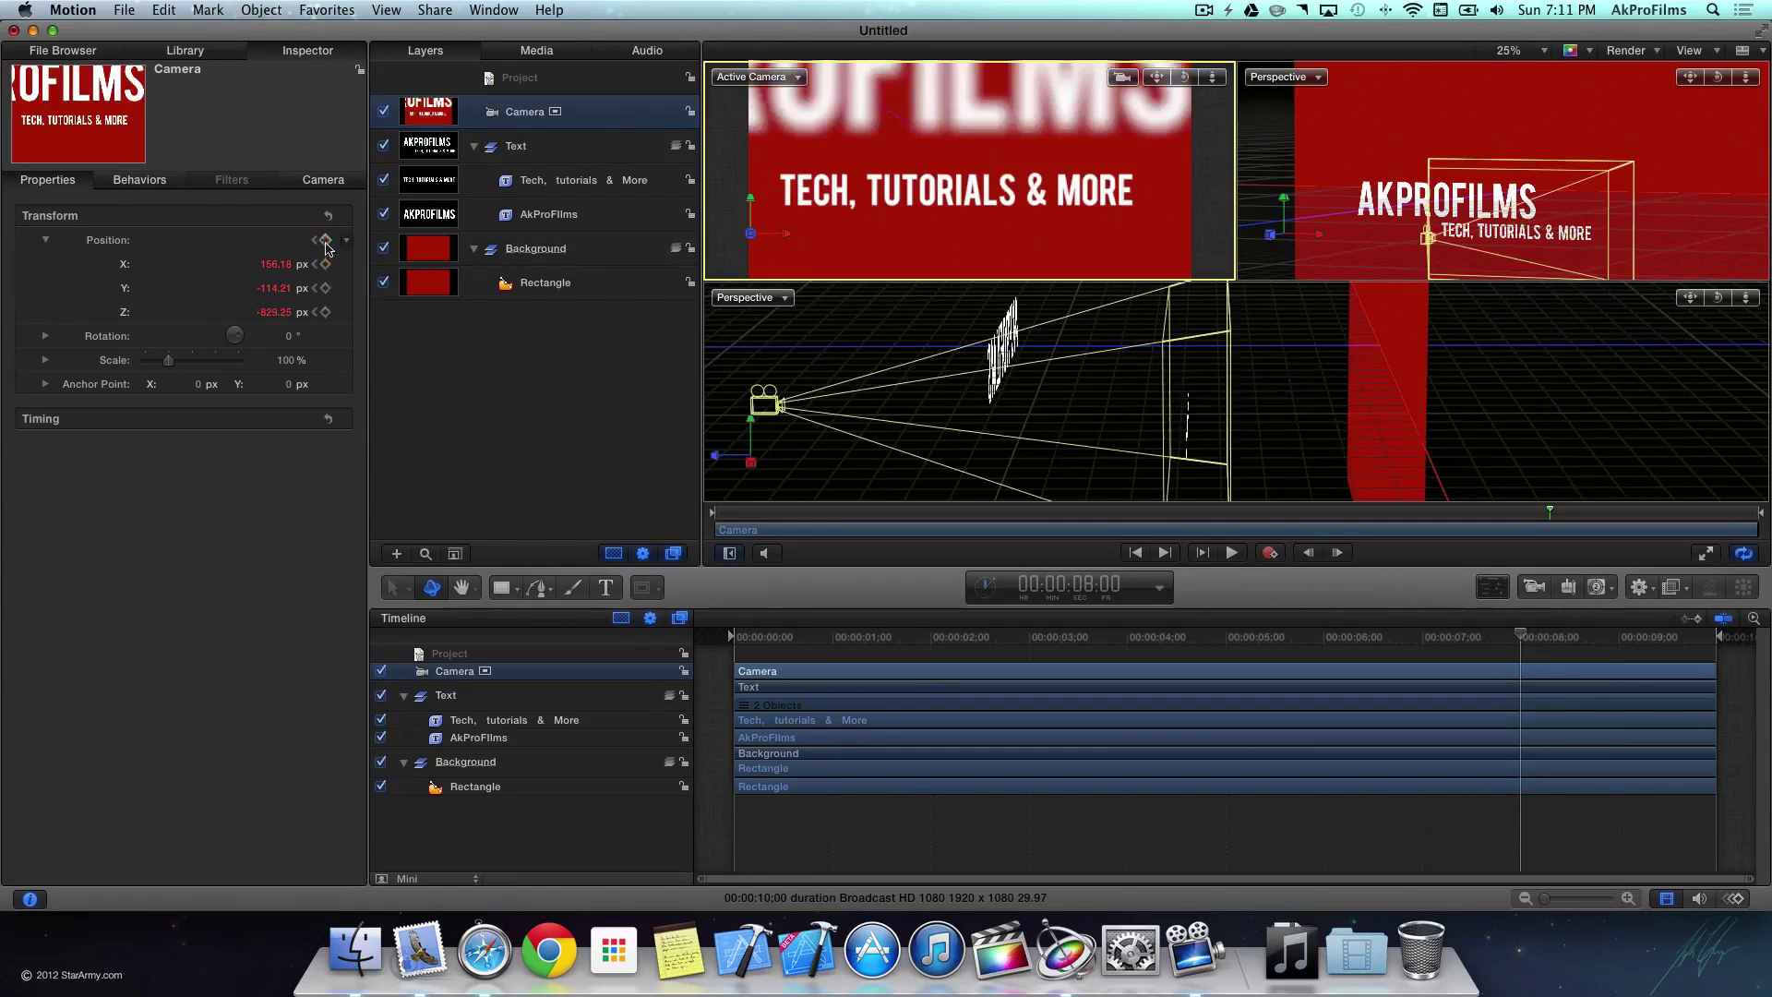
# Step: At 00:00:09:00, keyframe the camera's Position with Z at about -1818 px, pushing it past the tagline
pyautogui.click(1617, 646)
pyautogui.click(325, 241)
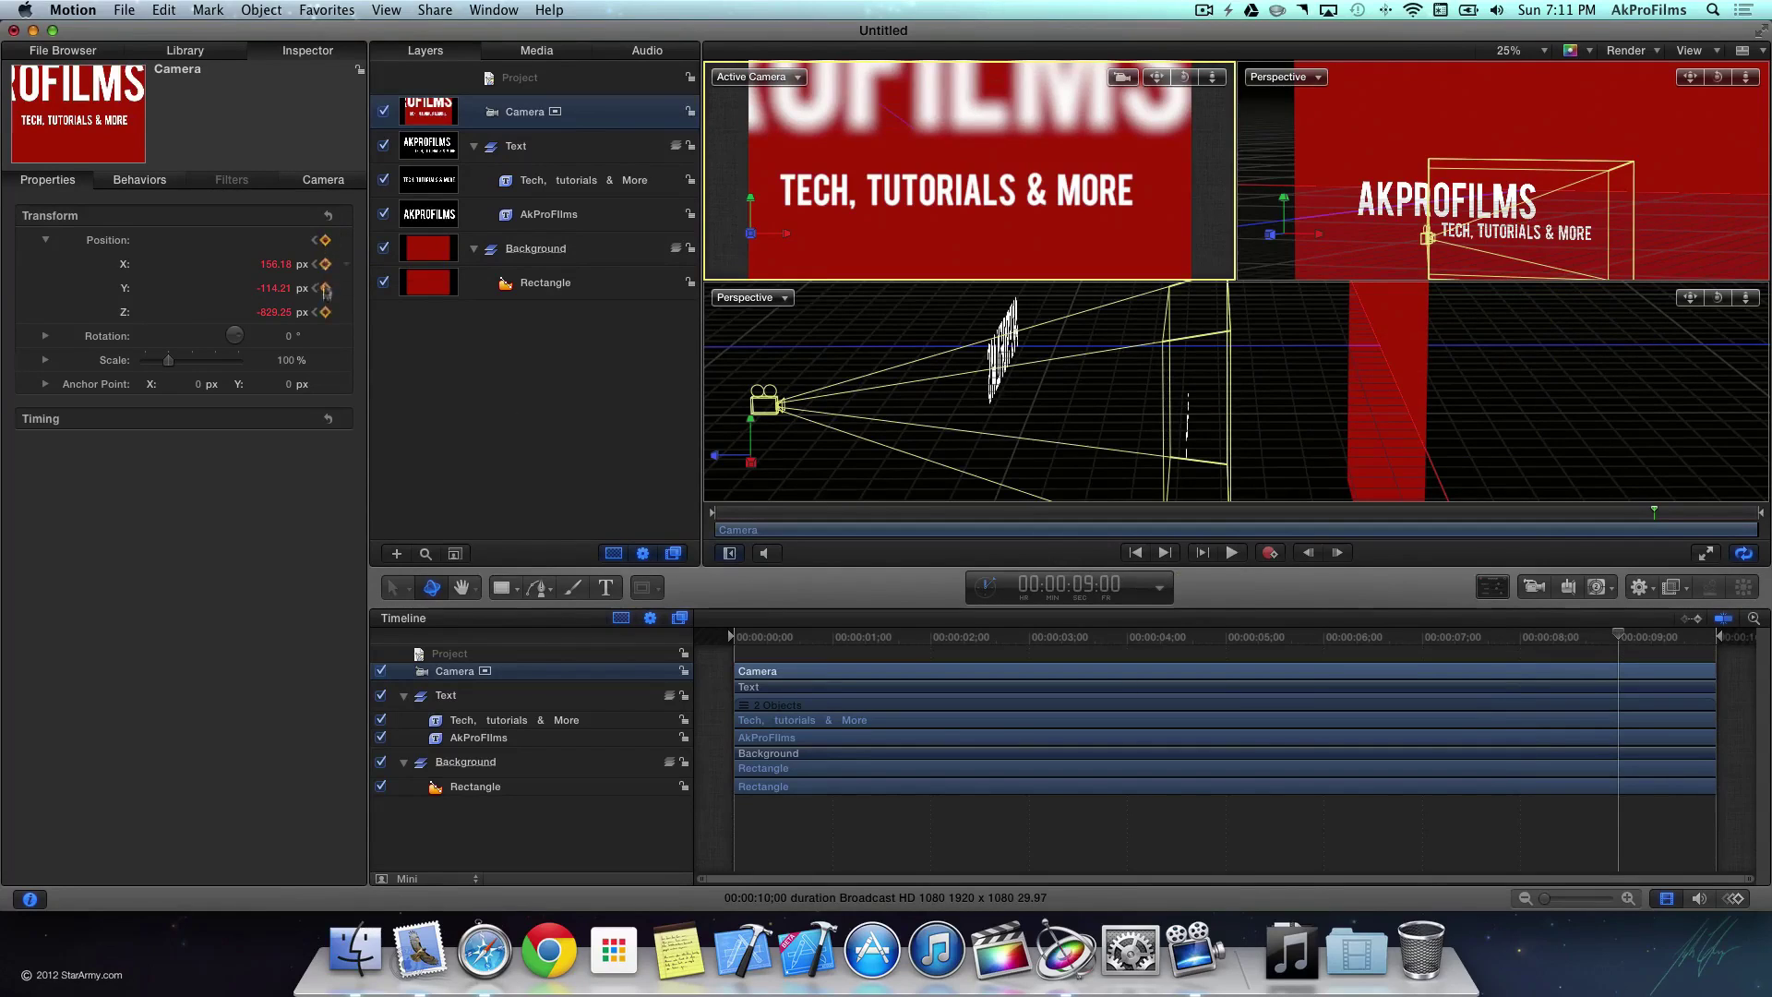
pyautogui.moveTo(274, 312); pyautogui.dragTo(271, 313)
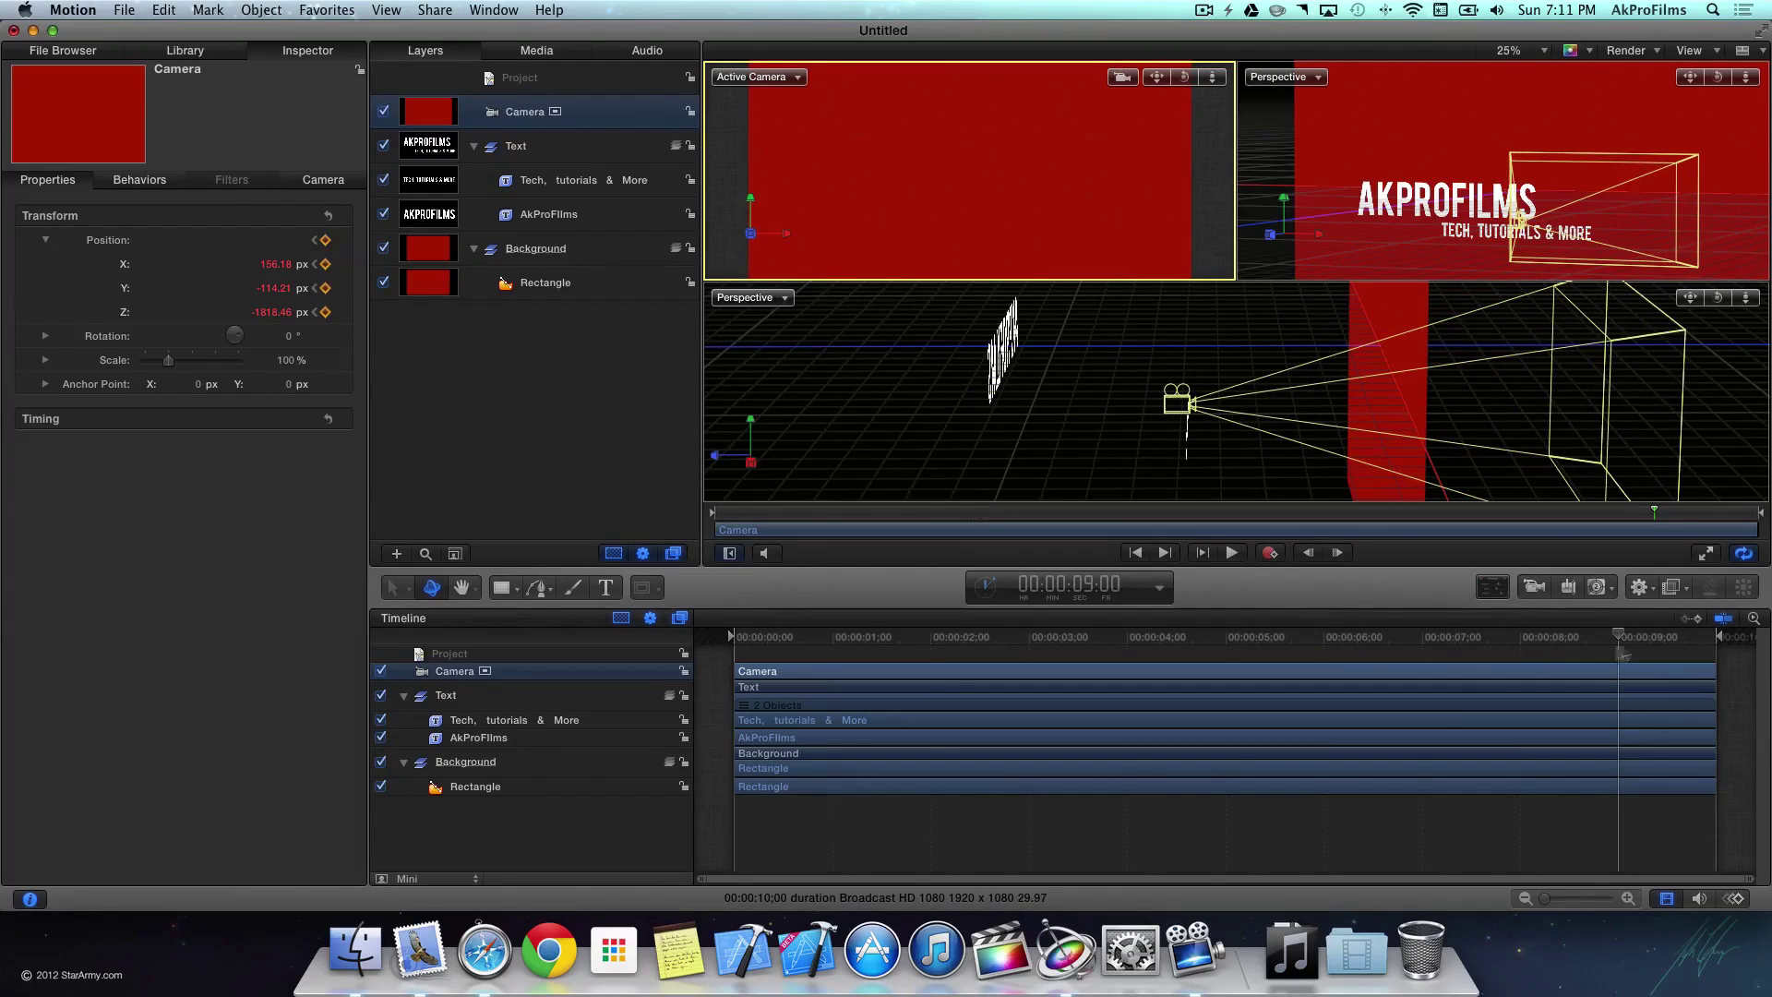
# Step: Keyframe the Background rectangle's Opacity at 100% at 00:00:09:00 and fade it out fully by 00:00:09:28
pyautogui.click(438, 281)
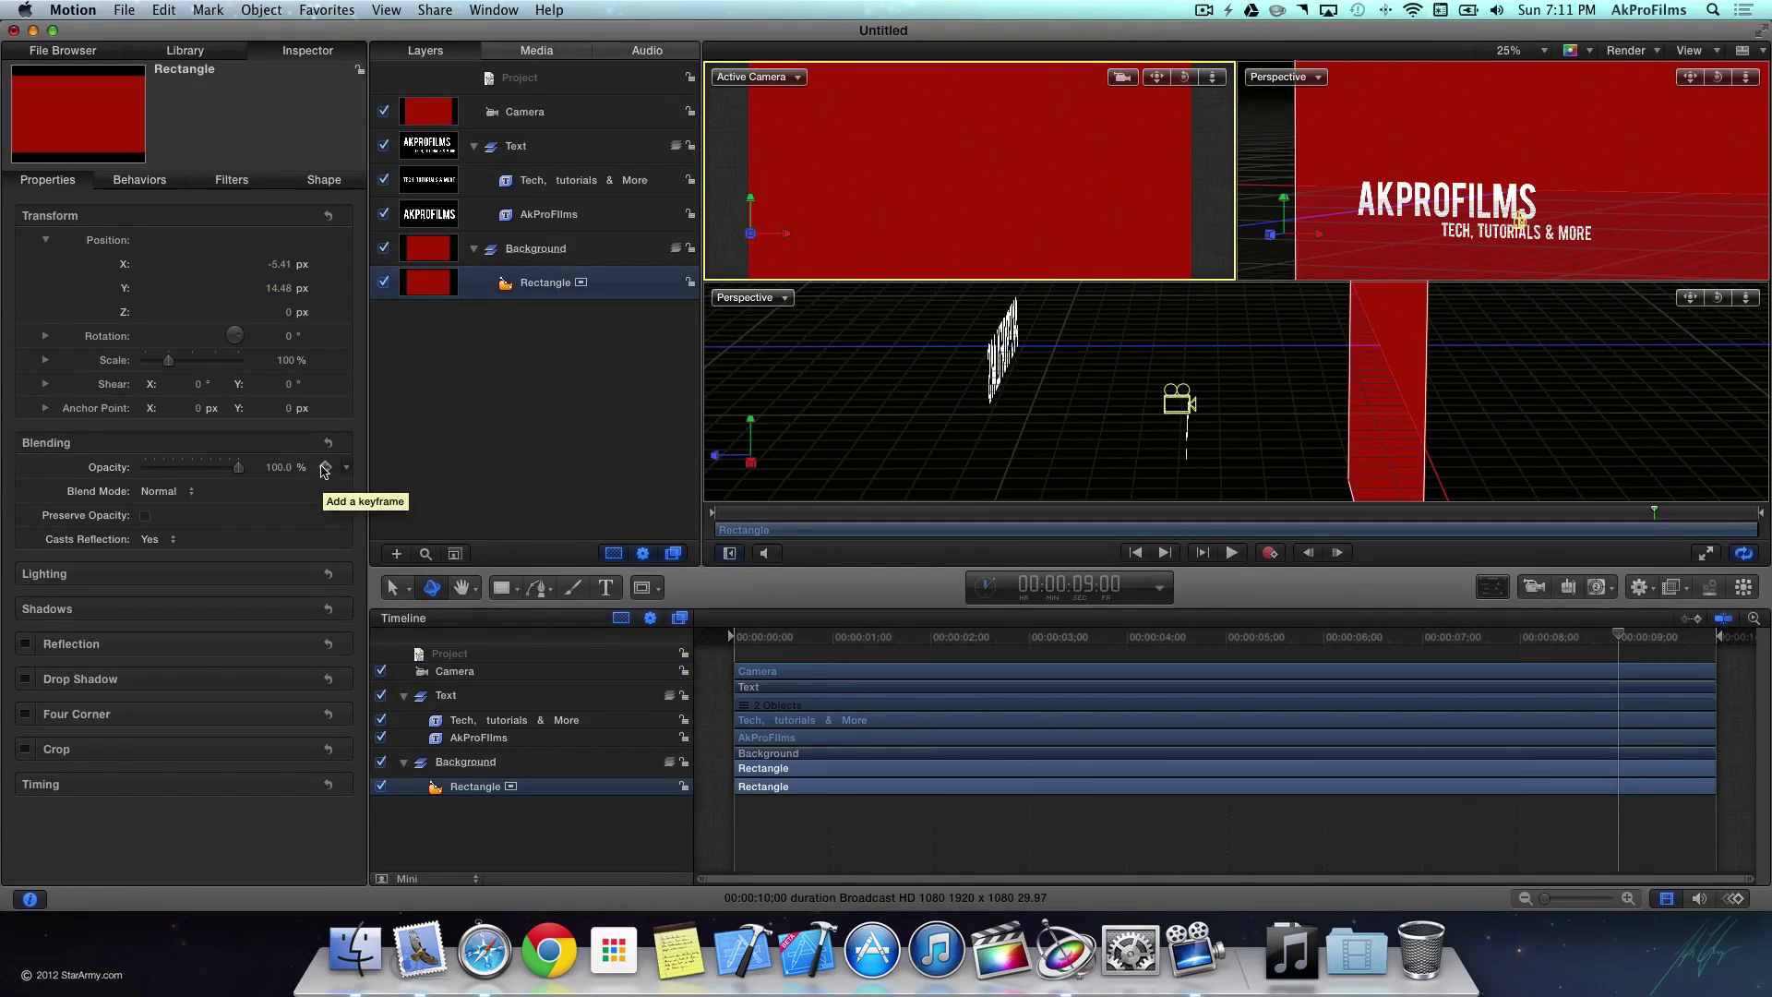
pyautogui.click(324, 467)
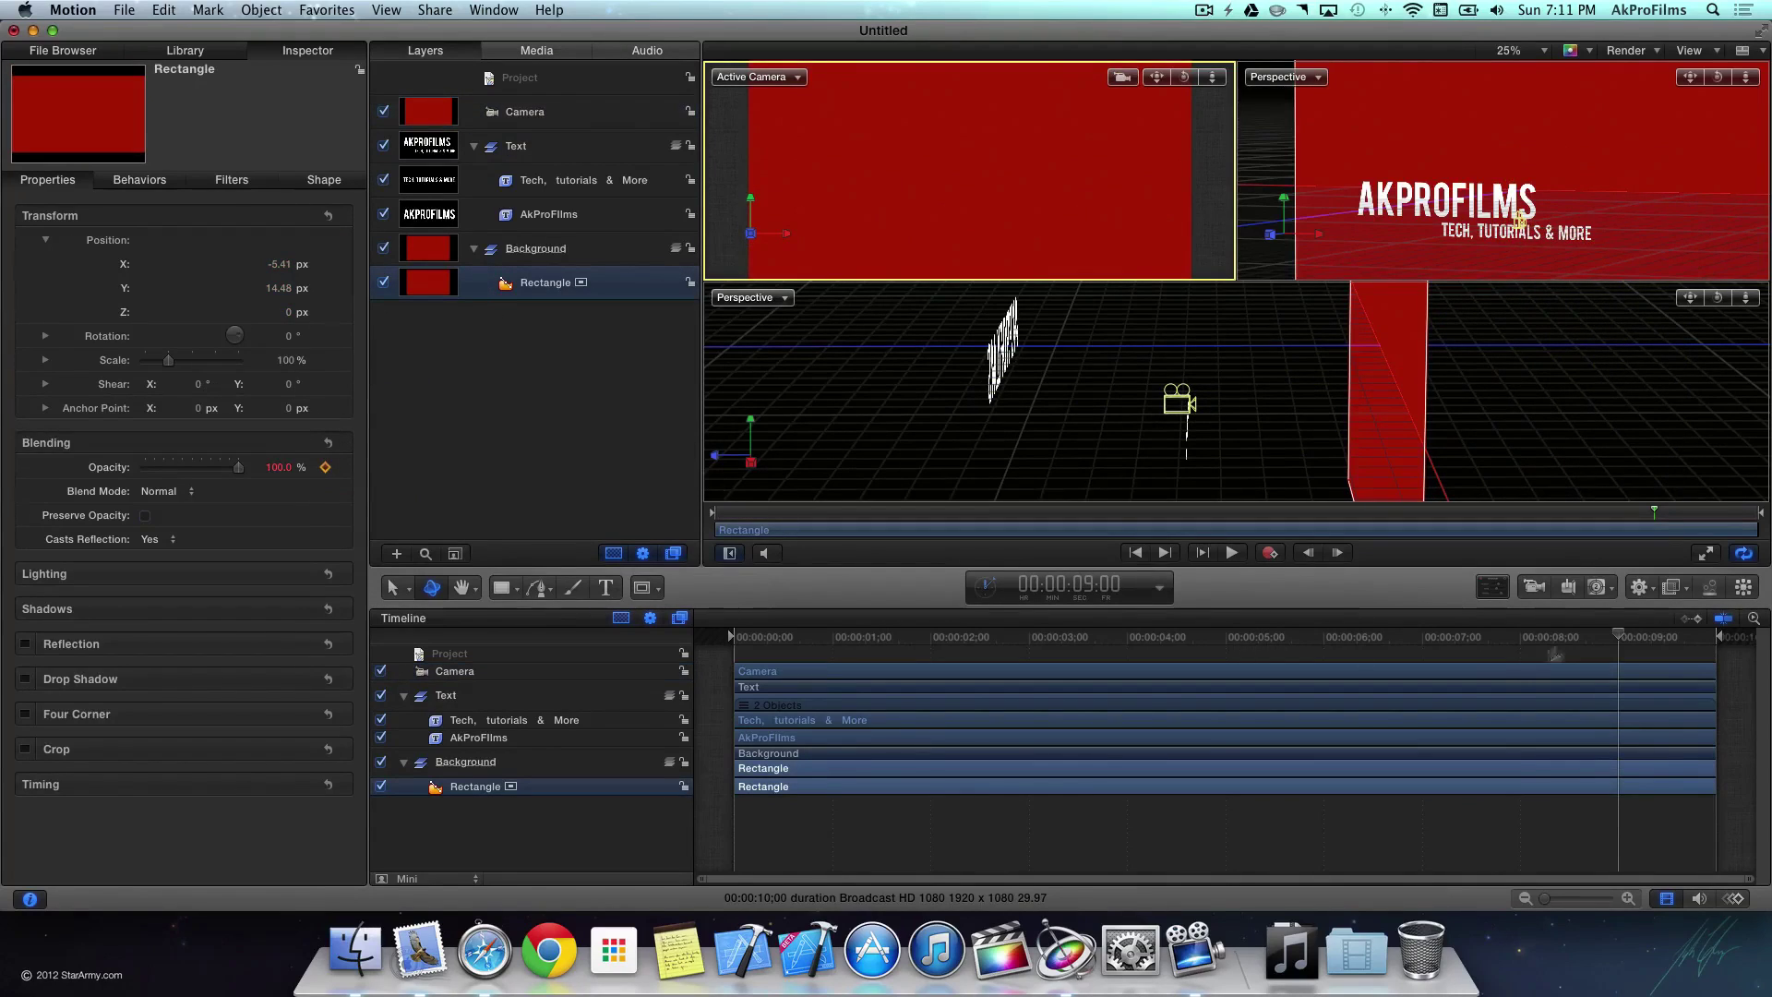
pyautogui.moveTo(1624, 638); pyautogui.dragTo(1723, 655)
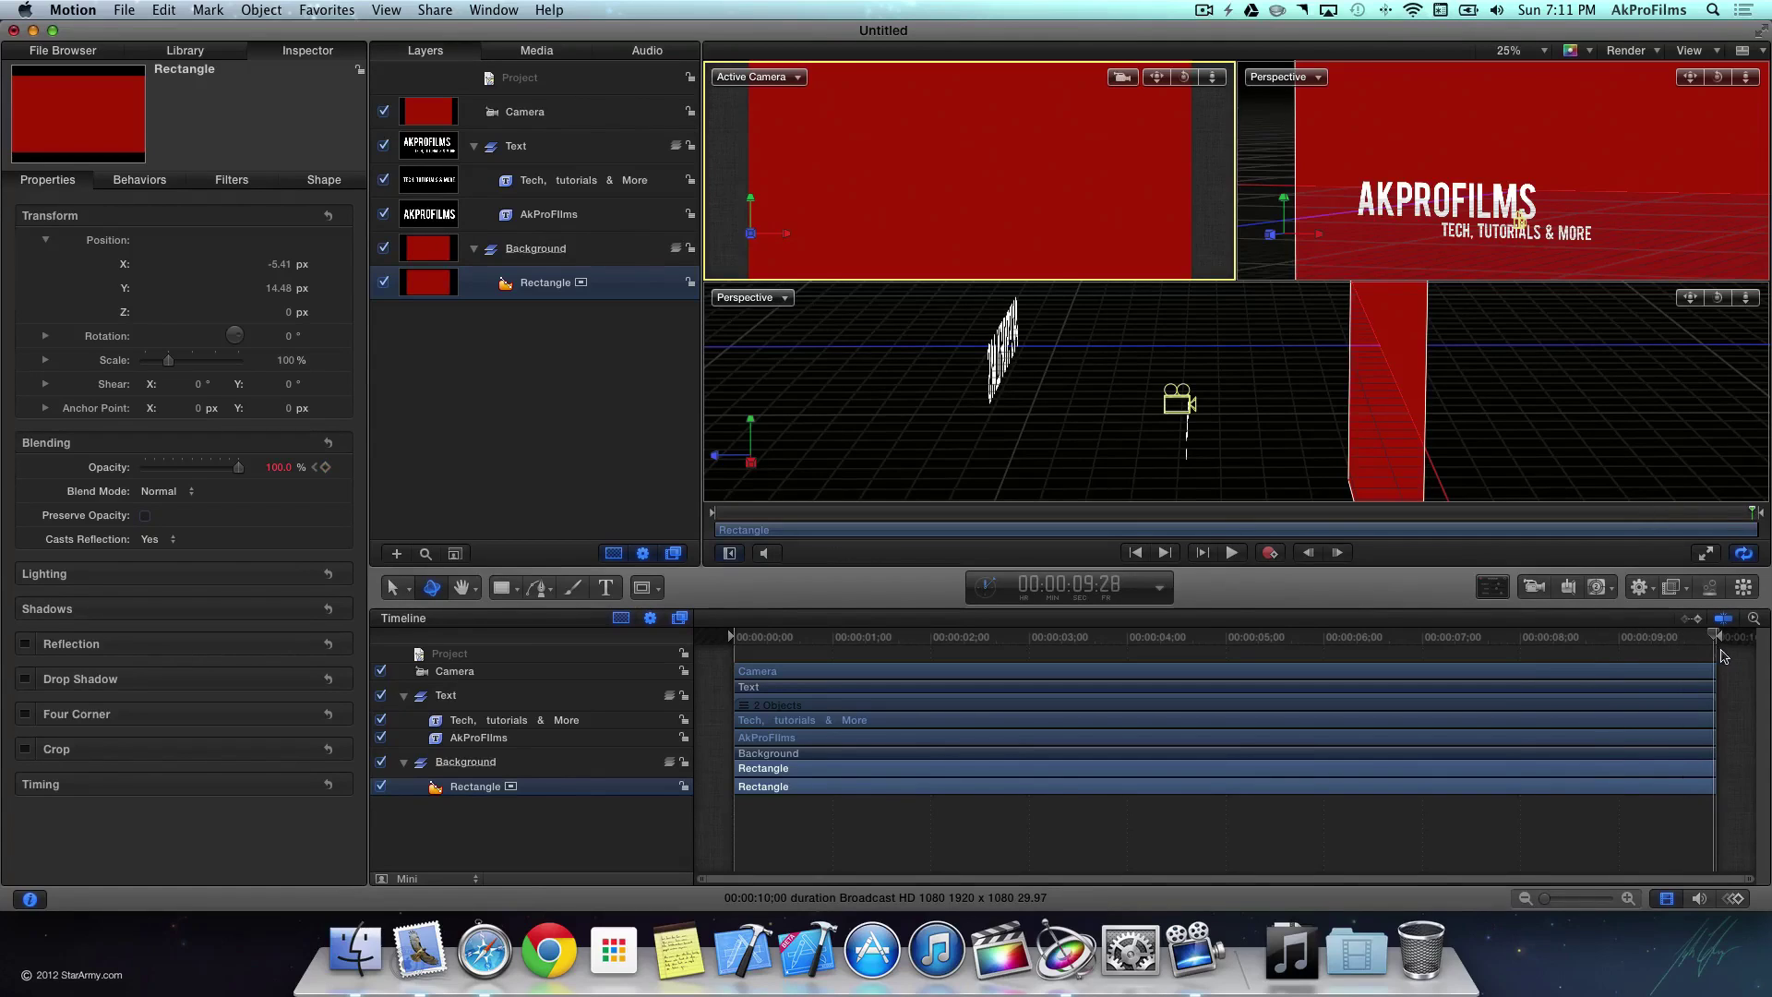
pyautogui.click(325, 467)
pyautogui.moveTo(238, 475); pyautogui.dragTo(69, 490)
# Step: Play the whole animation from the first frame to check the camera moves and the background fade-out
pyautogui.click(736, 623)
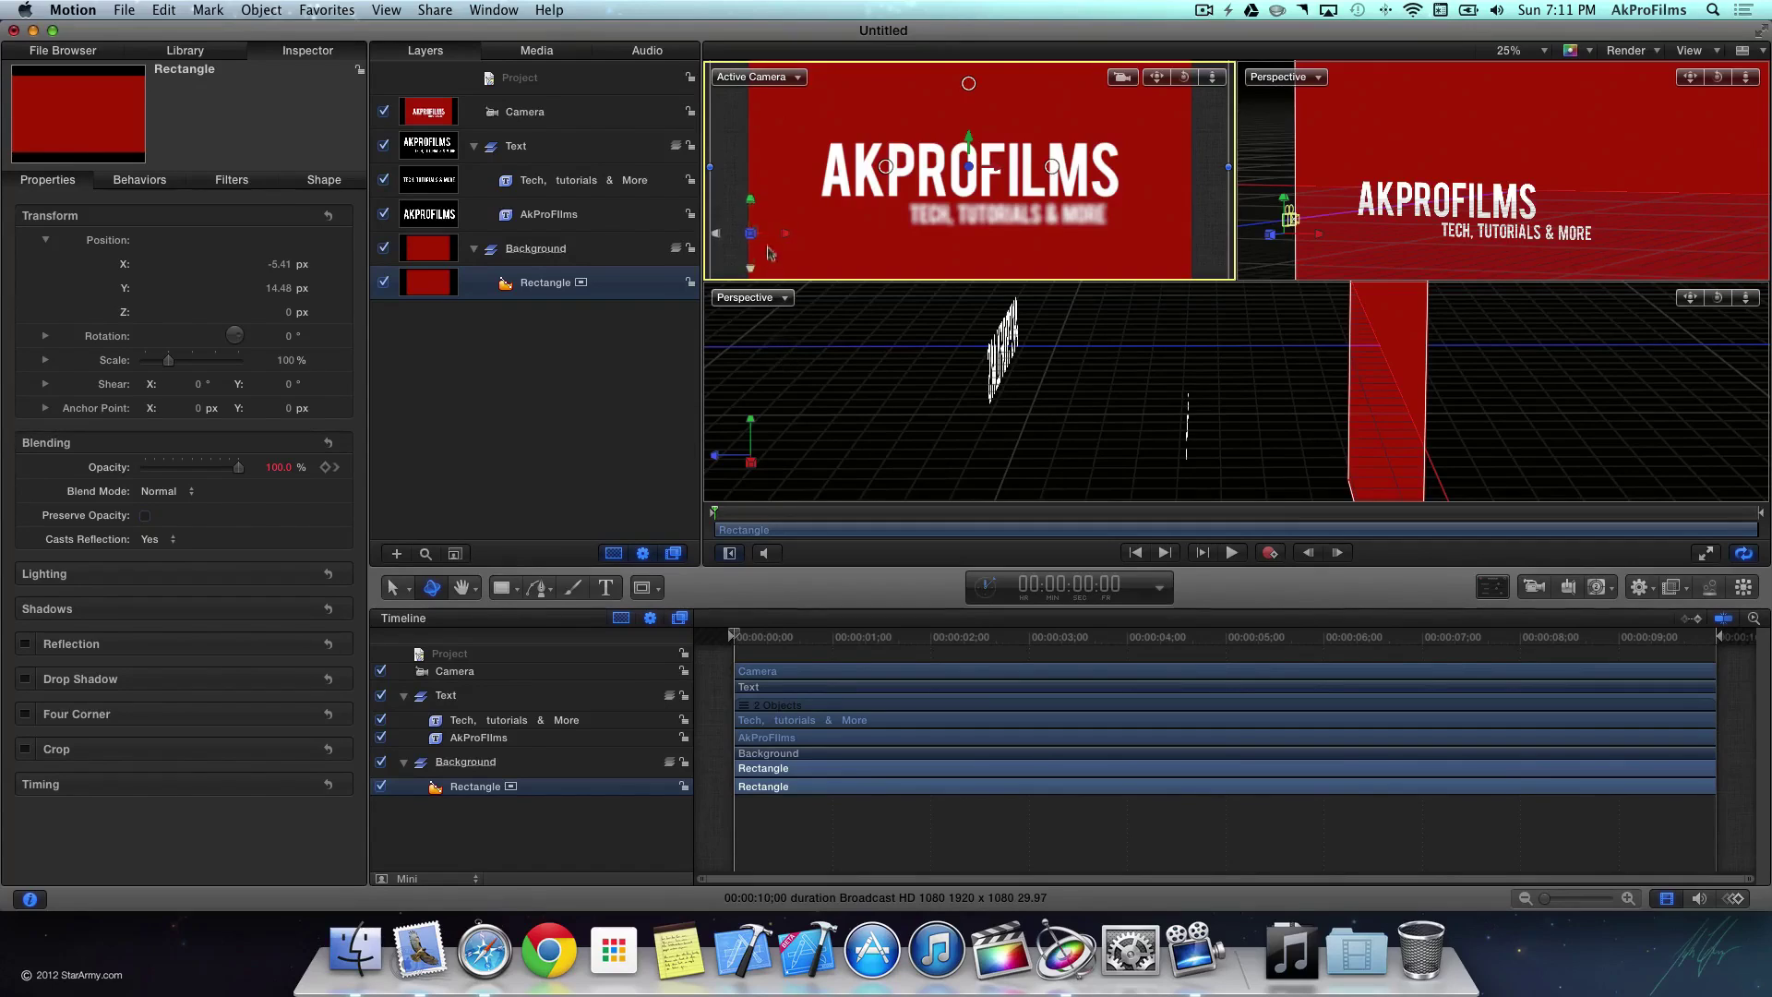
pyautogui.click(782, 332)
pyautogui.press('space')
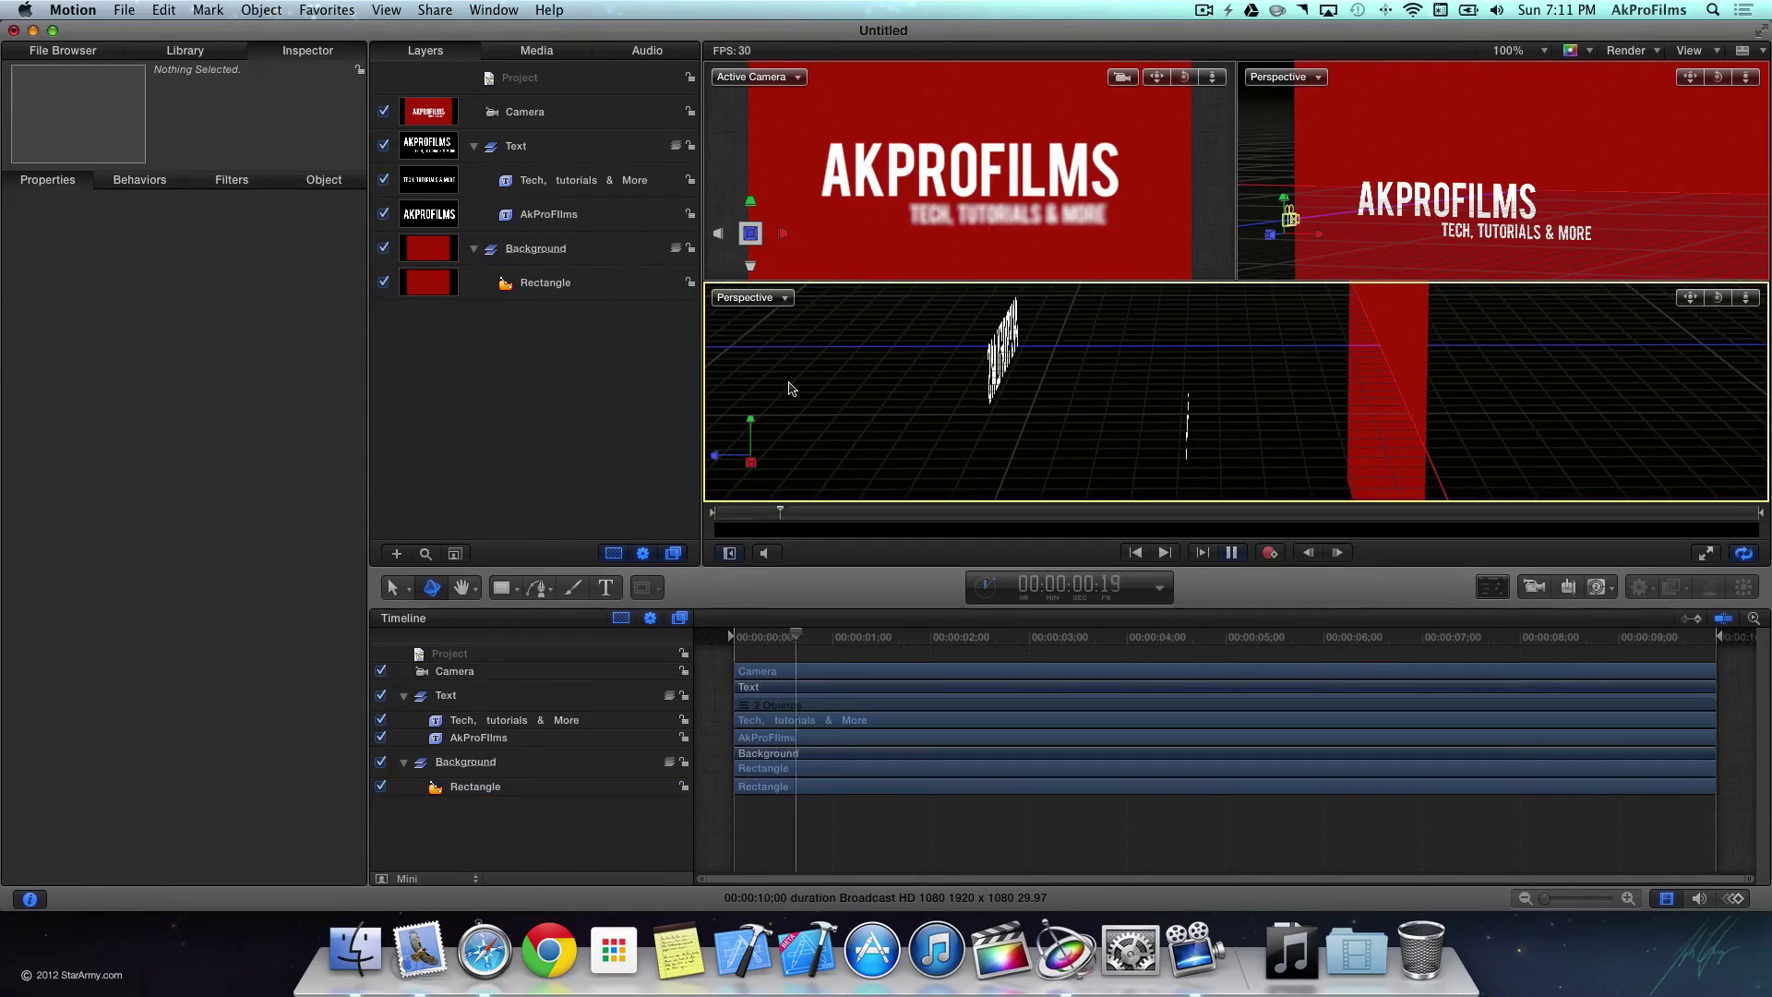
pyautogui.press('space')
pyautogui.click(729, 155)
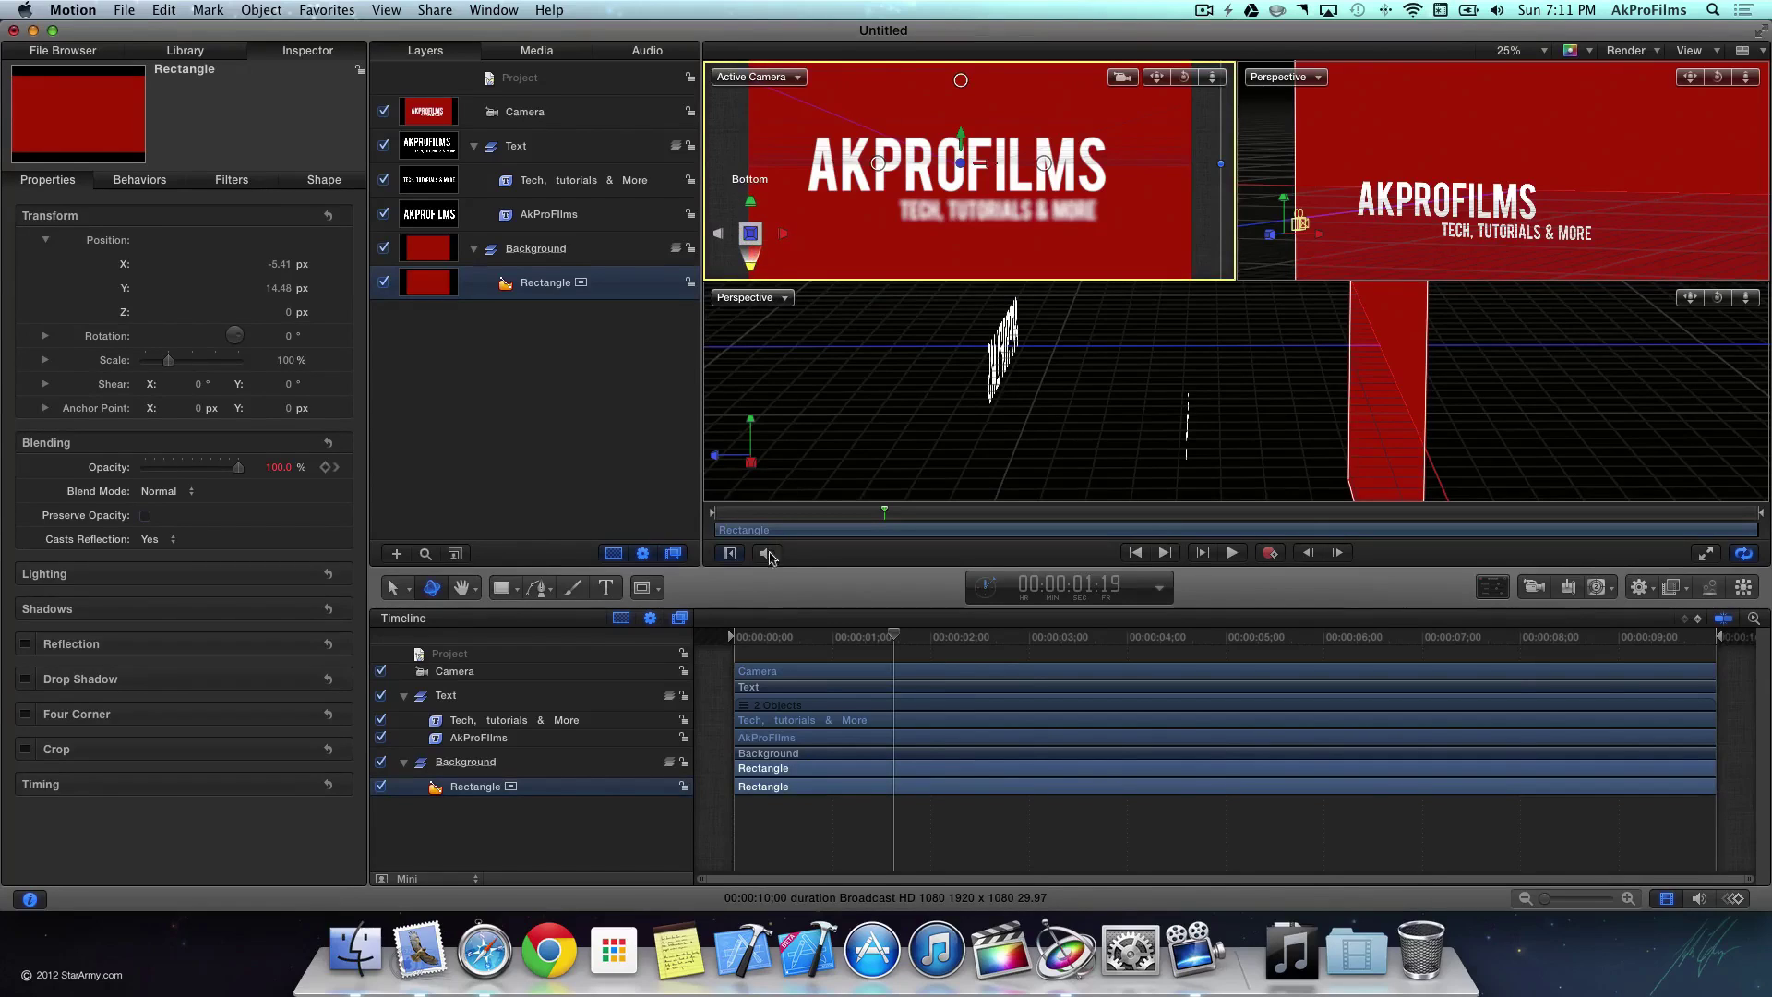
pyautogui.press('Home')
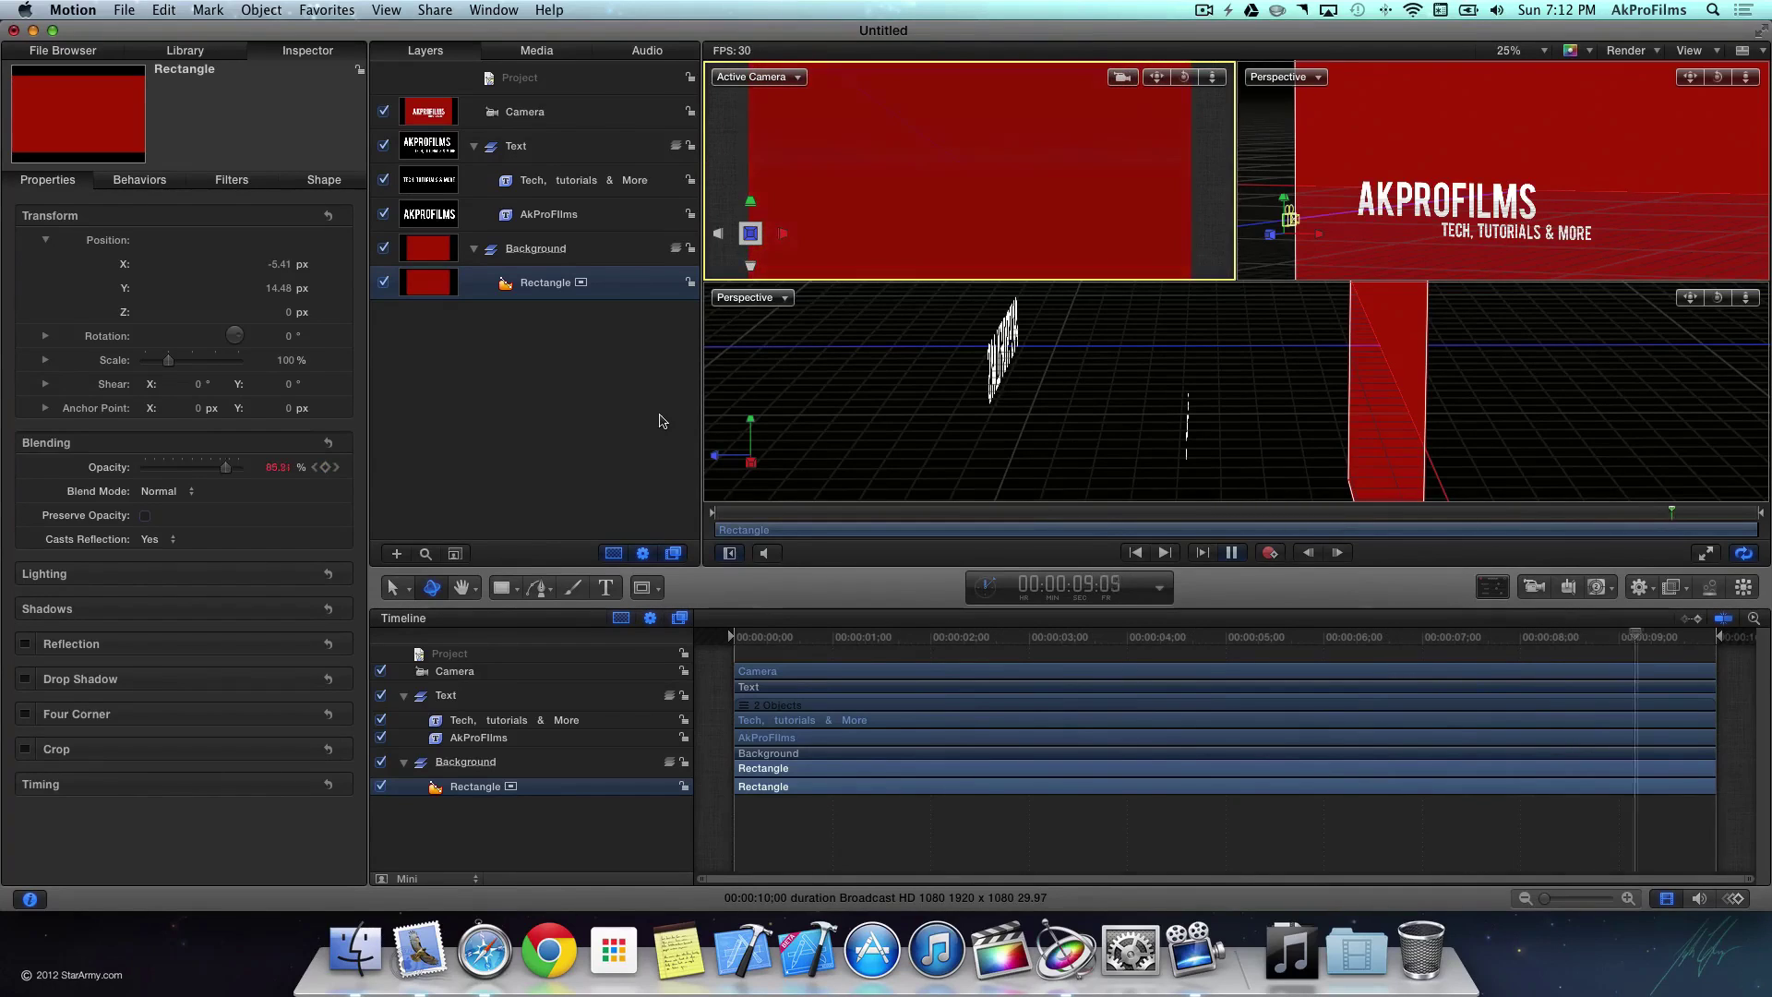
pyautogui.press('space')
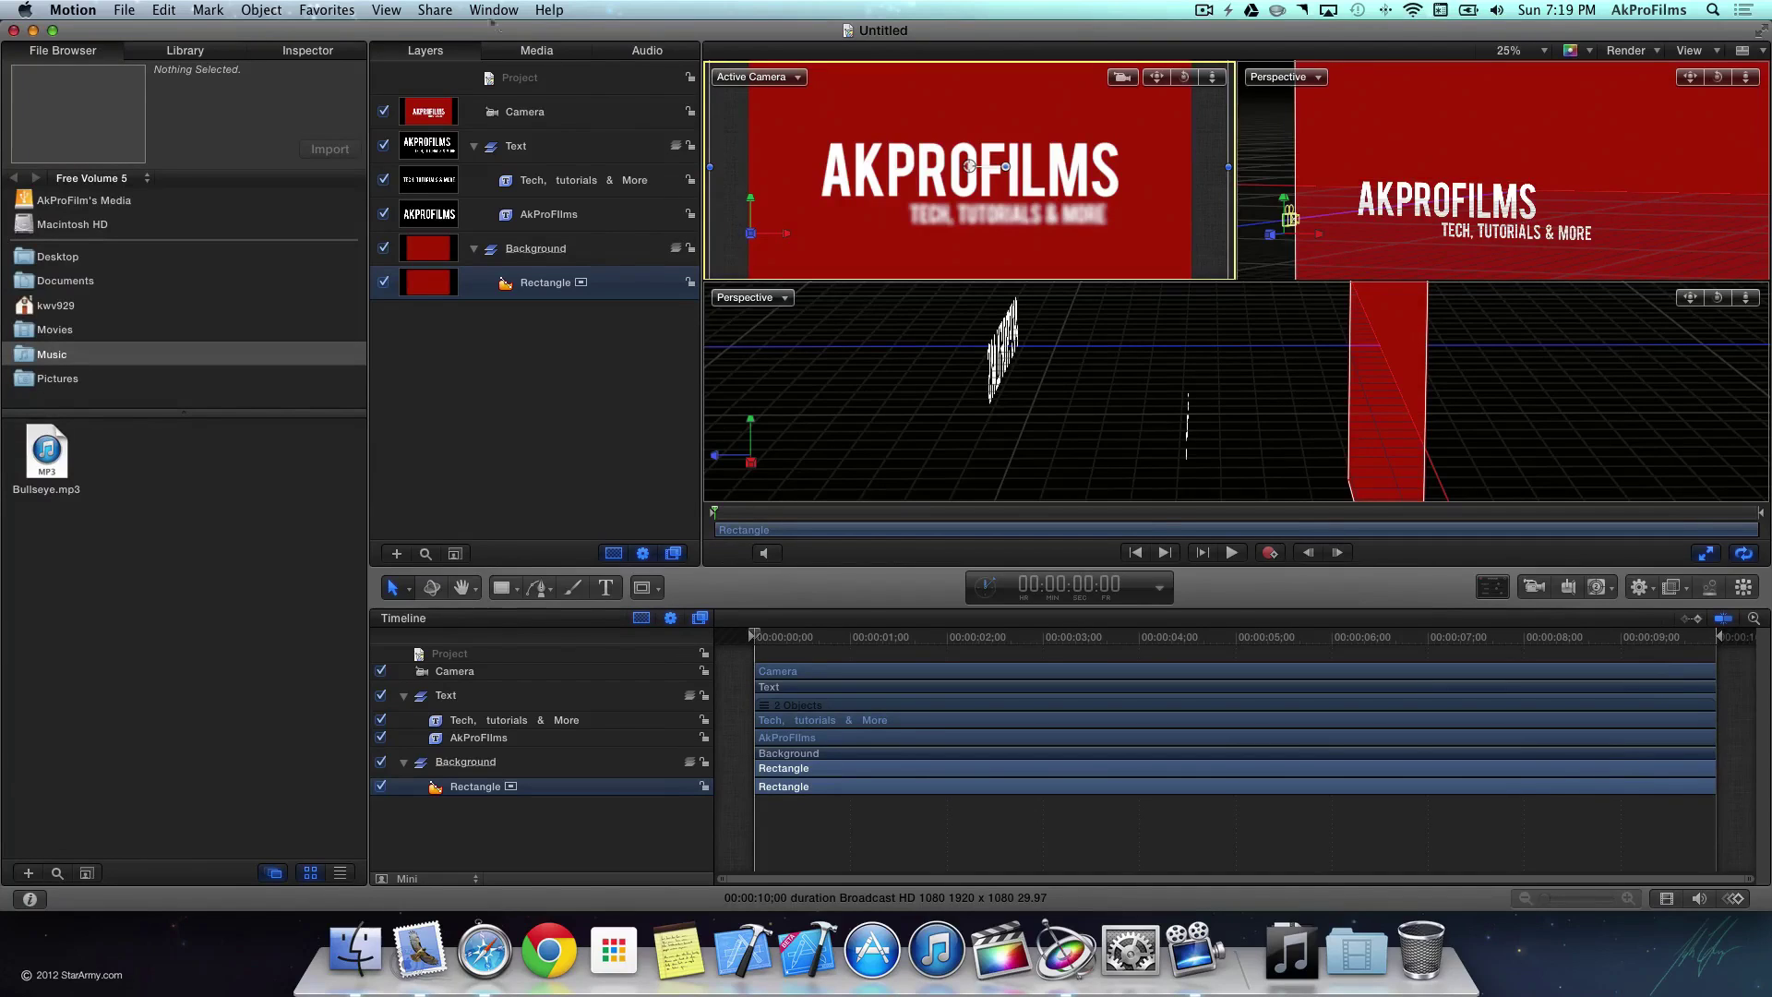
# Step: Export the project as a QuickTime movie, Same as Source with Video and Audio, saved to the Desktop as IntroforYoutube
pyautogui.click(434, 10)
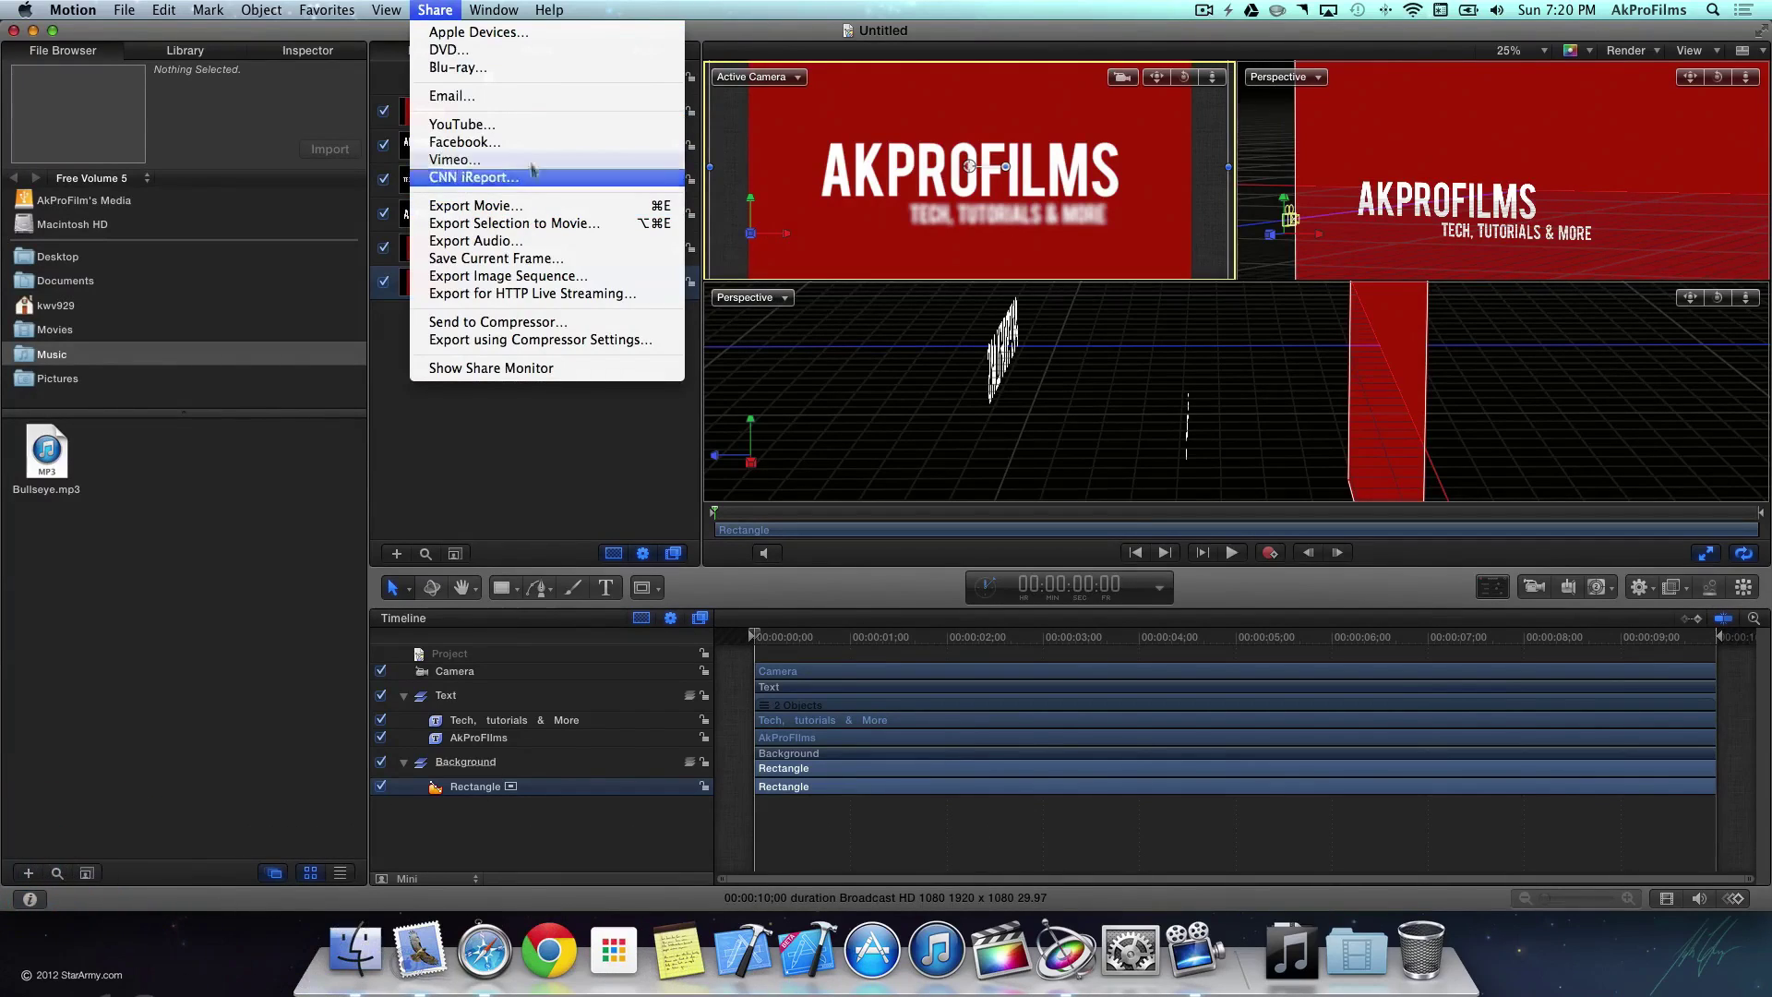
pyautogui.click(569, 208)
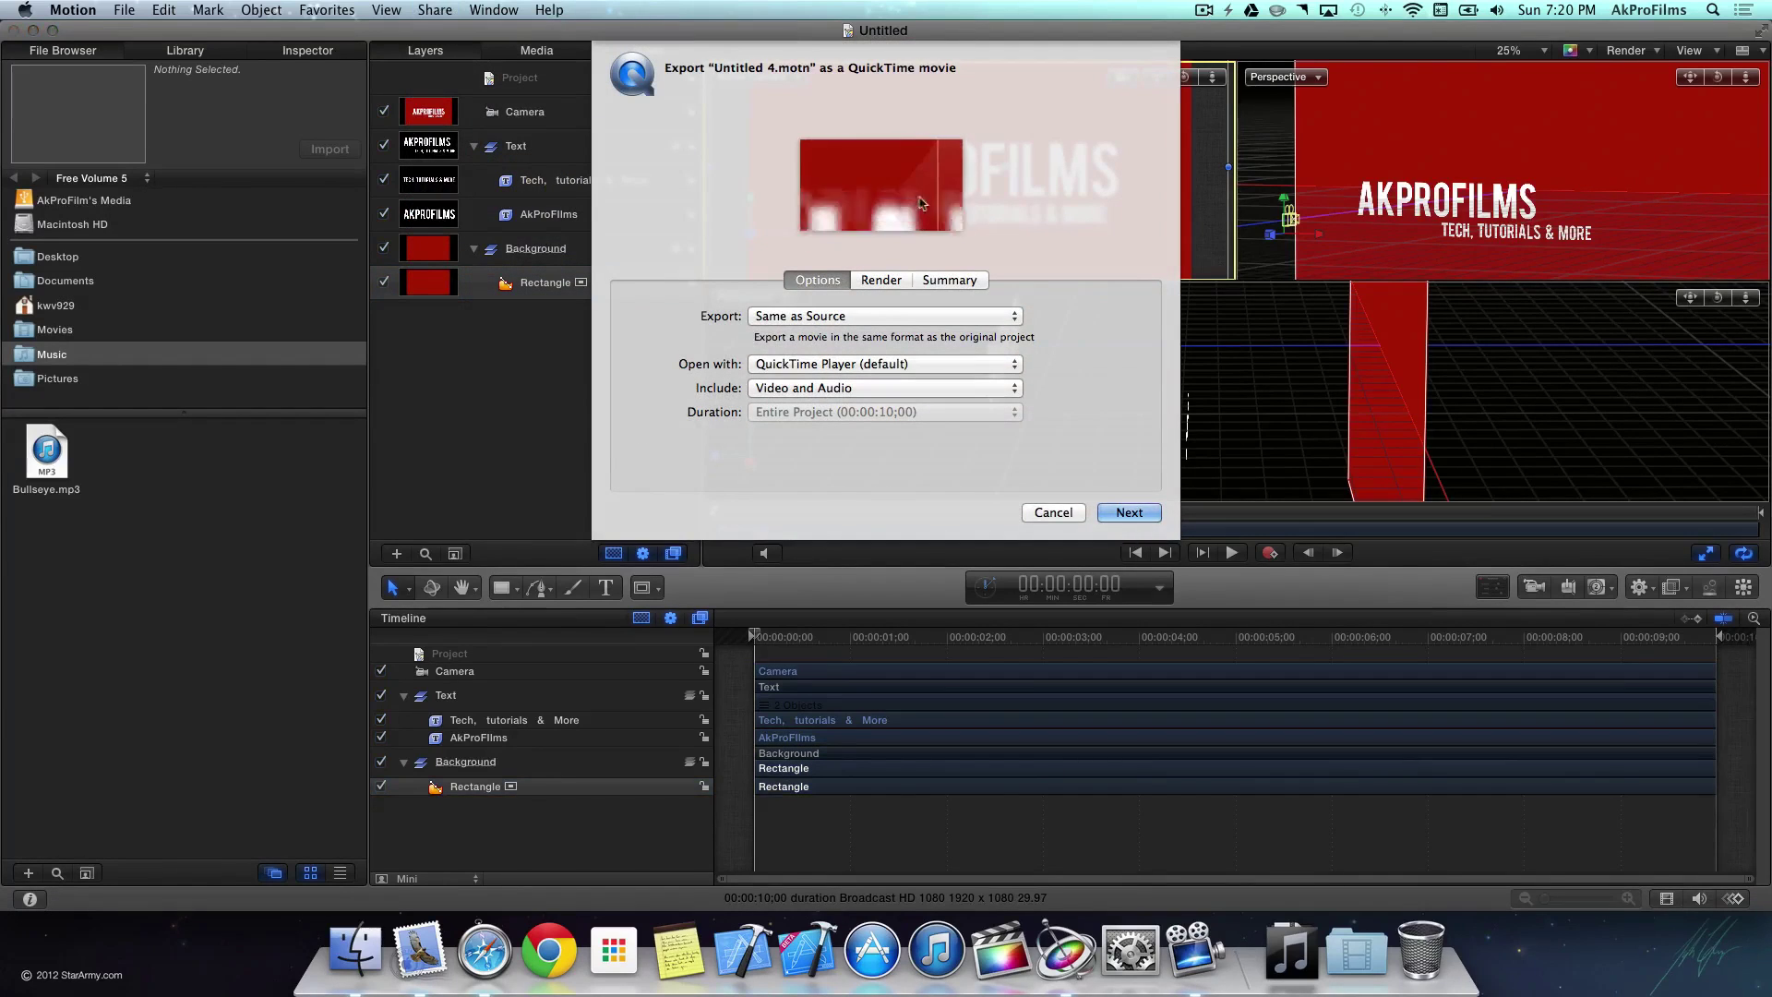
pyautogui.click(882, 281)
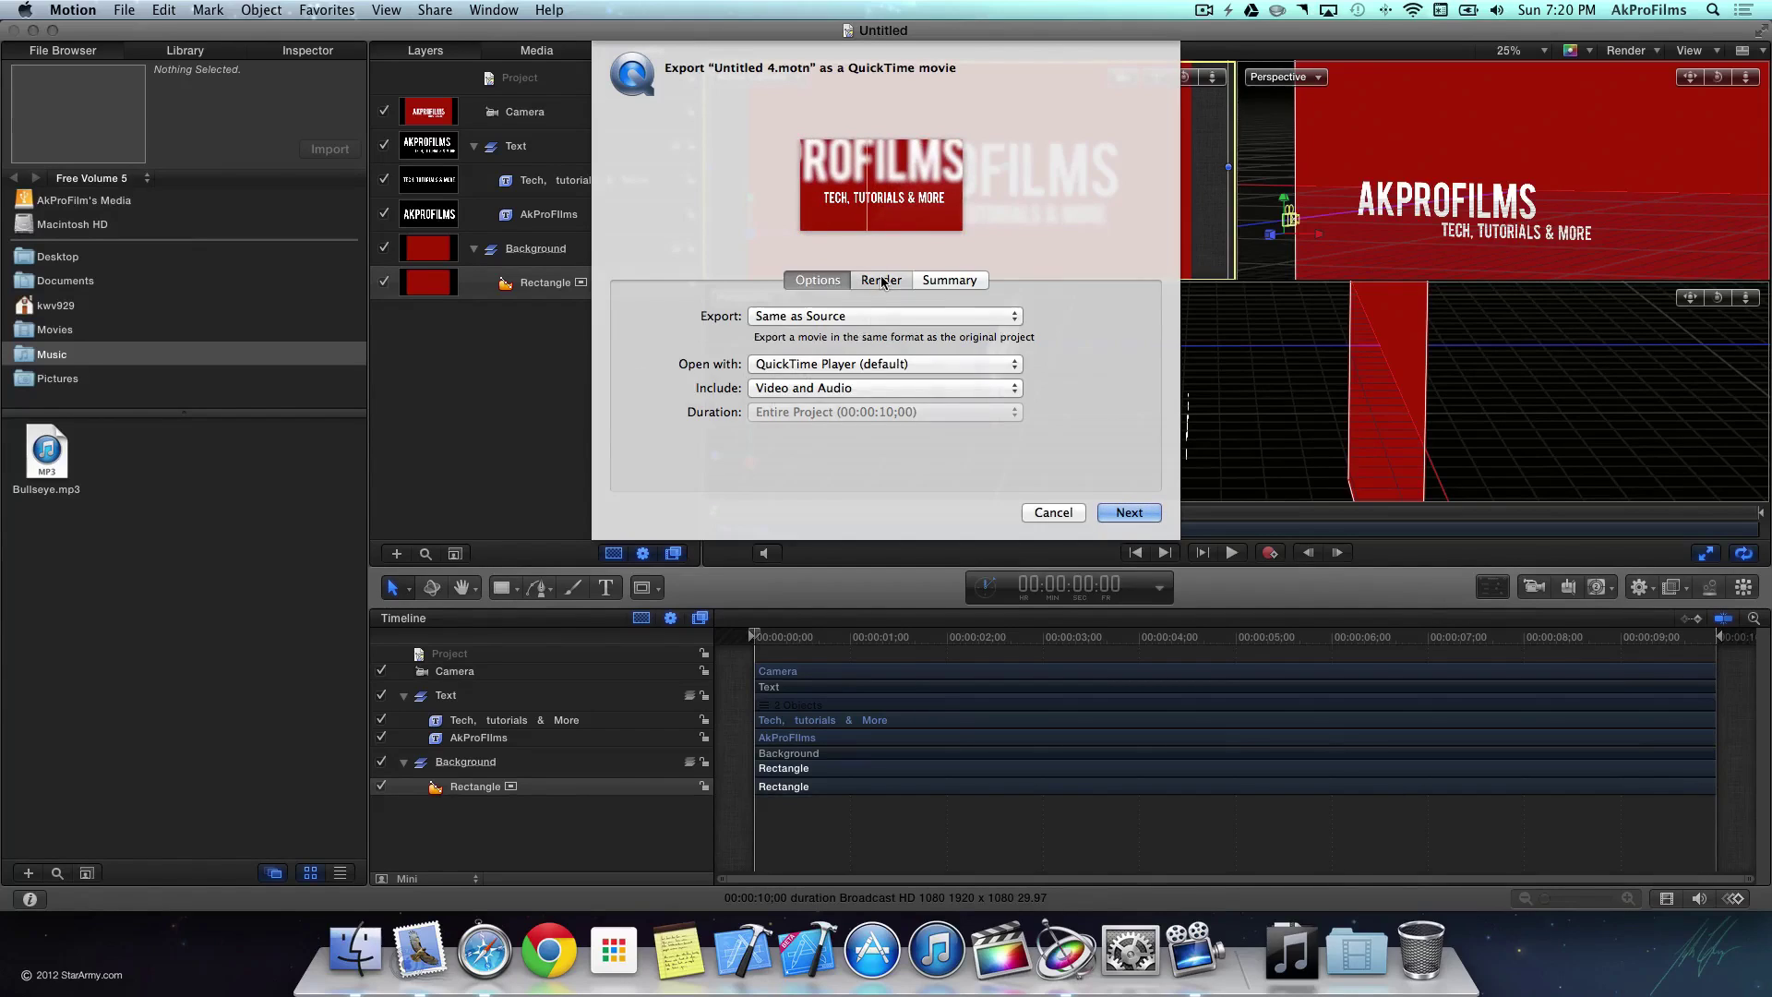
pyautogui.click(941, 282)
pyautogui.click(831, 281)
pyautogui.click(1117, 513)
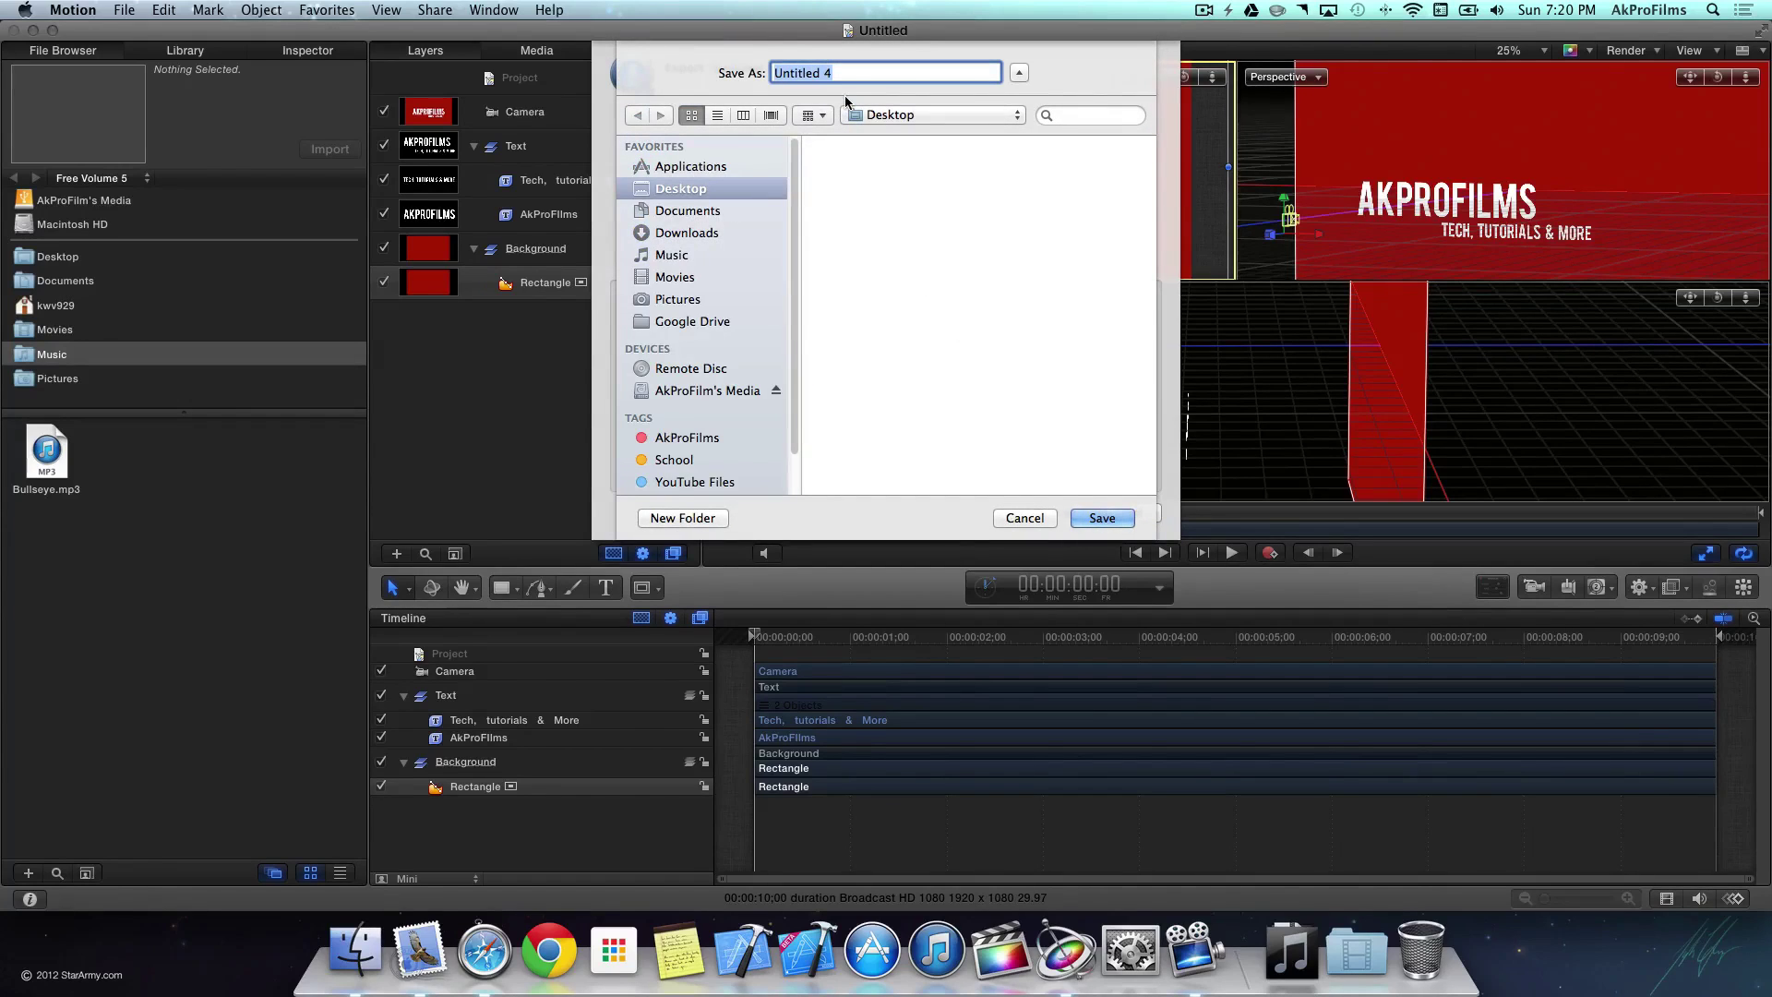
pyautogui.write('IntroforYoutube')
pyautogui.click(1102, 518)
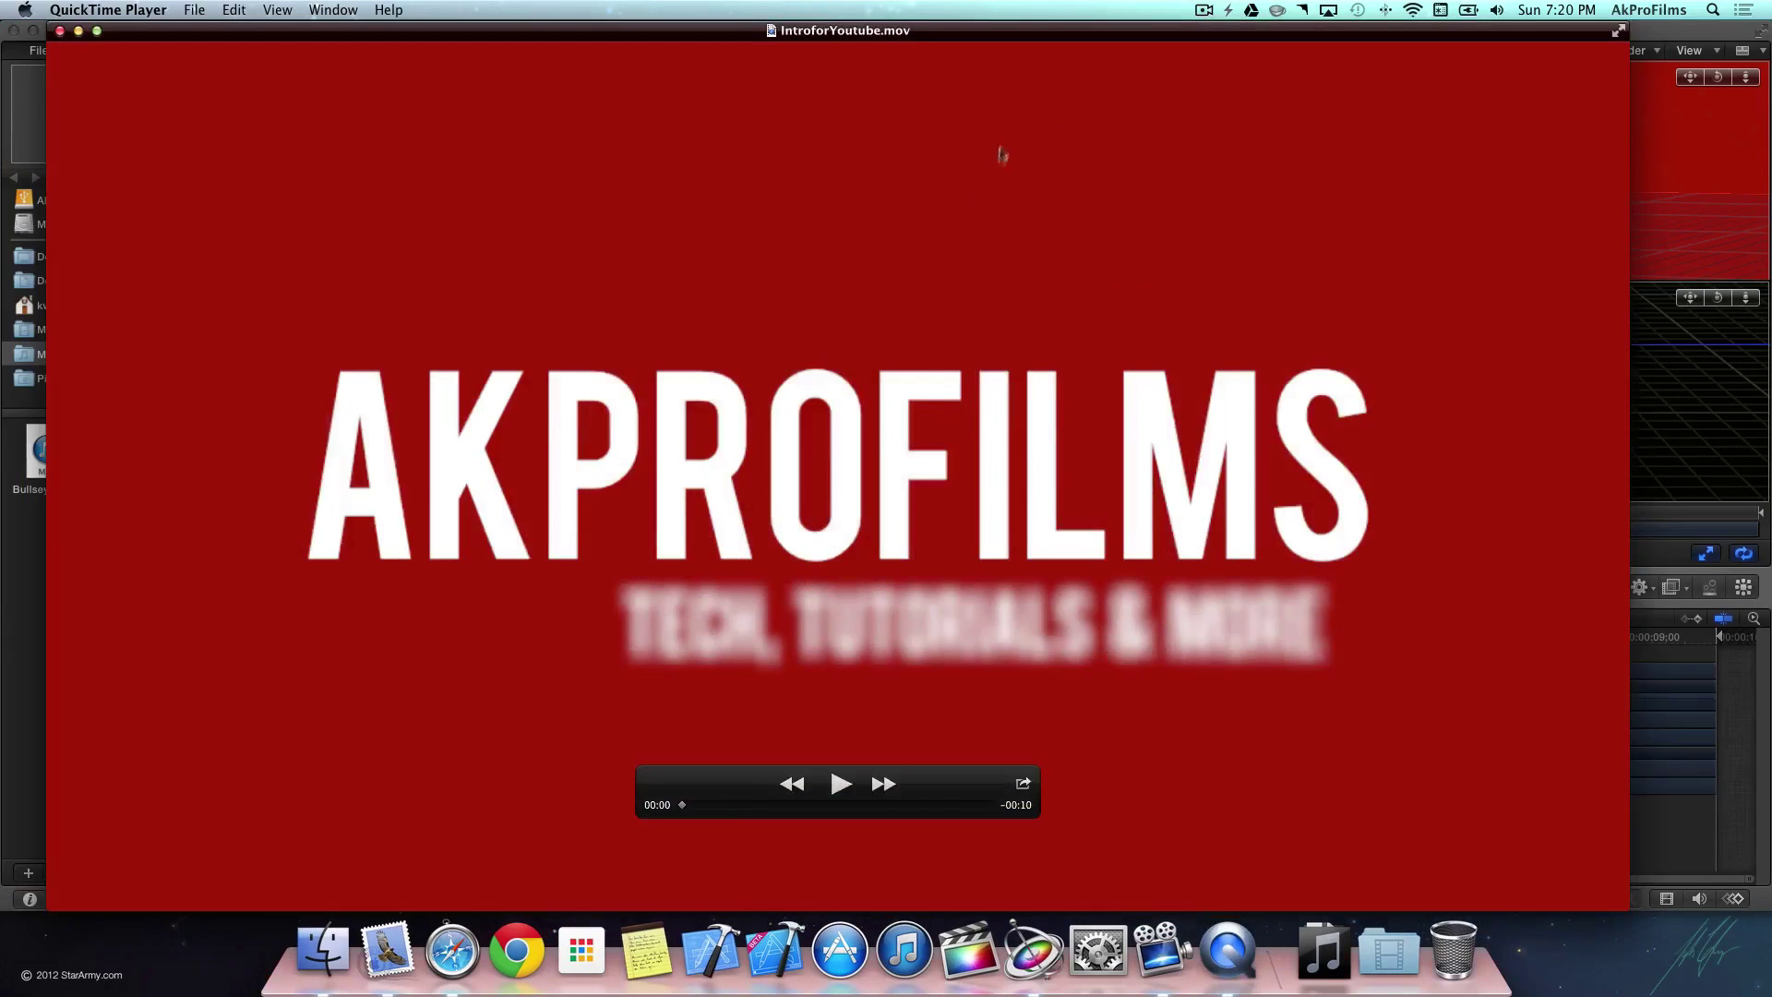
# Step: Play the exported IntroforYoutube.mov through to its end, close it and quit QuickTime Player
pyautogui.click(841, 784)
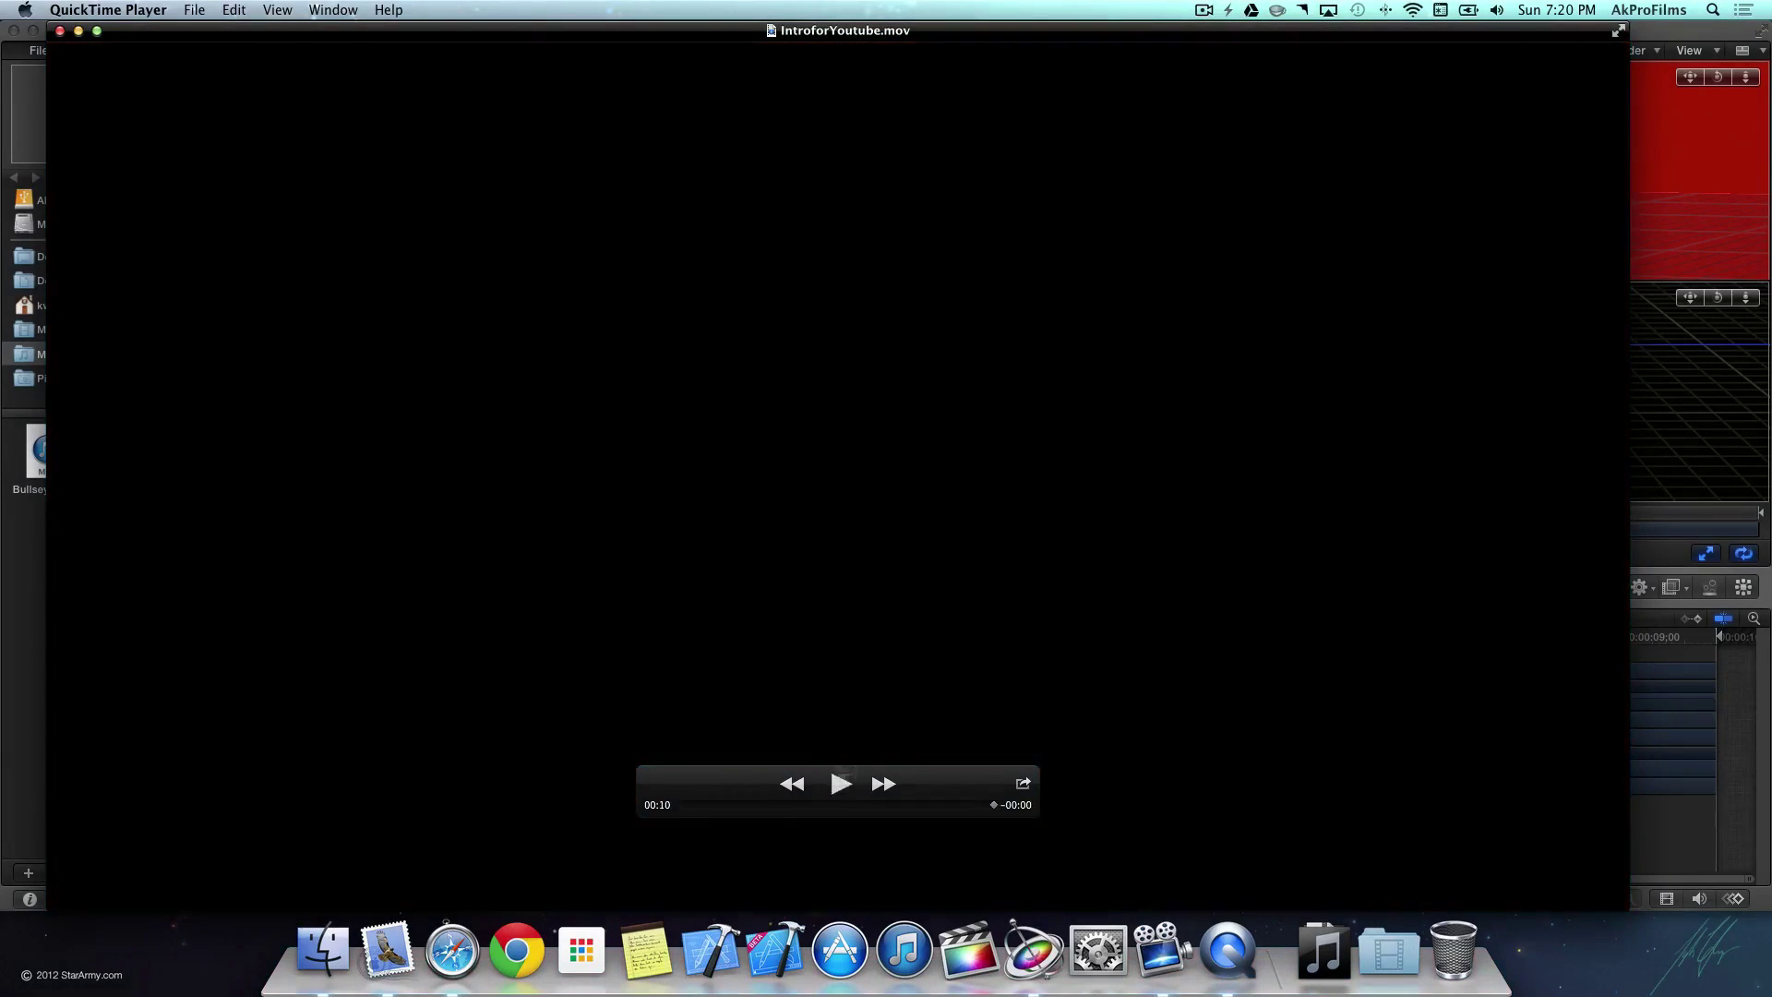
pyautogui.click(59, 31)
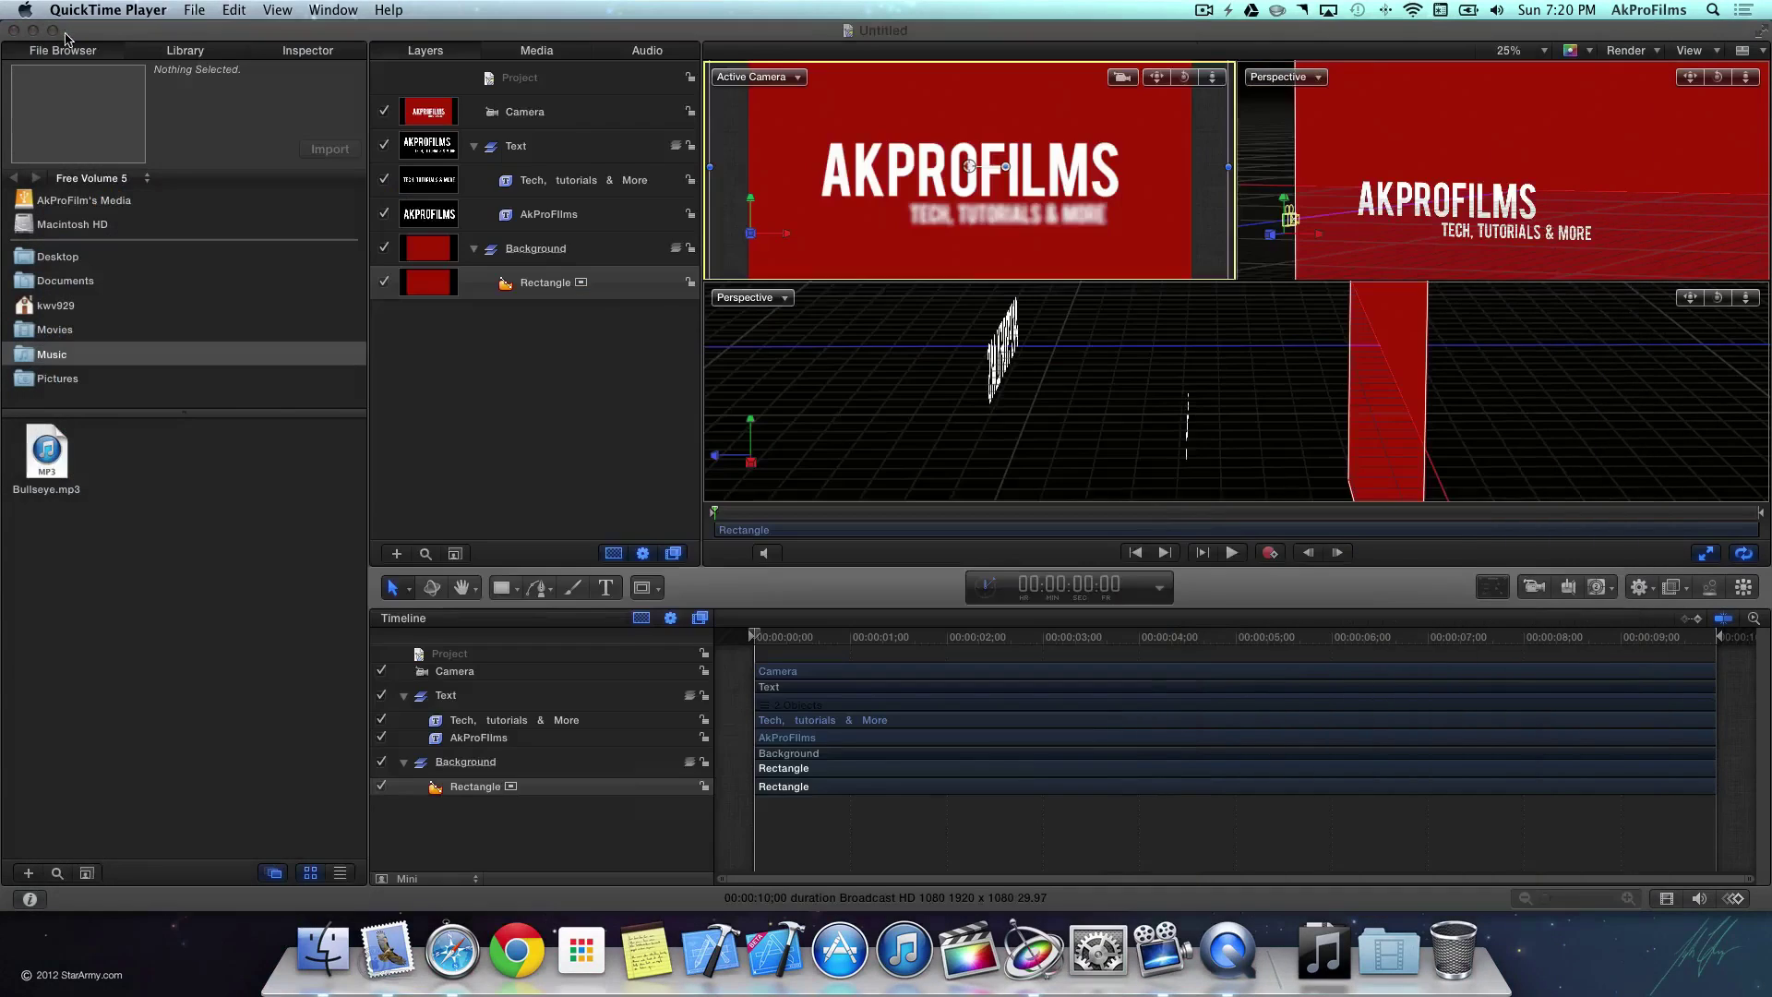
pyautogui.press('super+q')
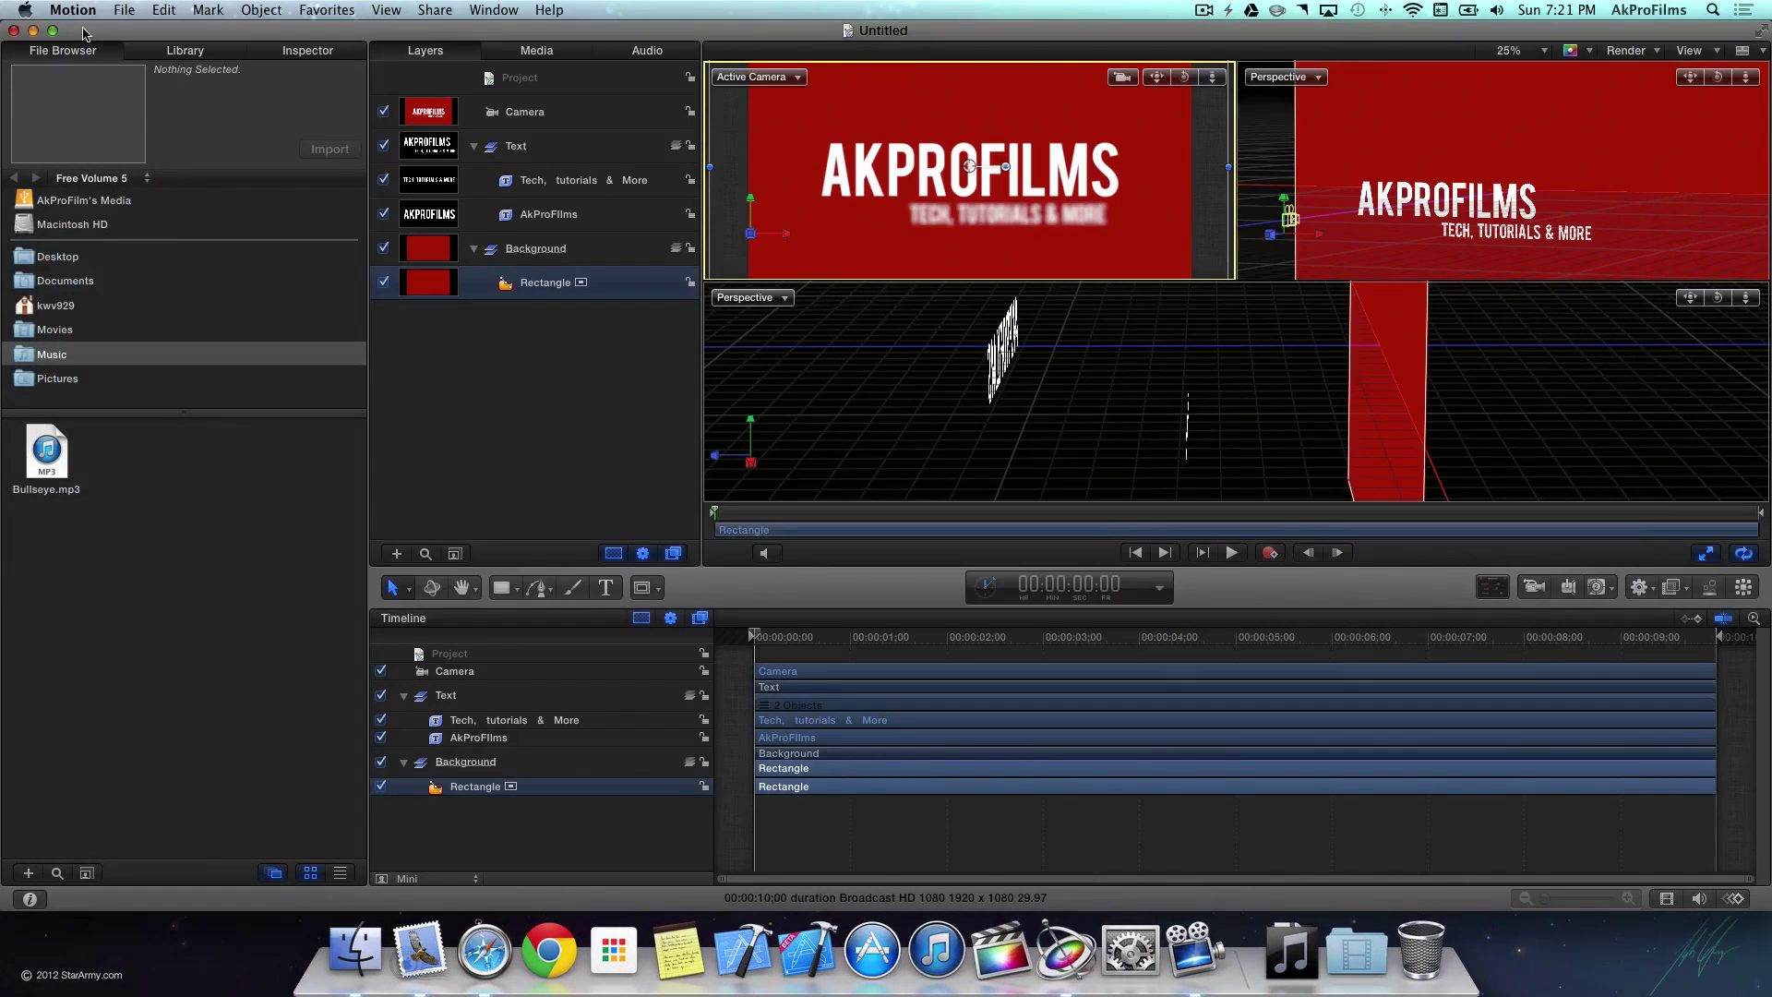